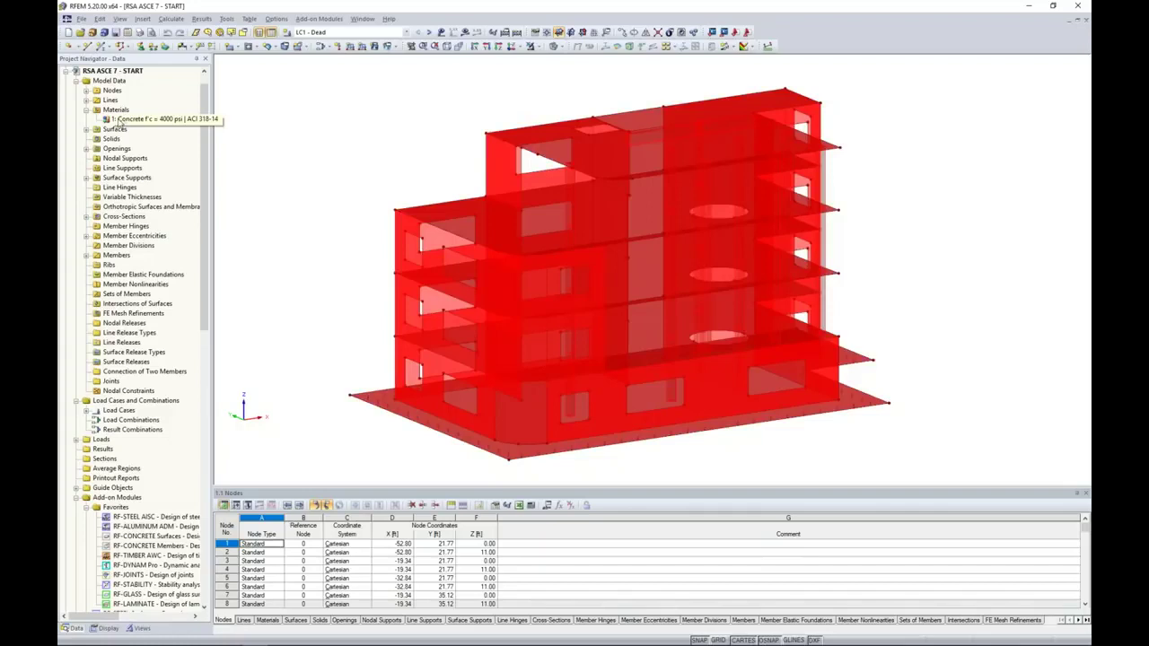
Inspect the concrete material, the surfaces such as the curved quadrangle wall, and the rectangular column cross-section in the building model
click(86, 110)
click(86, 119)
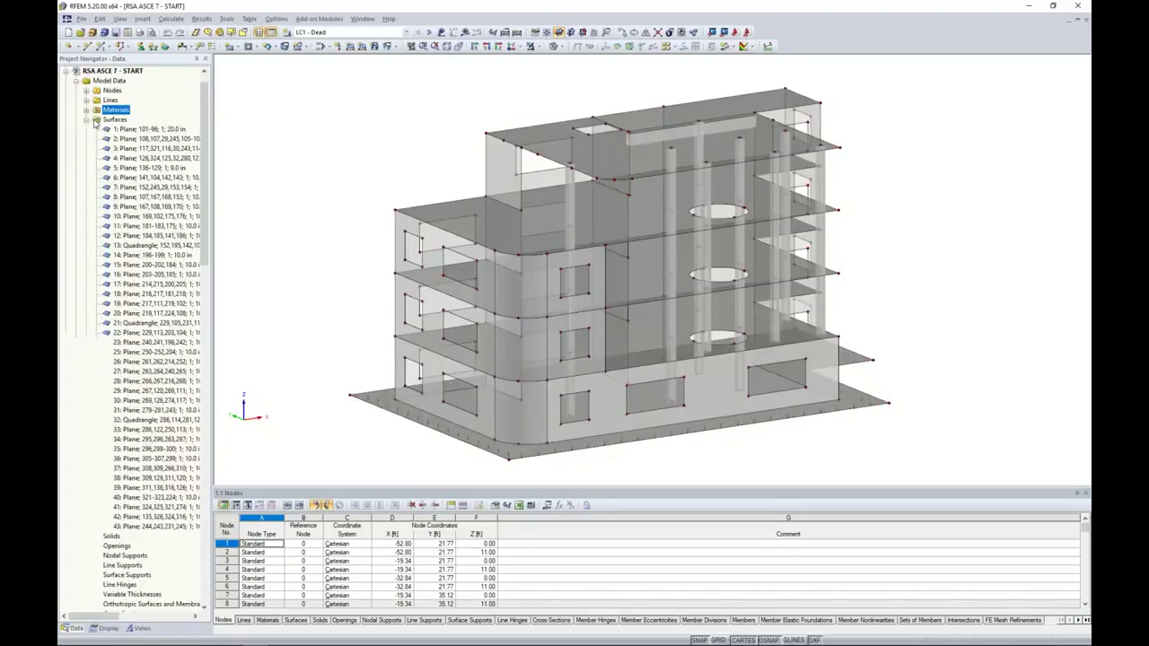
click(153, 235)
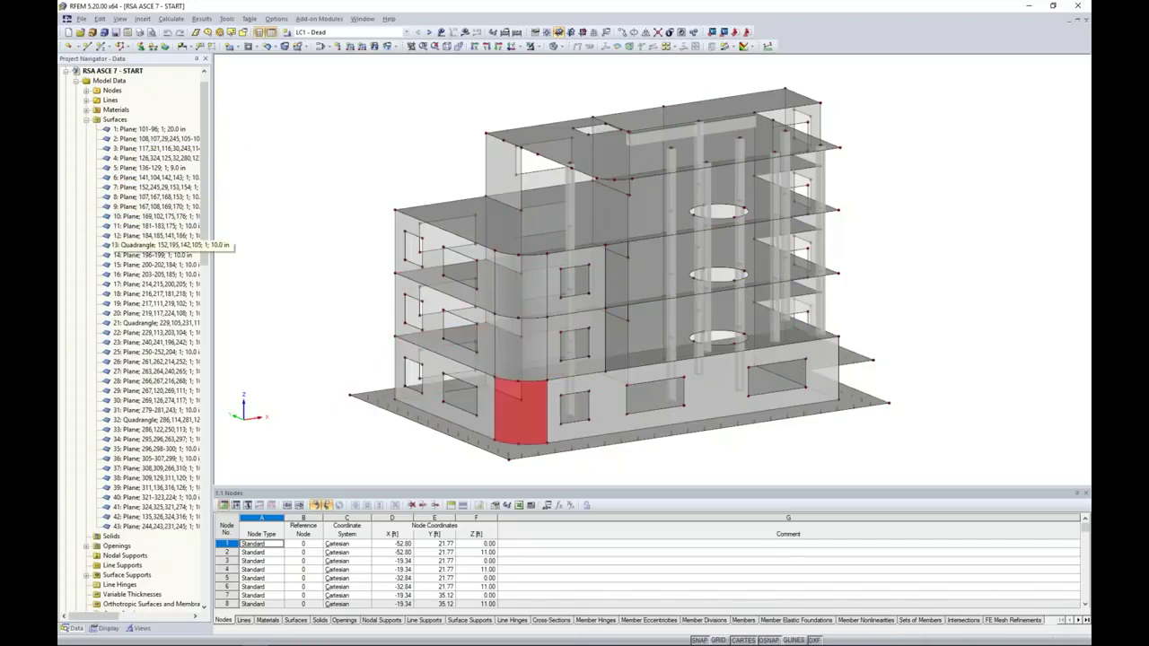
click(86, 120)
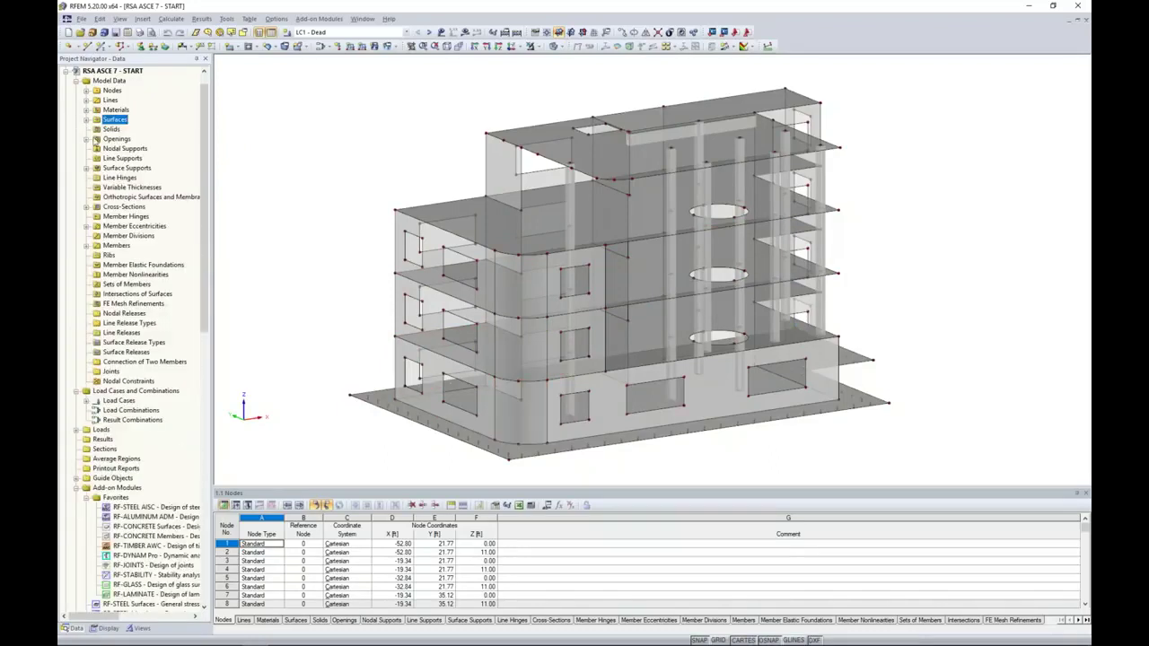
click(86, 207)
click(130, 216)
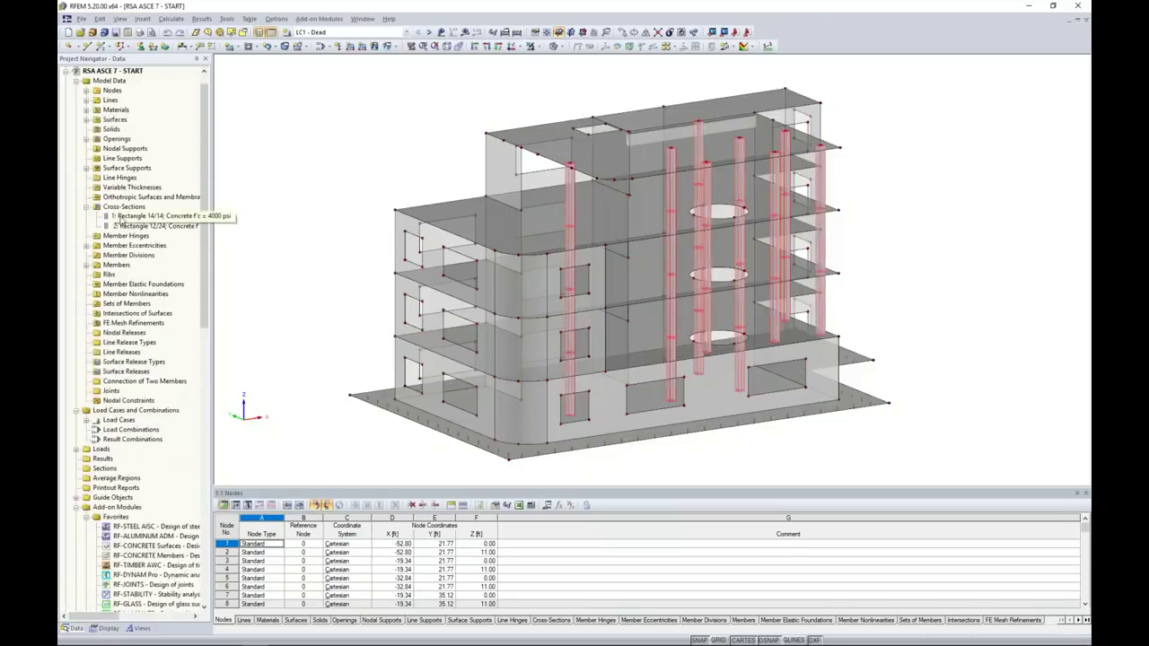
click(86, 207)
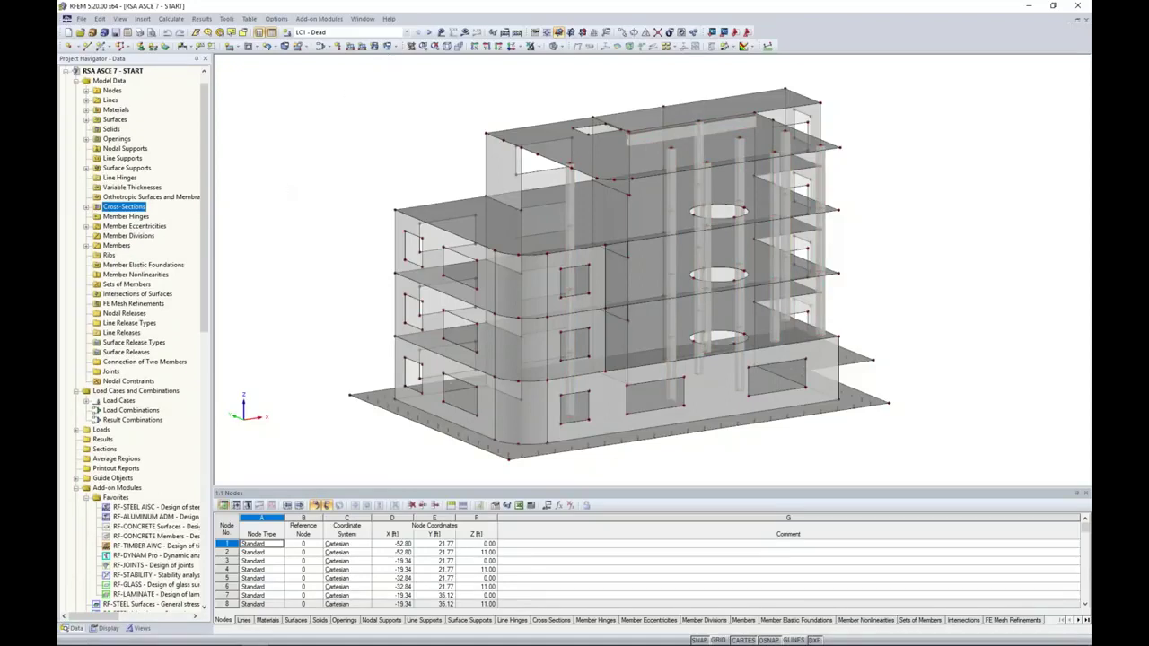
Review the loads on the building for load cases LC1 Dead, LC2 Live and LC3 Snow
click(407, 33)
click(406, 34)
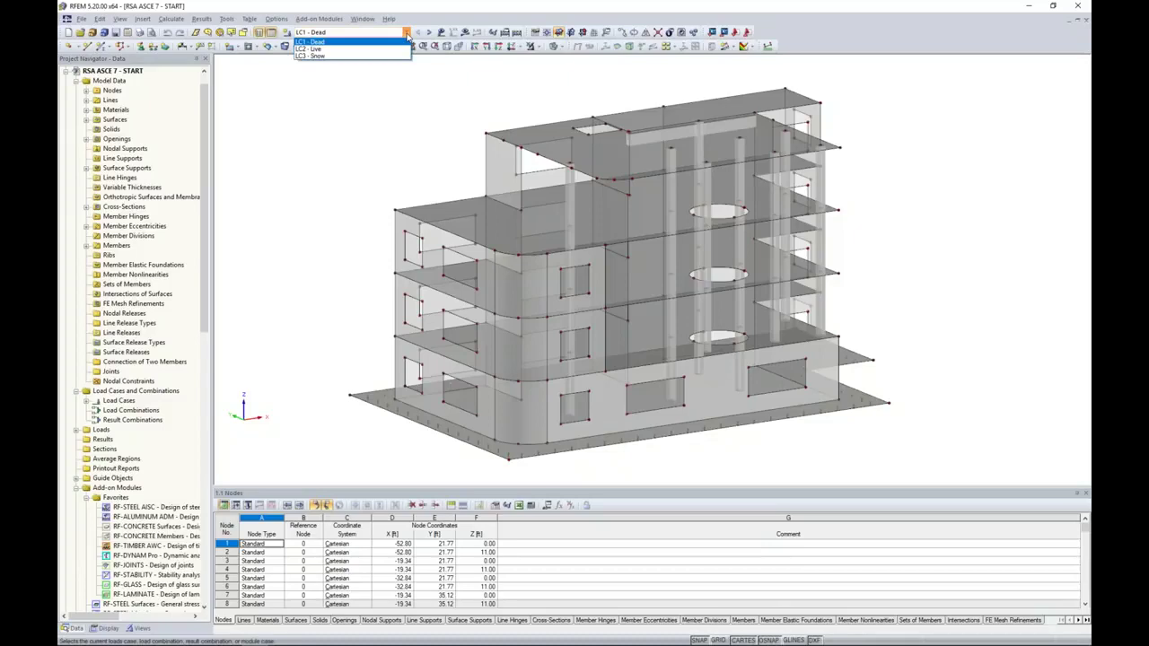
click(310, 42)
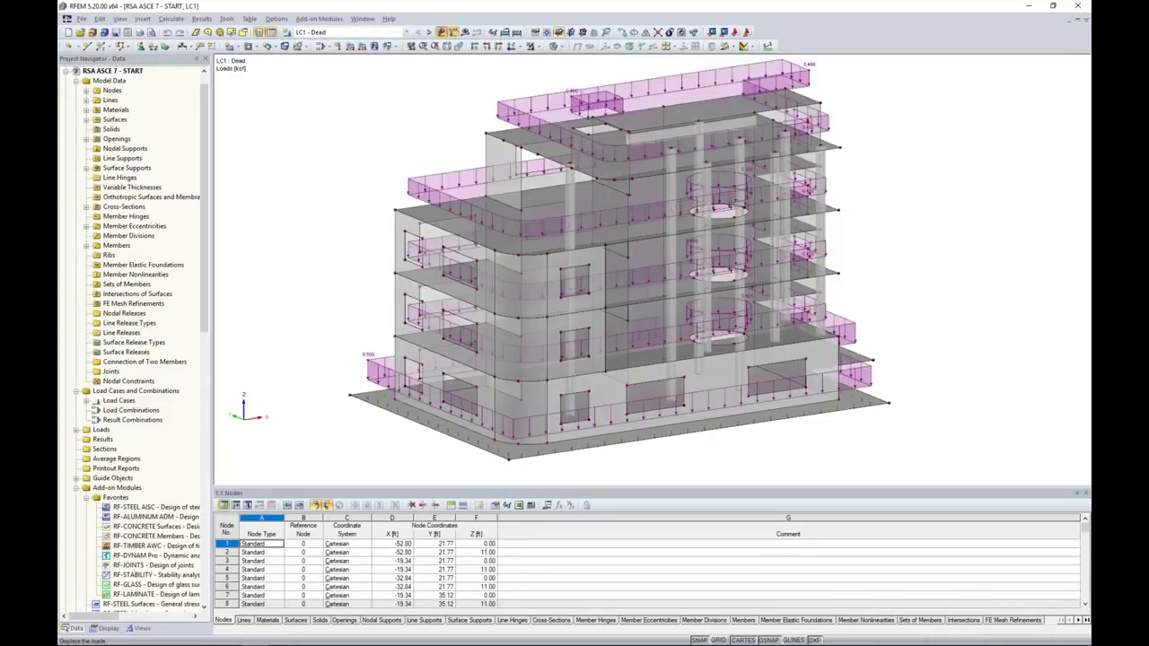
ctrl+middle_drag(944, 272, 859, 284)
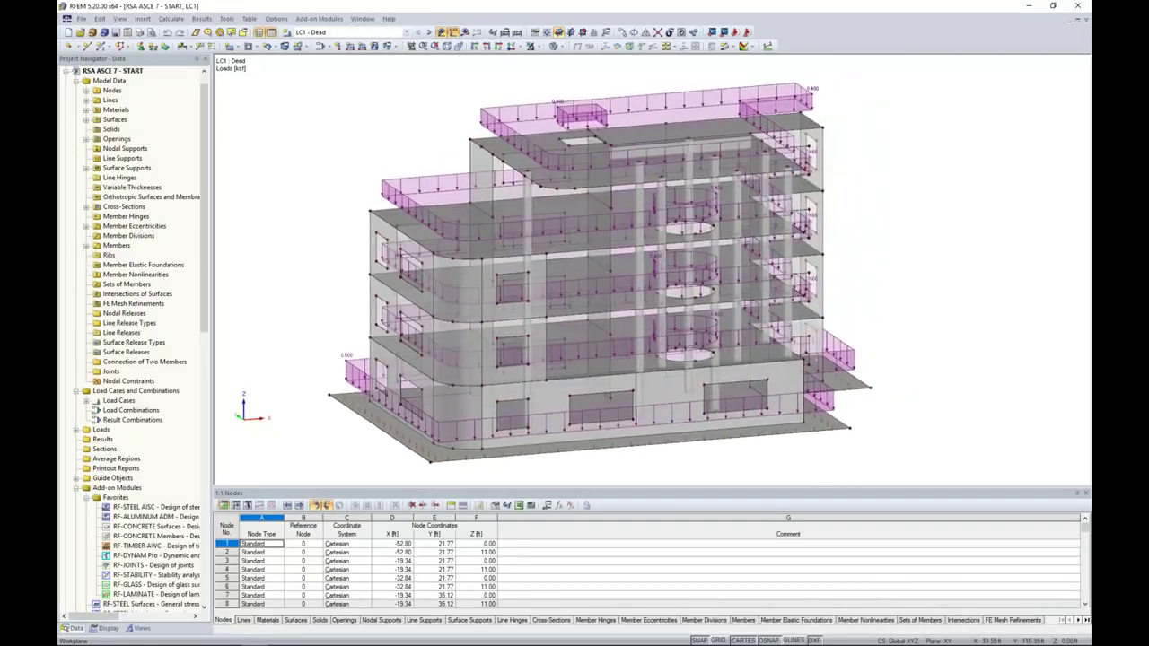
click(429, 32)
ctrl+middle_drag(903, 326, 885, 296)
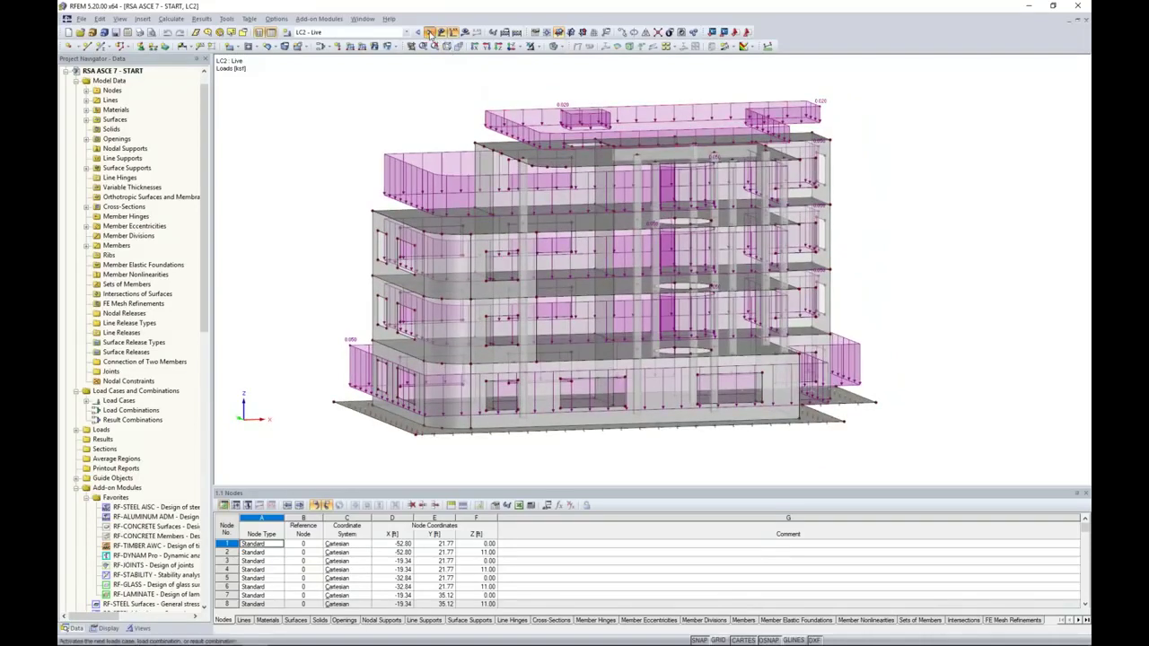
click(430, 32)
mouse_move(900, 256)
ctrl+middle_down()
mouse_move(907, 245)
mouse_move(887, 260)
ctrl+middle_up()
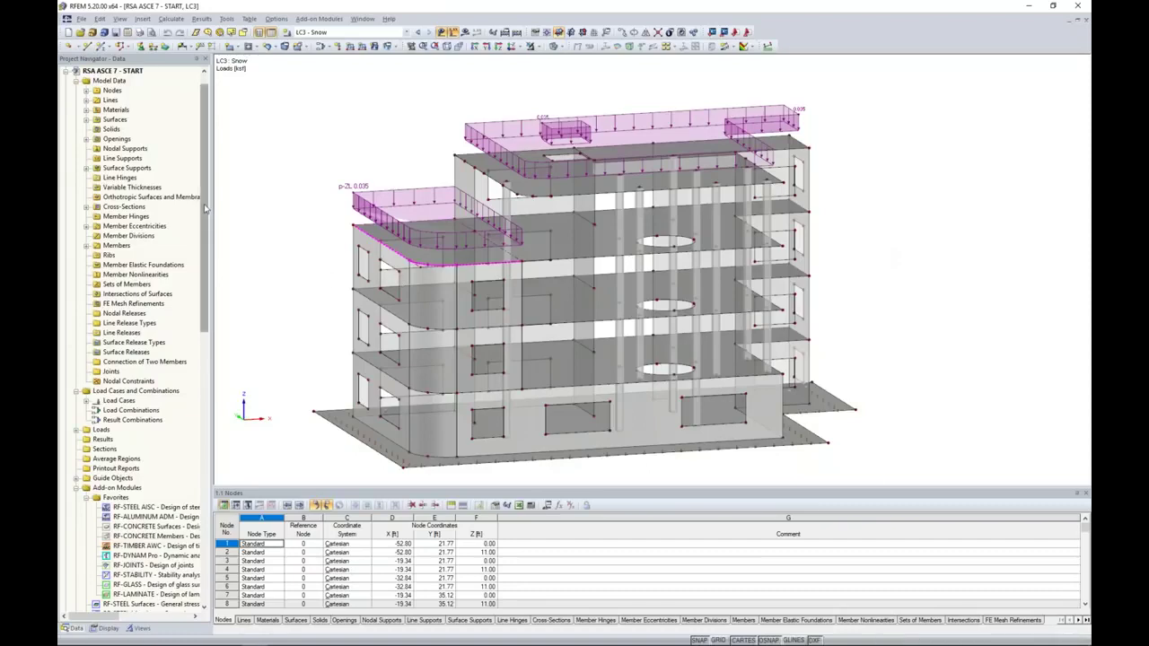
Open the RF-DYNAM Pro dynamic analysis add-on module and activate mass combinations
scroll(210, 237, down, 4)
drag(208, 262, 198, 387)
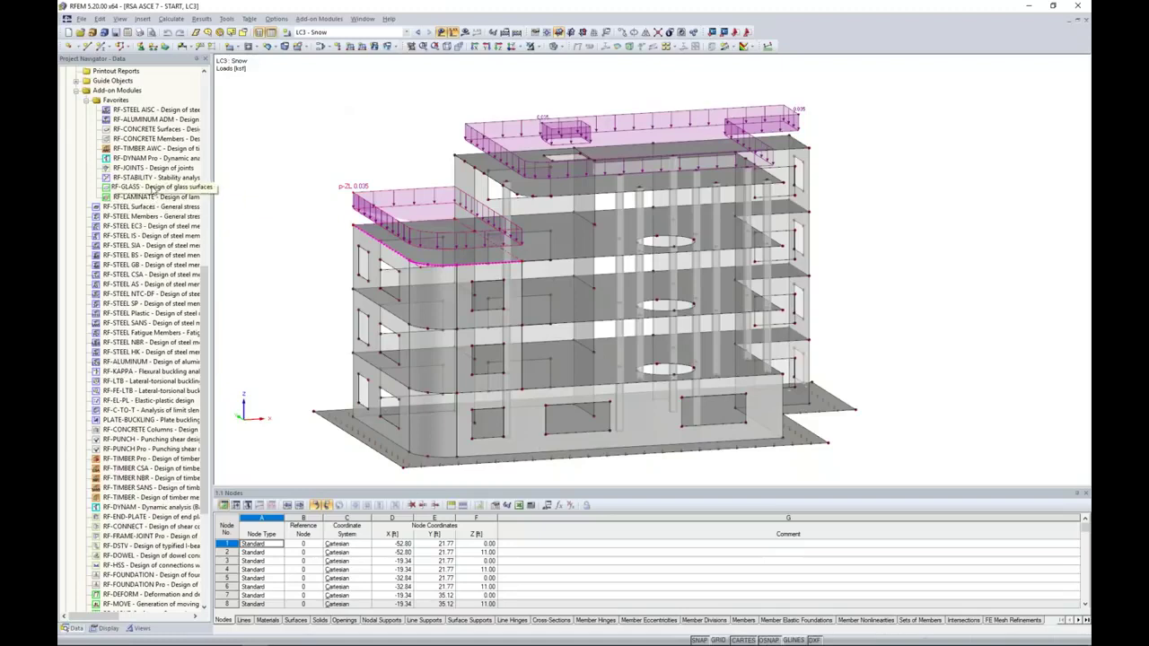
click(319, 18)
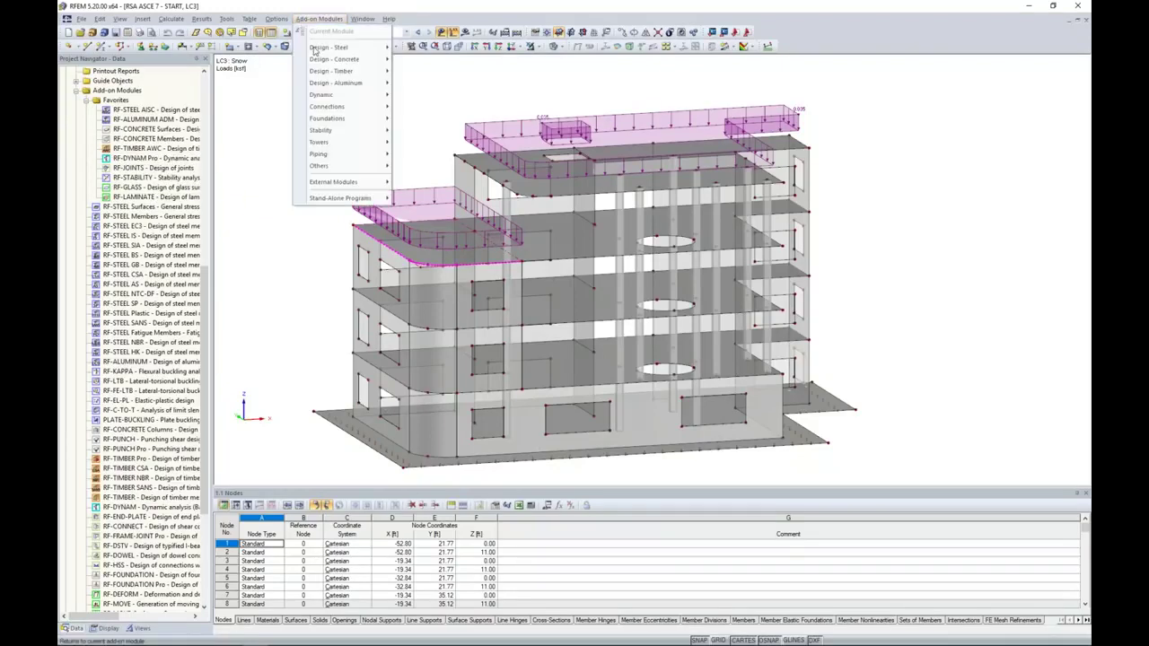
mouse_move(323, 97)
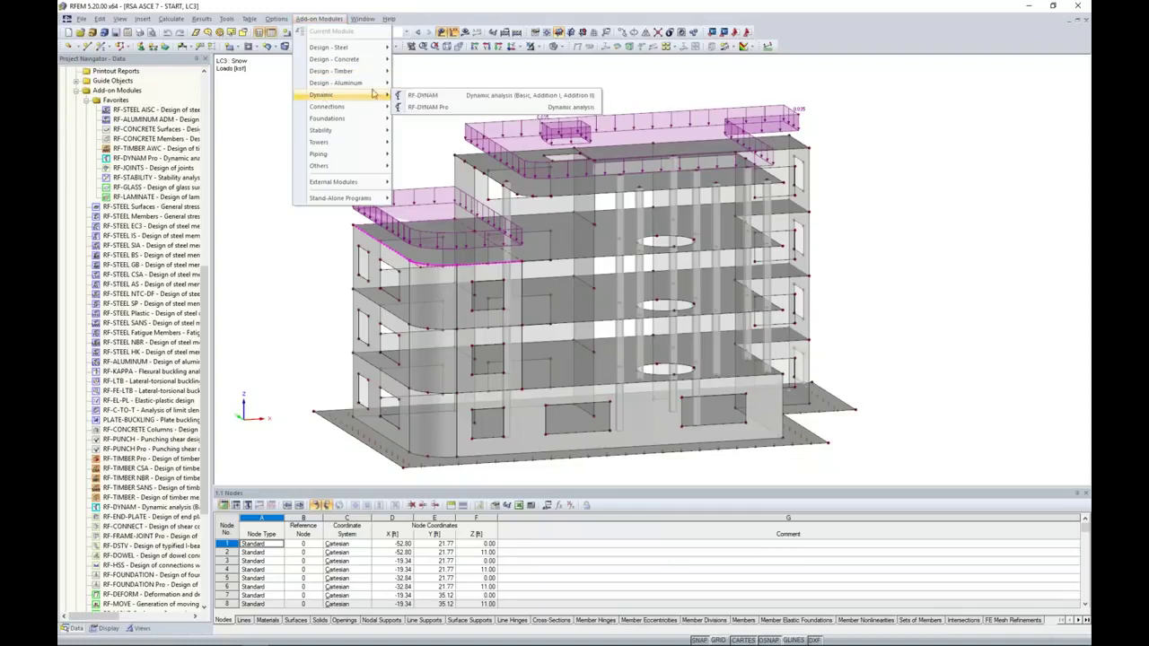
click(427, 106)
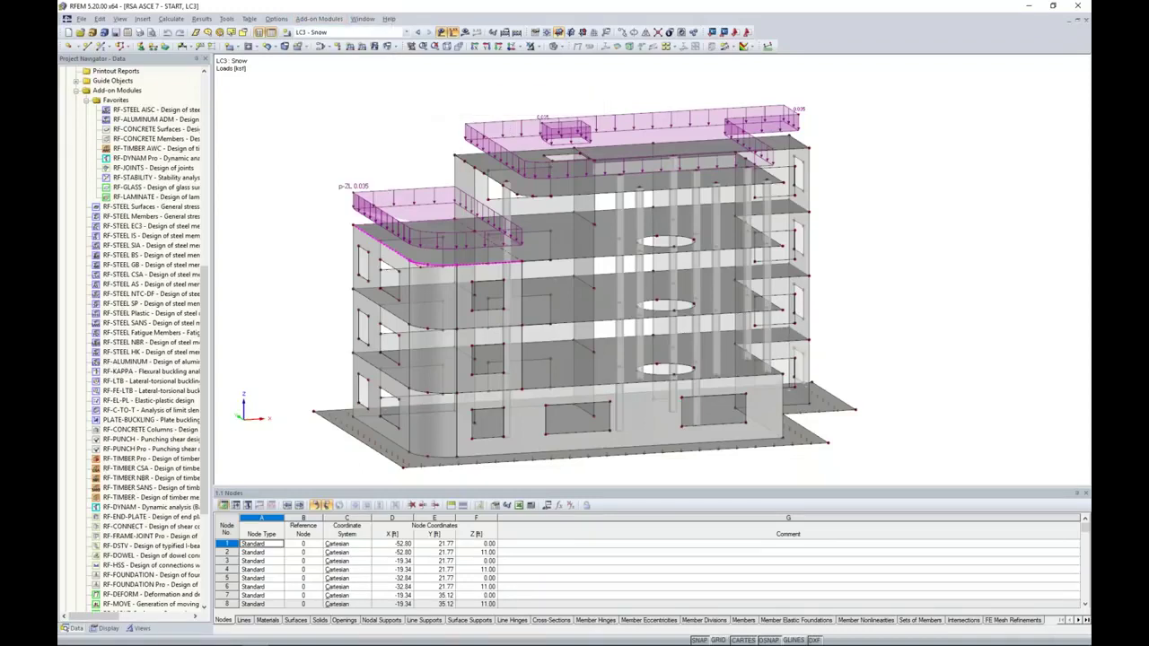
drag(510, 130, 506, 107)
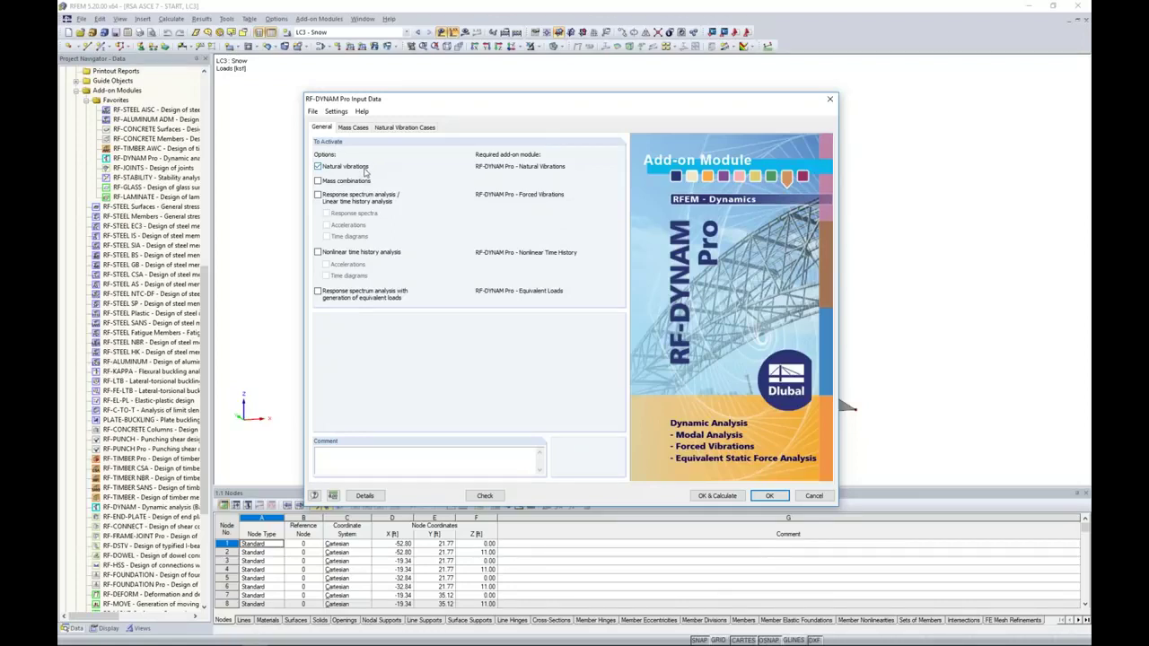
click(318, 181)
Define mass case MC1 as Dead with masses from the force components of LC1 - Dead, excluding the structure's self-weight
click(354, 128)
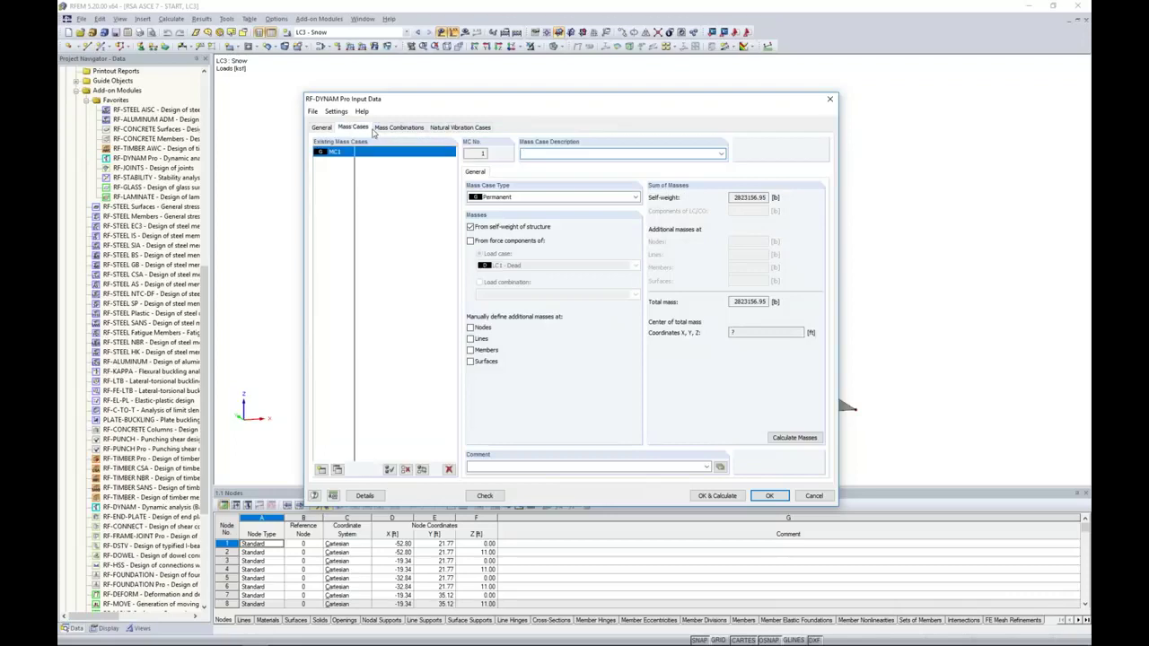
text(Dead)
click(471, 242)
click(478, 253)
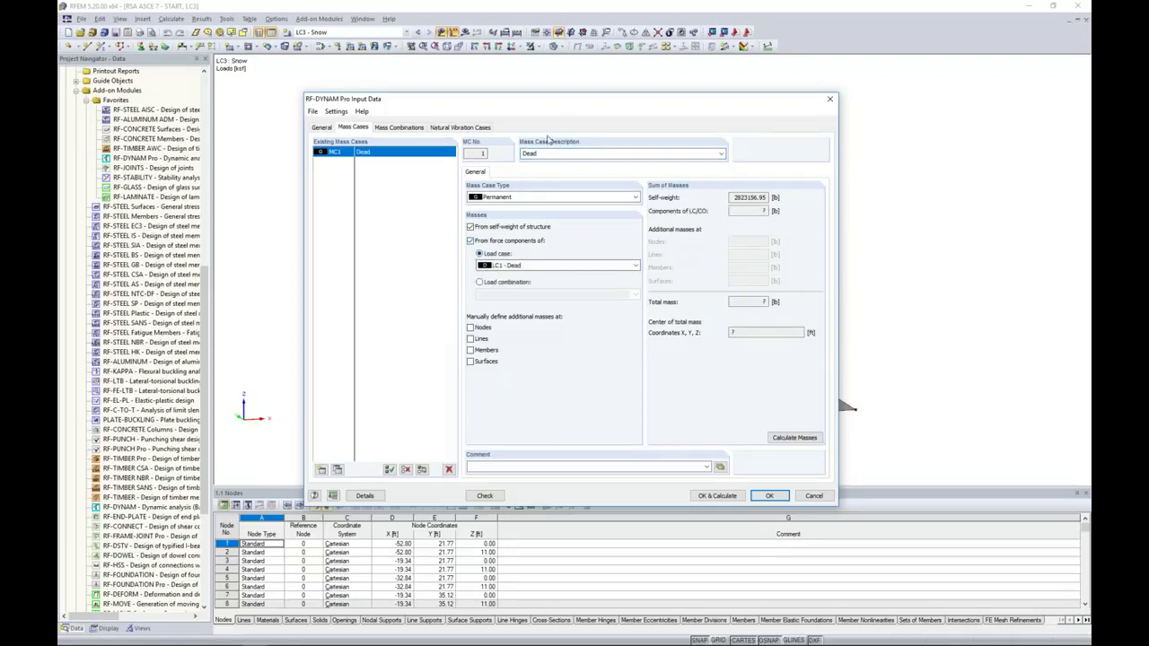
drag(564, 105, 373, 90)
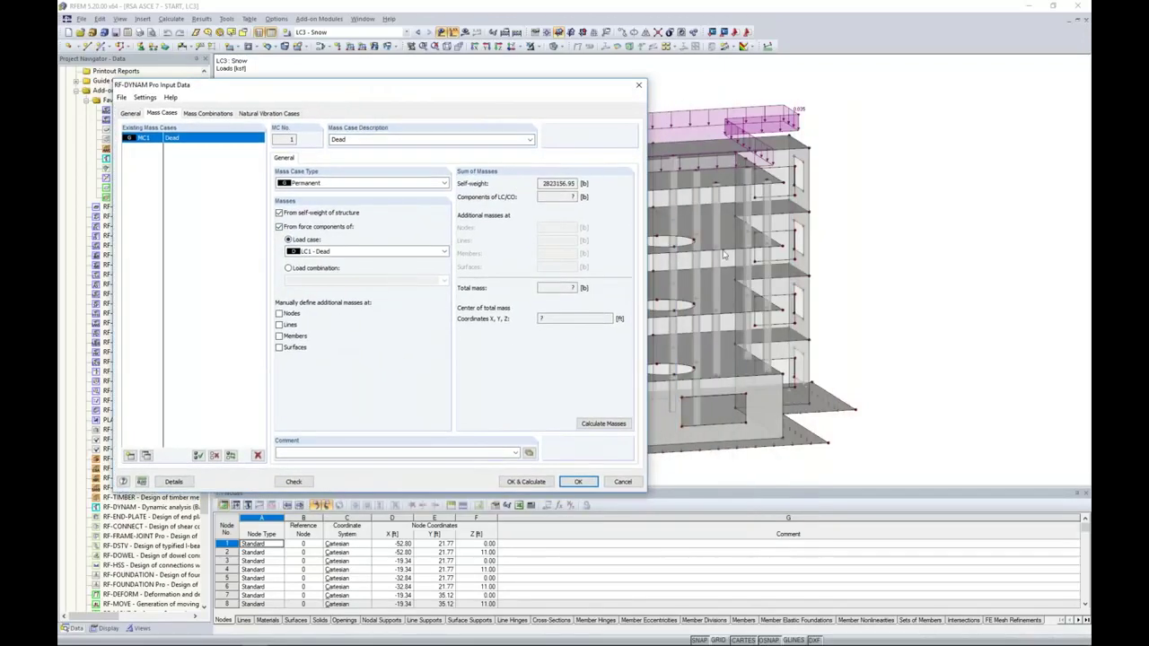
click(340, 251)
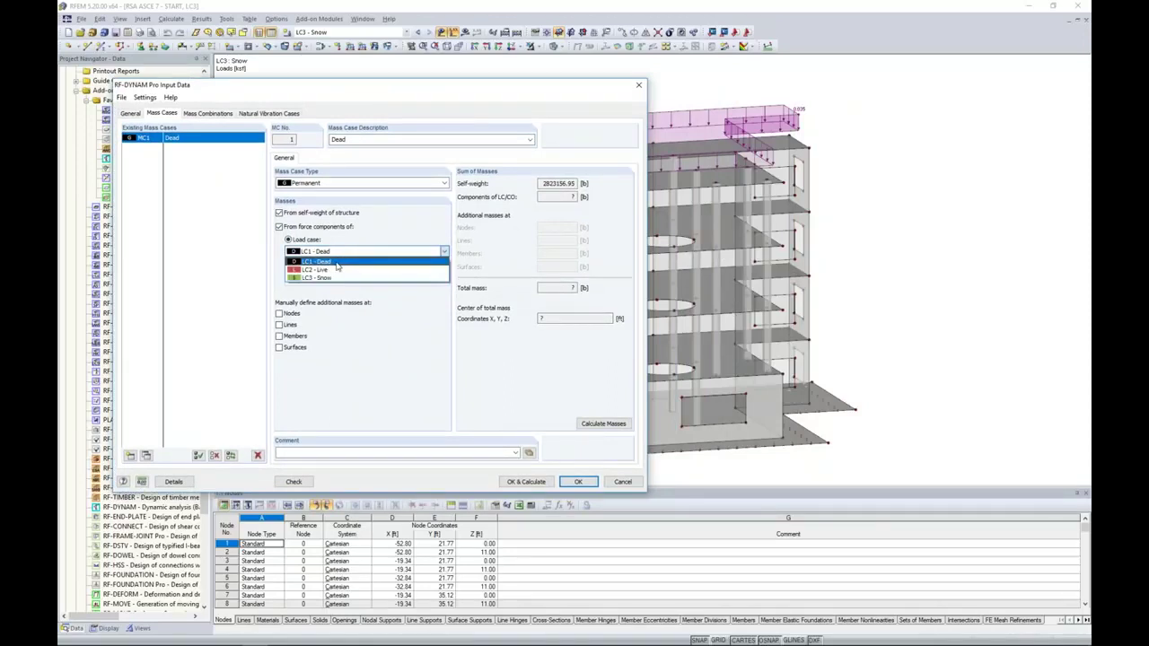
click(338, 262)
drag(366, 88, 486, 85)
click(400, 209)
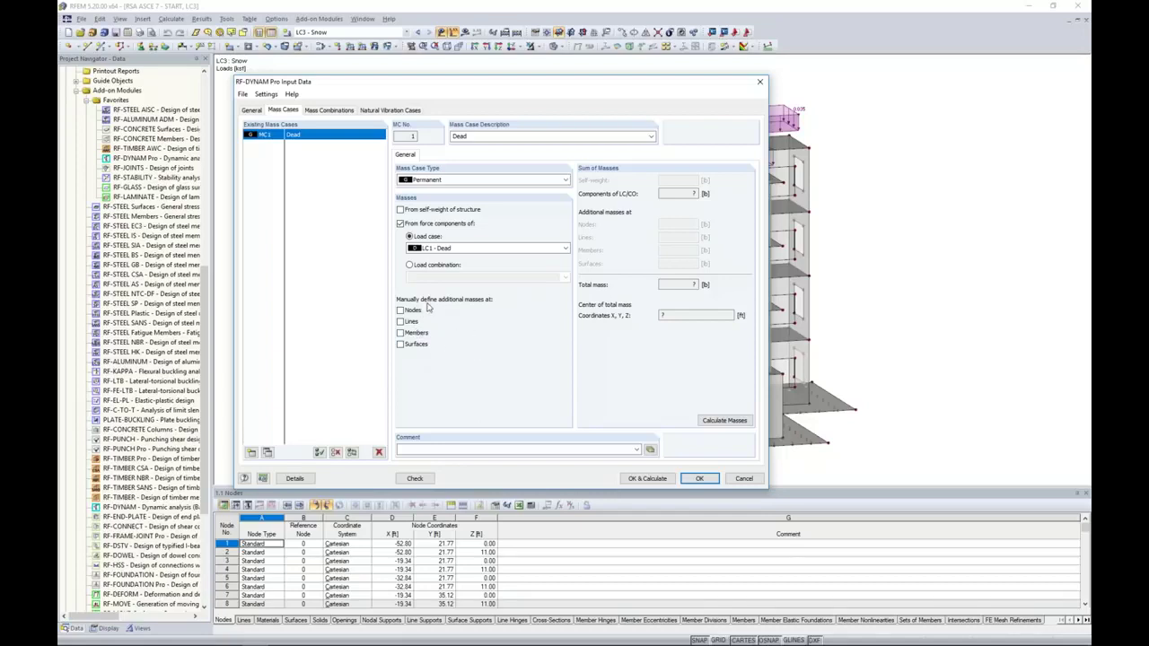
Copy the Dead mass case to a new one described as Live, taking masses from LC2 - Live
click(268, 453)
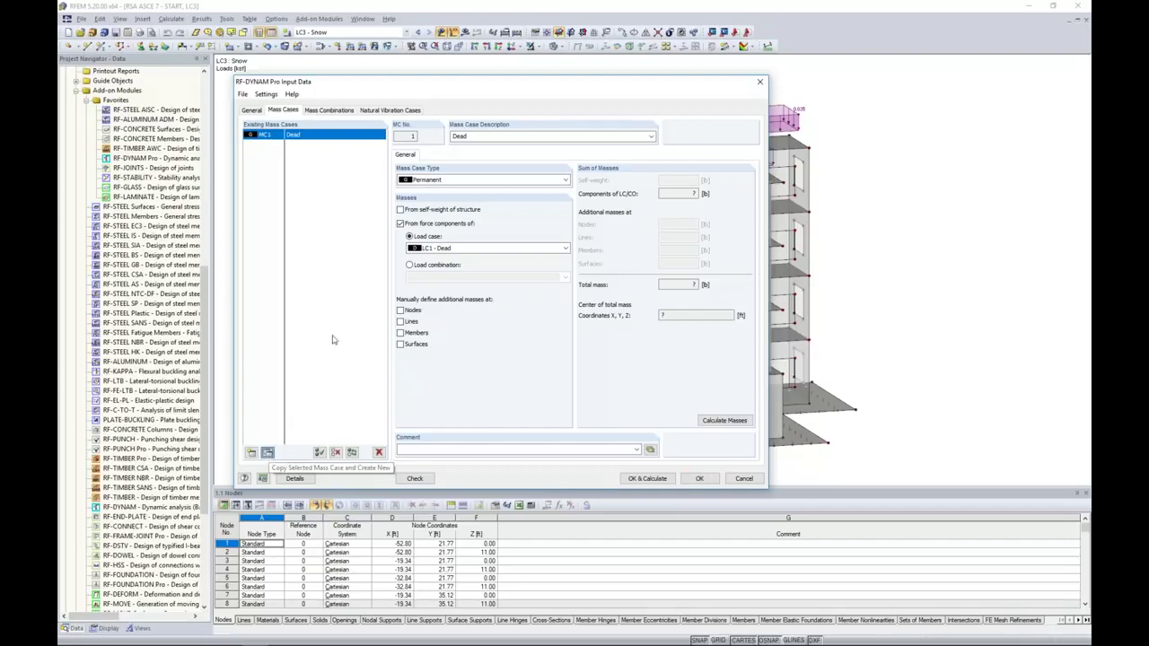
text(Live)
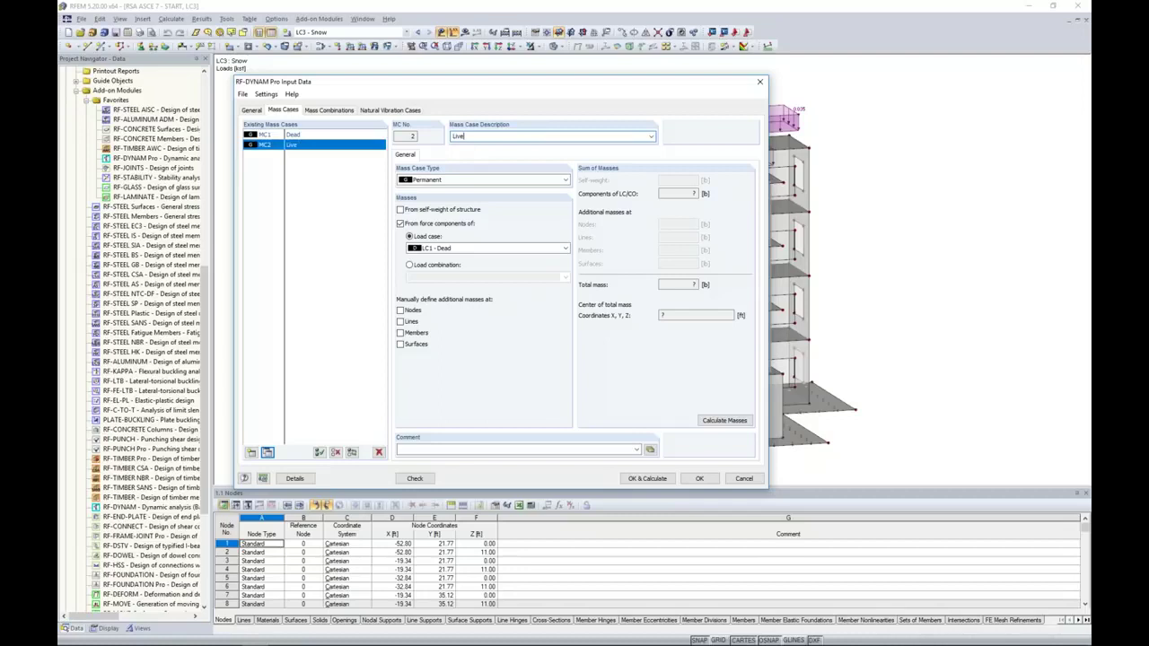
click(433, 250)
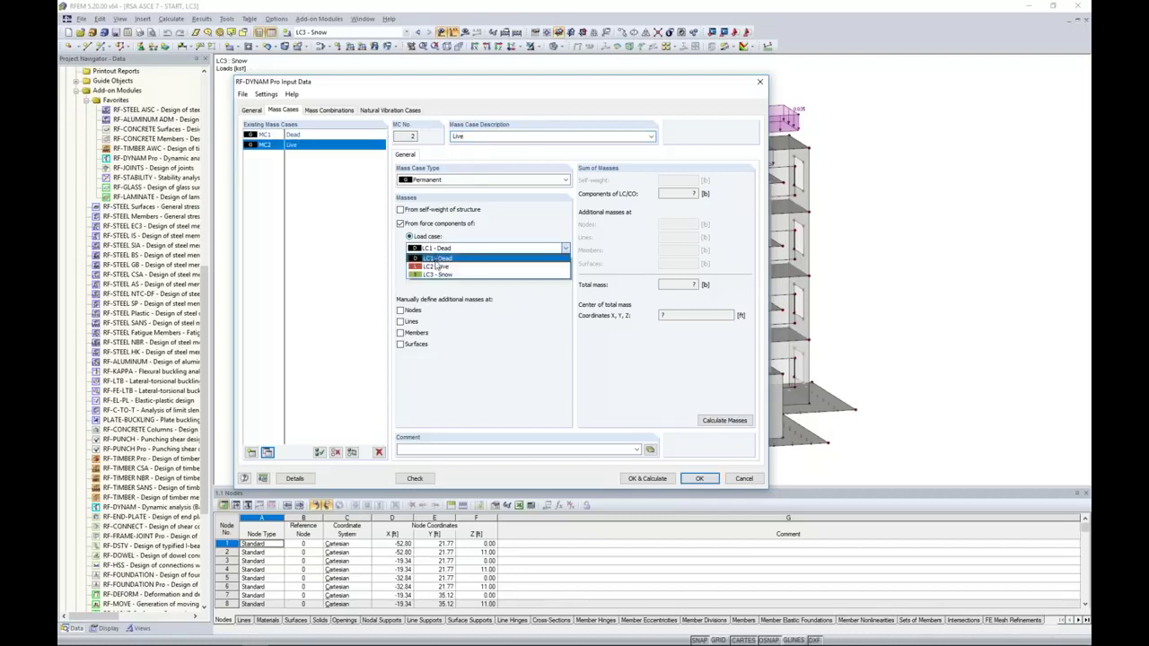
click(439, 267)
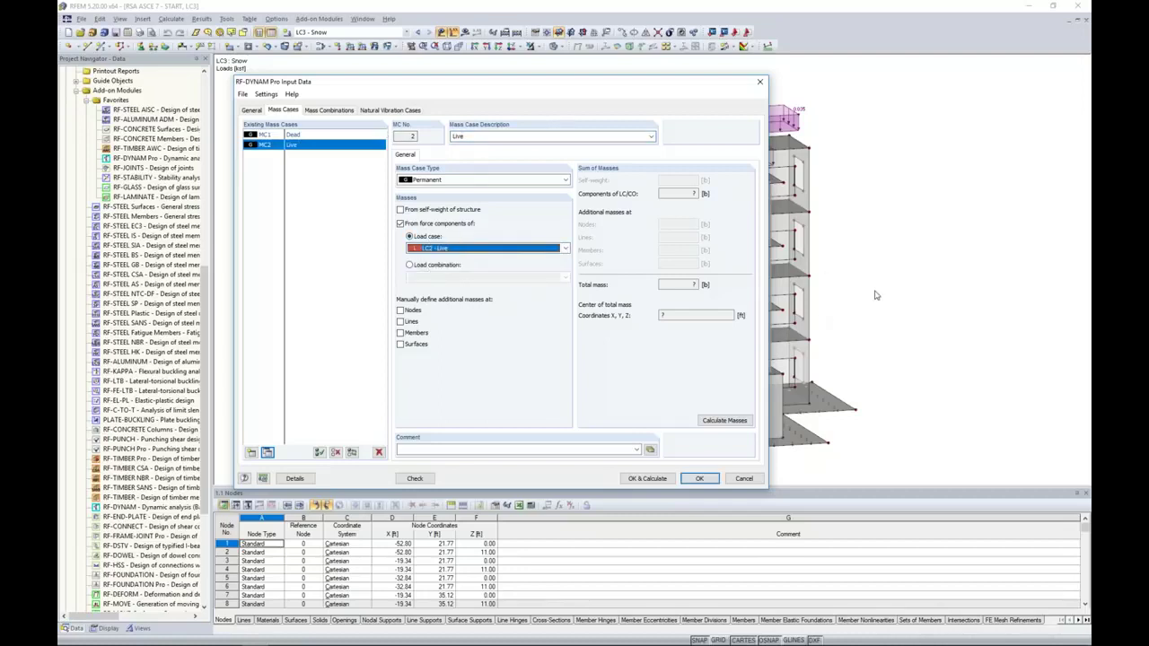
Copy the Live mass case to a new one described as Snow, taking masses from LC3 - Snow
click(268, 453)
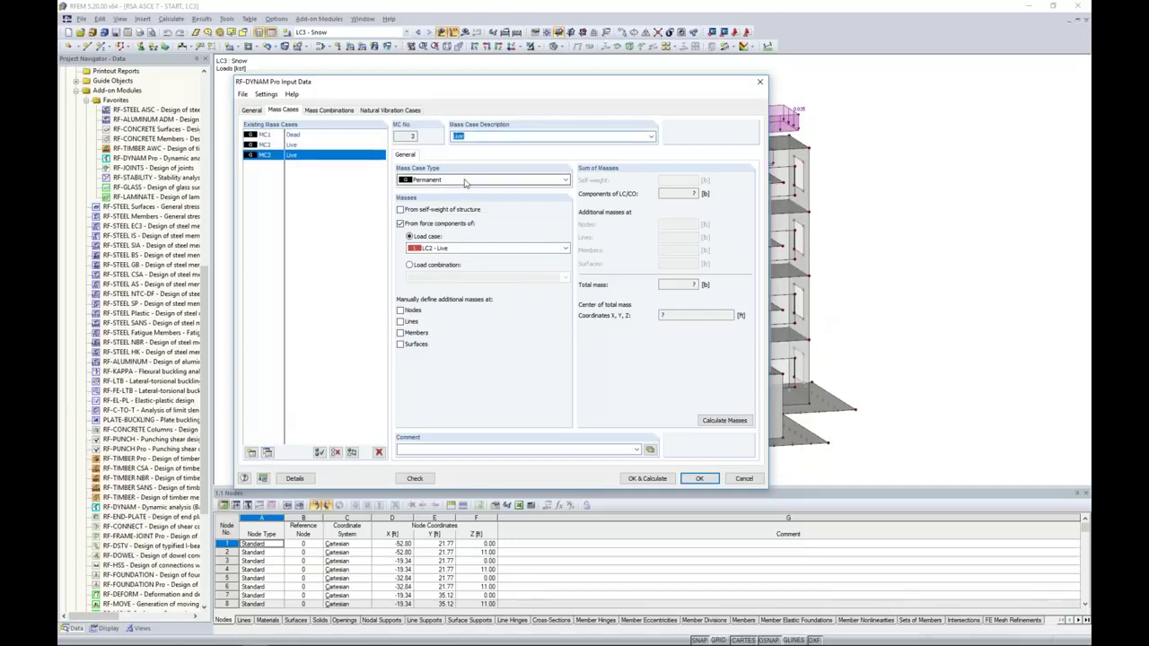
text(Snow)
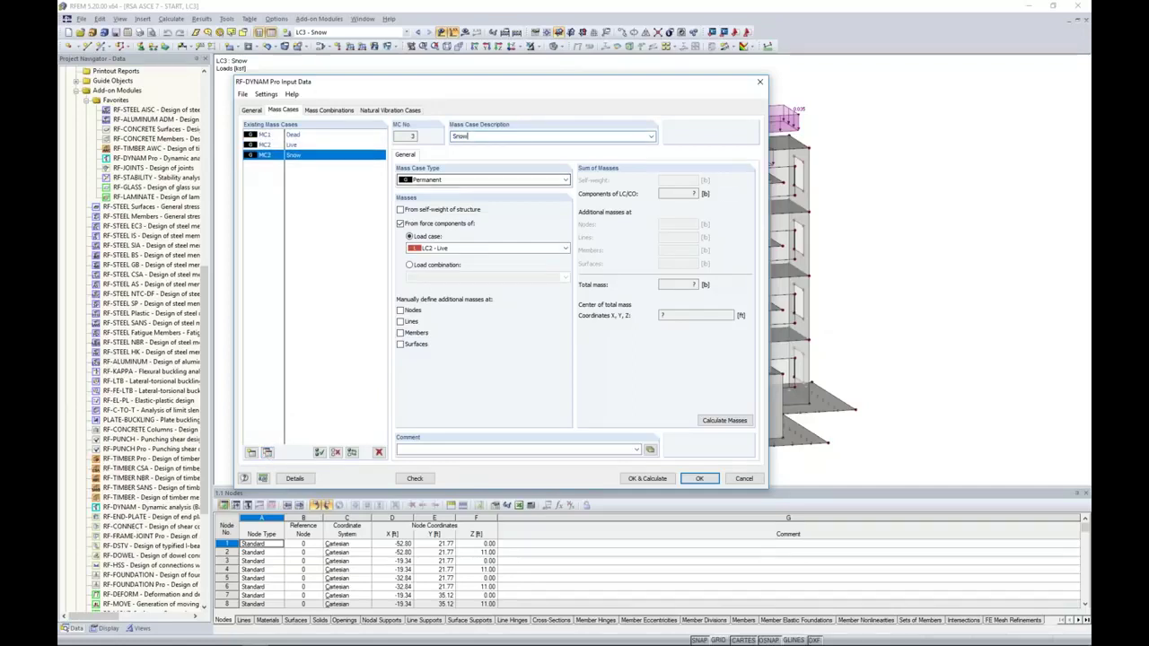
click(440, 248)
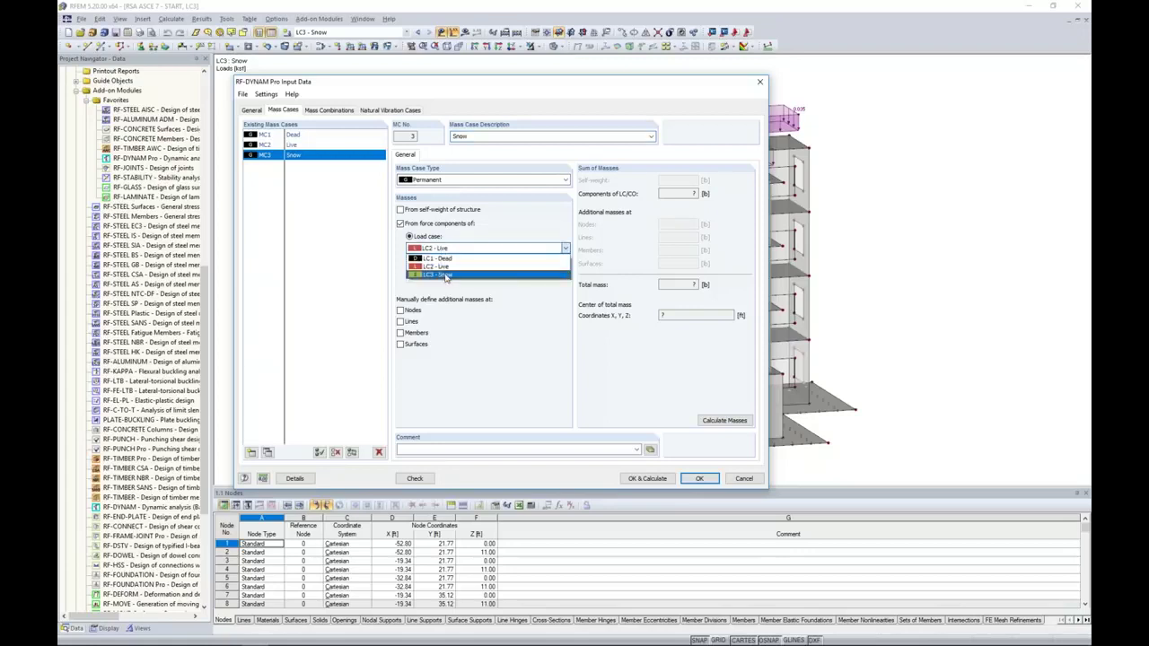
click(445, 277)
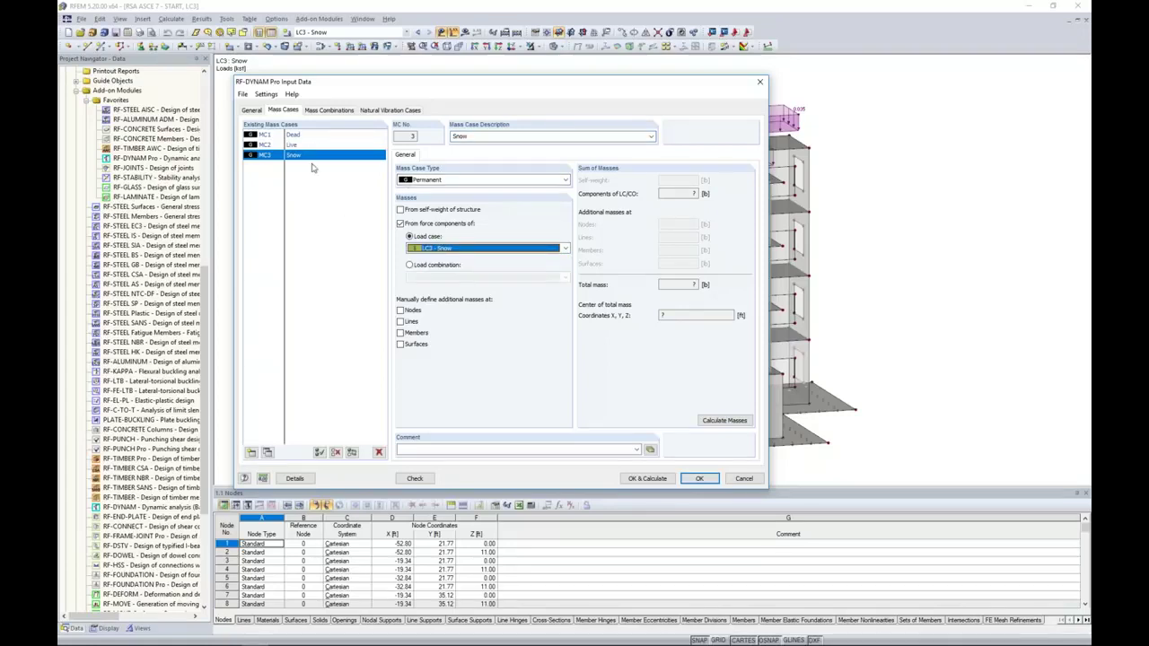
Add mass case MC1 Dead to mass combination MCO1 with factor 1.00
click(330, 110)
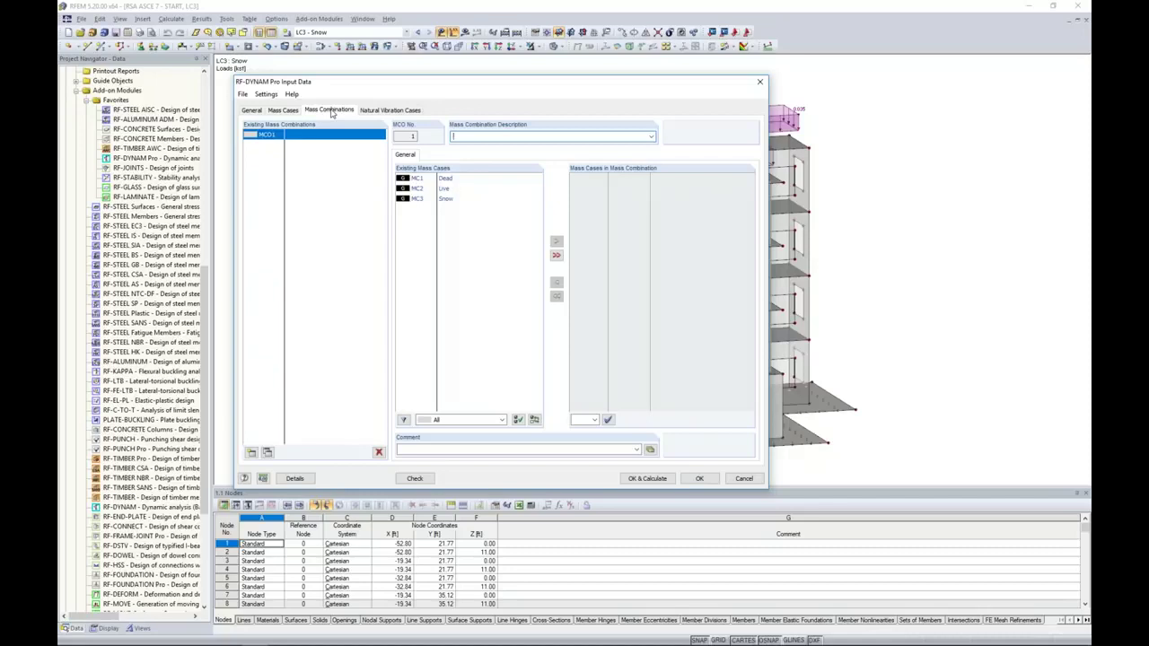
double_click(449, 179)
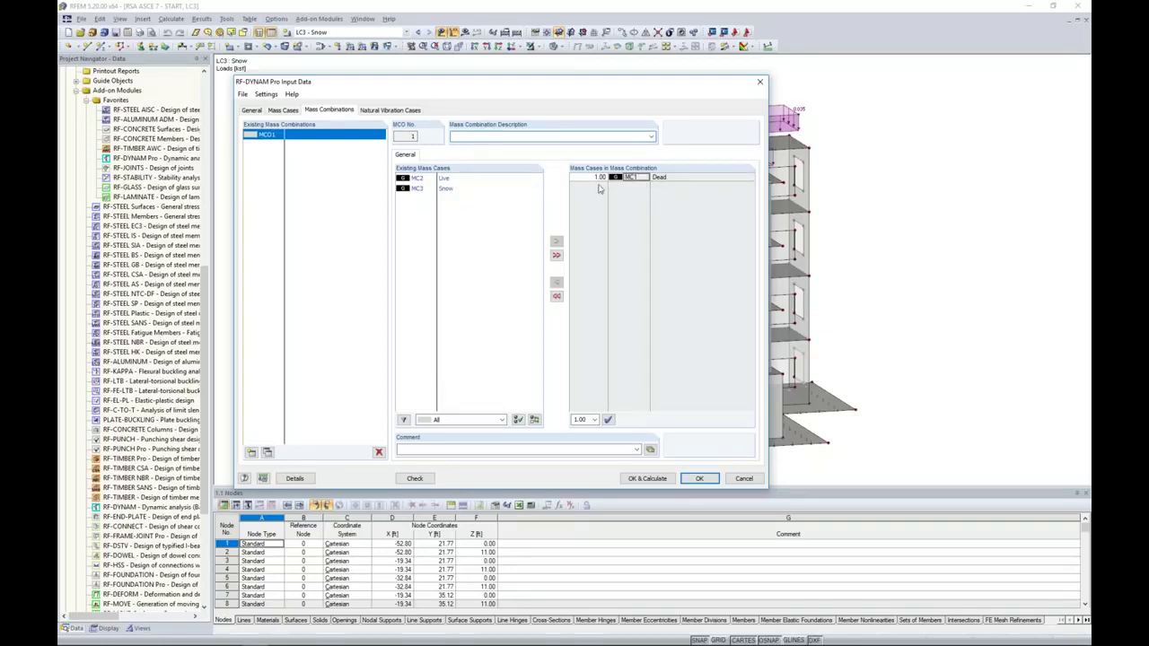
drag(508, 85, 370, 216)
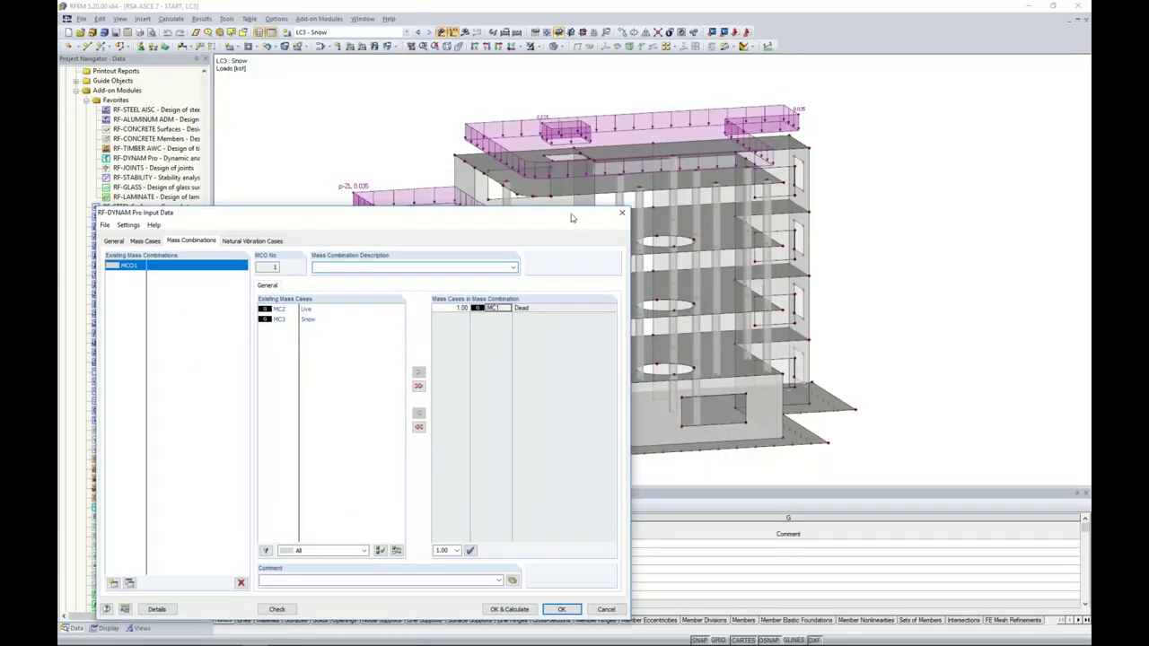
drag(573, 216, 740, 282)
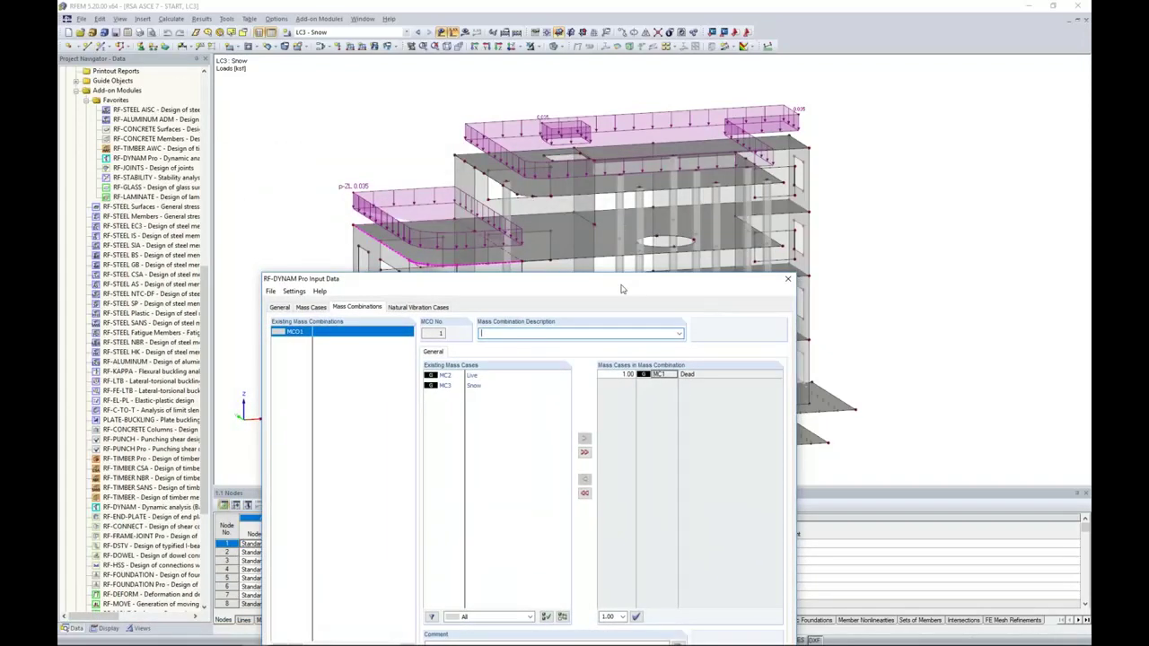
drag(622, 289, 627, 115)
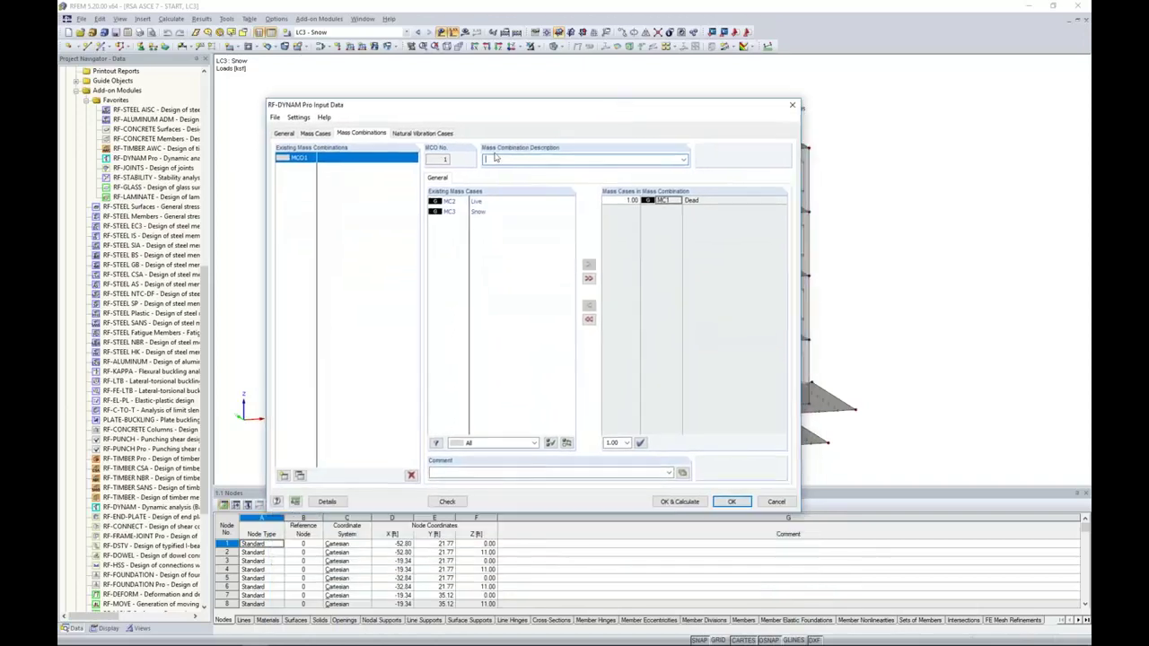
Add mass case MC3 Snow to mass combination MCO1 and set its factor to 0.2
double_click(476, 211)
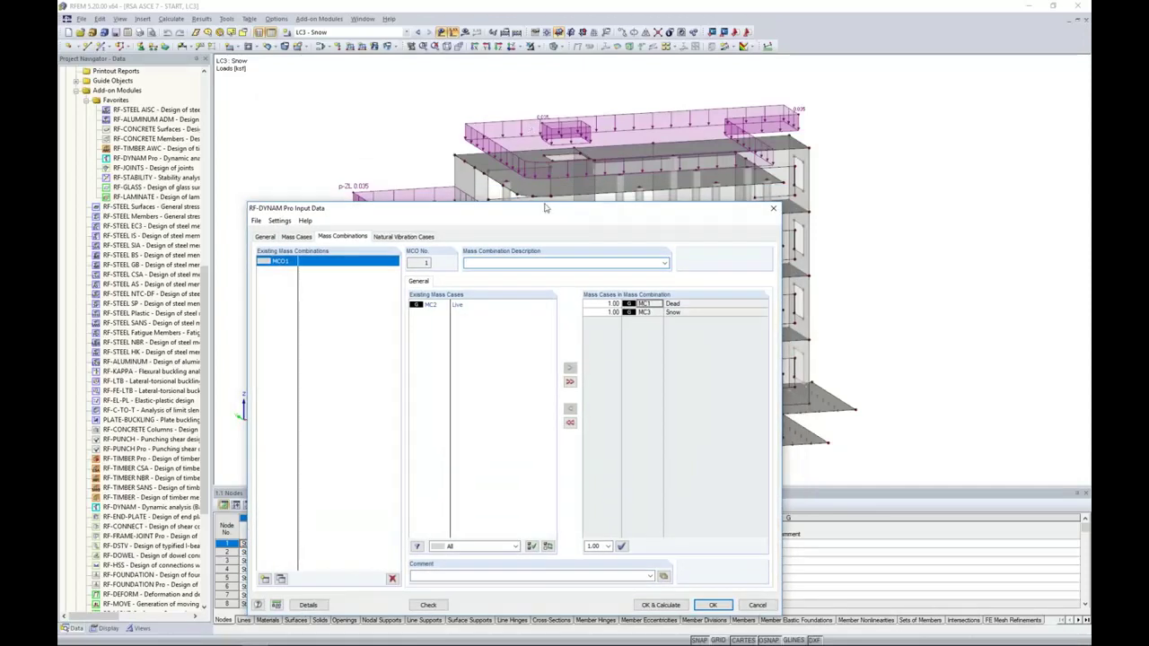
drag(558, 208, 583, 90)
click(631, 194)
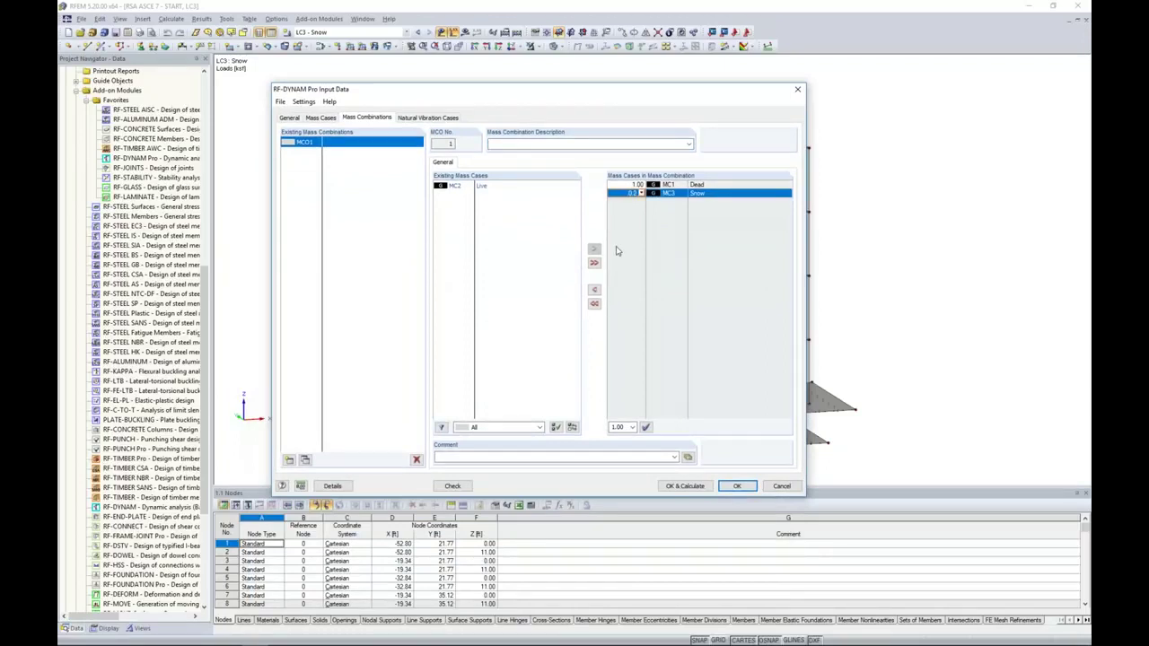
Enter "D + 0.2S" as the description of mass combination MCO1
click(635, 184)
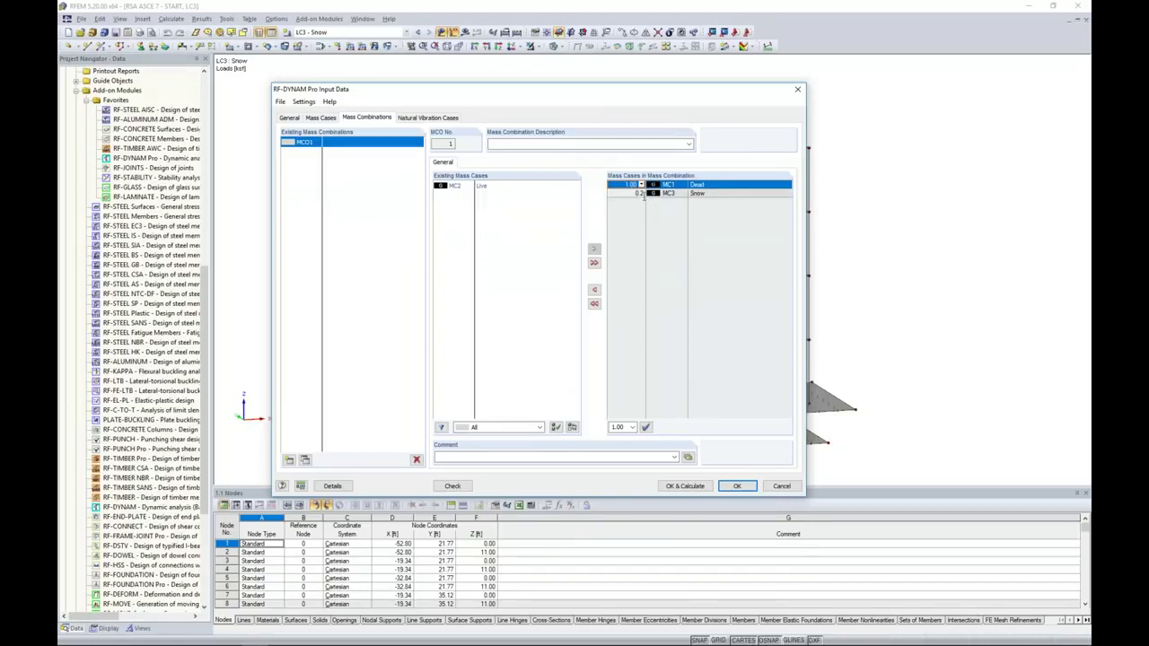
click(553, 143)
text(D + 0.2S)
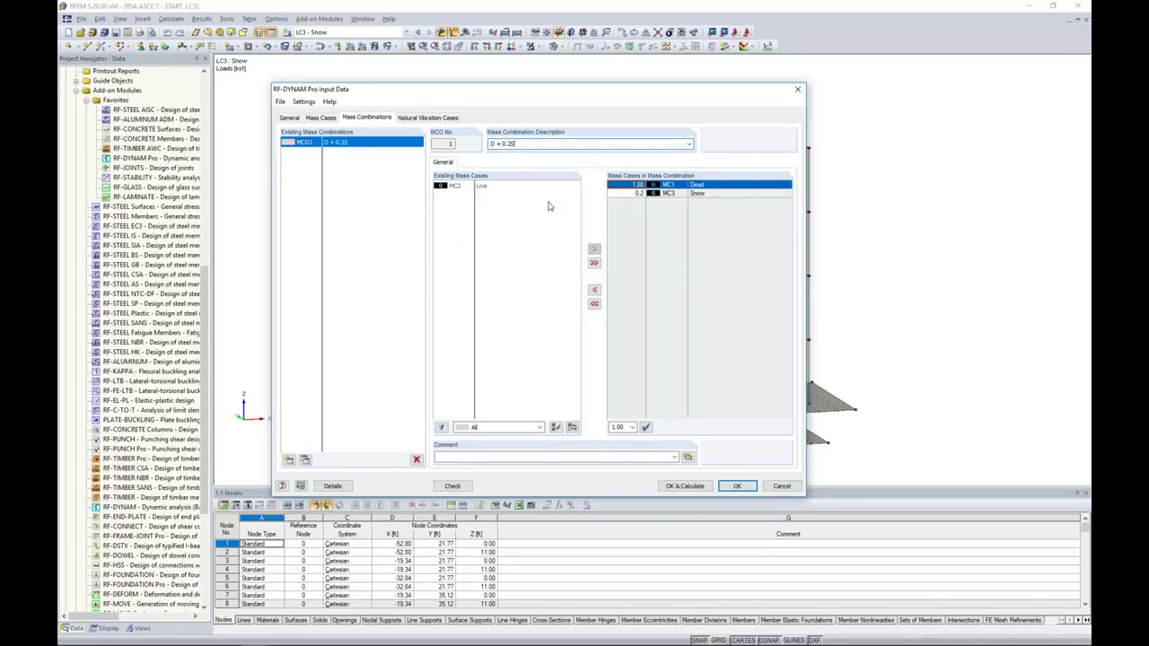
Assign mass combination MCO1 to natural vibration case NVC1 with the translational diagonal mass matrix, and run the calculation
click(432, 119)
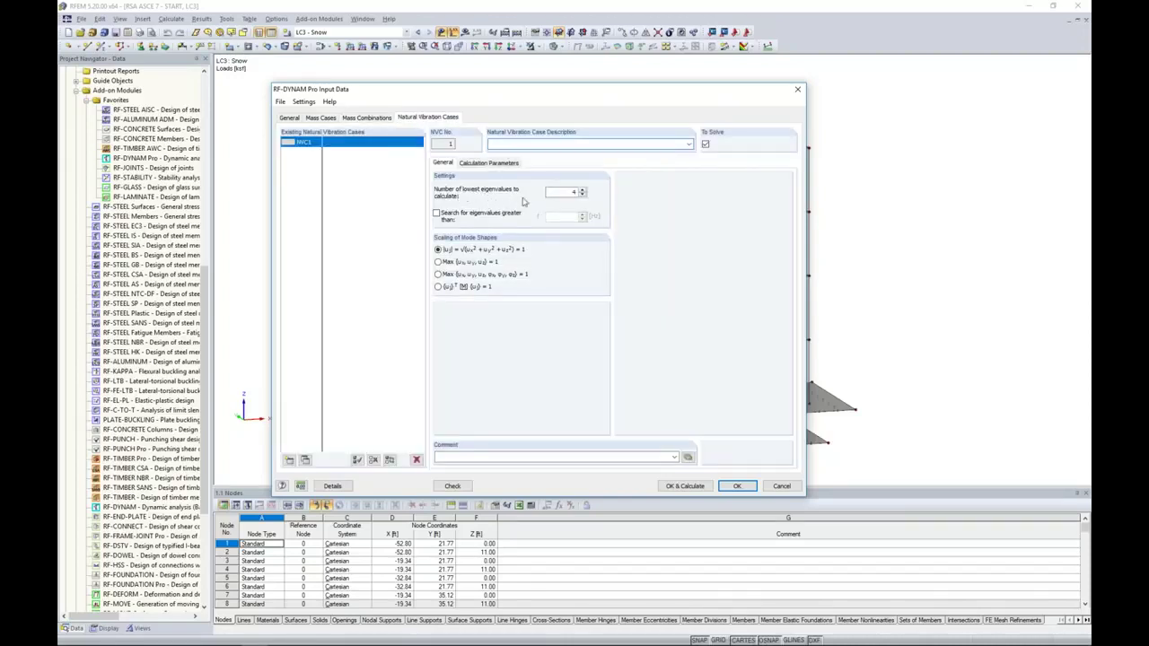
click(566, 194)
click(494, 163)
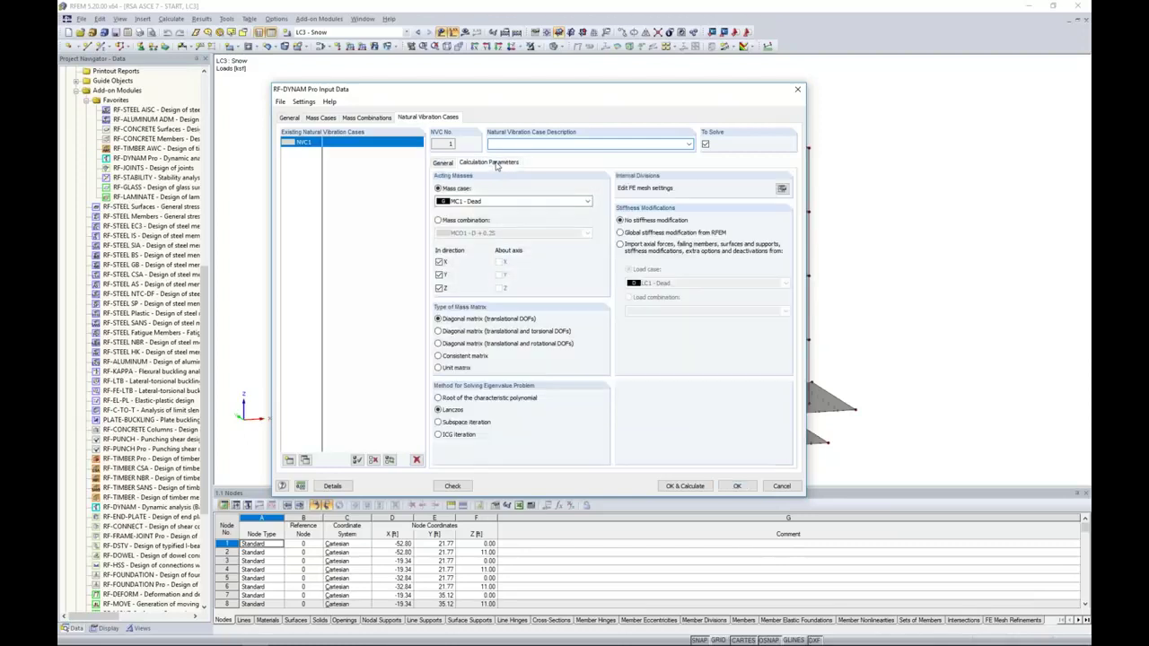
click(438, 221)
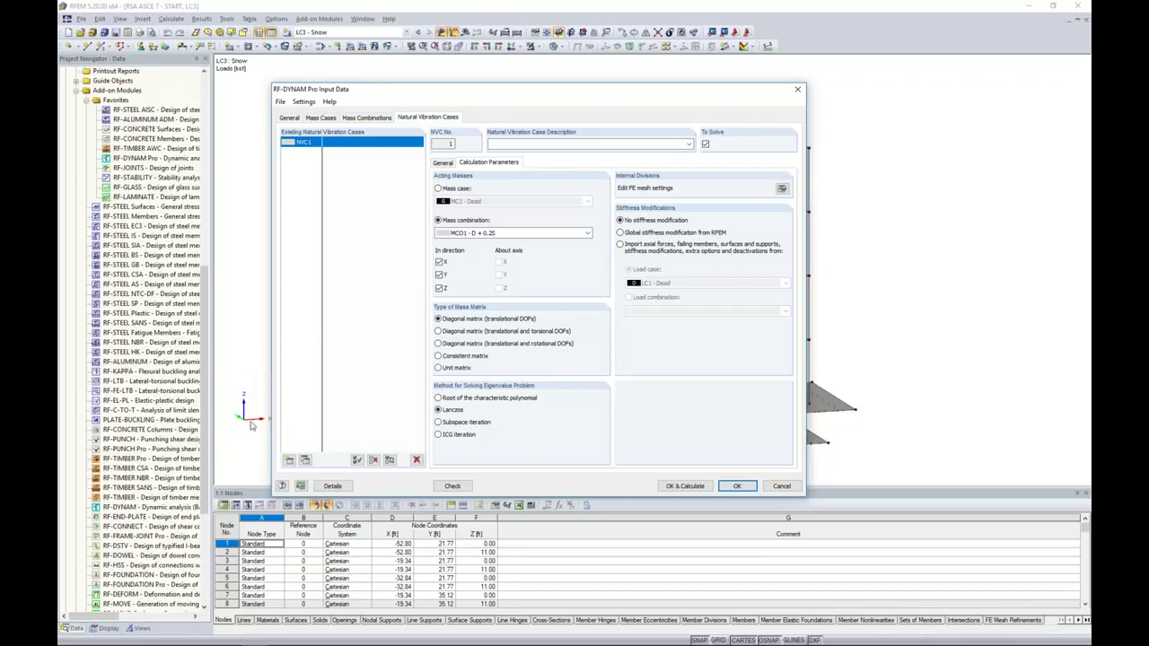
click(450, 332)
click(439, 319)
click(682, 485)
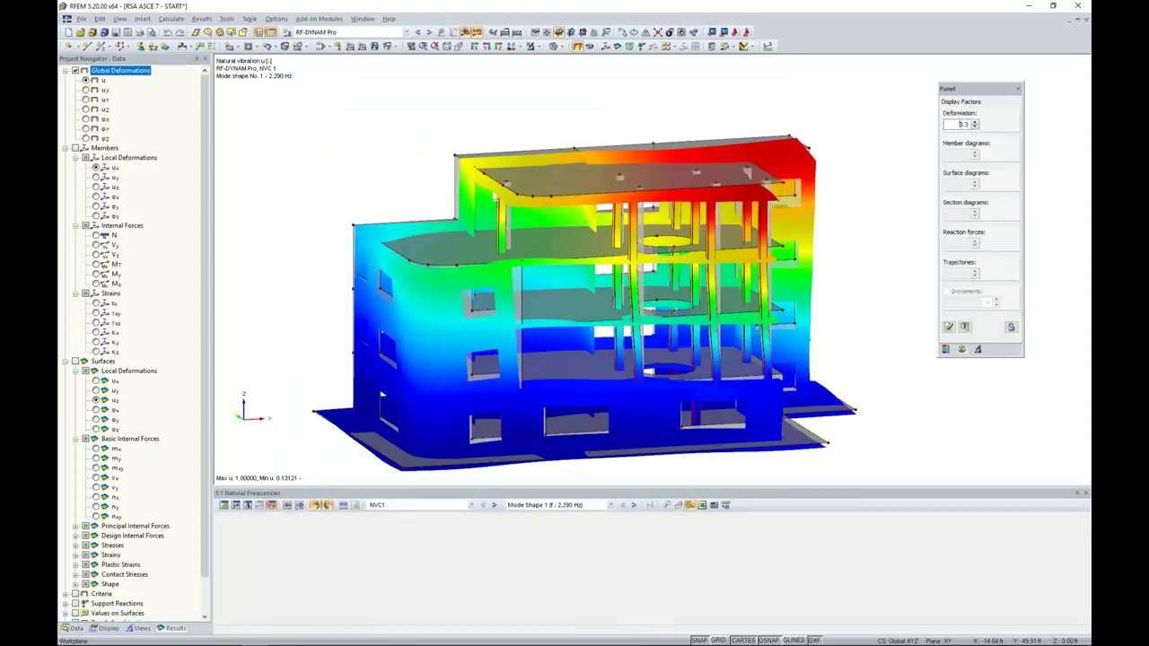
Display the RF-DYNAM Pro natural vibration results and enlarge the natural frequencies table for reading
click(407, 33)
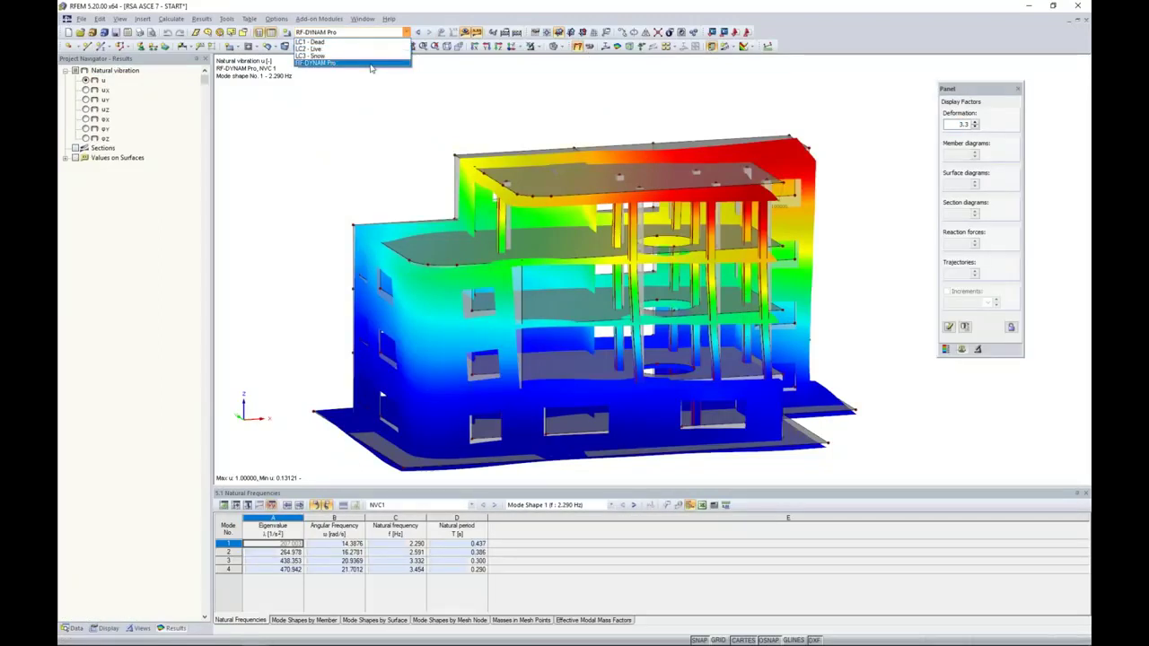
click(320, 64)
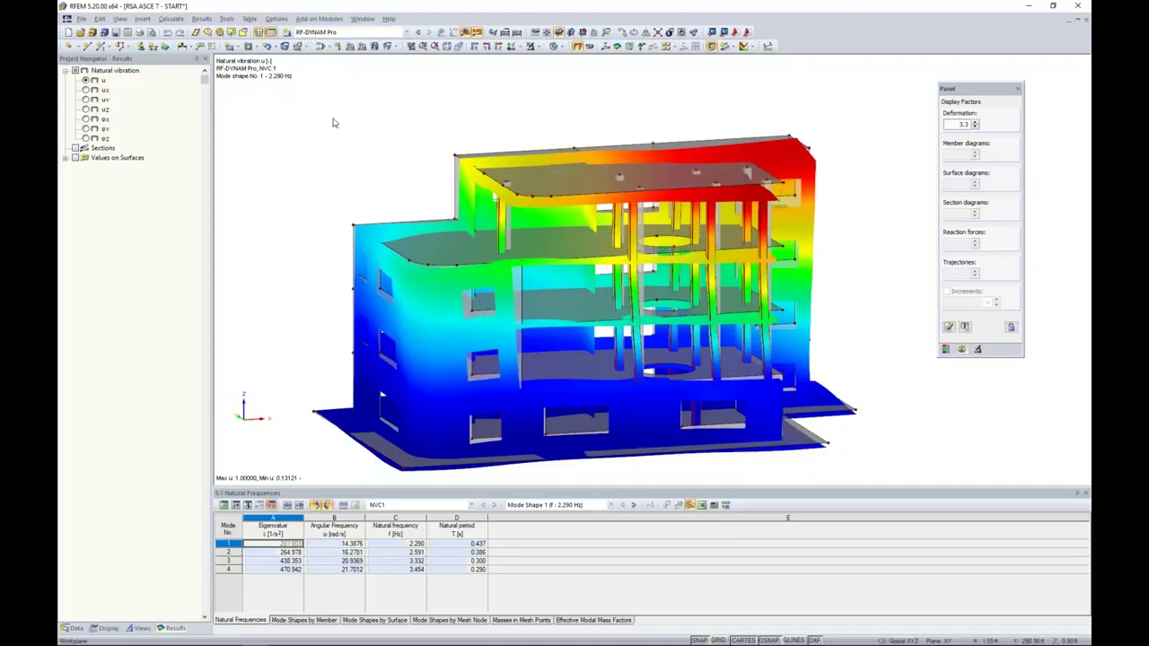
middle_drag(441, 314, 437, 240)
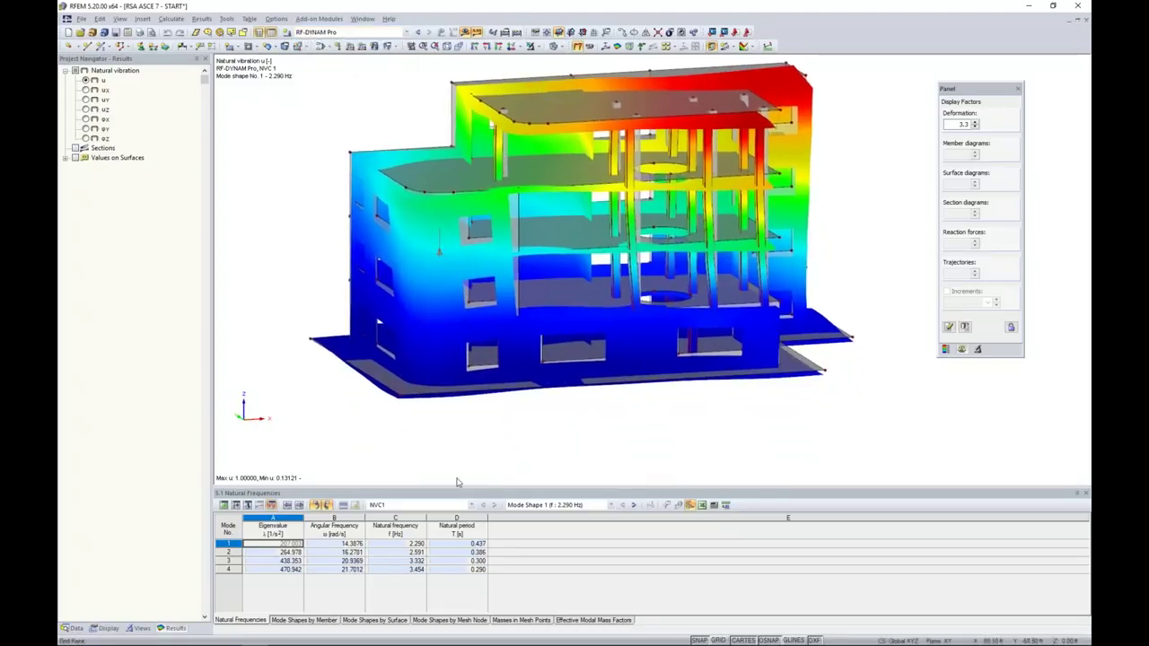
drag(456, 485, 454, 422)
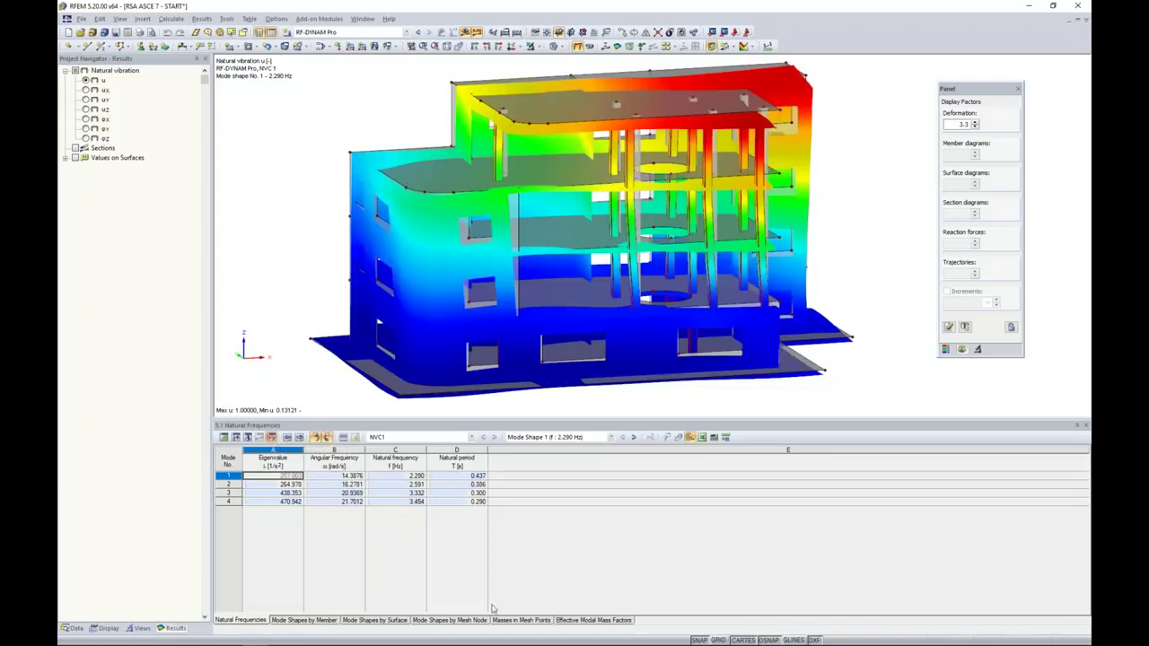
Examine the effective modal mass factors of NVC1 and step through mode shapes 2 and 3, ending on mode shape 2
click(568, 622)
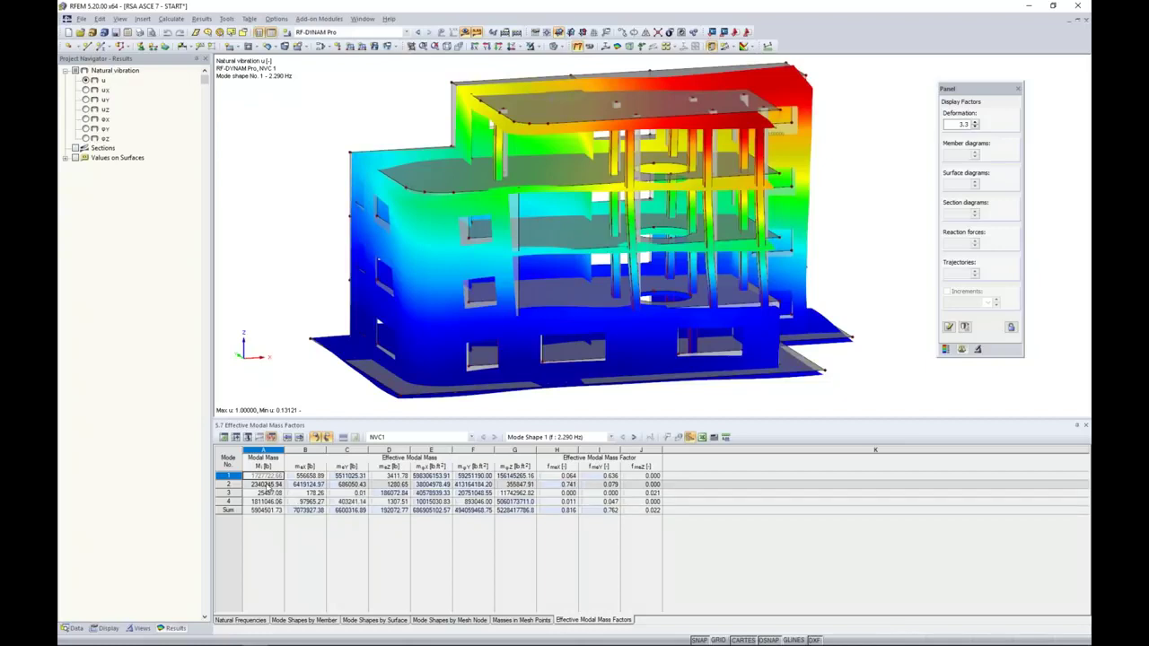
click(634, 438)
click(634, 438)
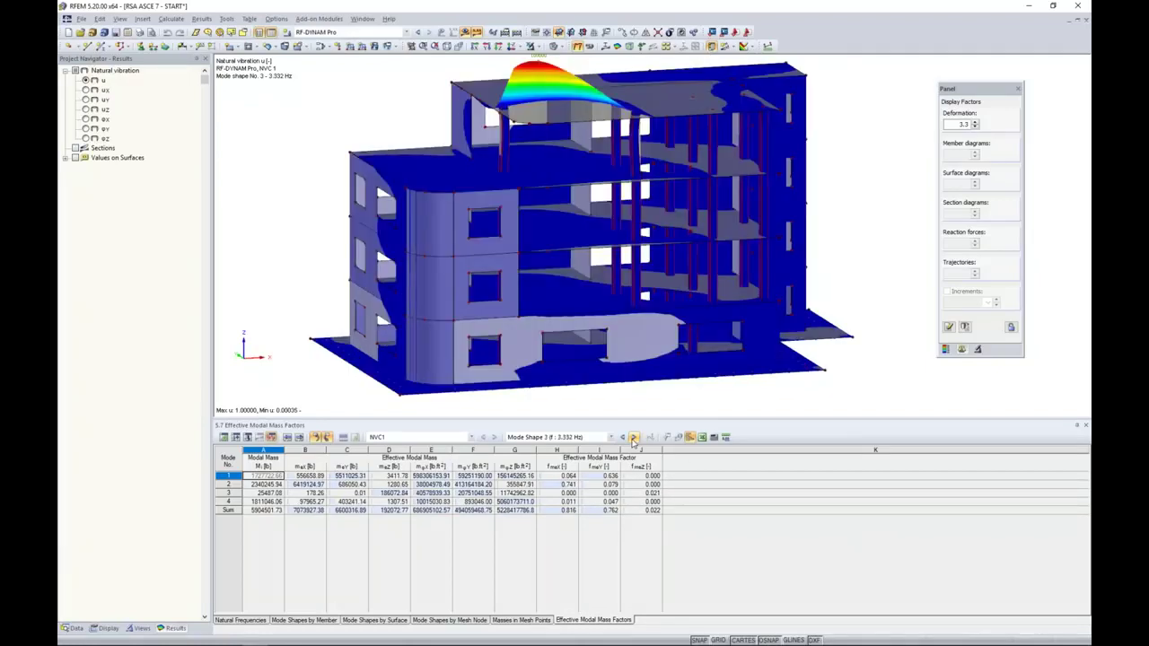
click(622, 438)
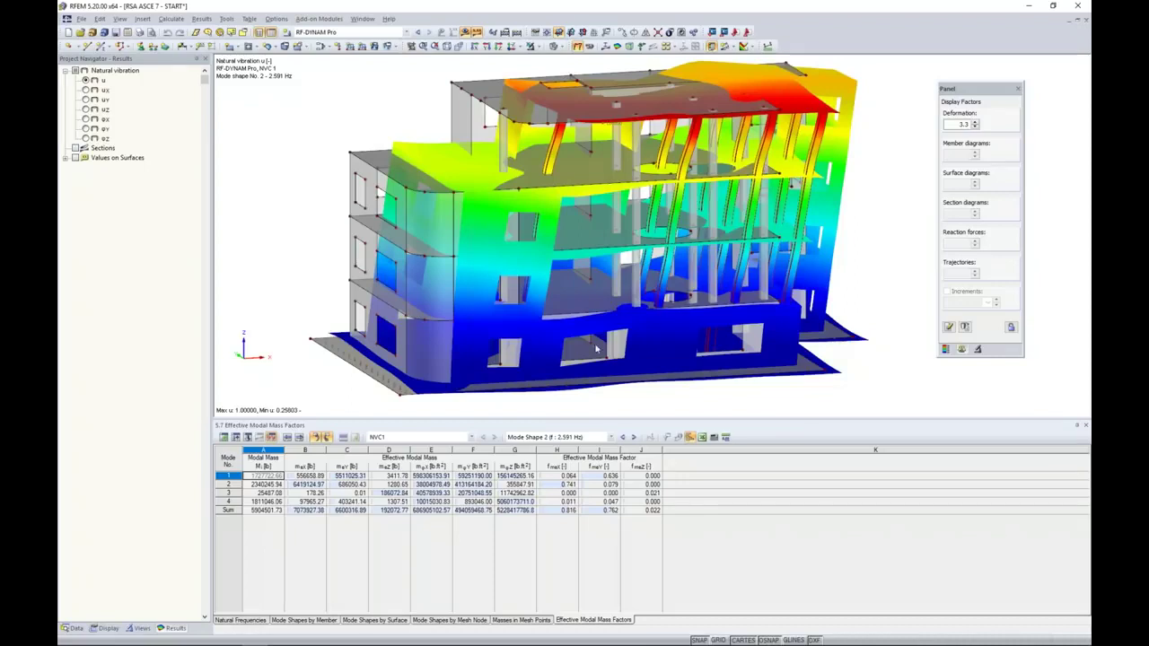
Hide the result display and inspect the foundation slab and ground-floor walls of the building from several angles
click(466, 34)
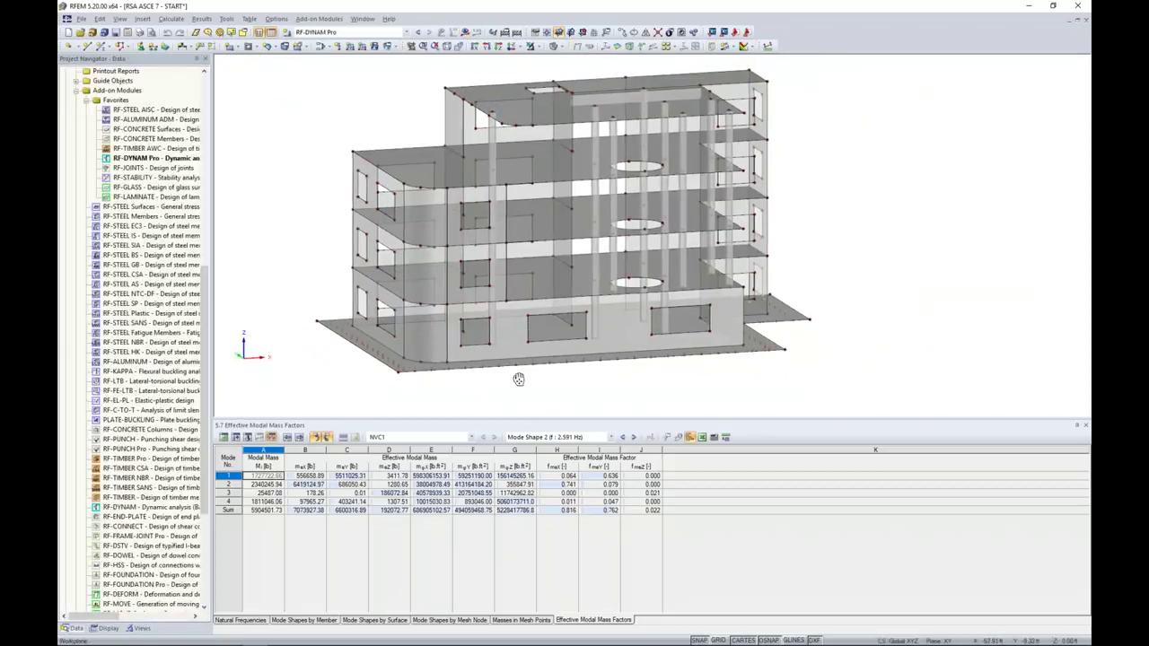
middle_drag(513, 377, 538, 377)
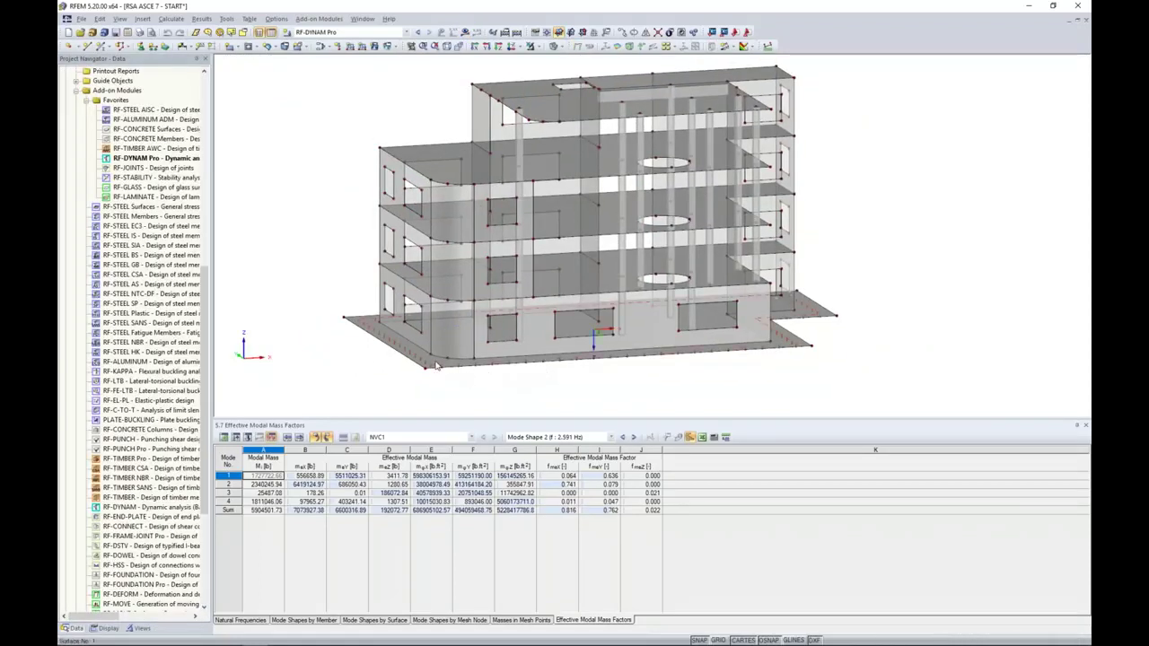
click(436, 364)
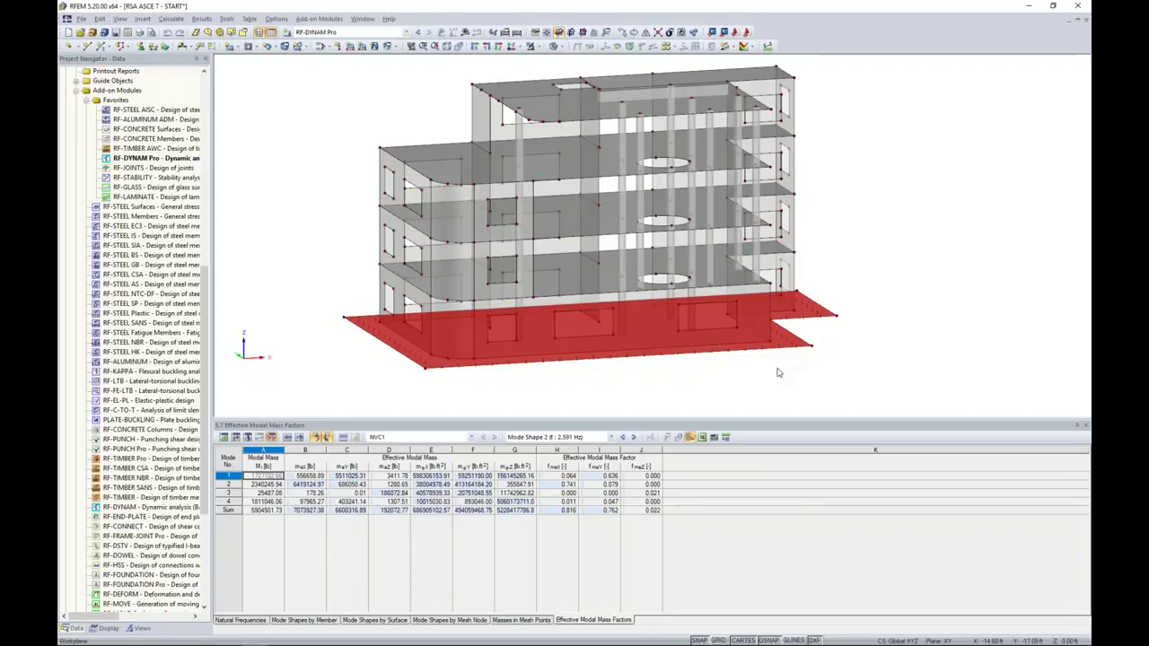
ctrl+middle_drag(764, 384, 690, 368)
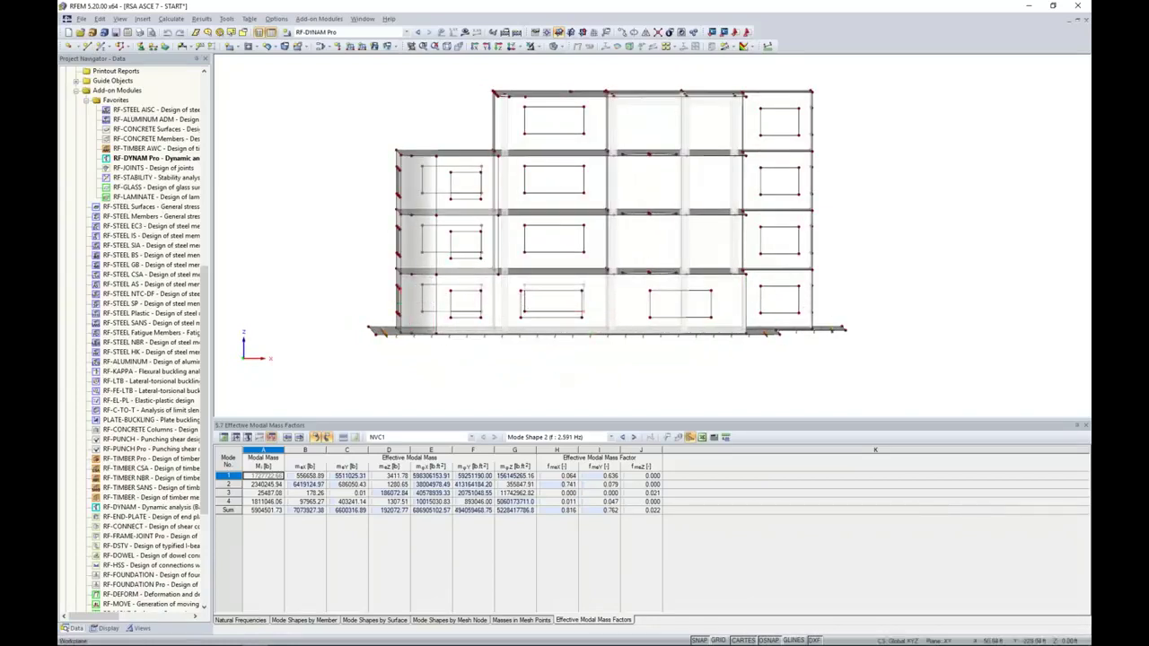
ctrl+middle_drag(567, 378, 585, 397)
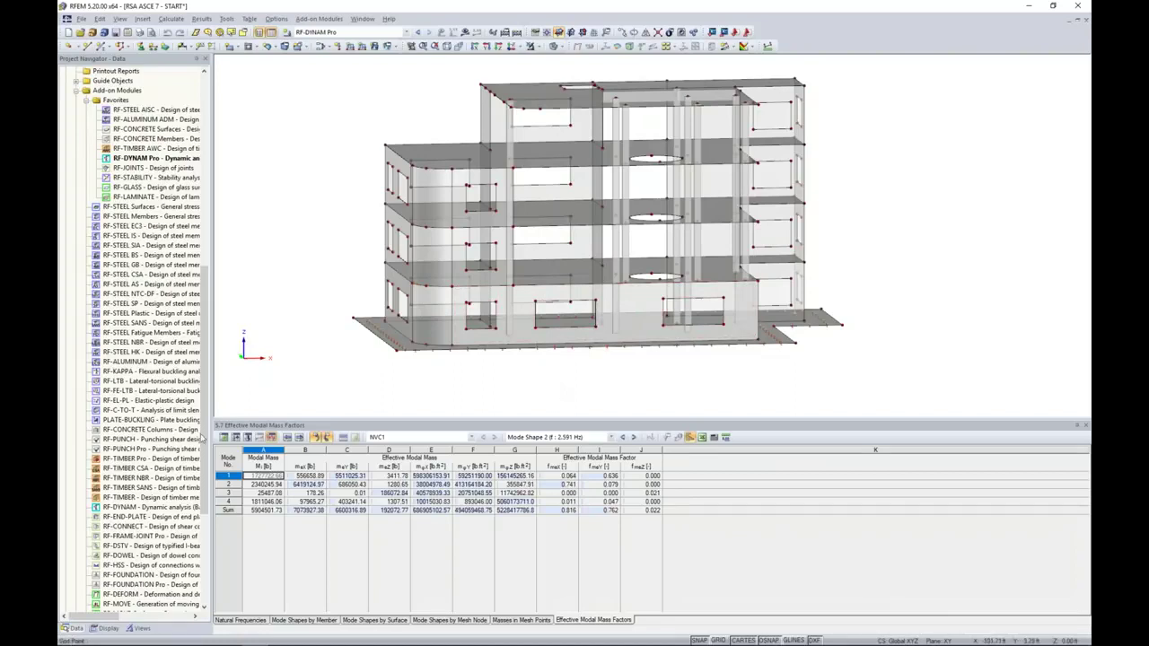
Activate the visibilities so that only the generated Surfaces by Material group is shown
click(140, 628)
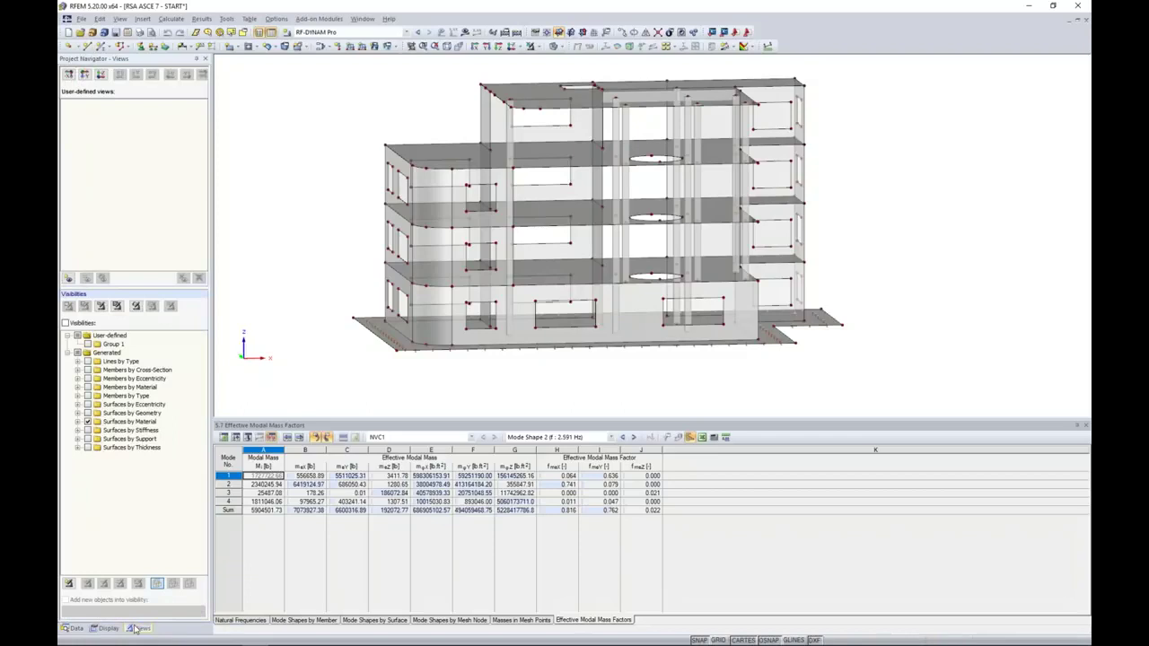
click(110, 335)
click(88, 422)
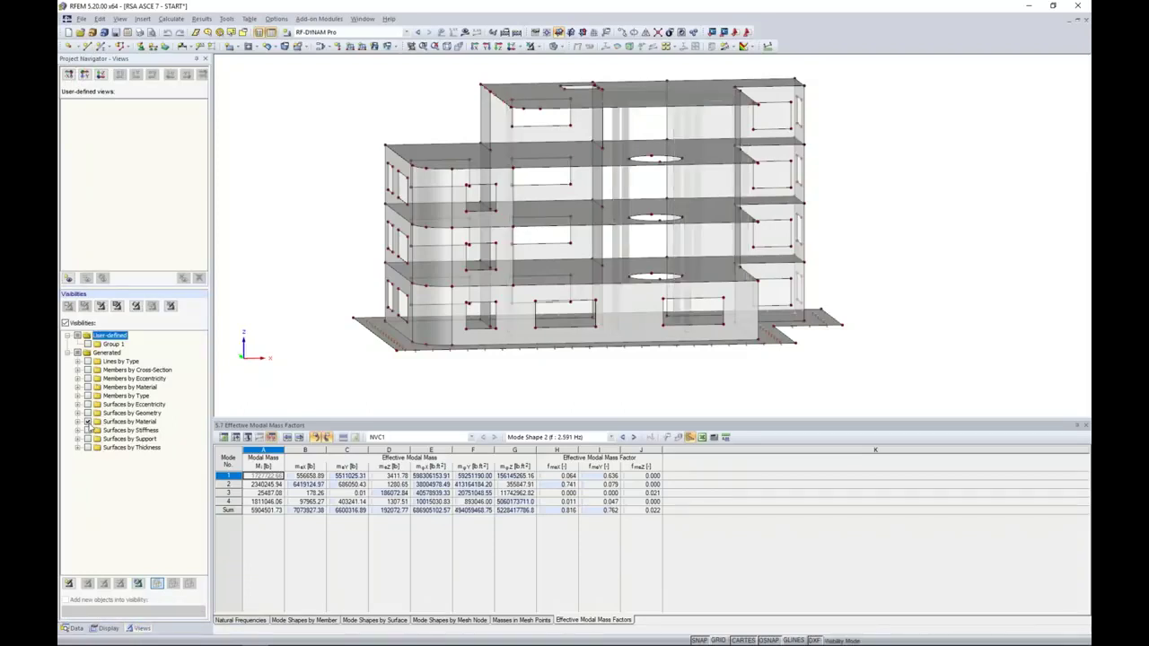
Select the ground-floor walls with a selection window in the front view and isolate them by visibility of selected objects
ctrl+middle_drag(307, 235, 337, 258)
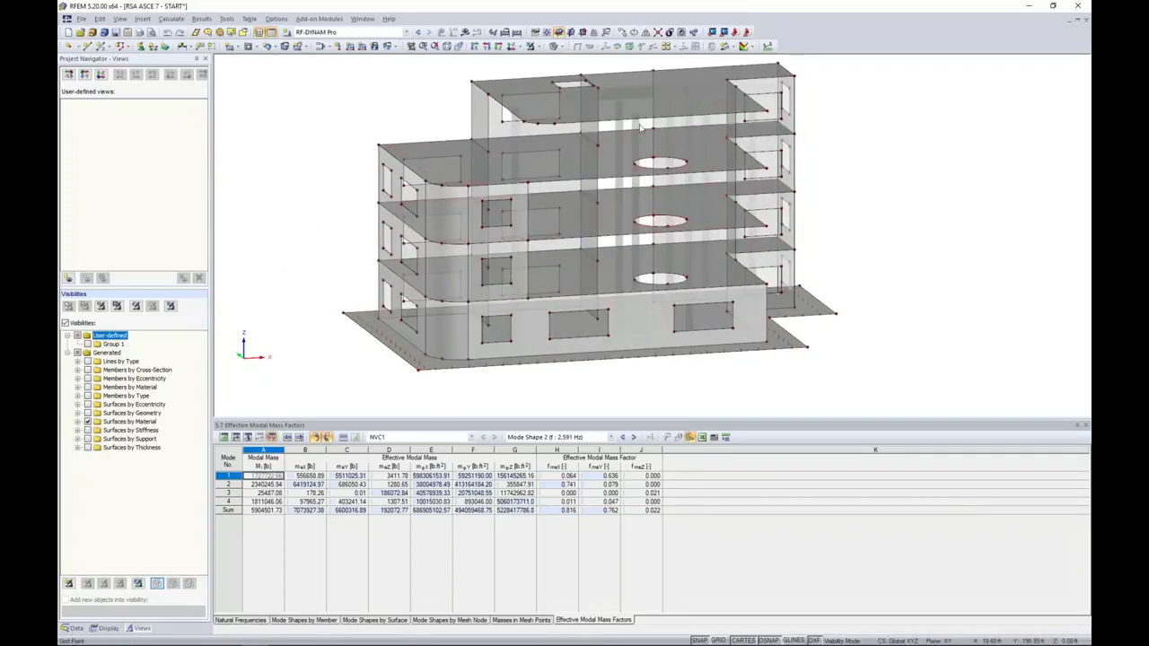
ctrl+middle_drag(754, 384, 683, 325)
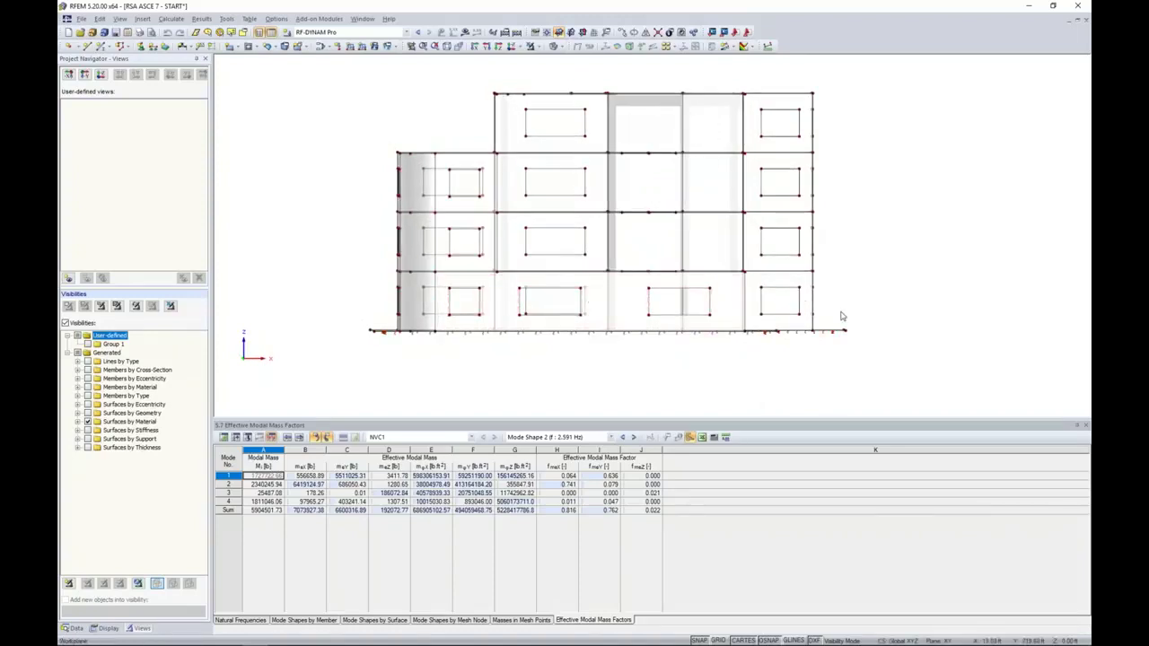
drag(413, 277, 371, 282)
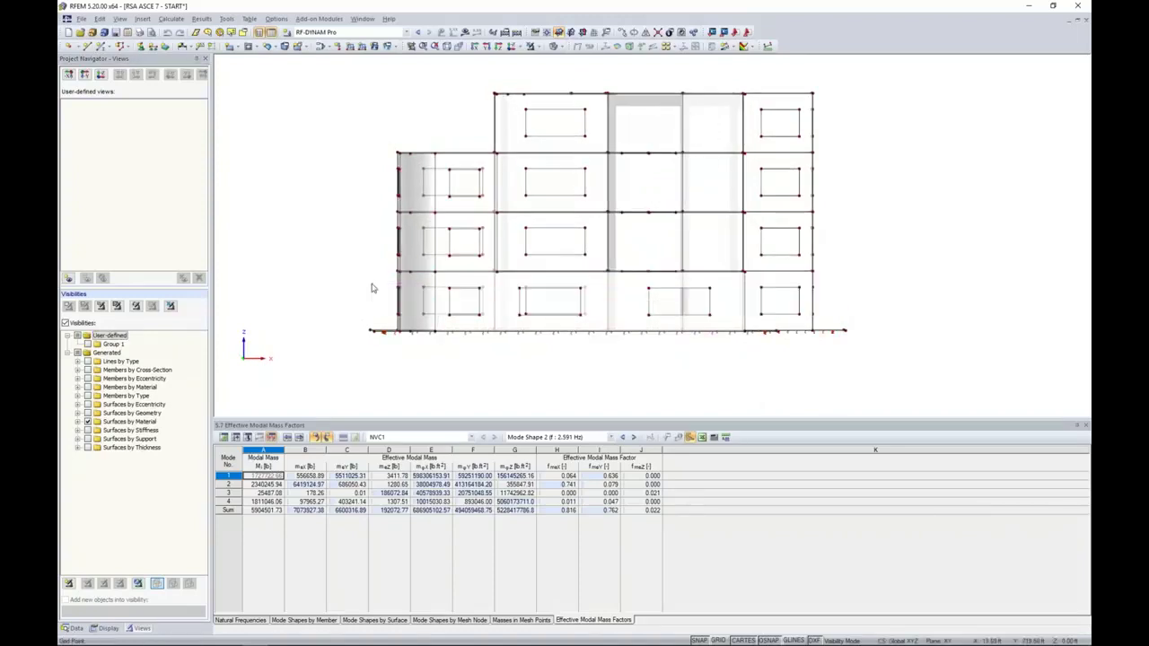
ctrl+middle_drag(339, 231, 413, 285)
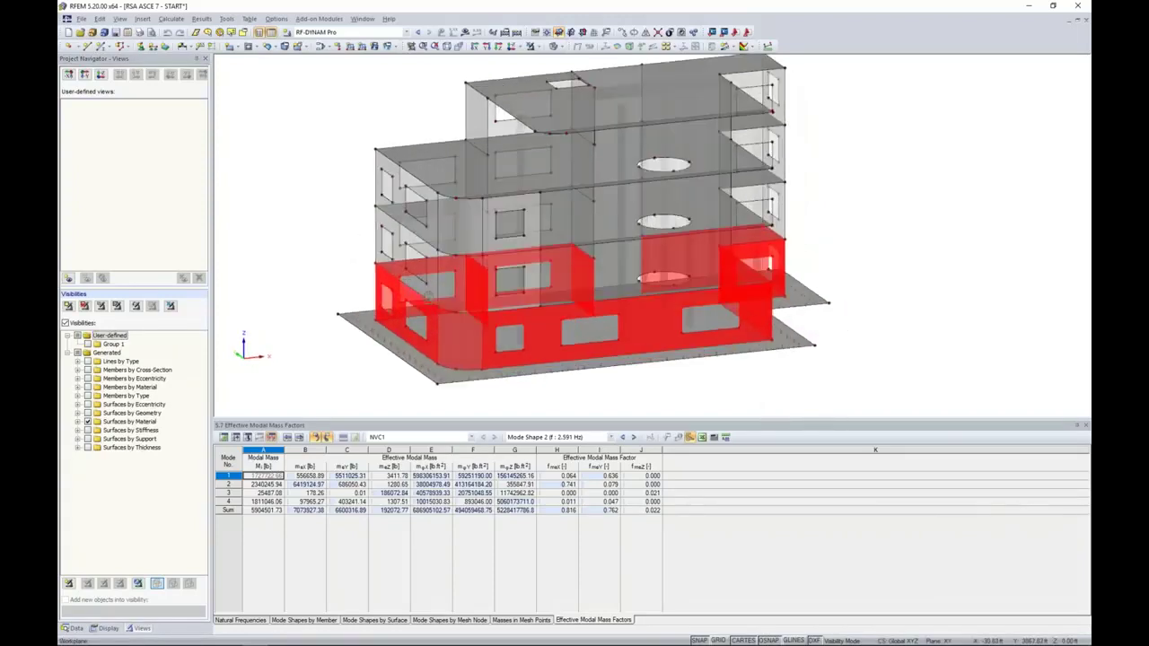
click(532, 46)
click(543, 59)
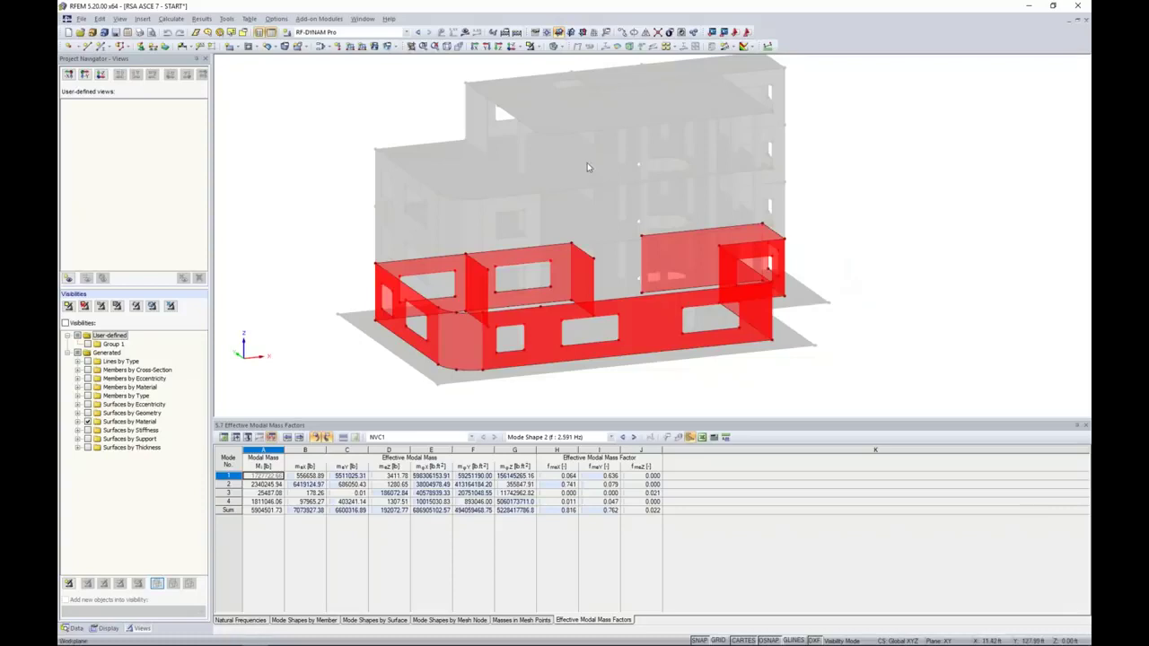
Examine the center of gravity and weight information of the selected ground-floor walls without creating a node
right_click(656, 324)
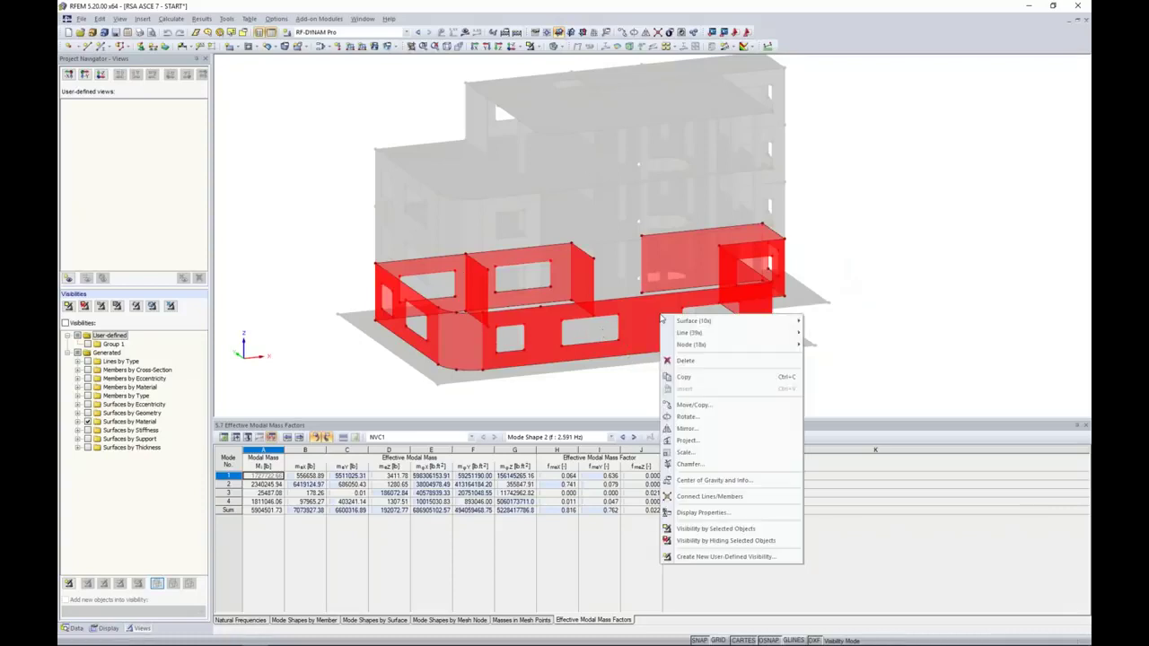
click(718, 486)
drag(647, 231, 765, 150)
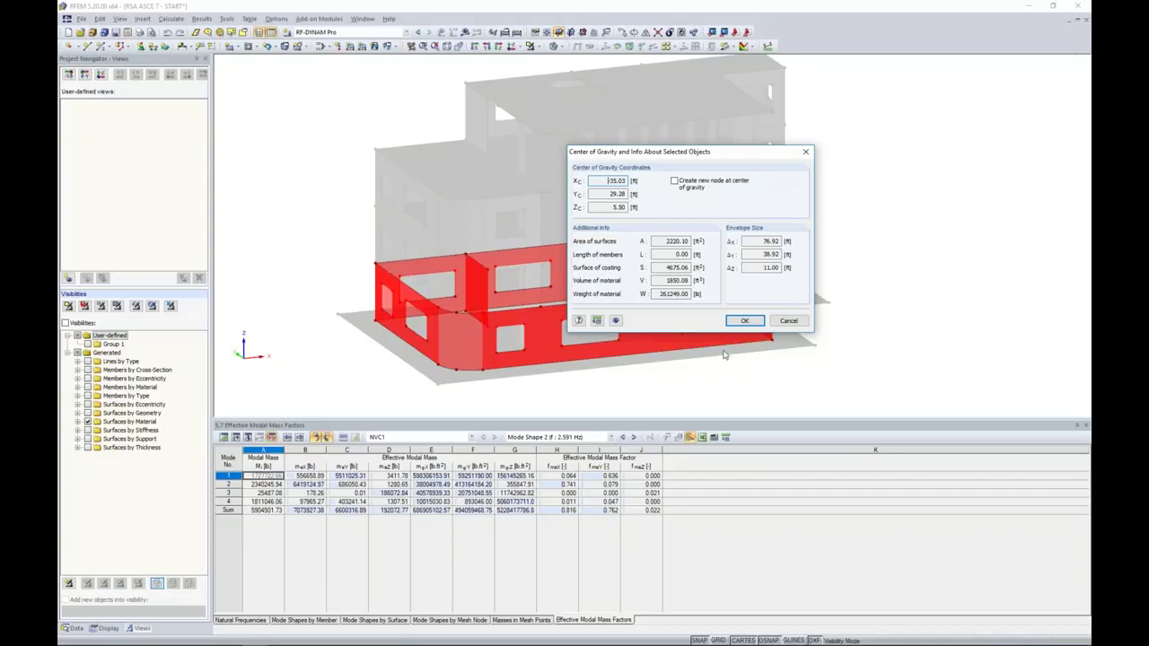
click(788, 322)
Reopen the RF-DYNAM Pro input data and copy the Dead mass case to a new one described as "Dead (Deactivate)"
click(72, 627)
scroll(105, 536, up, 8)
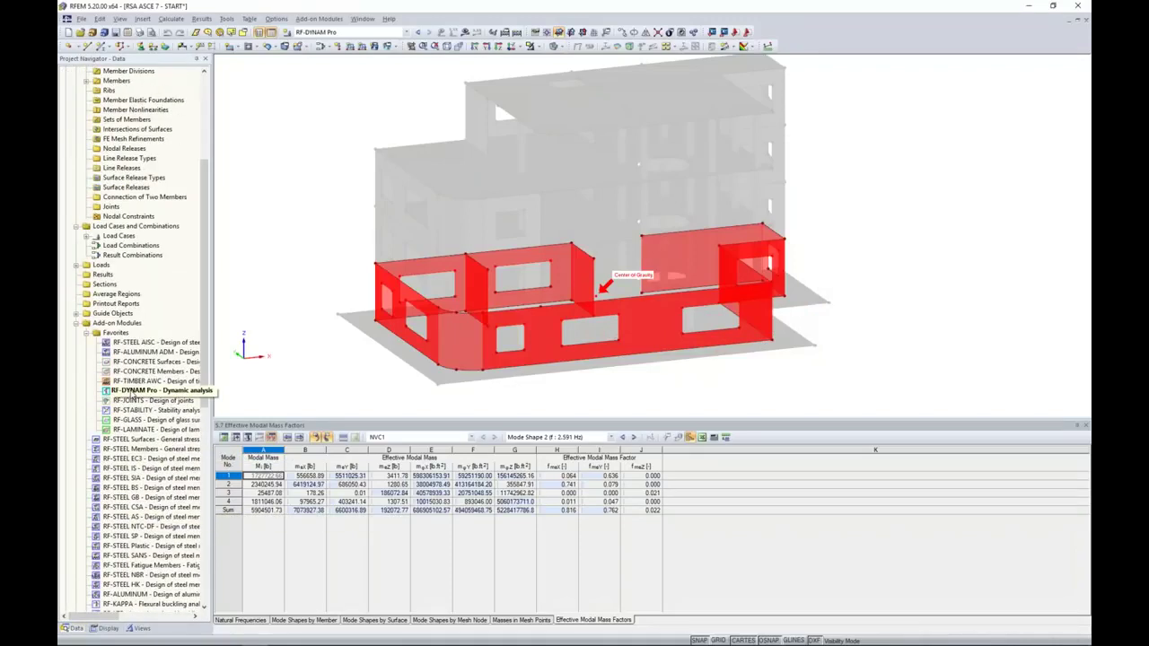
double_click(135, 391)
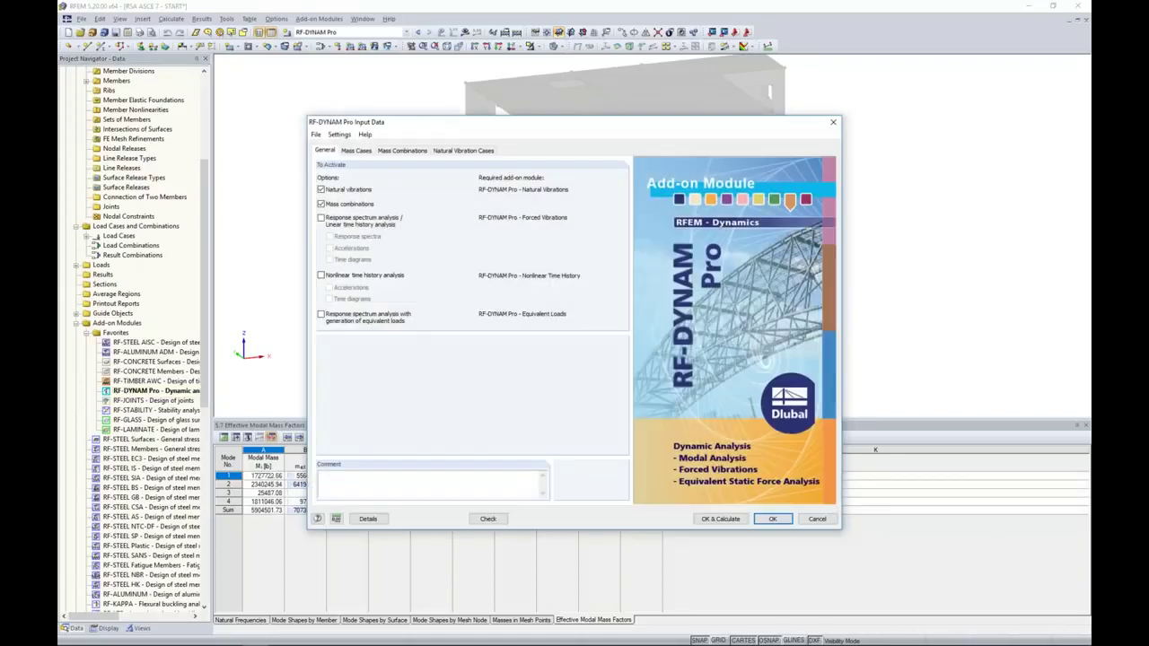
click(356, 151)
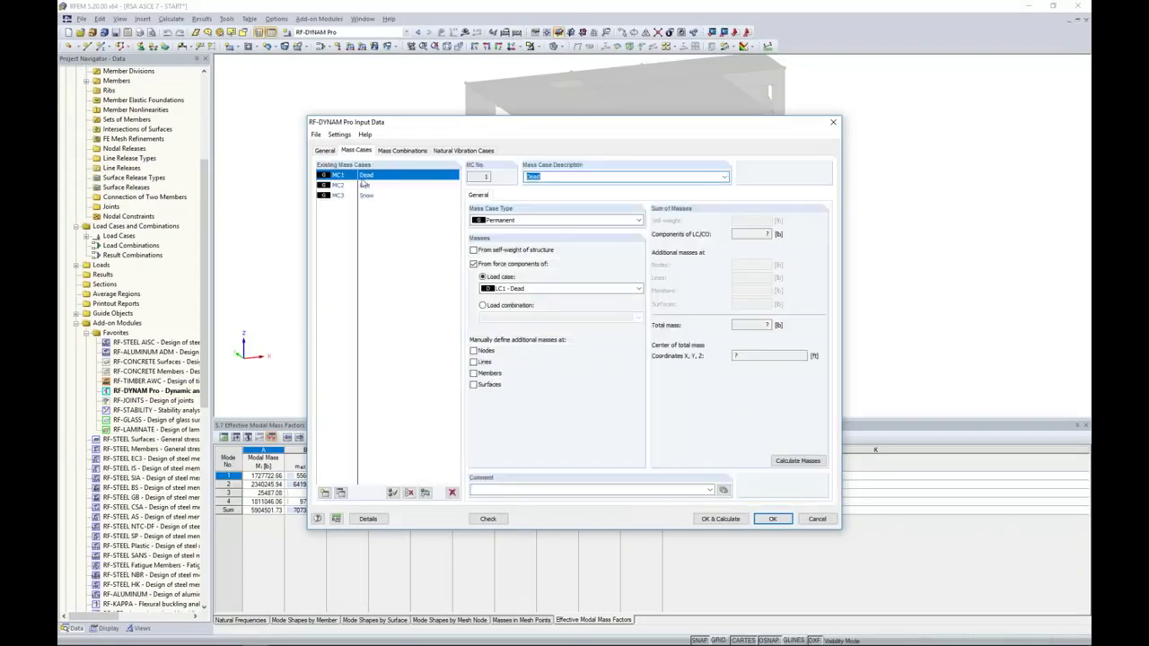
click(341, 493)
click(541, 175)
text(LDeacti)
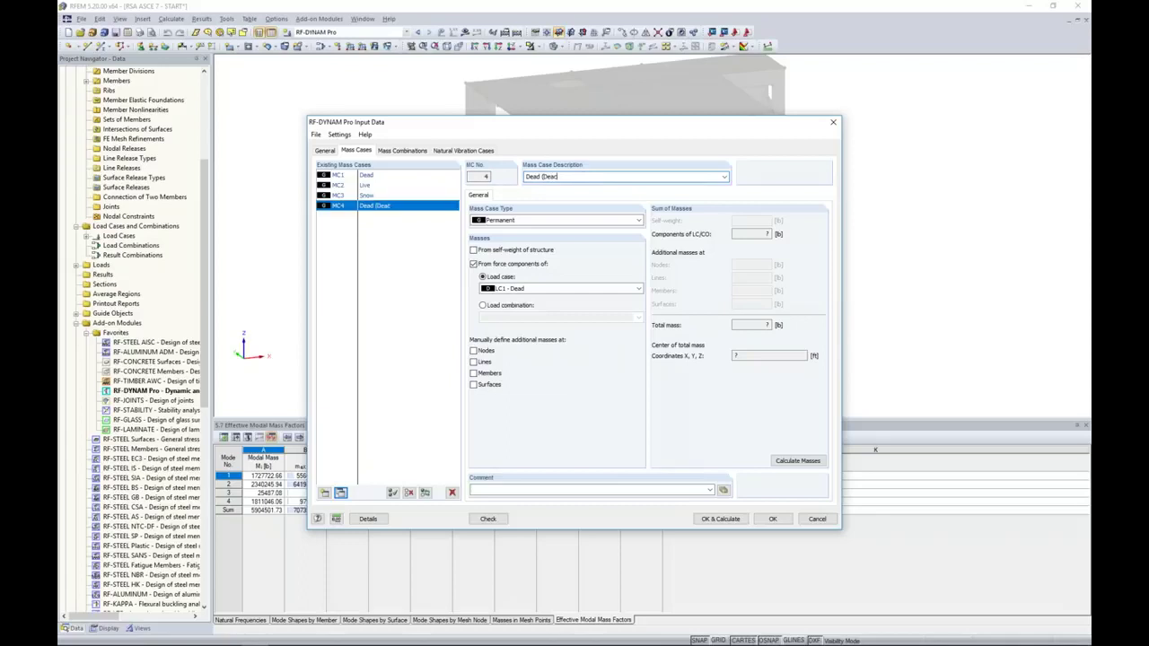
text(vate)
Enable neglecting masses in the calculation details and open the surface definitions of the masses to neglect
click(368, 519)
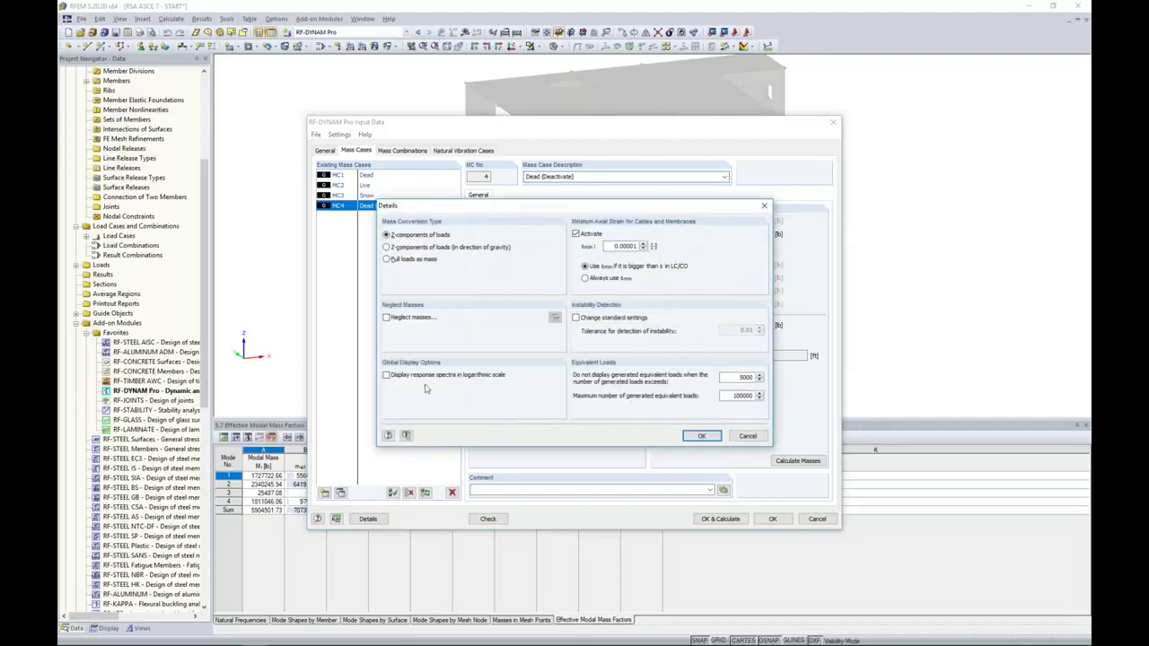
click(386, 318)
click(555, 318)
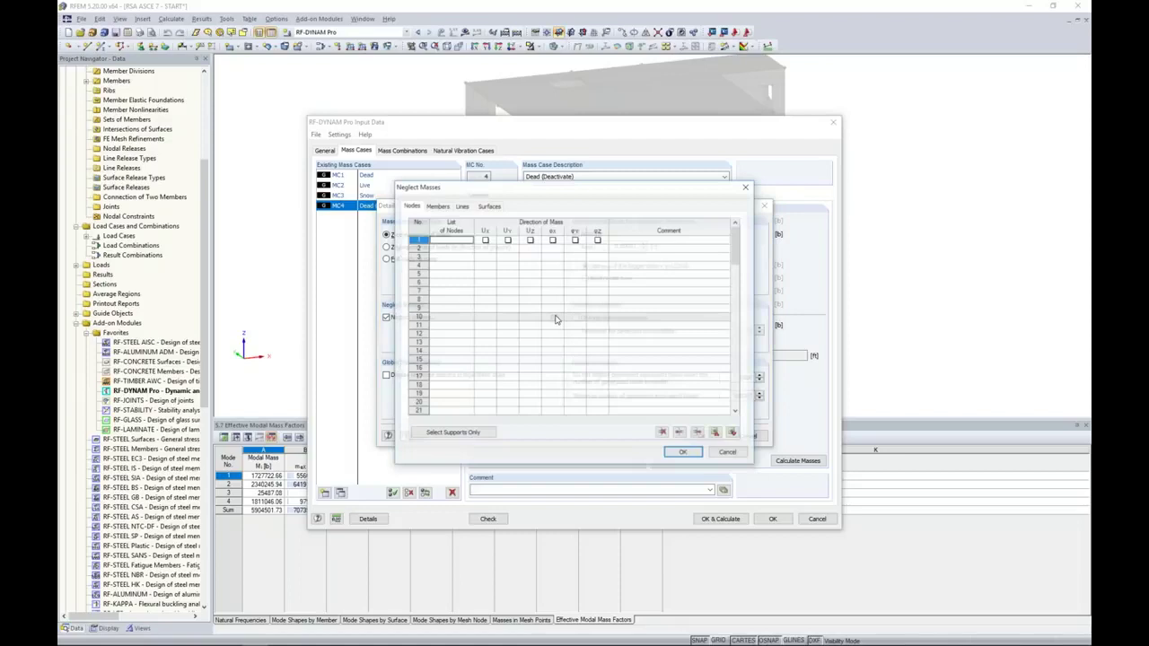
click(487, 207)
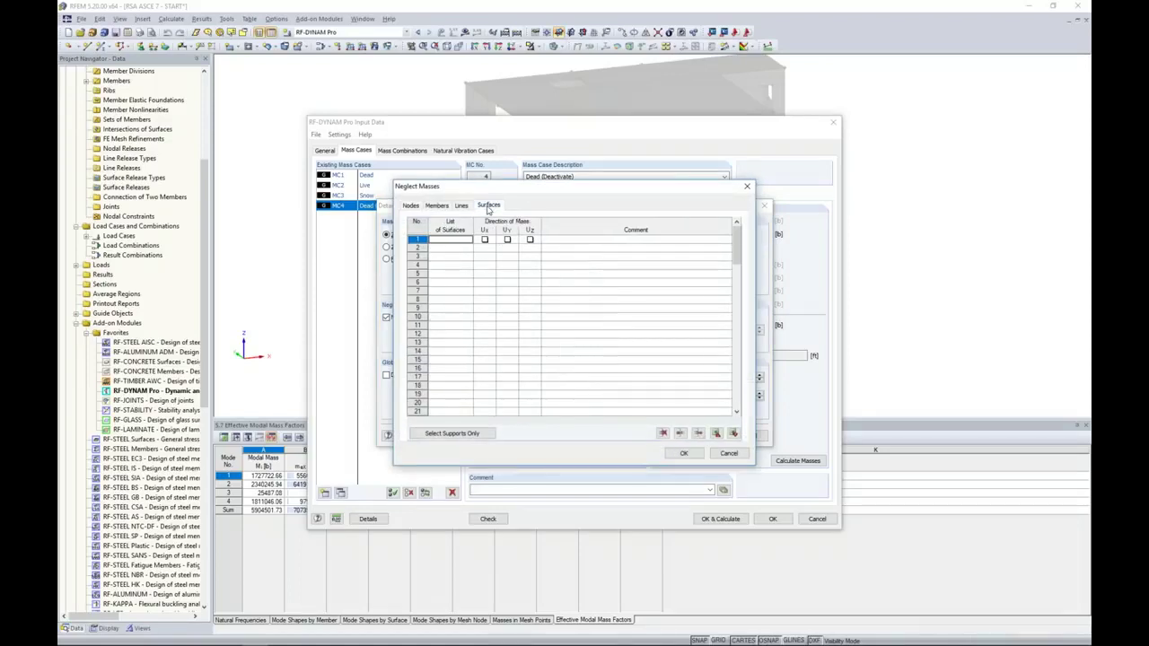
Pick the ground-floor wall surfaces 6-15 in the model, add foundation surface 1, and enter them as the first neglected entry
click(466, 240)
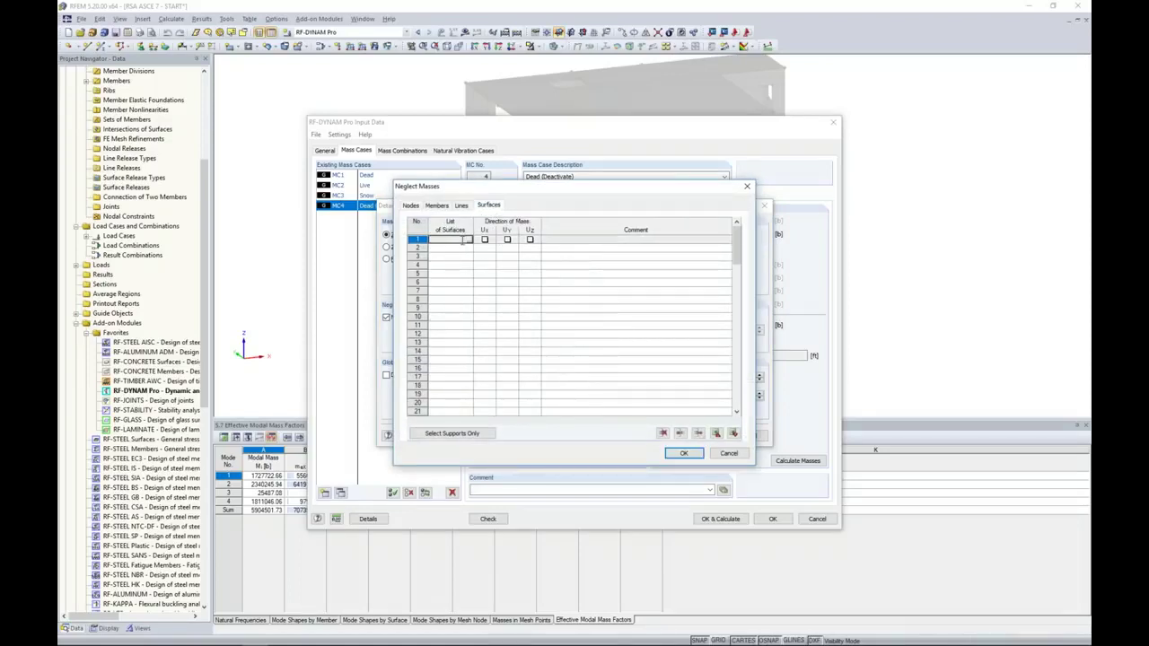
click(467, 240)
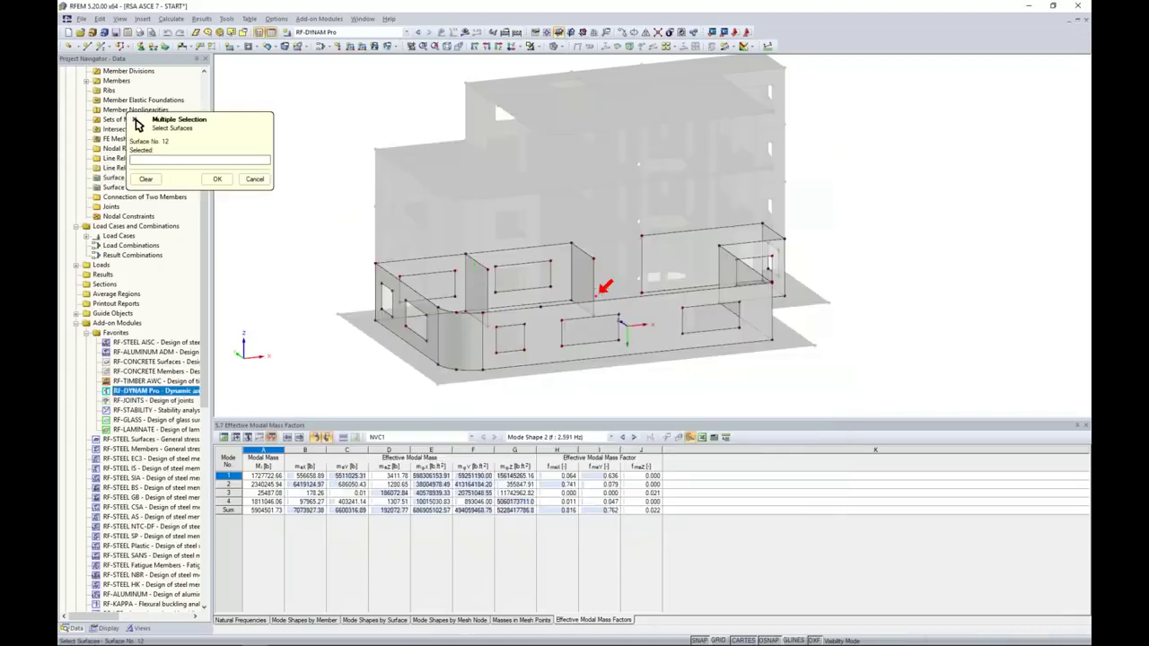
drag(844, 398, 337, 140)
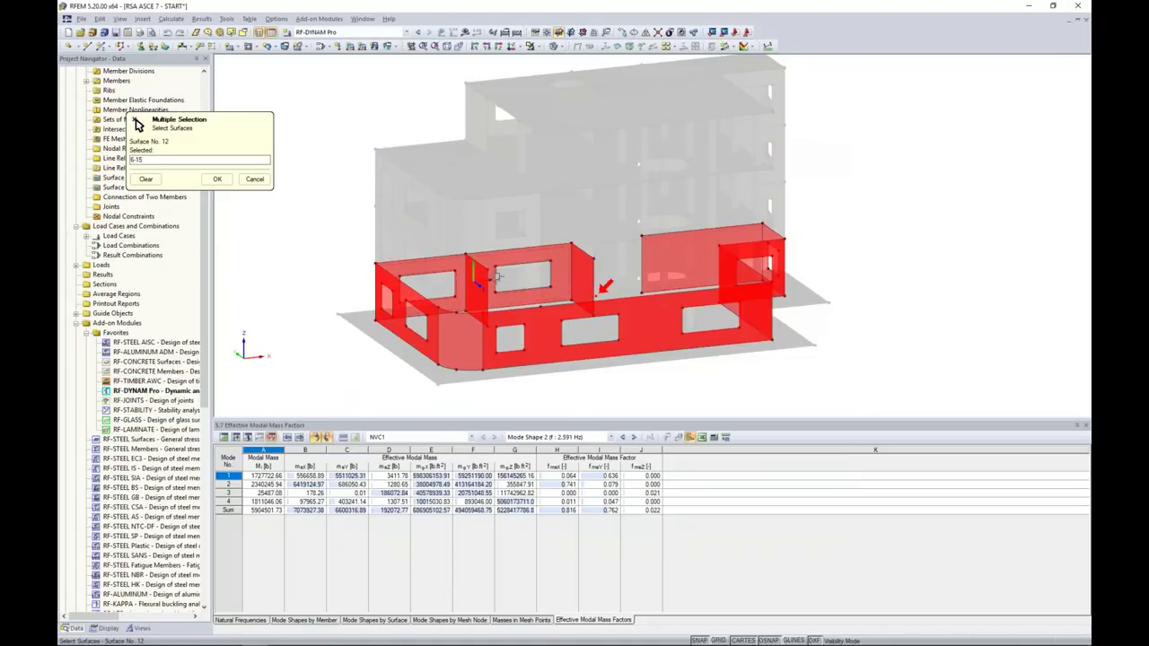
drag(190, 135, 302, 140)
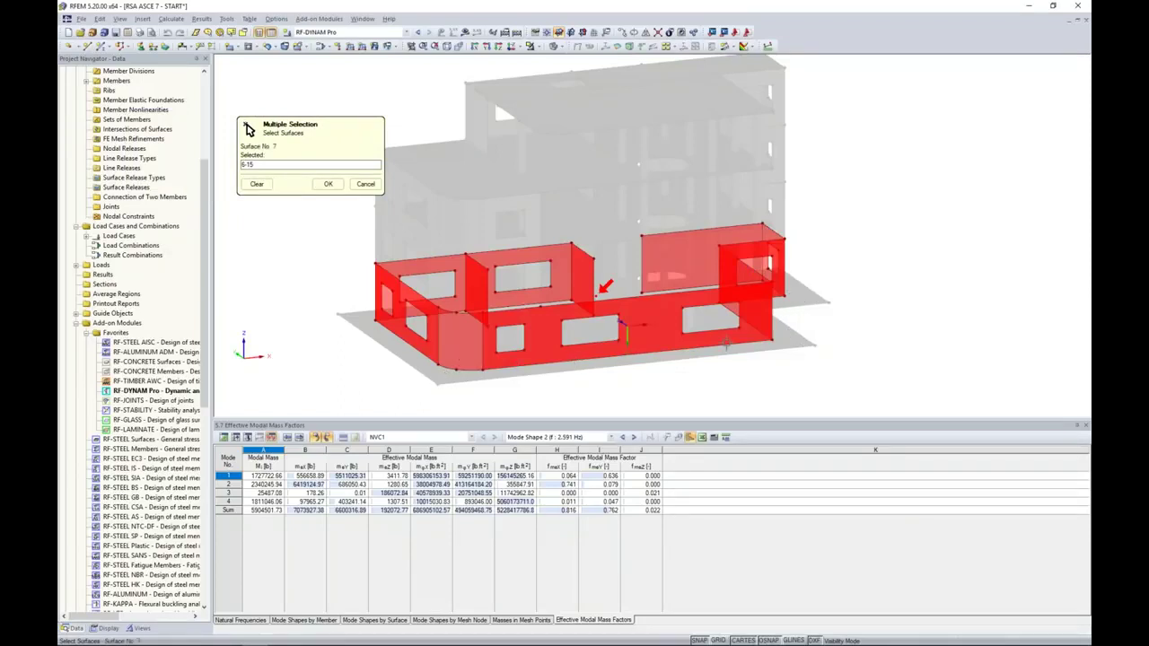
click(269, 165)
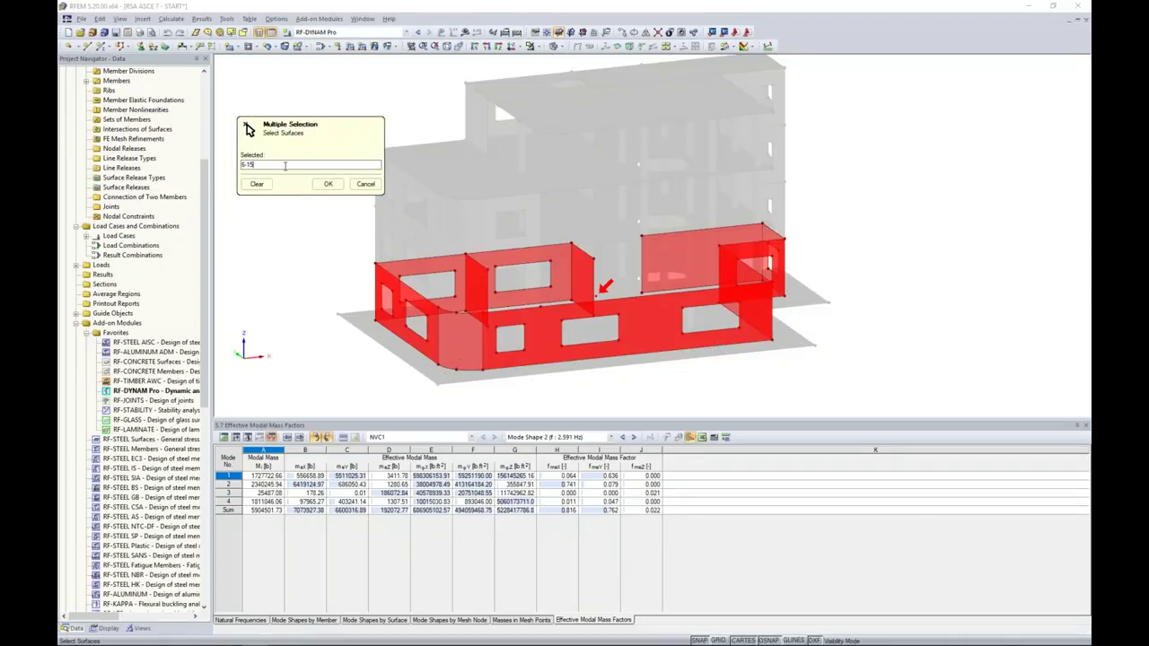
text(, 1)
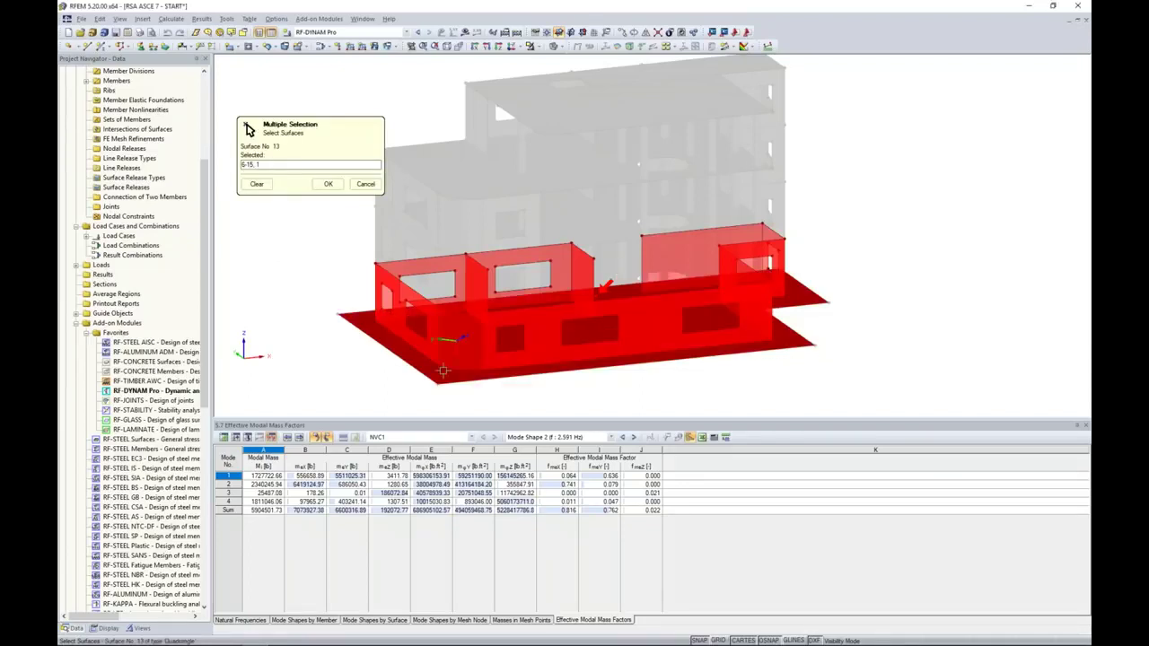
click(327, 183)
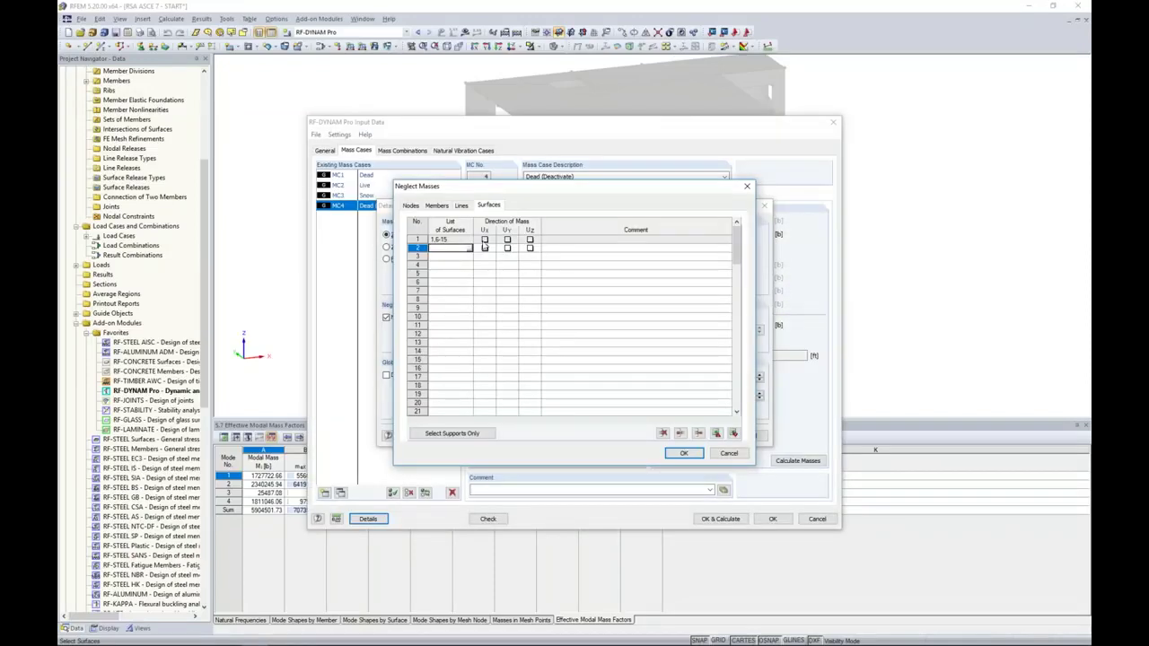
Neglect the masses of surfaces 1 and 6-15 in the X, Y and Z directions and accept the details
click(484, 240)
click(507, 239)
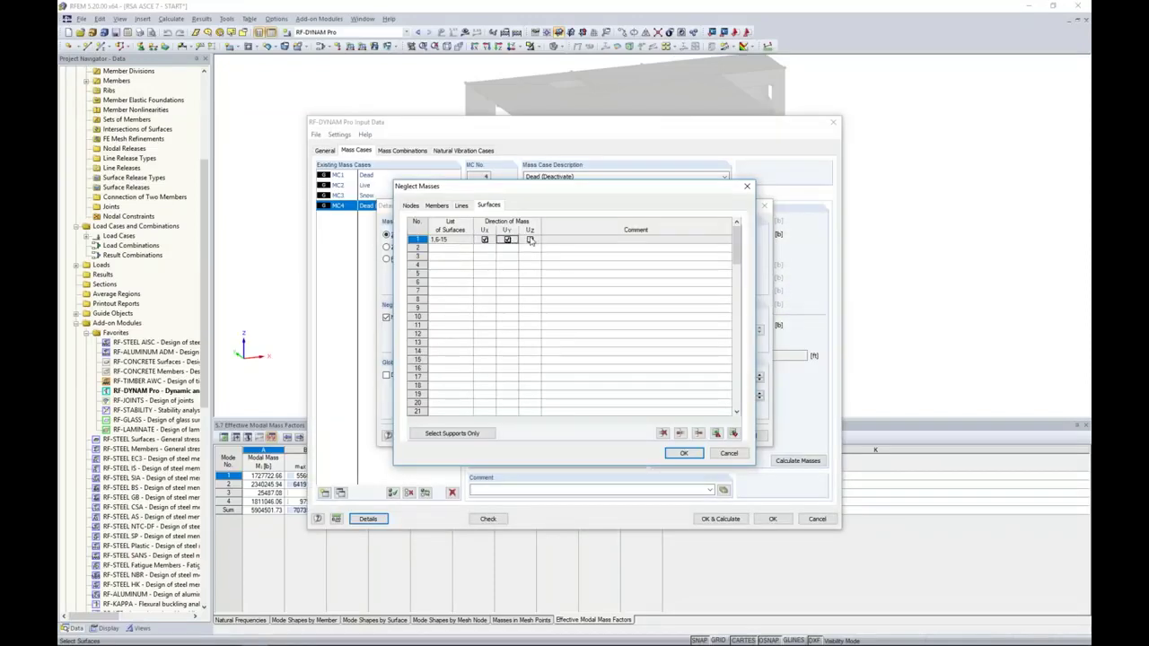
click(529, 240)
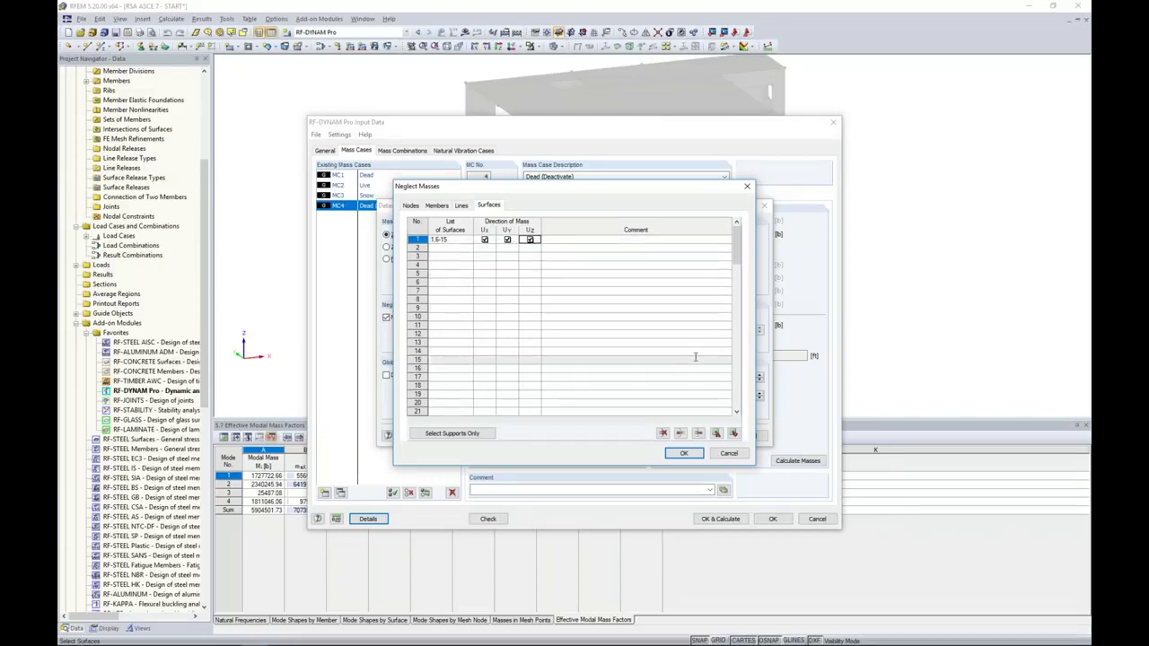
click(682, 452)
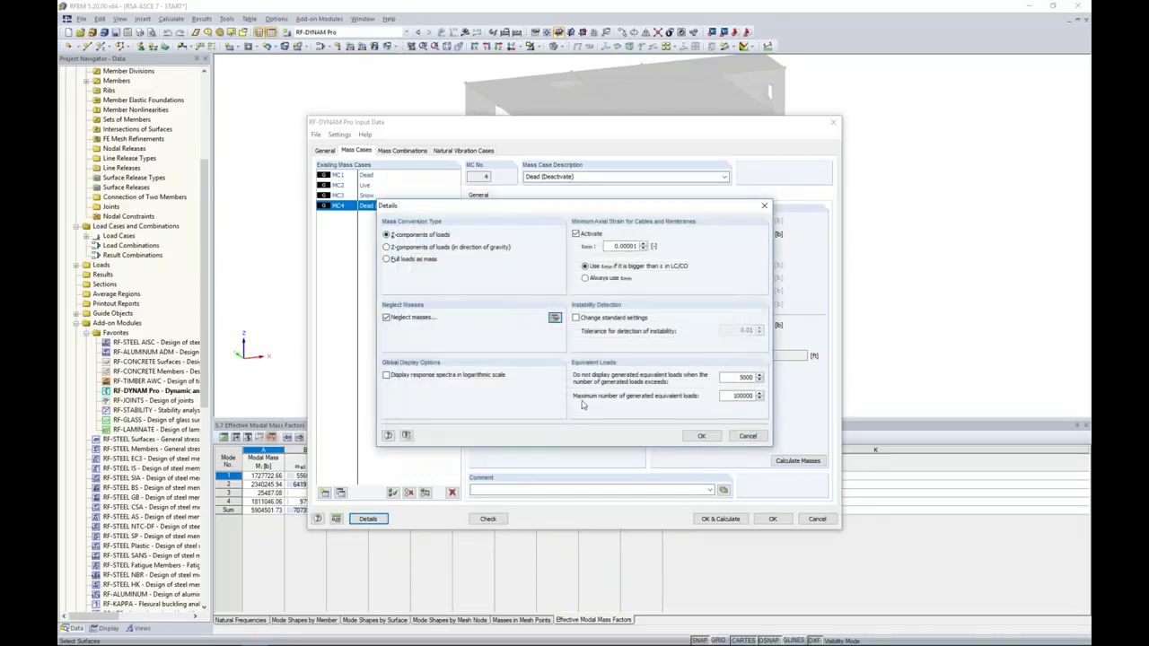
click(701, 435)
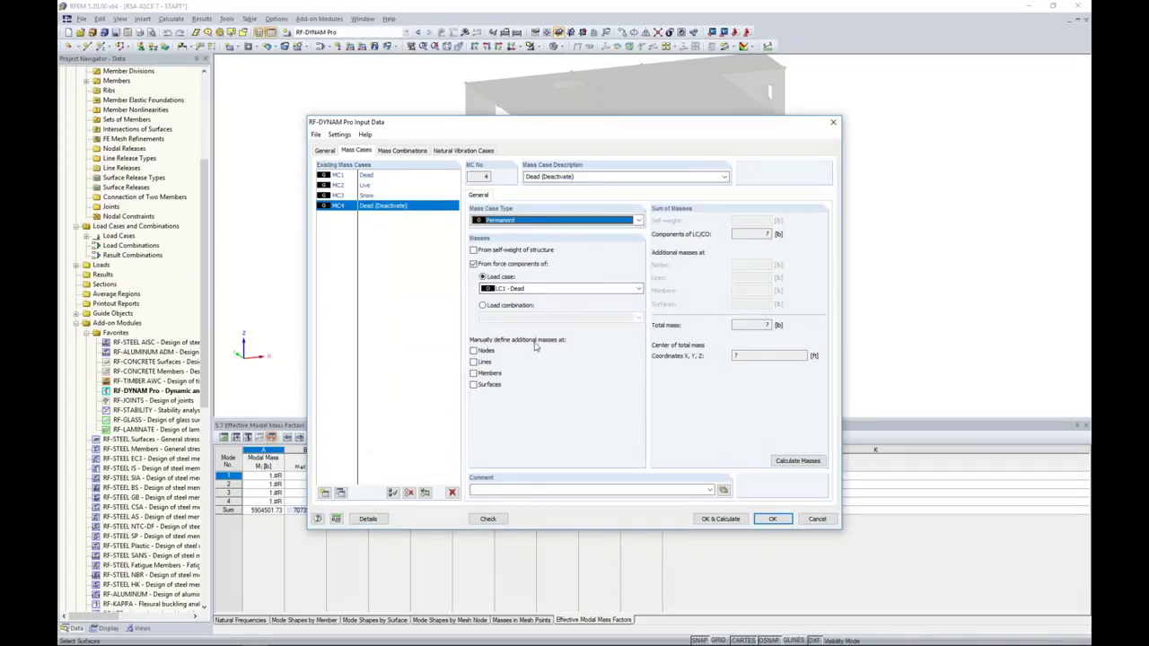
Enable additional line masses for the Dead (Deactivate) case and window-select the top edges of the ground-floor walls in the model
click(473, 361)
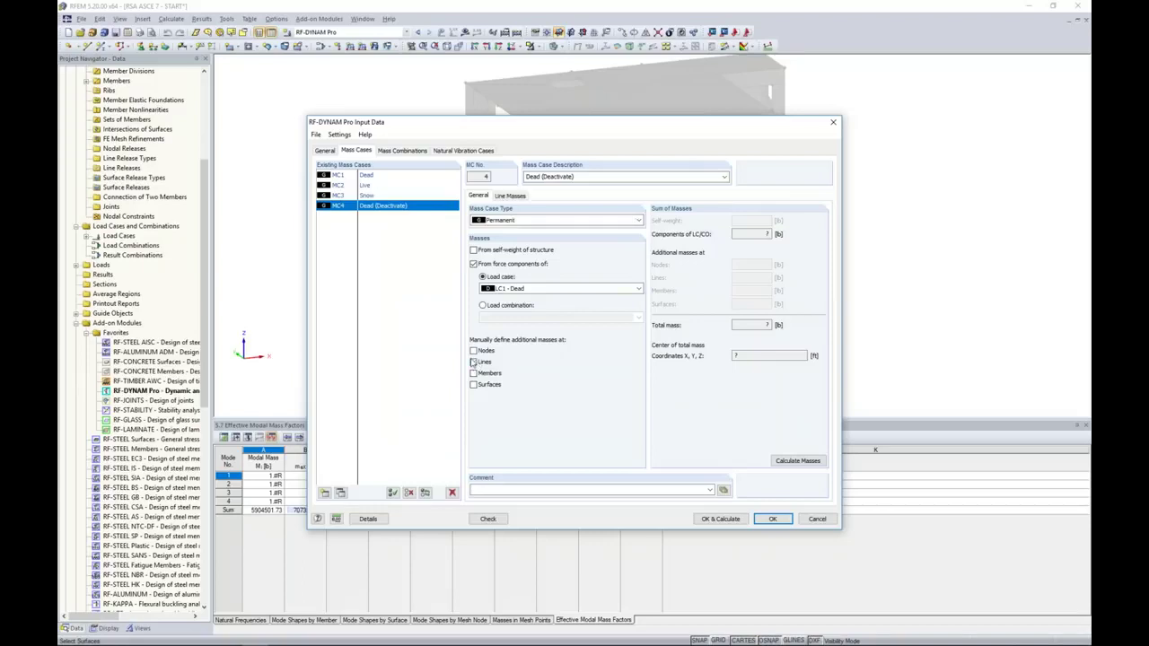
click(511, 197)
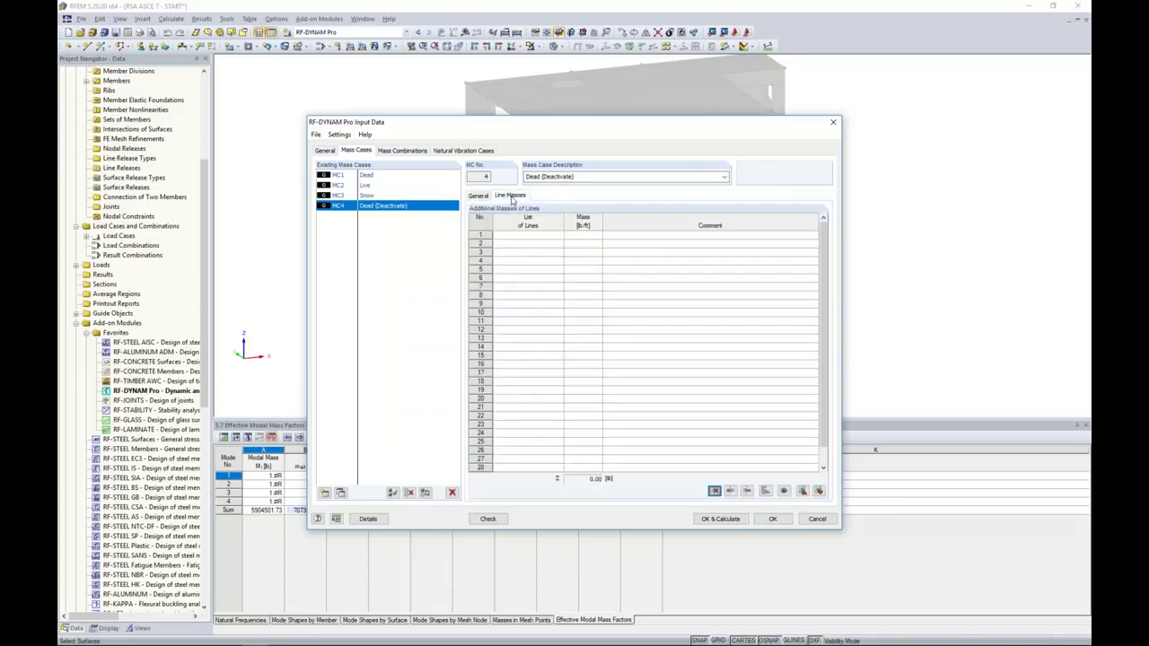
click(513, 235)
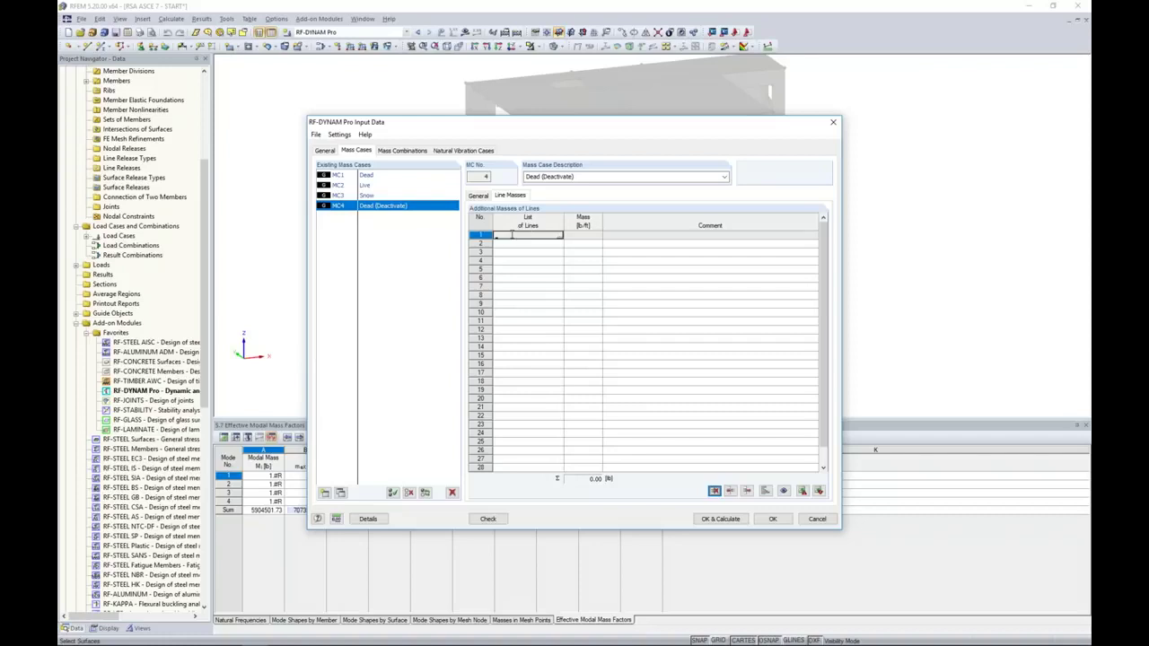
click(560, 236)
ctrl+middle_drag(726, 383, 633, 316)
drag(370, 257, 839, 276)
ctrl+middle_drag(584, 368, 643, 387)
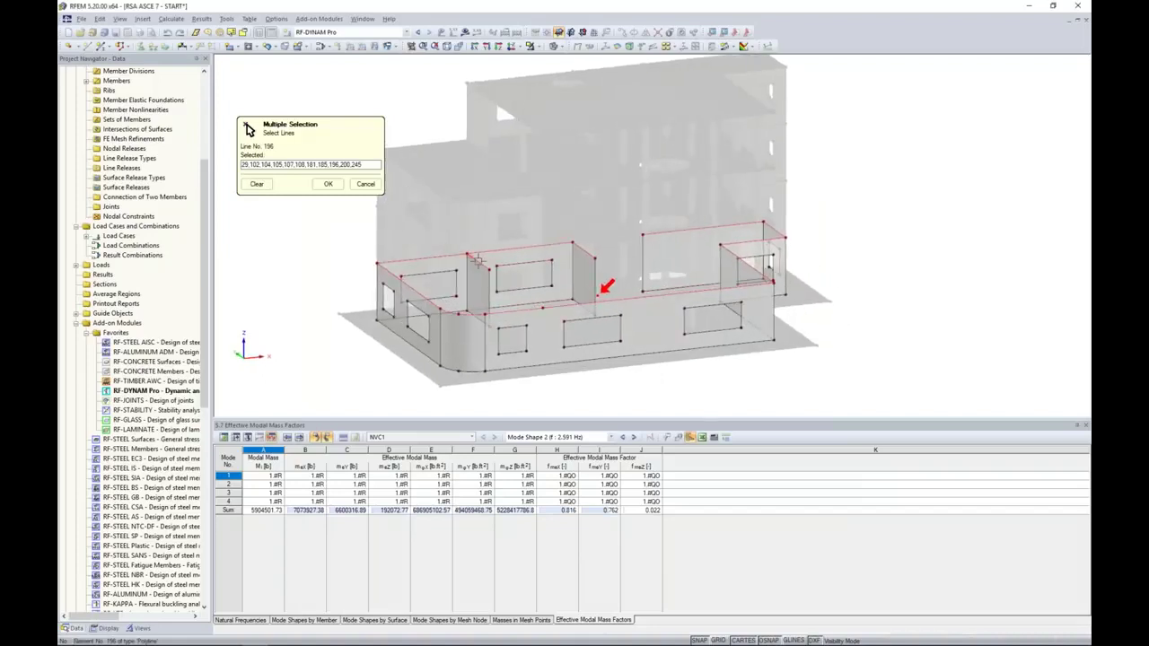
Remove interior wall lines 196 and 200 from the selection and assign a mass of 1215.11 lb/ft to the remaining lines
click(474, 259)
click(582, 245)
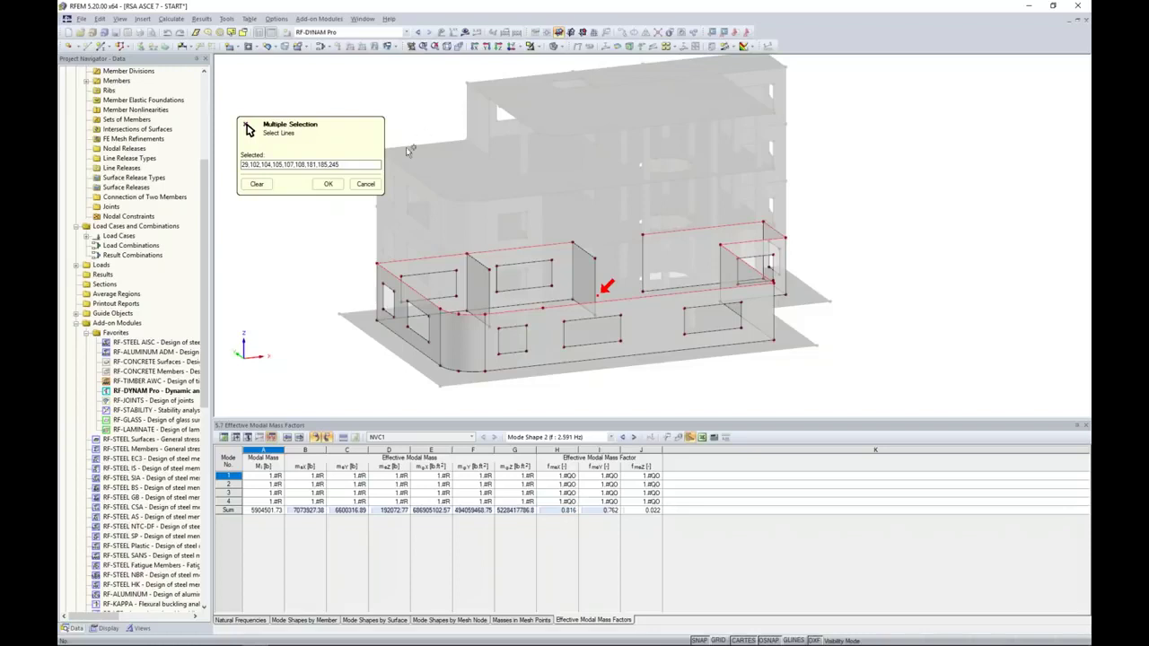
click(327, 183)
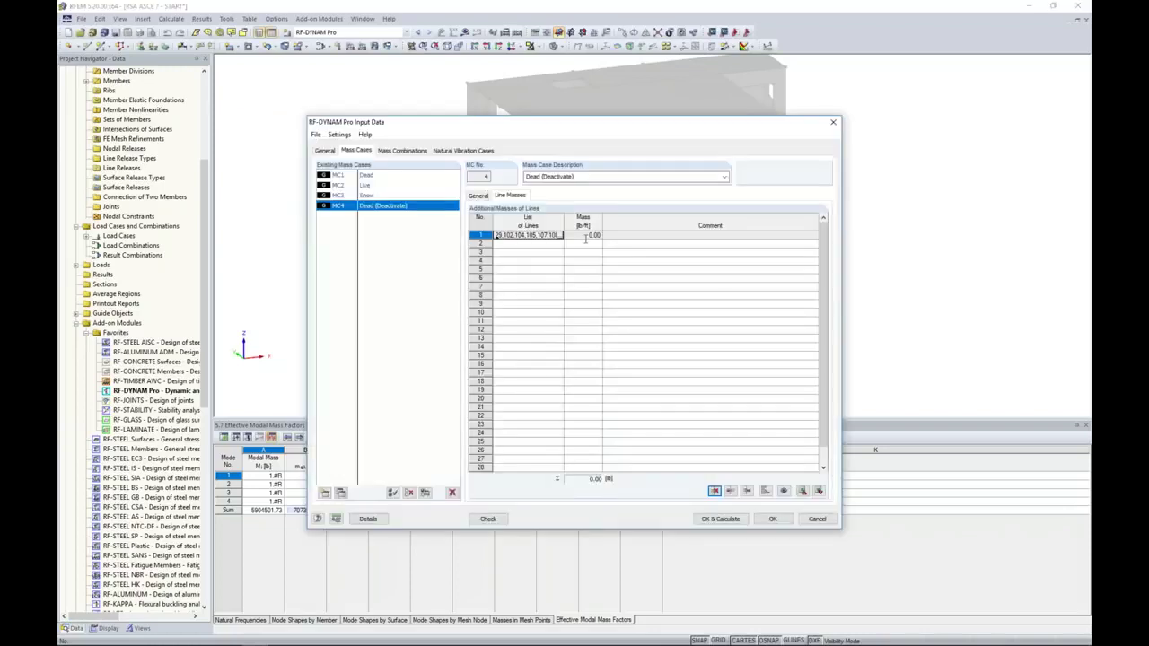
click(581, 235)
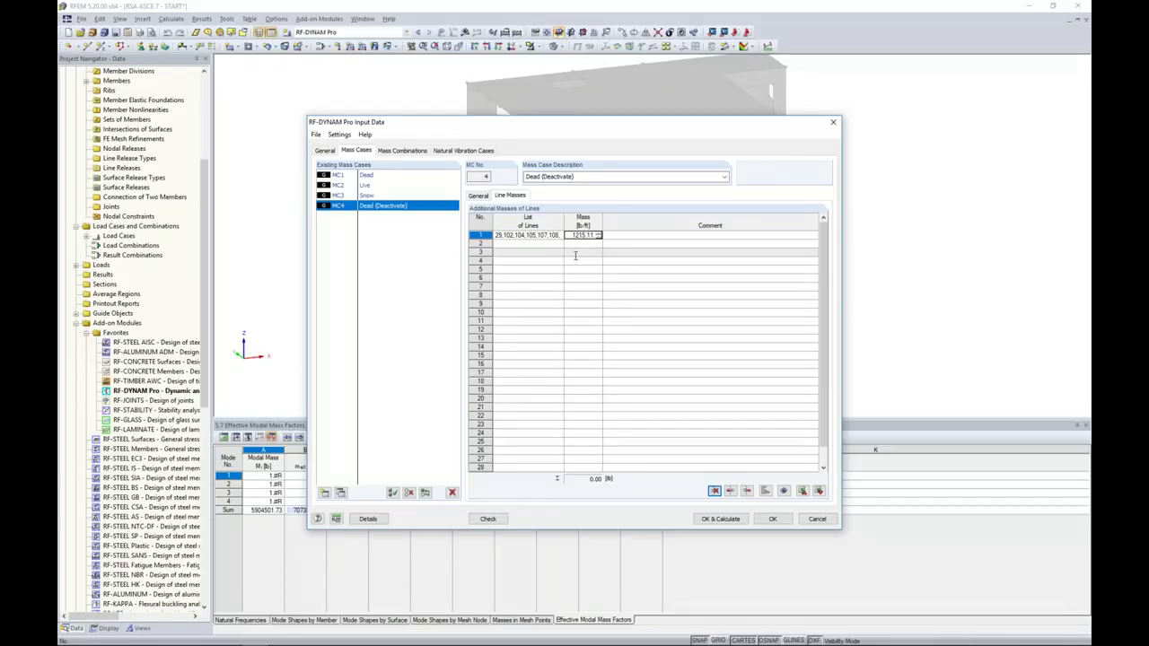
click(553, 236)
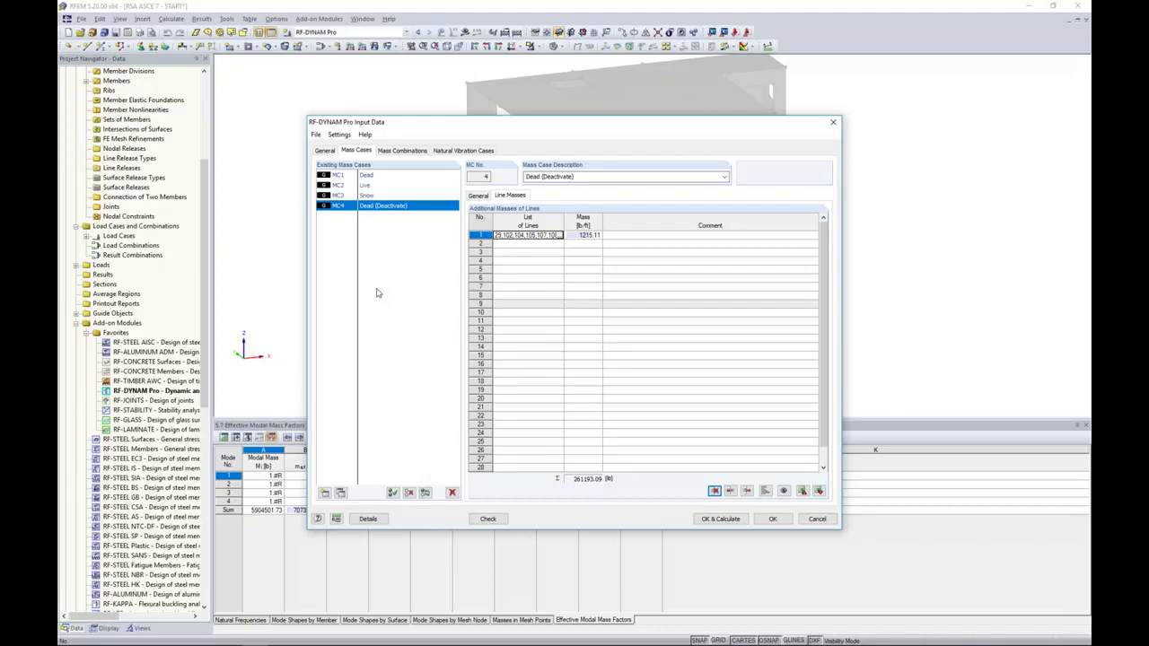
Copy the D + 0.2S mass combination and describe the copy as "D (Deactivate) + 0.2S"
click(402, 150)
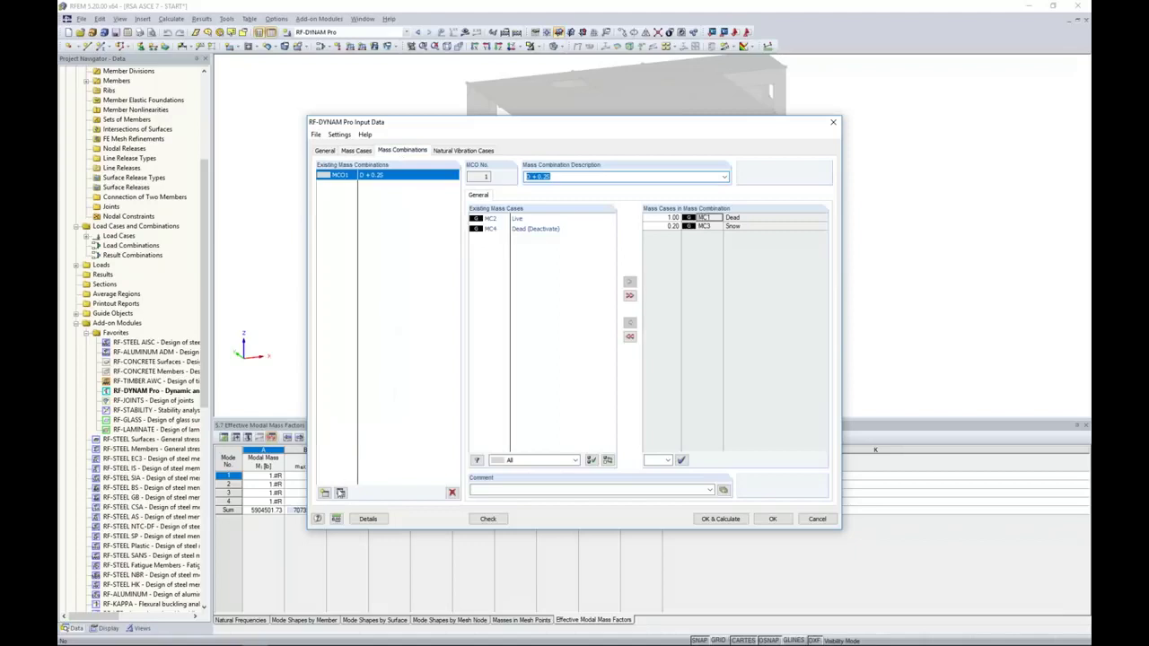
click(340, 494)
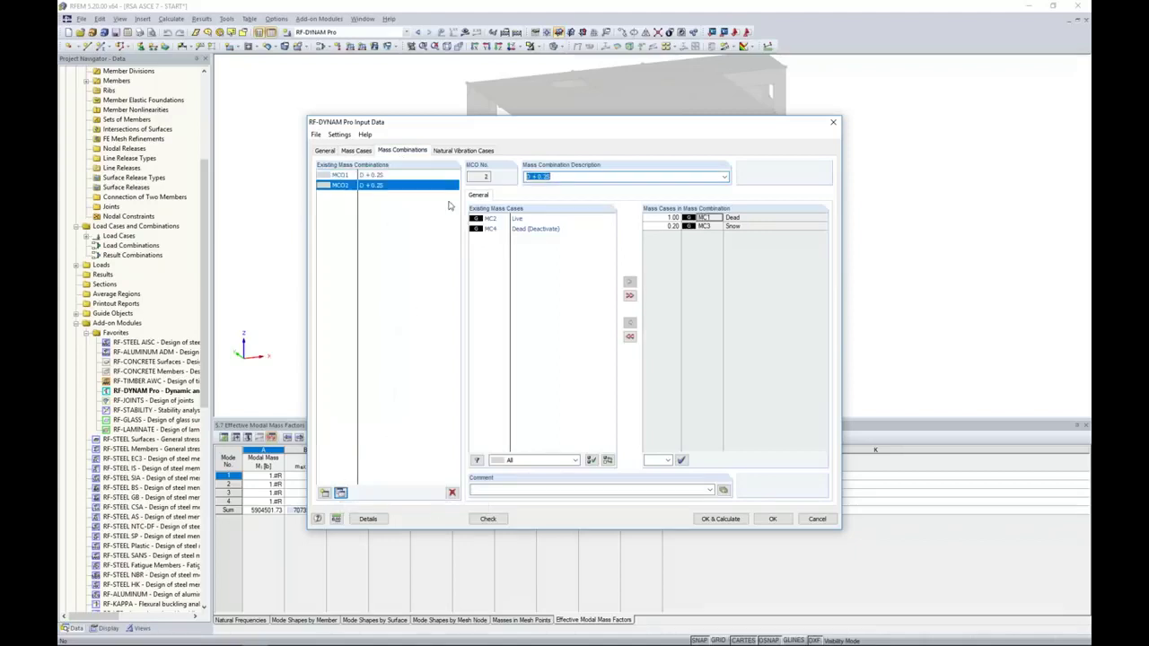
click(530, 177)
text((Dead))
text(tivate))
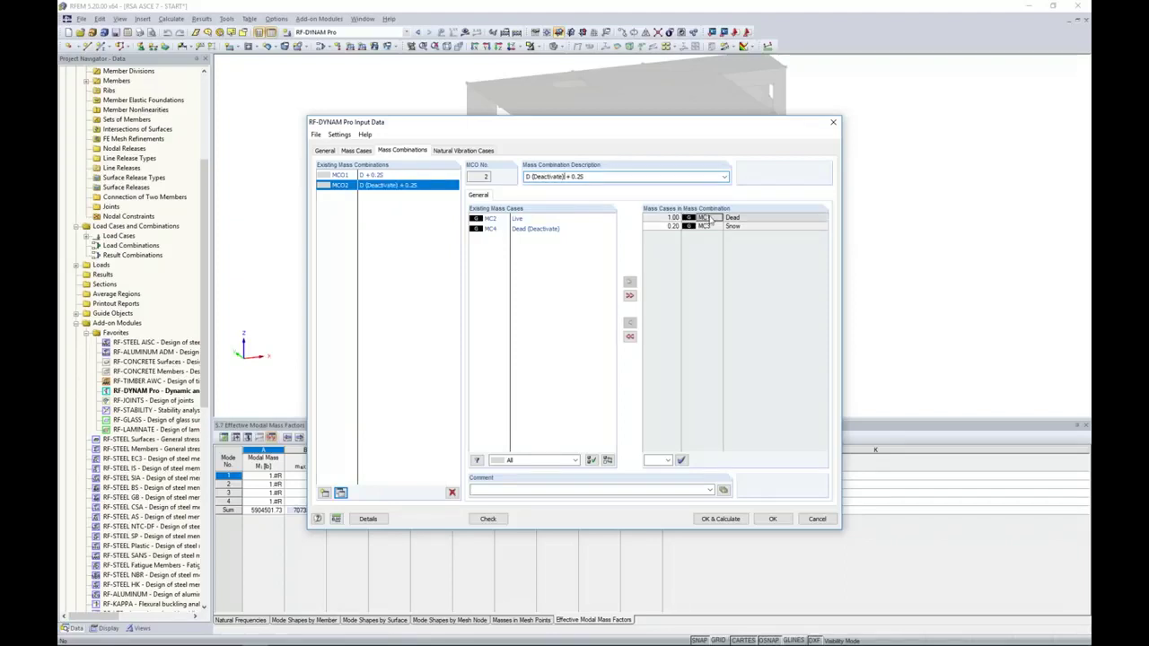
Replace the Dead mass case in the copied combination with Dead (Deactivate) at a factor of 1.00
double_click(733, 219)
click(555, 241)
double_click(555, 240)
click(744, 229)
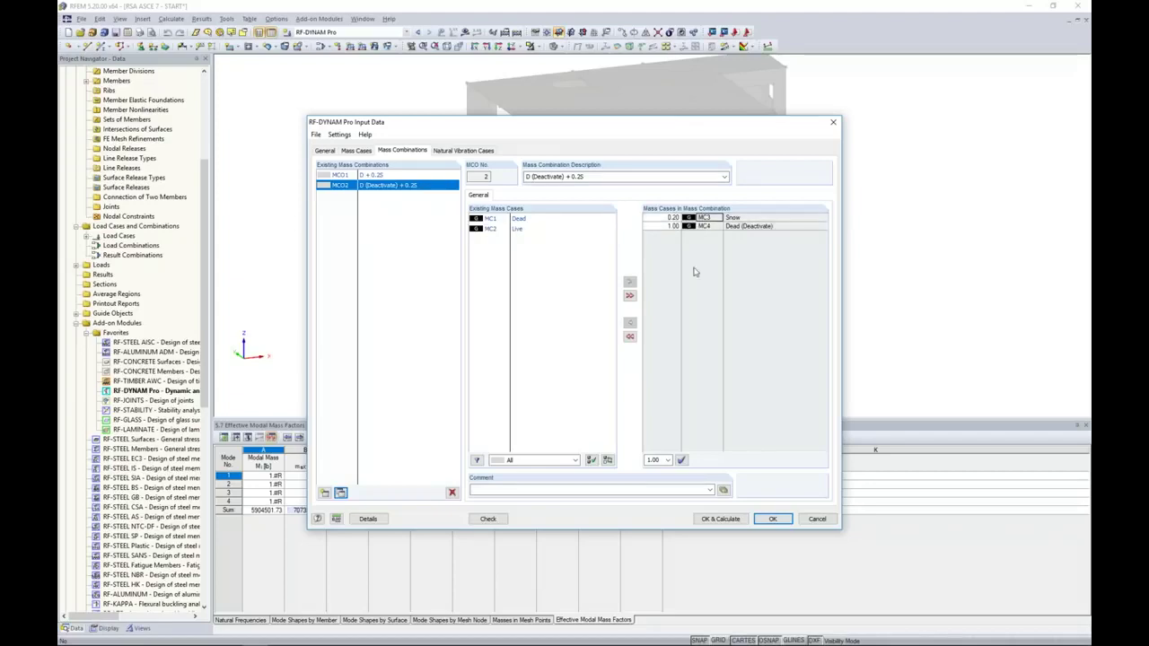
Set the number of lowest eigenvalues to calculate for natural vibration case NVC1 to 10
click(476, 153)
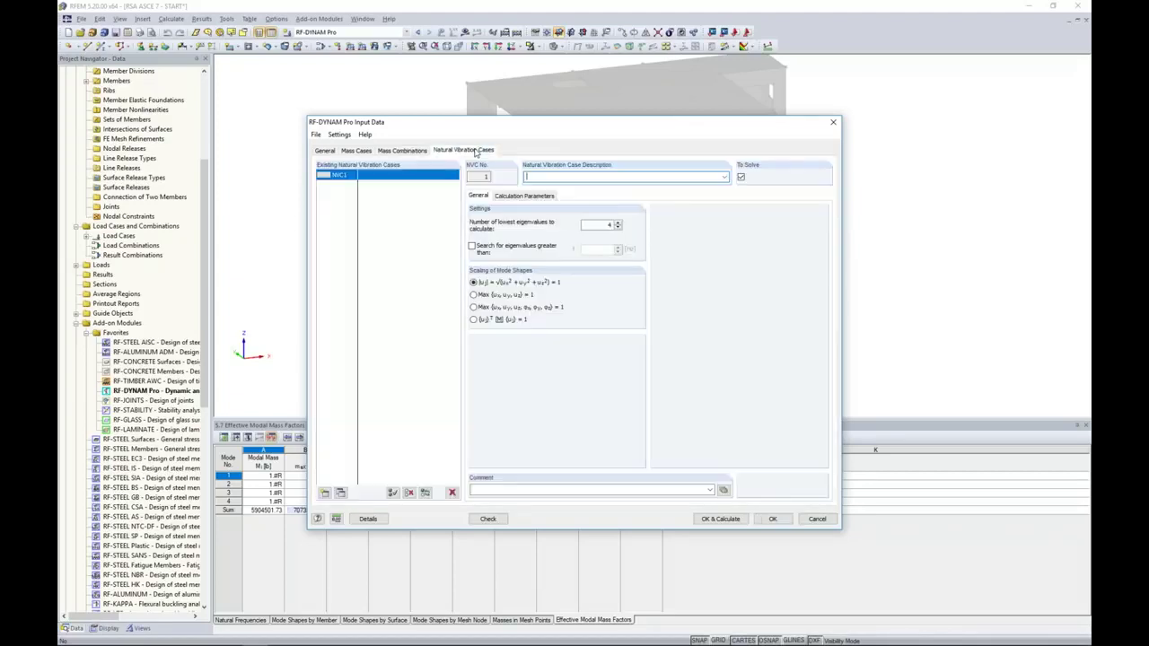
double_click(607, 224)
text(10)
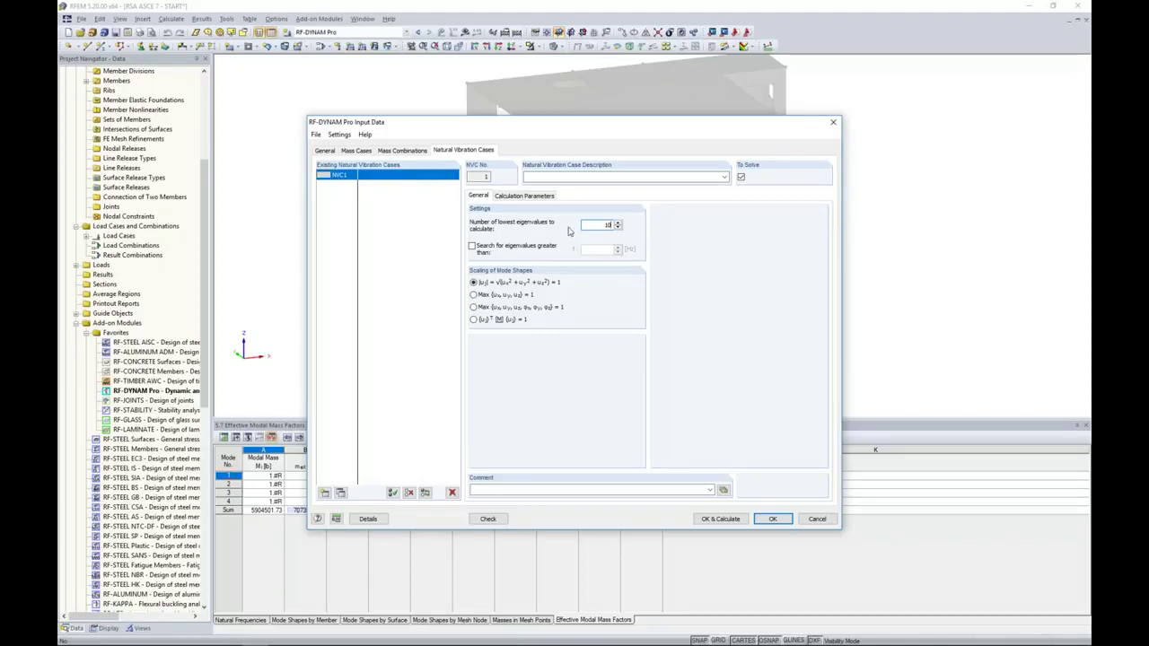
Assign mass combination MCO2 - D (Deactivate) + 0.2S as the acting masses of NVC1 and run the calculation
click(523, 195)
click(527, 267)
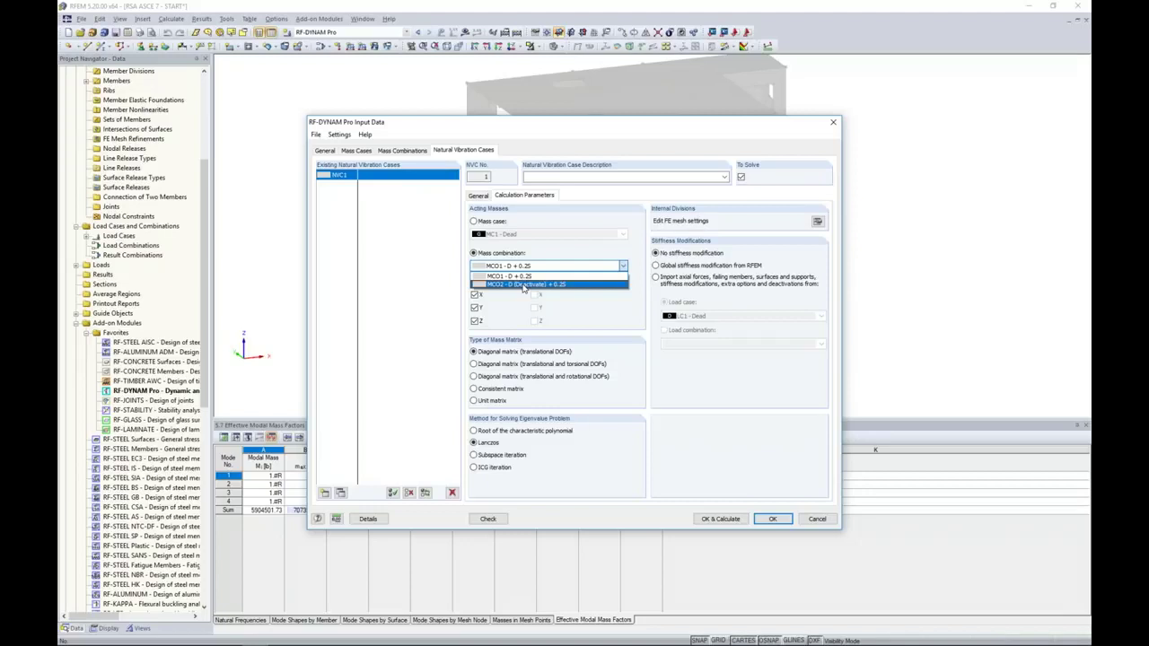
click(523, 285)
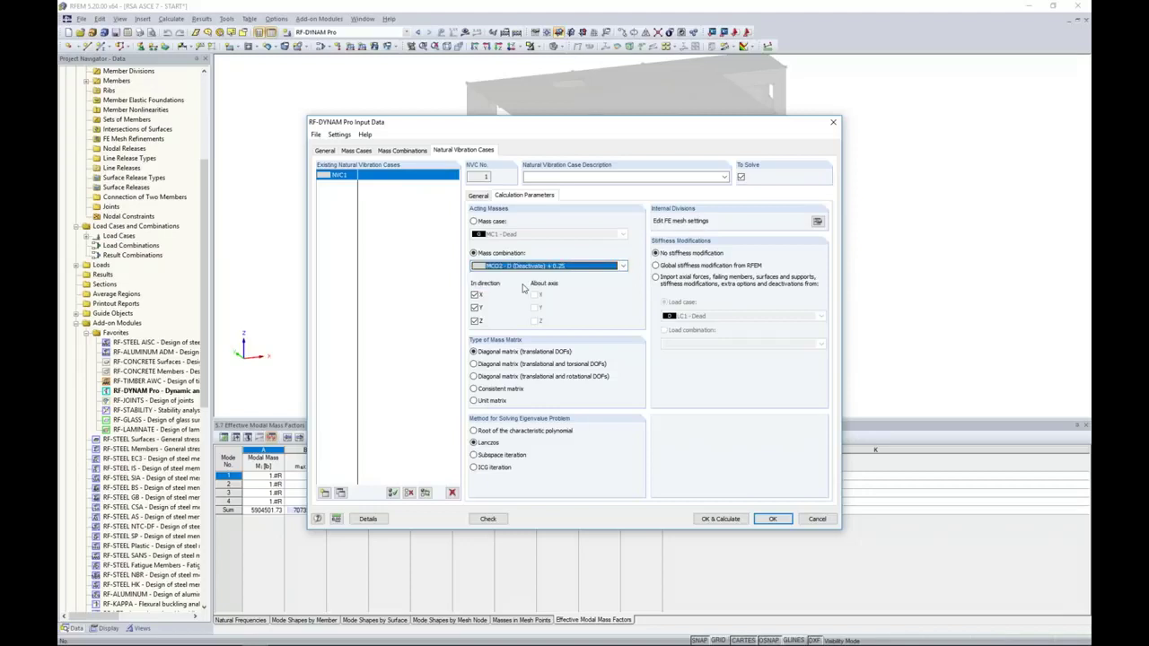
click(711, 518)
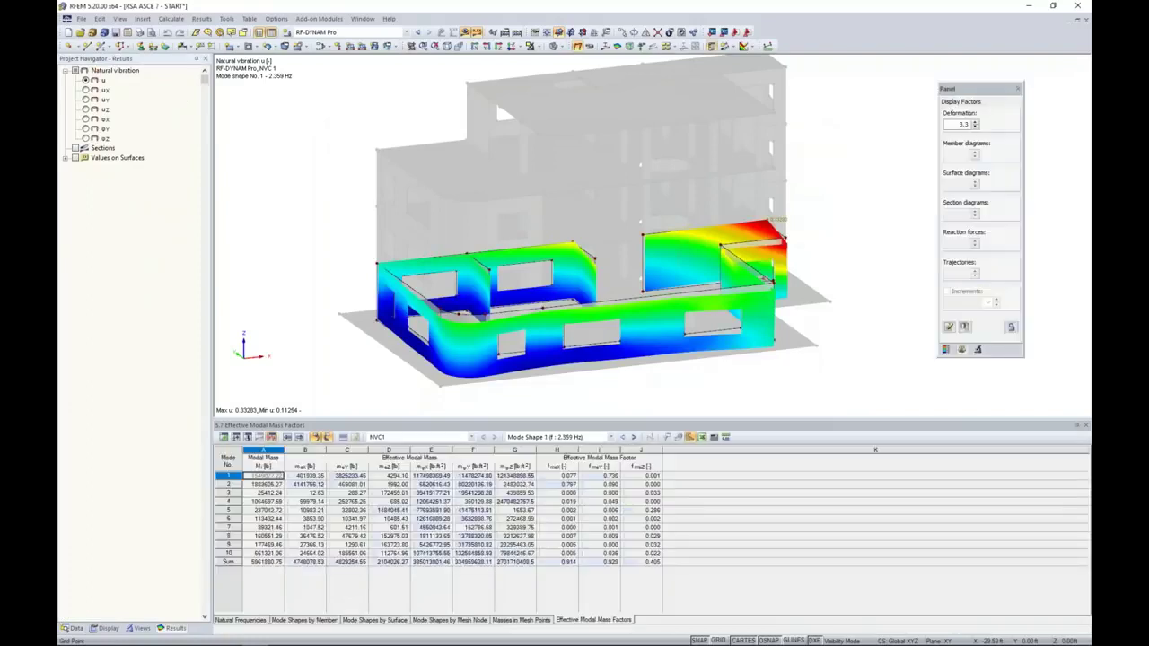
Show the entire building again, step through the mode shapes up to mode 4, and examine the effective modal mass factors
click(541, 47)
click(552, 135)
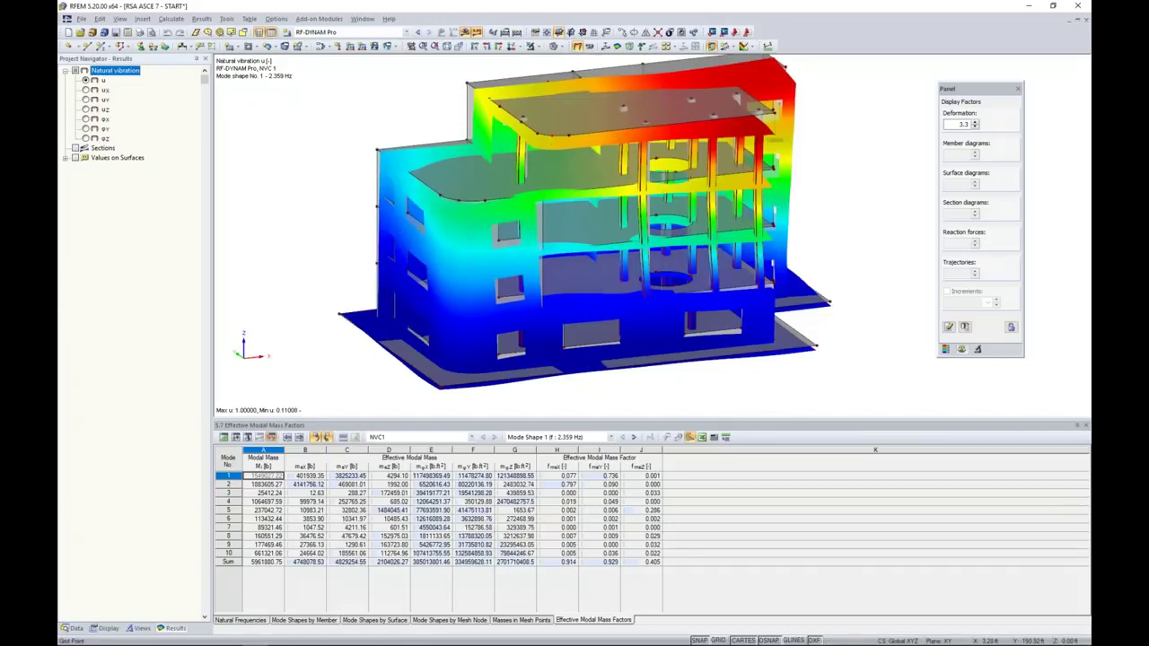
click(633, 439)
click(610, 437)
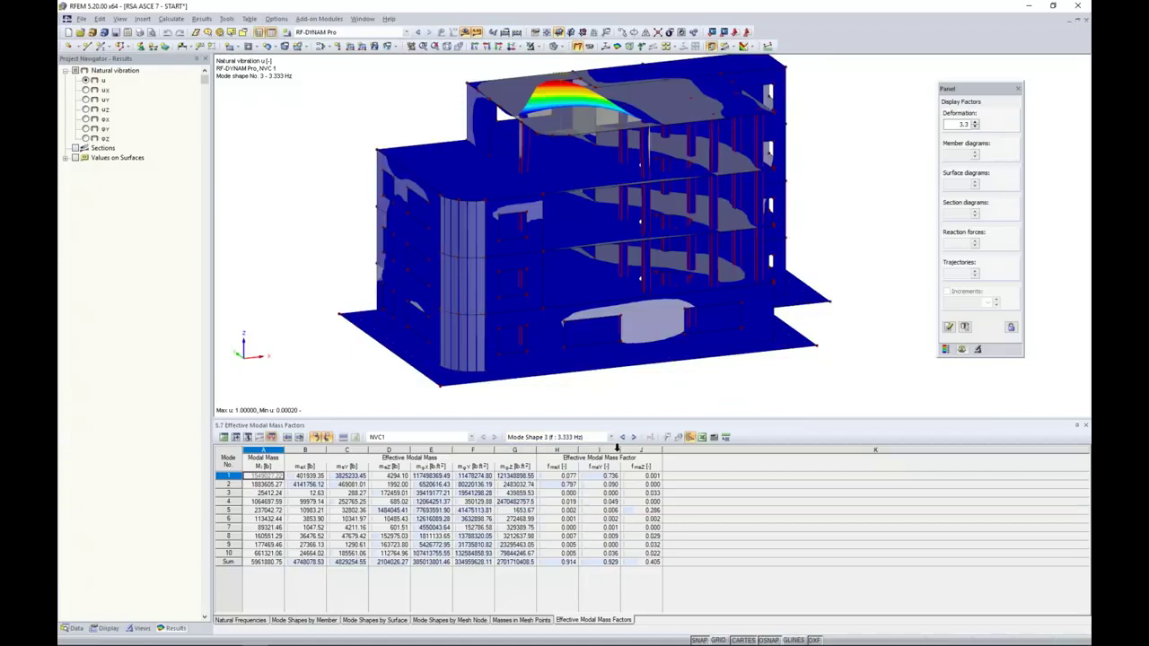
click(633, 437)
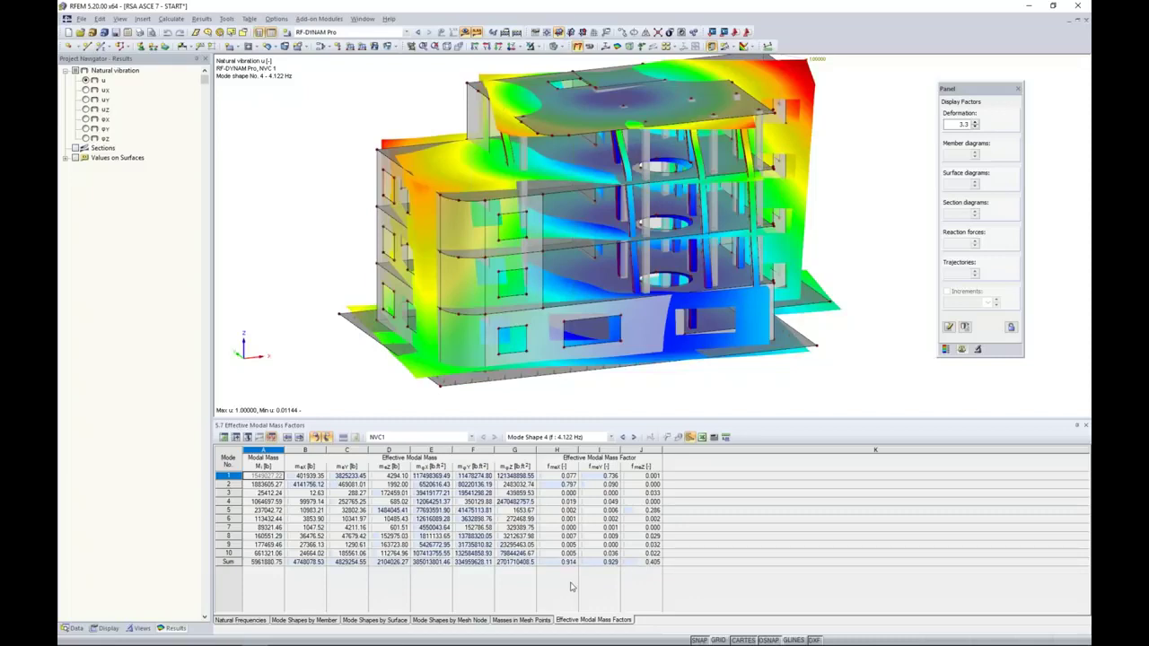
click(600, 475)
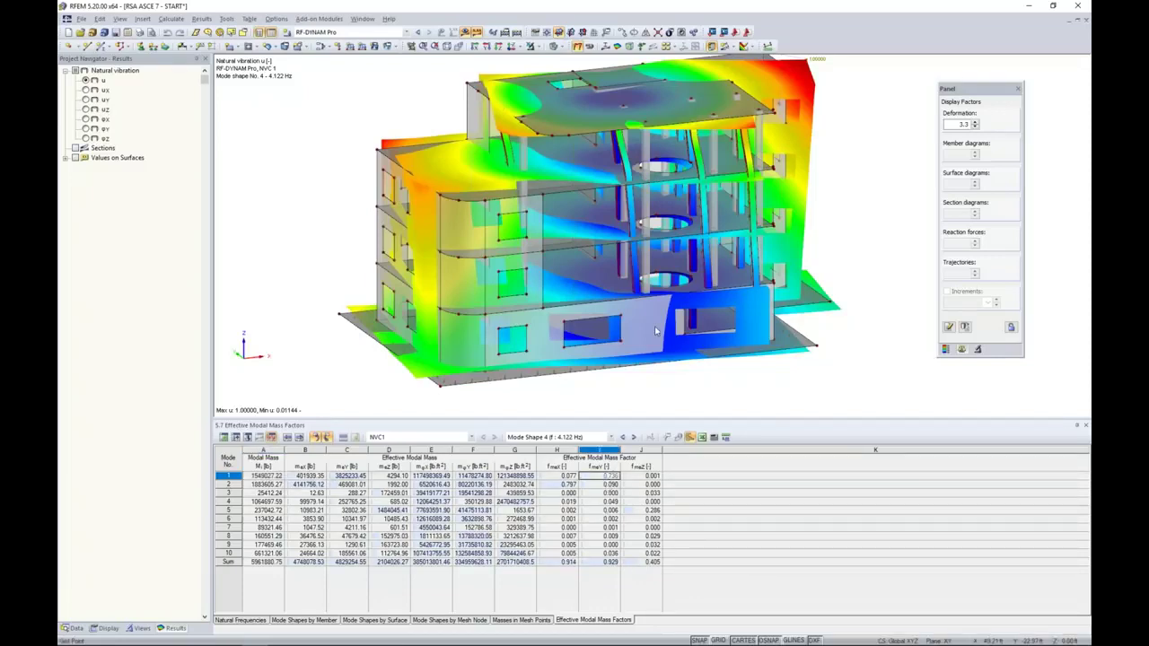
Display mode shapes 1, 2 and 3 of NVC1 in turn and examine the building's deformation for each from several angles
click(540, 436)
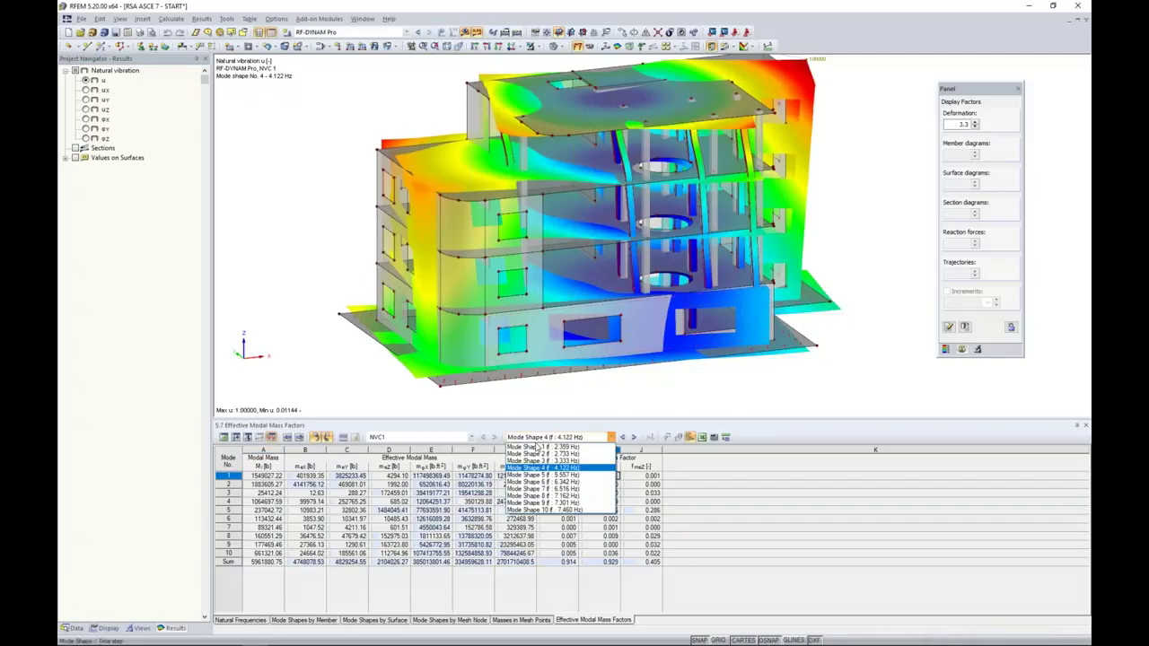
click(547, 446)
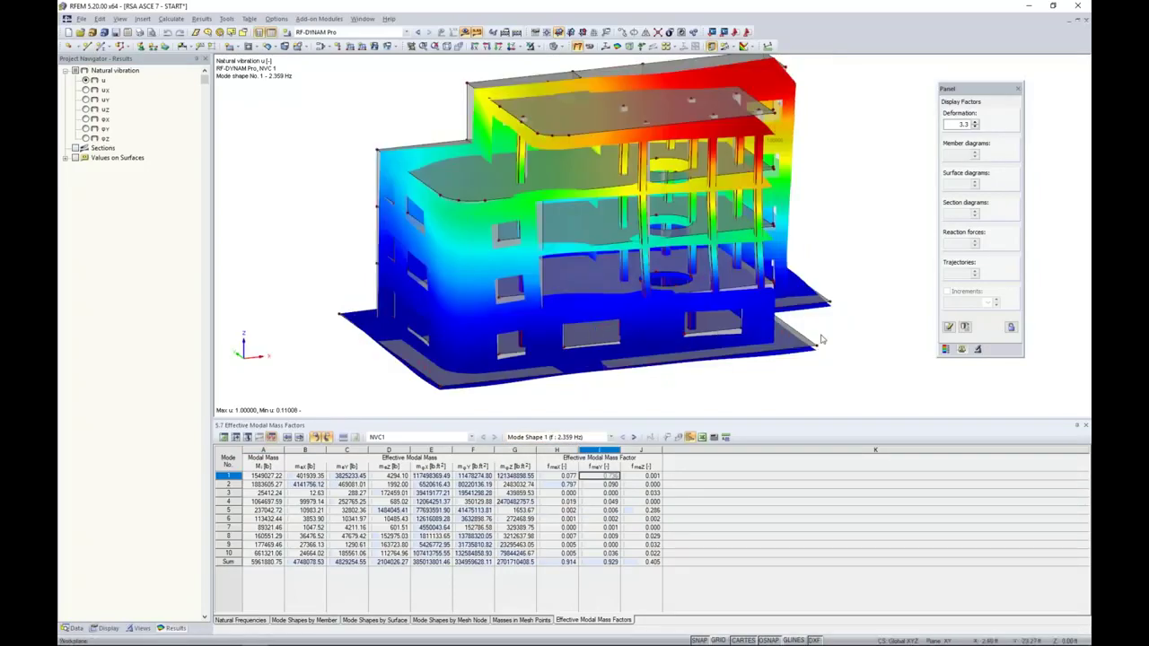
ctrl+middle_drag(823, 339, 392, 301)
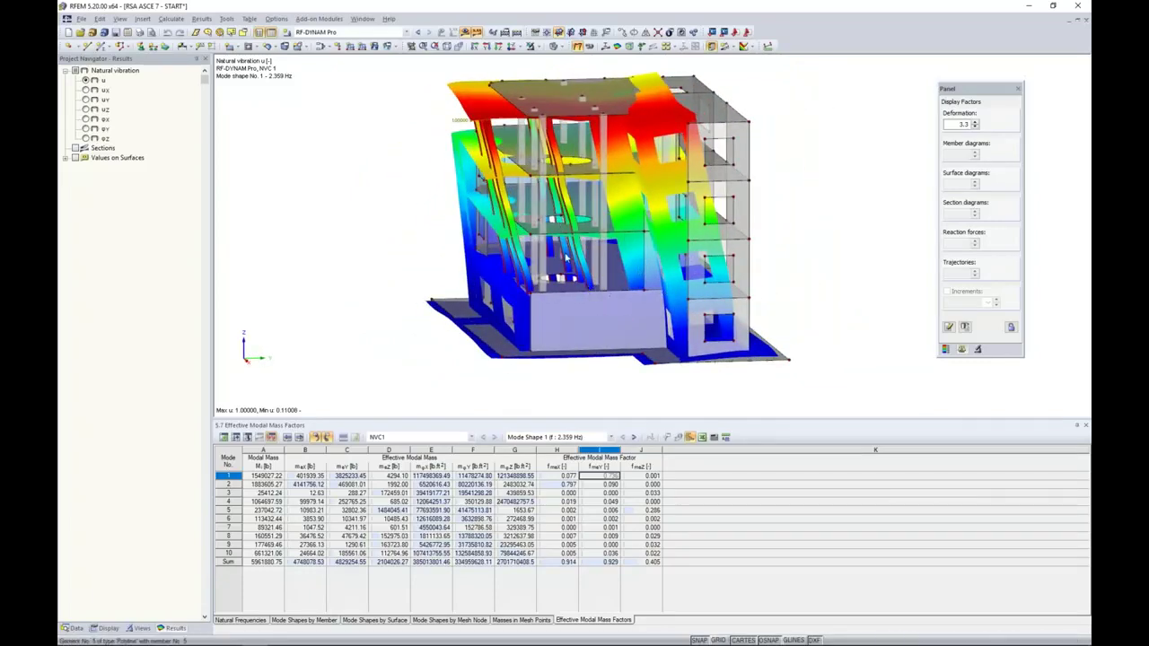
ctrl+middle_drag(368, 311, 583, 307)
click(609, 485)
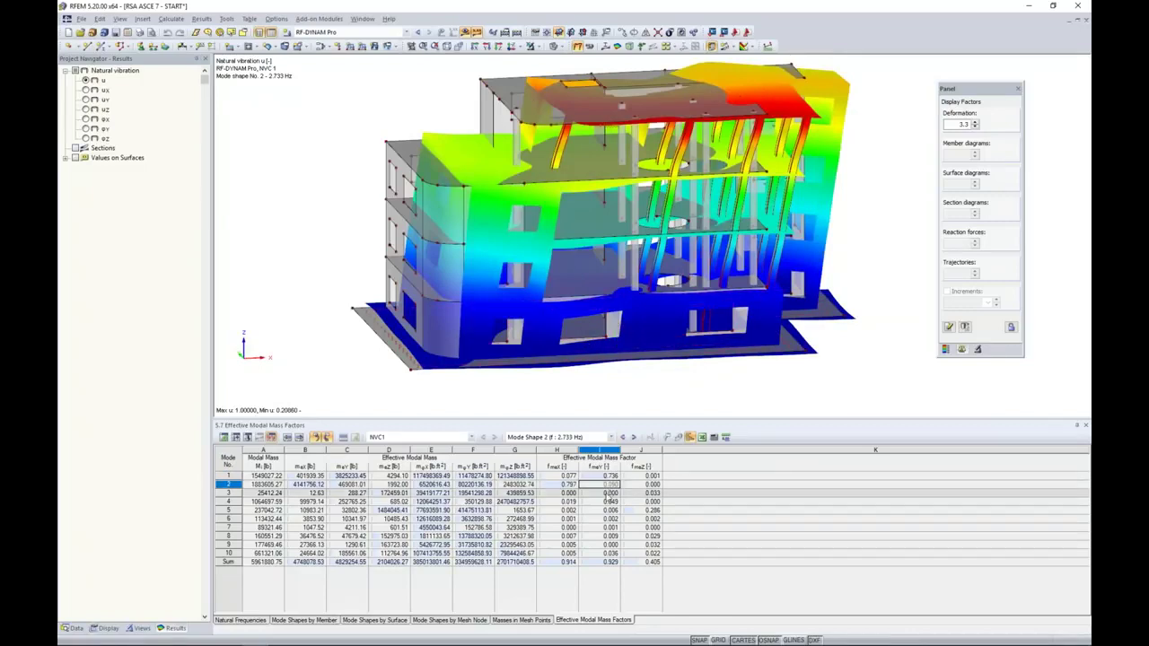
click(610, 493)
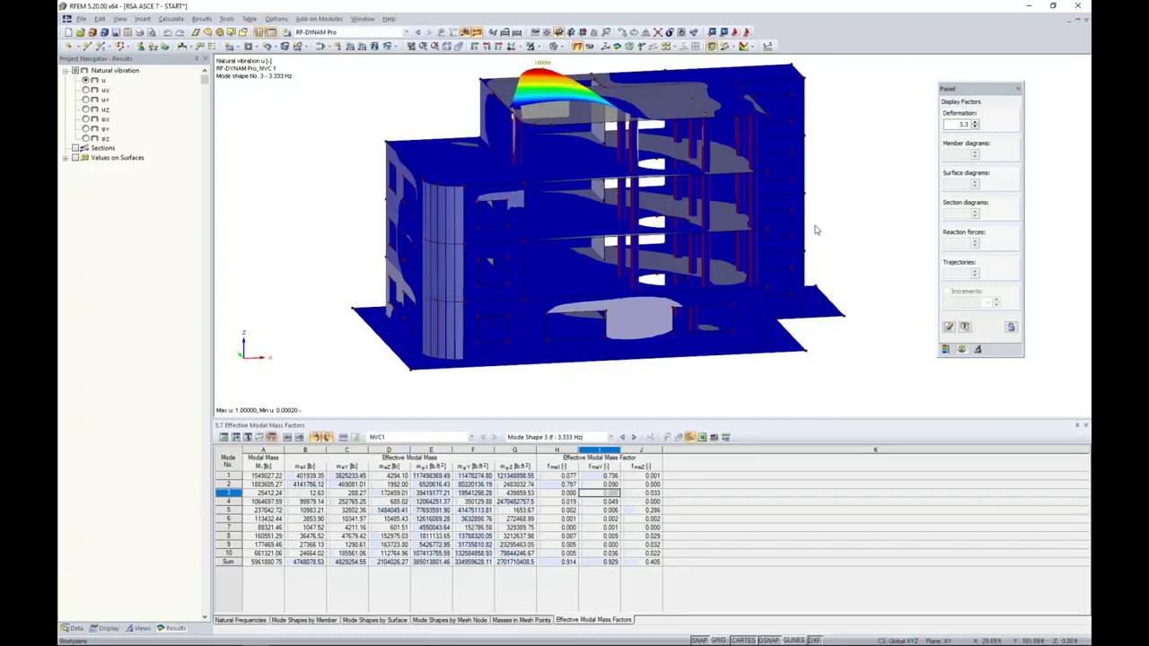
ctrl+middle_drag(817, 229, 564, 129)
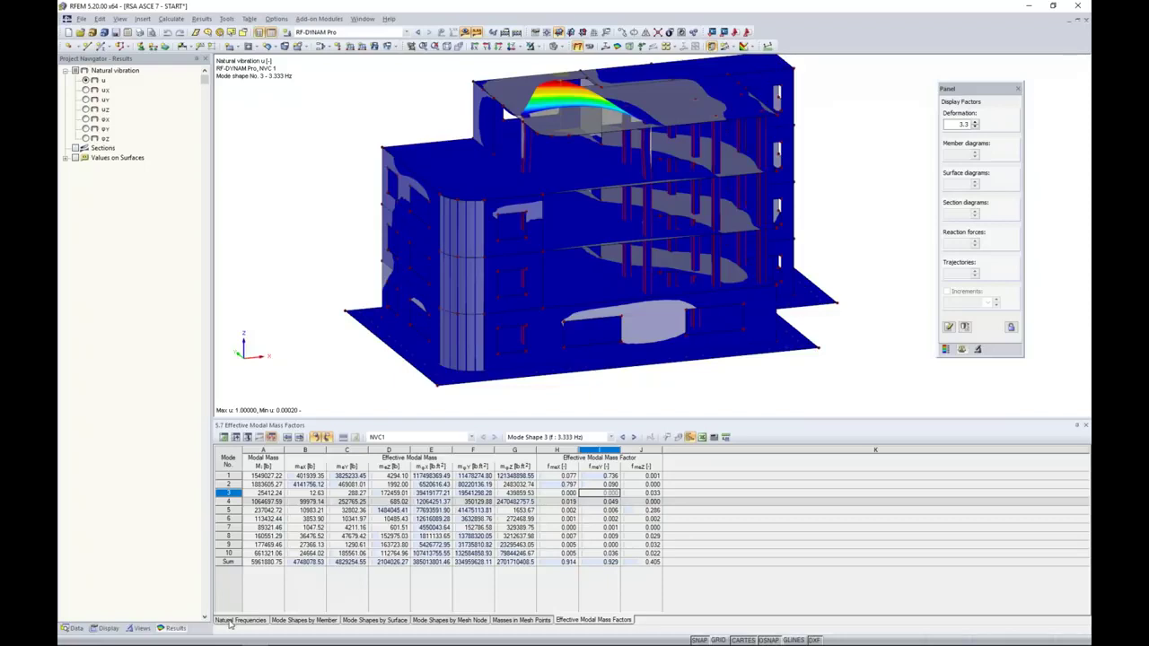
Examine the natural frequencies results of NVC1 and display mode shape 1 on the model
click(233, 621)
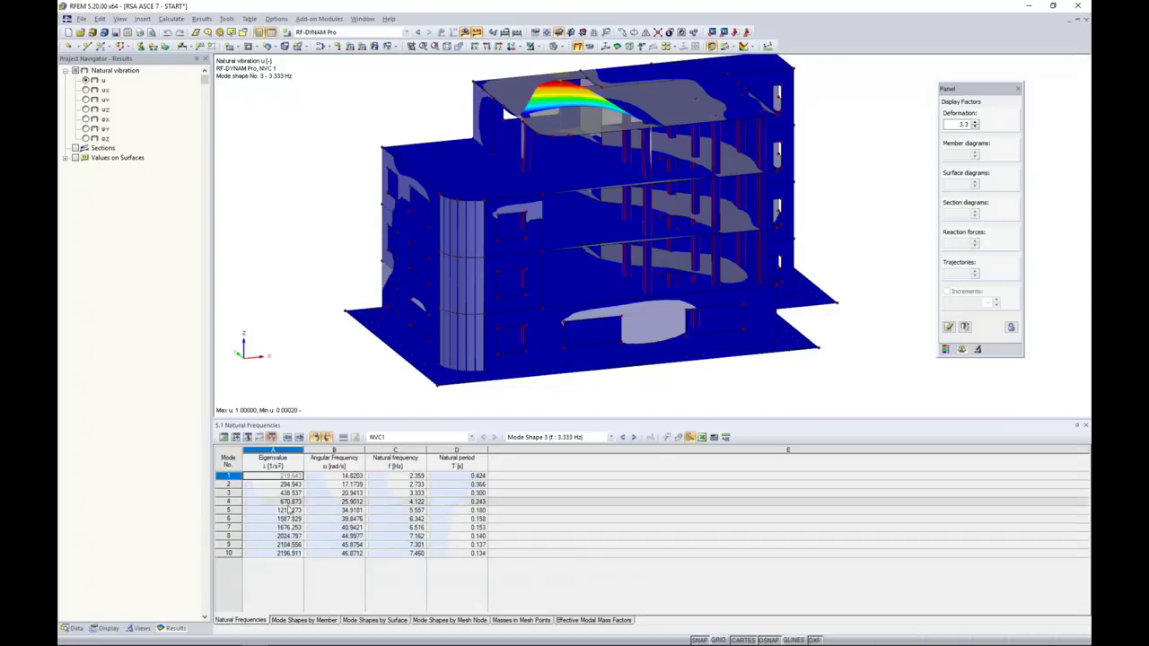
click(340, 475)
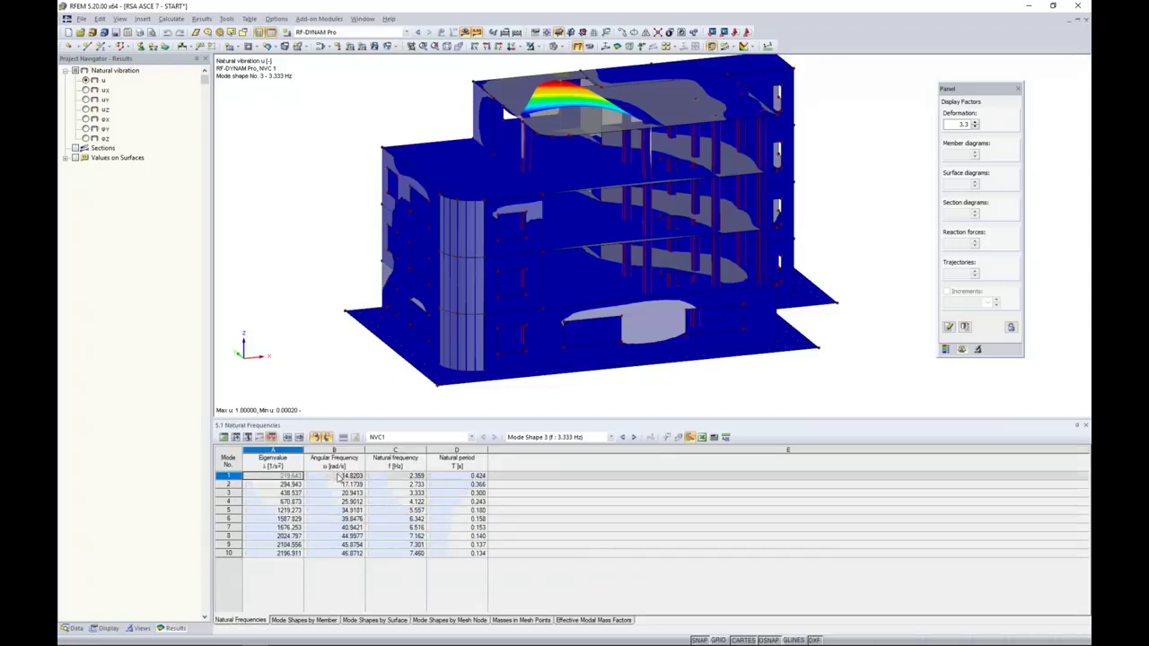
click(388, 478)
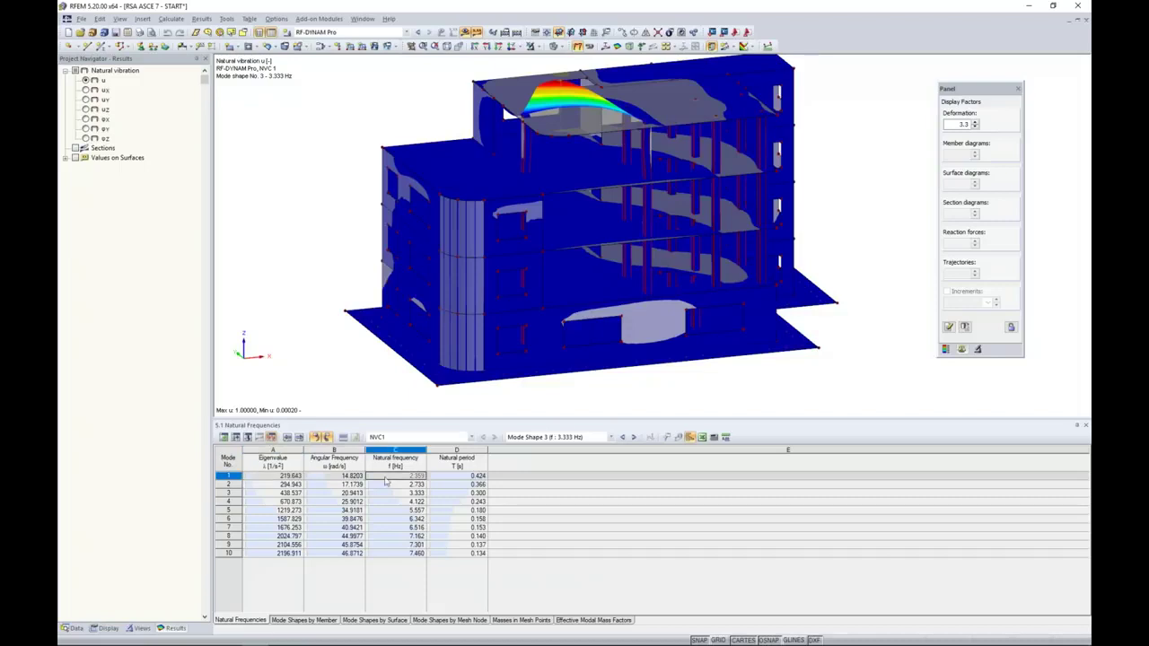
click(522, 437)
click(524, 448)
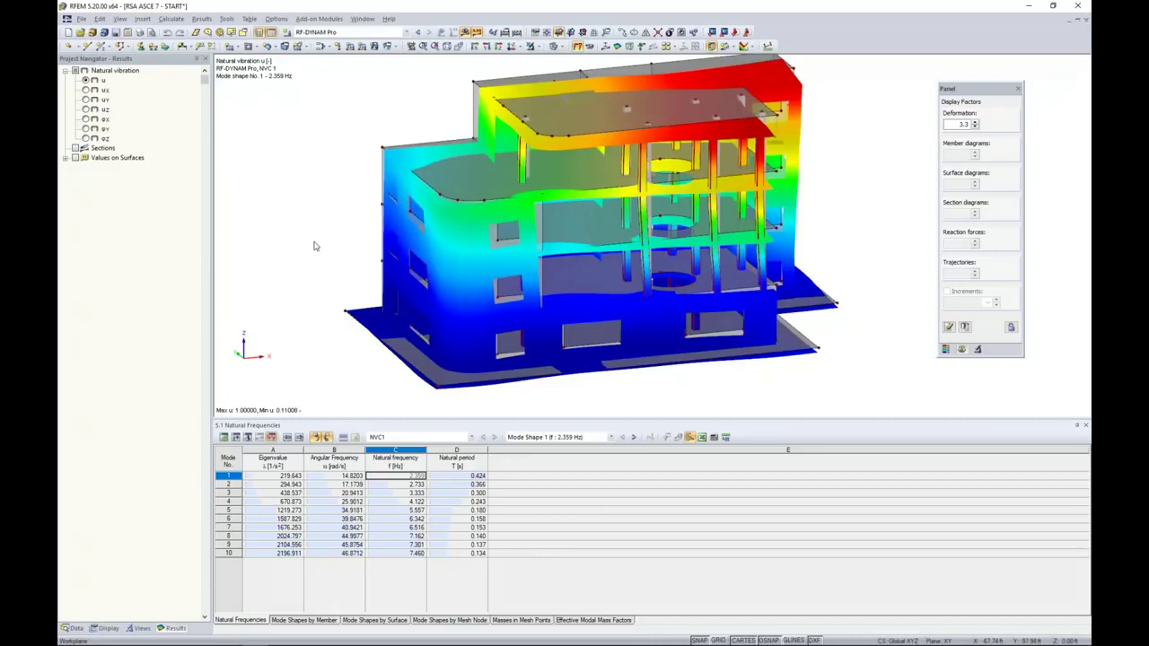
Reopen the RF-DYNAM Pro input data and define response spectrum RS1 according to the standard IBC 2018 - ASCE/SEI 7-16
click(73, 628)
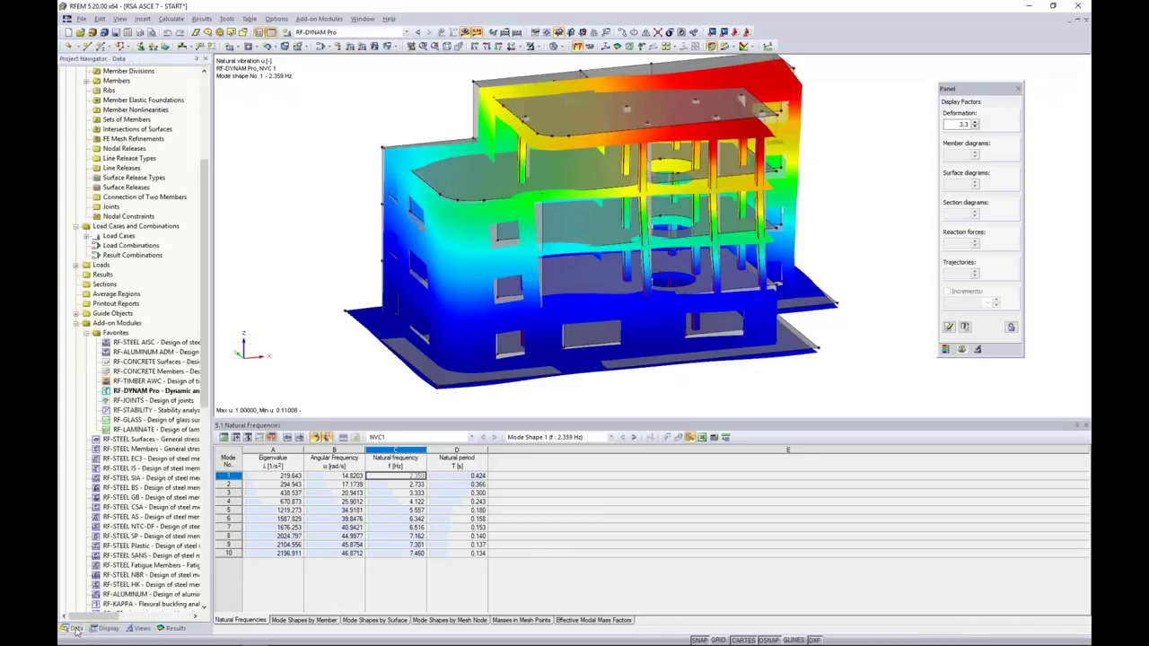
double_click(141, 391)
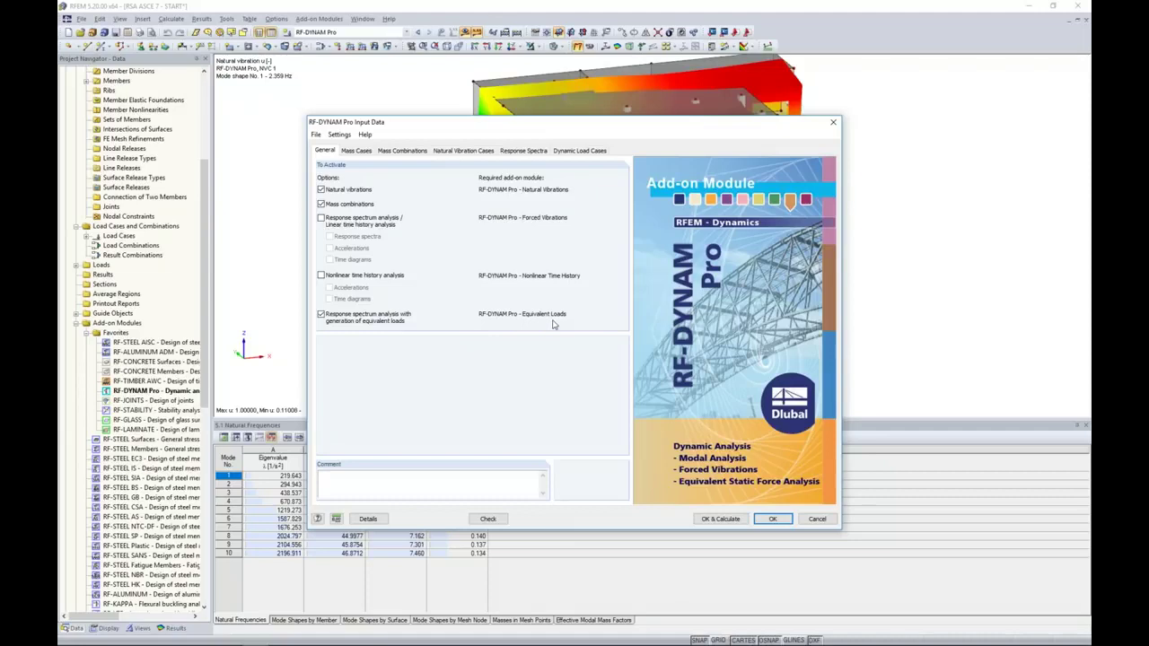
click(449, 152)
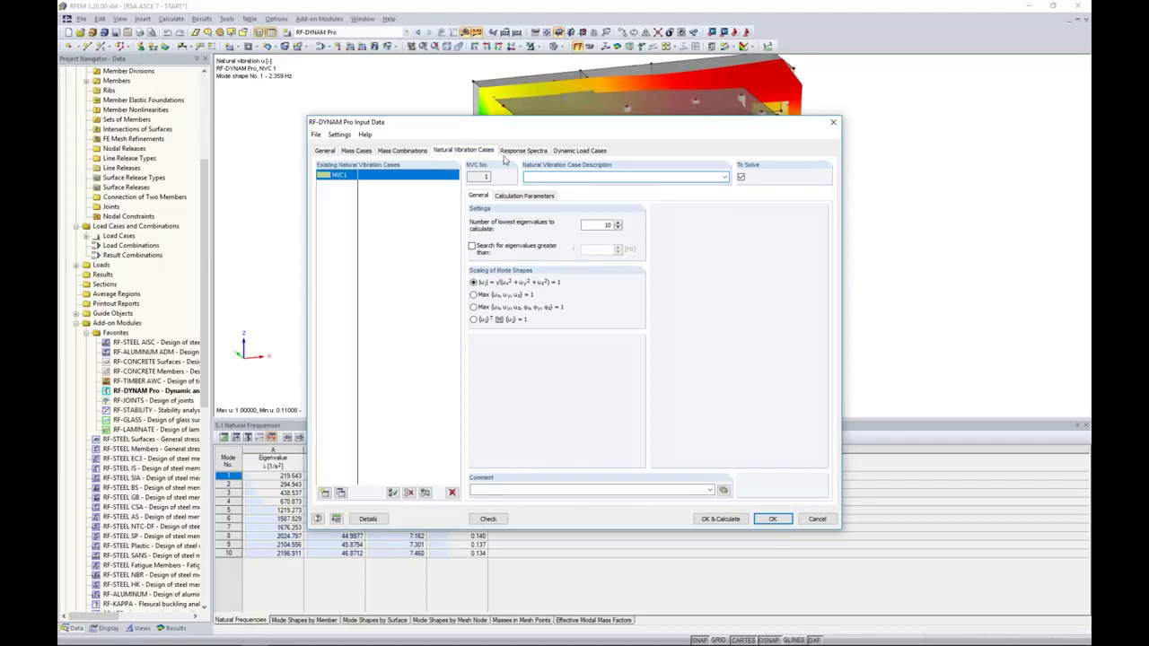
click(538, 152)
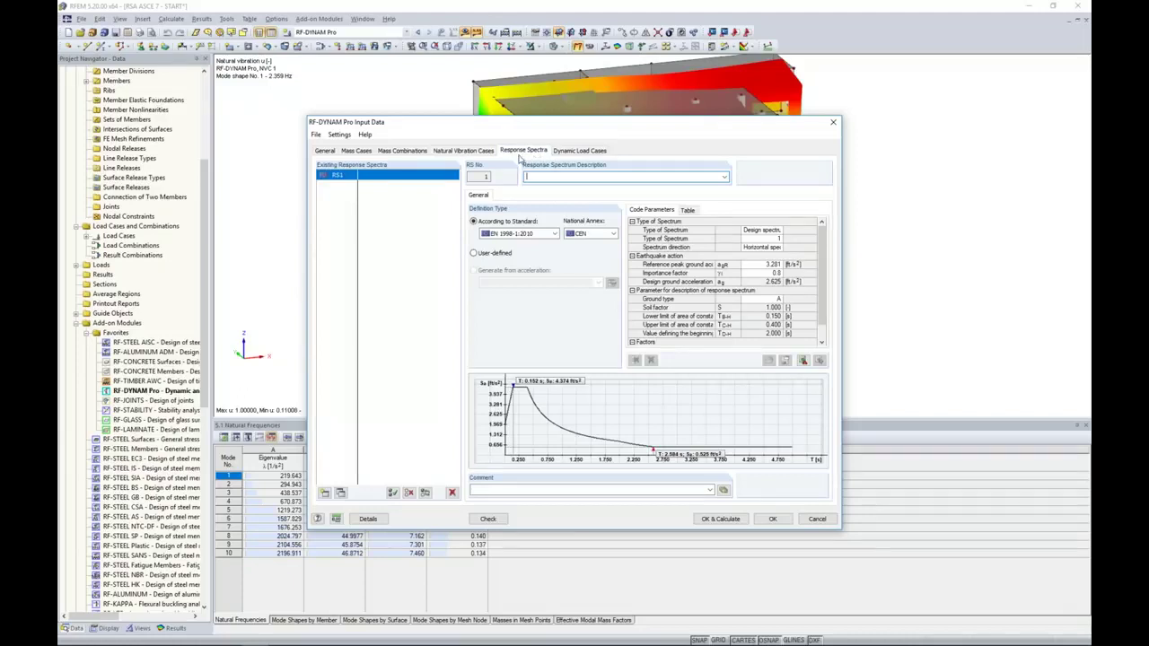
click(519, 234)
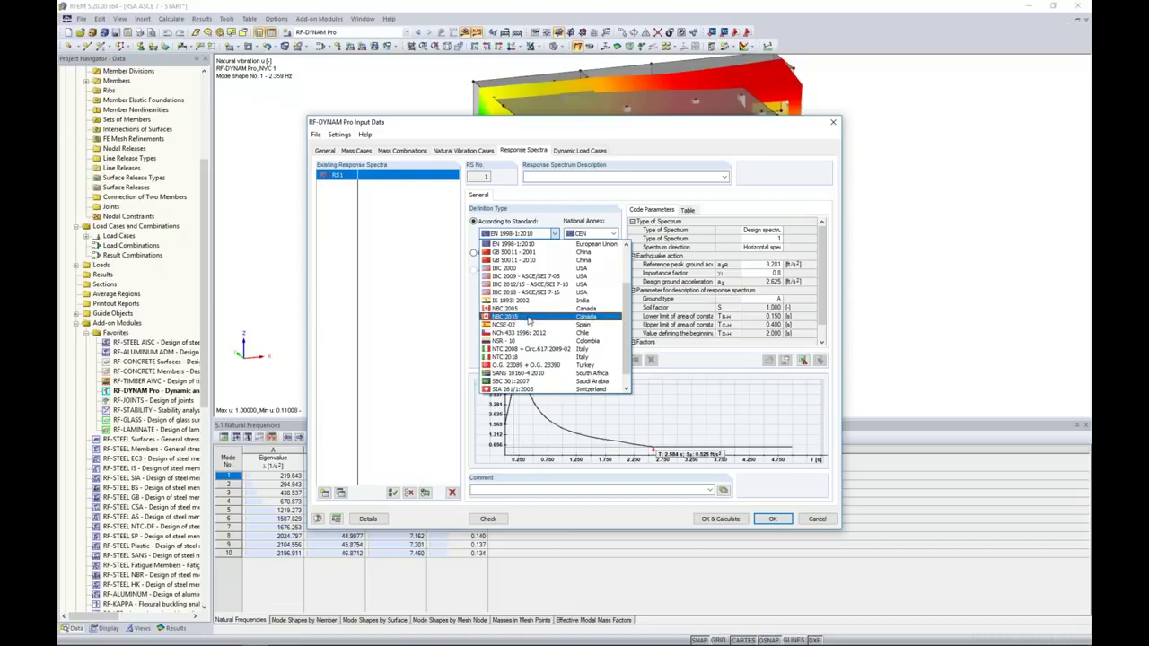
mouse_move(627, 332)
mouse_down()
mouse_move(629, 300)
mouse_move(634, 335)
mouse_up()
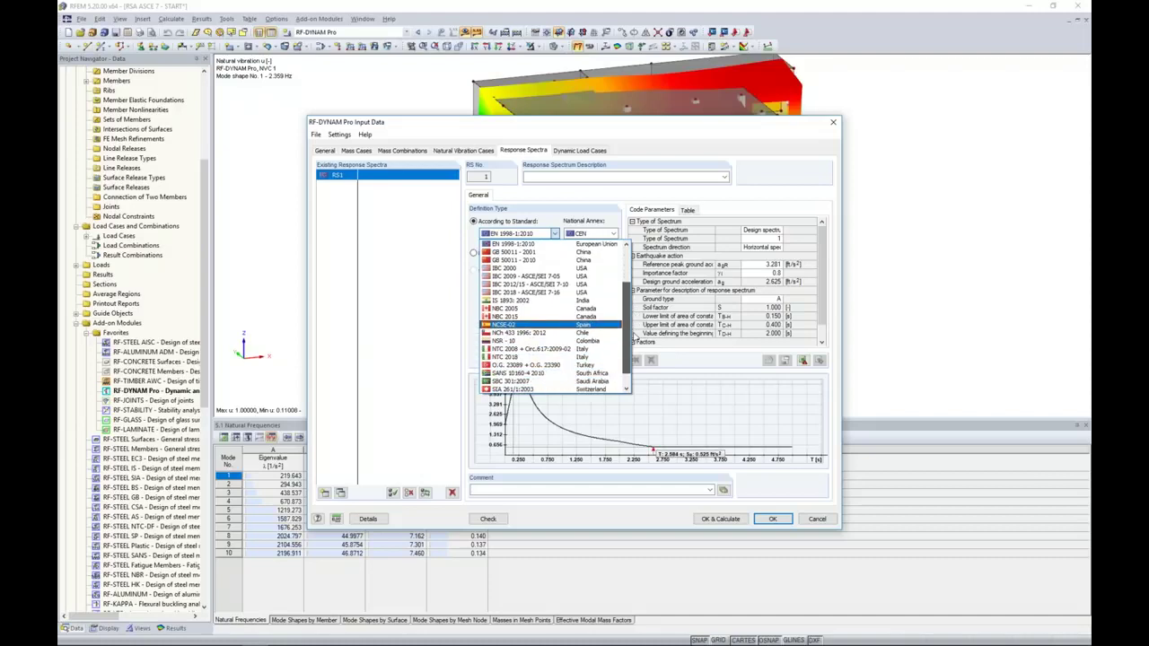
click(564, 292)
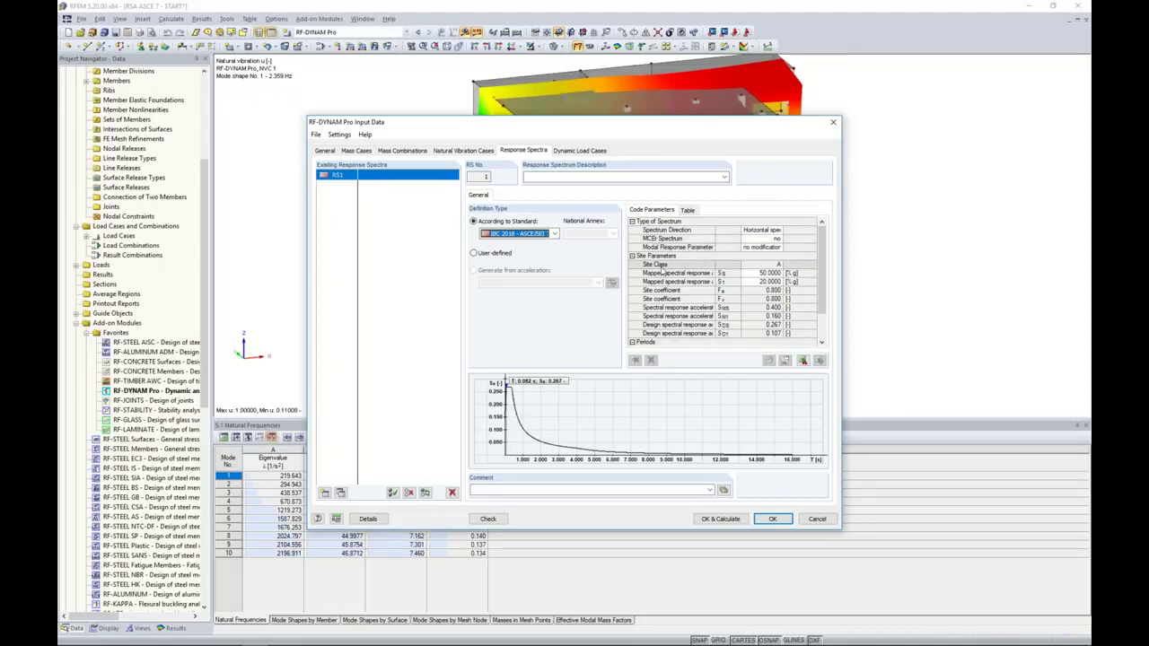
Set the site class of response spectrum RS1 to C and widen the code parameter descriptions
click(771, 264)
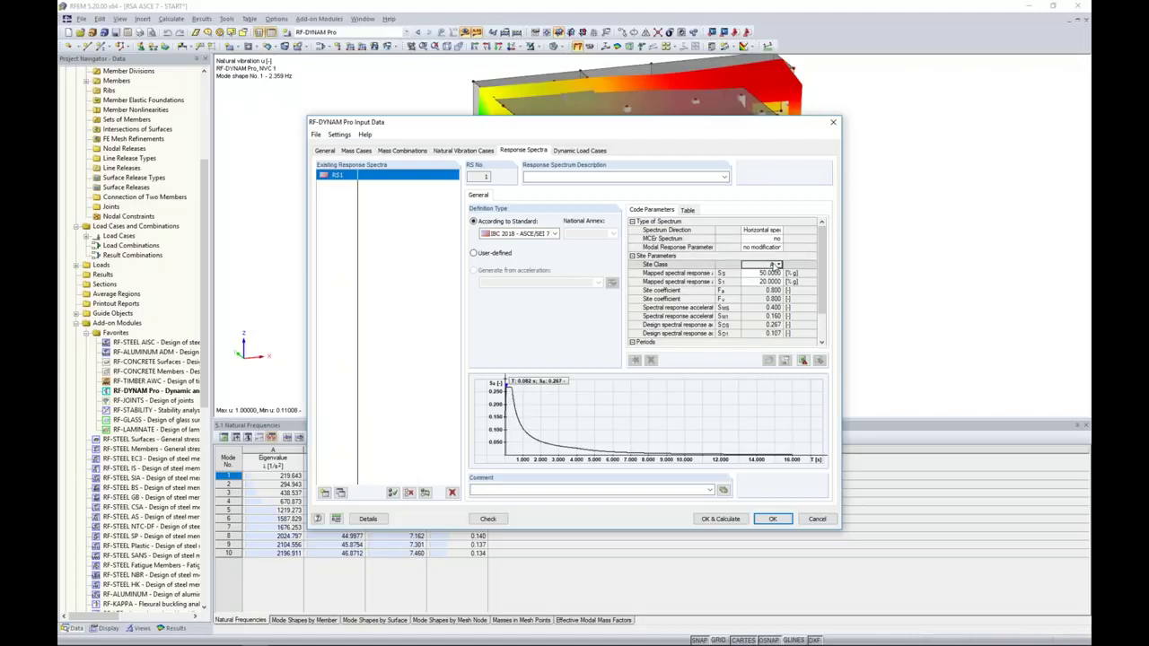
click(777, 266)
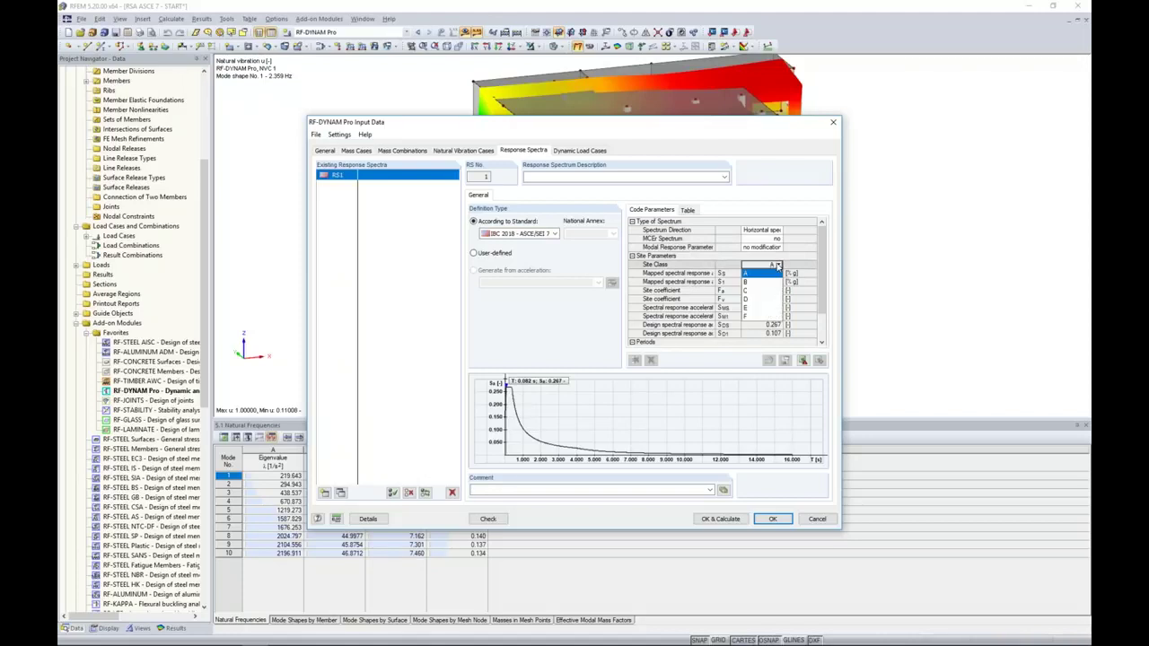
click(761, 293)
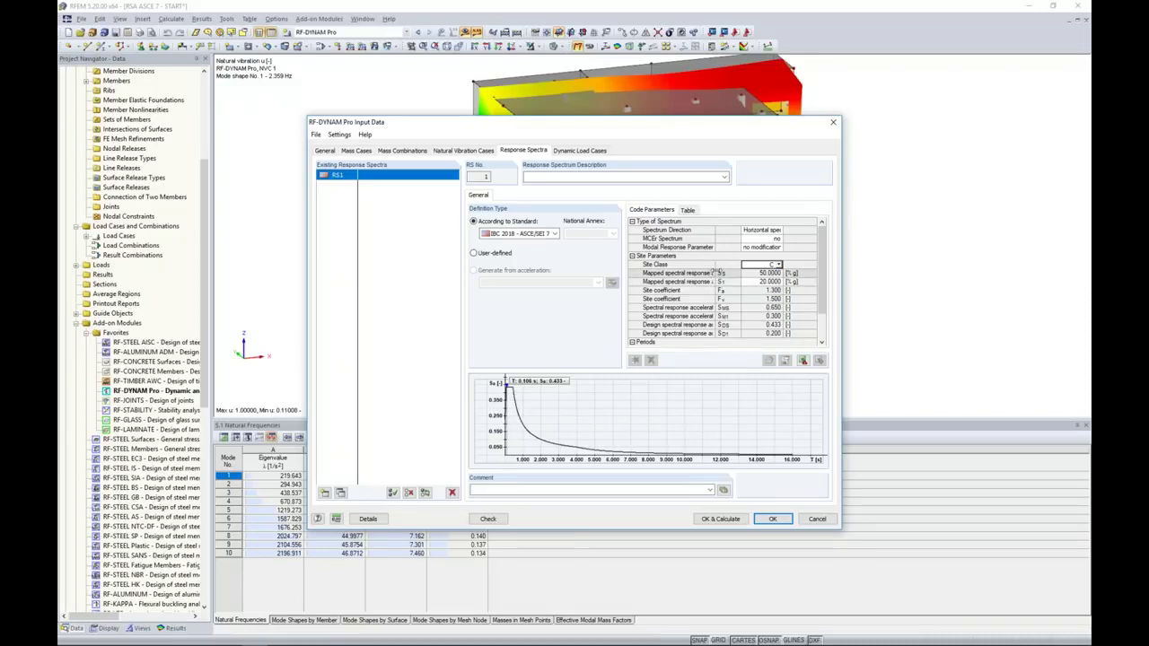
mouse_move(716, 271)
mouse_down()
mouse_move(812, 263)
mouse_move(725, 266)
mouse_up()
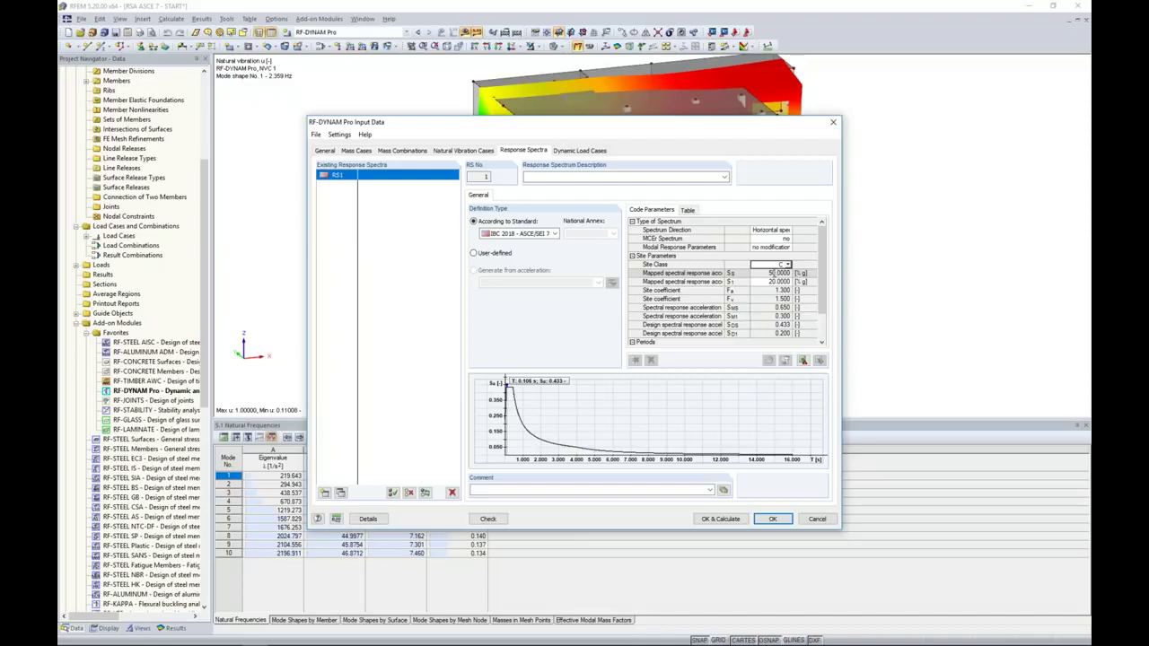
Switch to Chrome and open the Snow, Wind and Seismic Zoning Maps online service on the Dlubal website
mouse_move(281, 640)
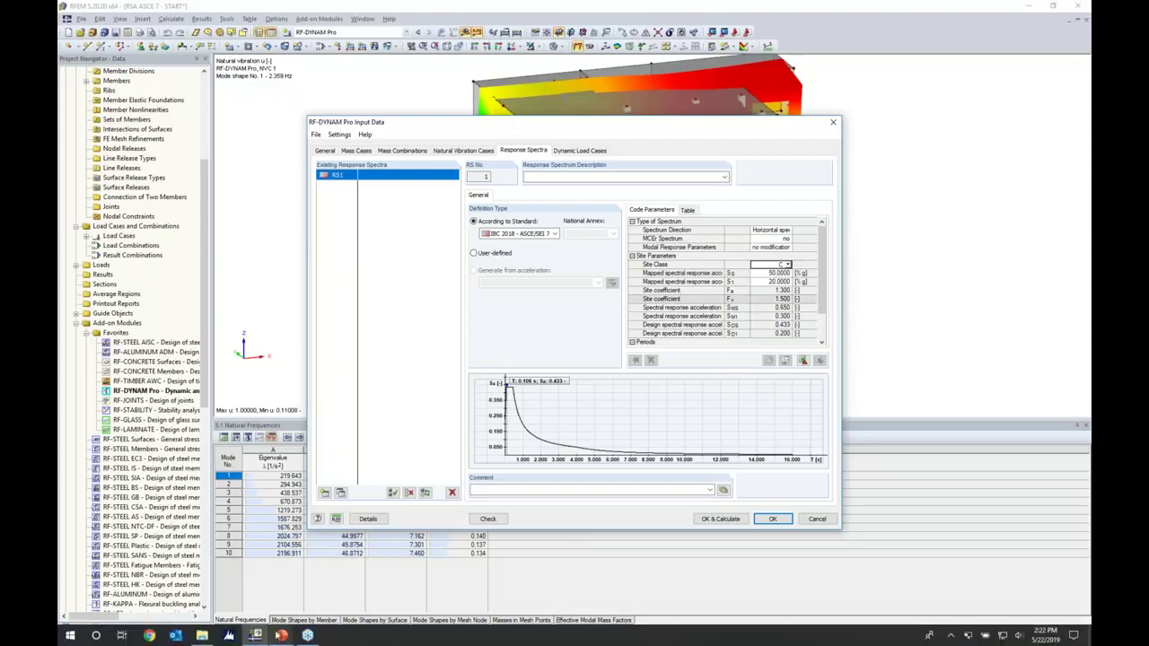
click(150, 635)
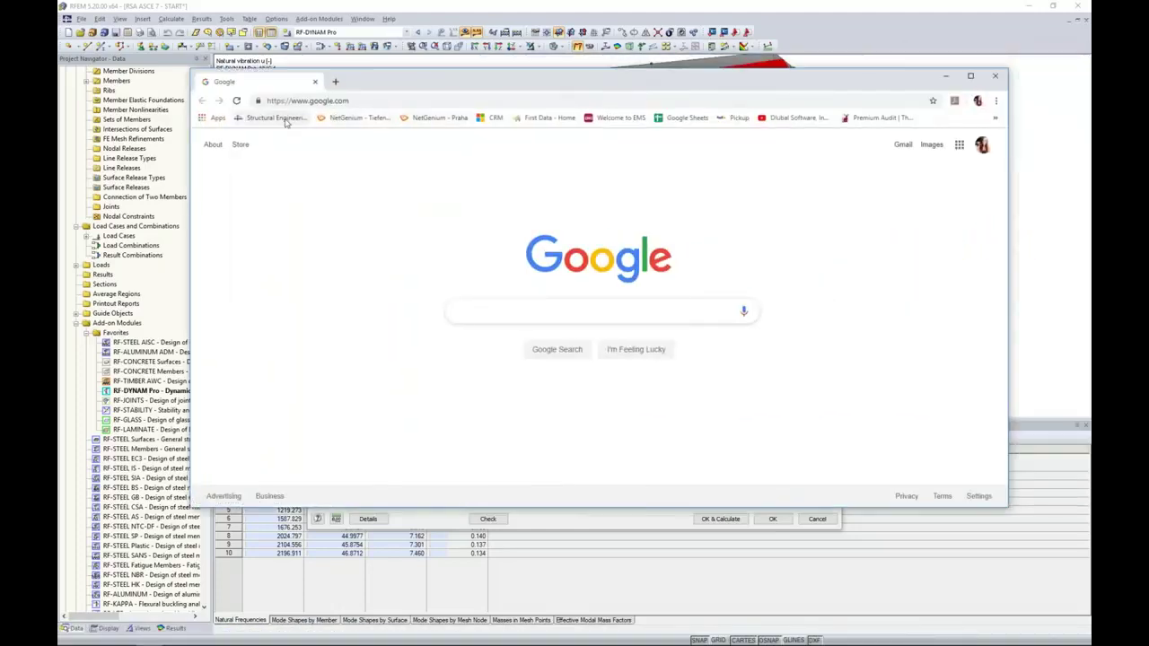
click(284, 118)
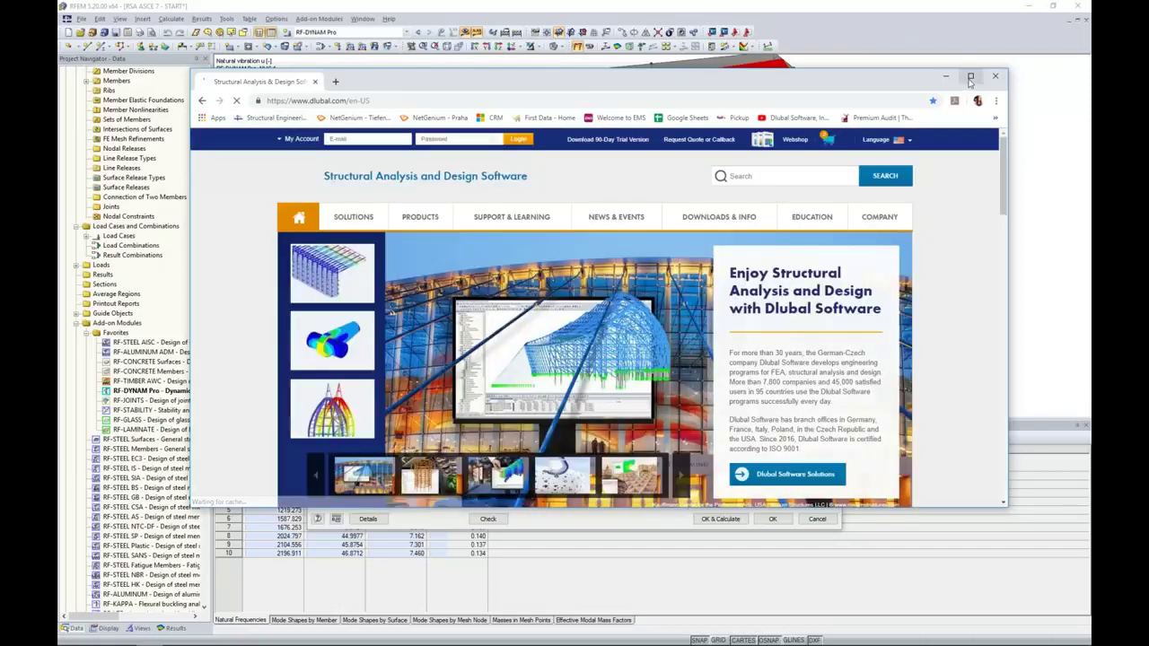
click(969, 79)
mouse_move(340, 148)
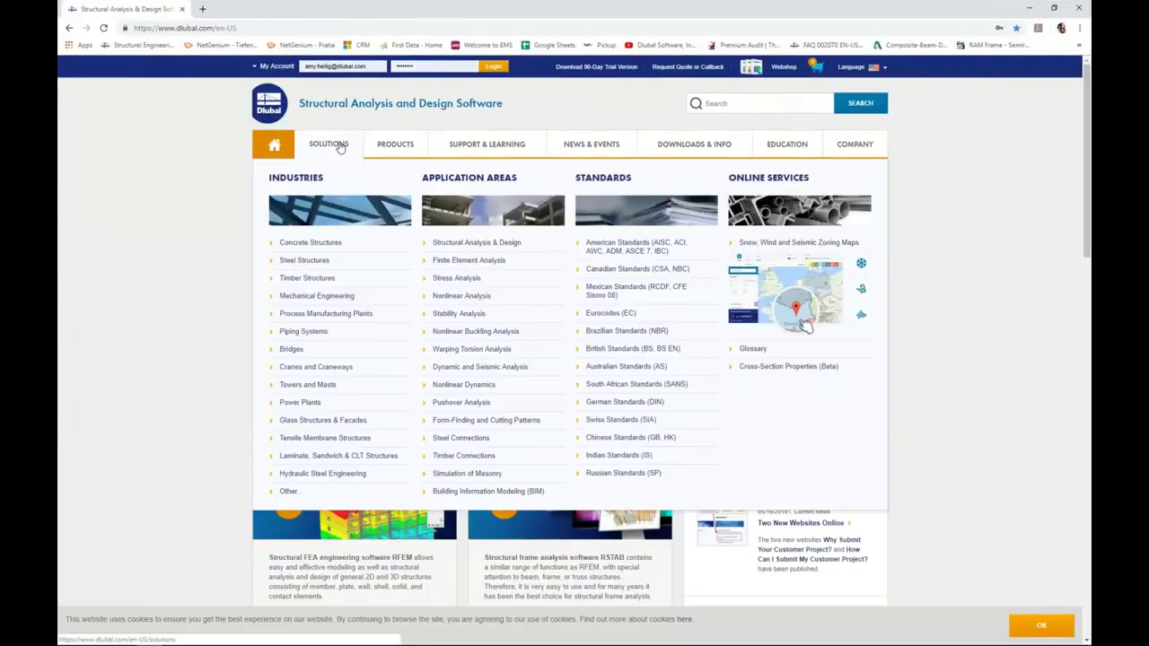
click(754, 243)
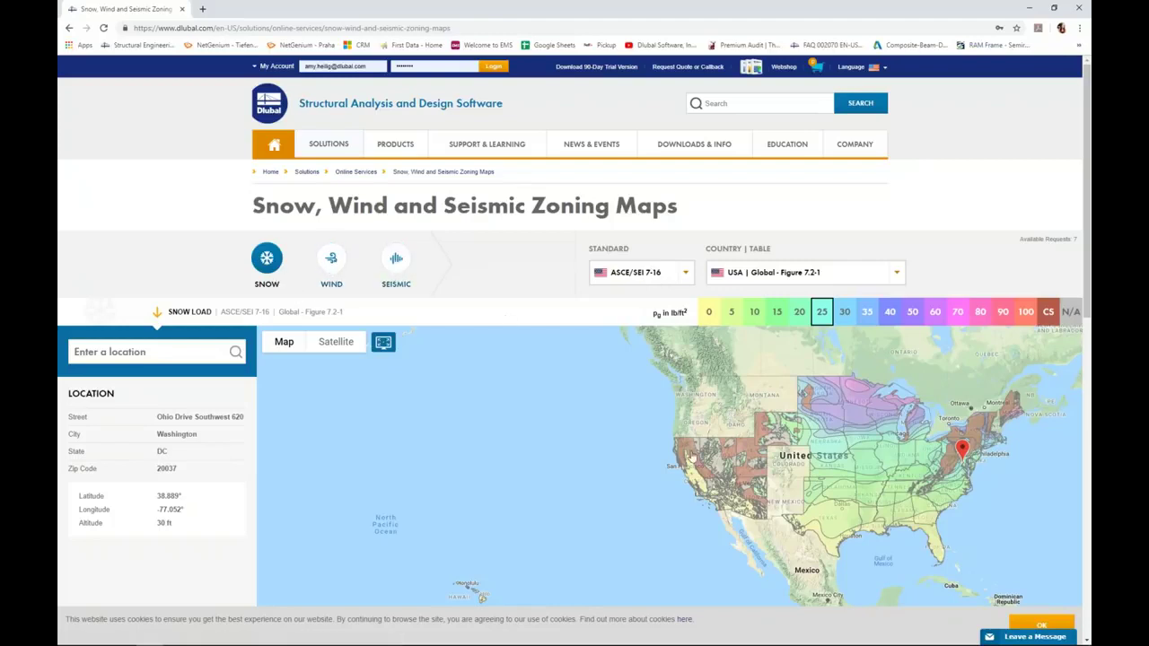
Locate Denver, CO, USA on the zoning map and examine the area around it
scroll(687, 453, down, 1)
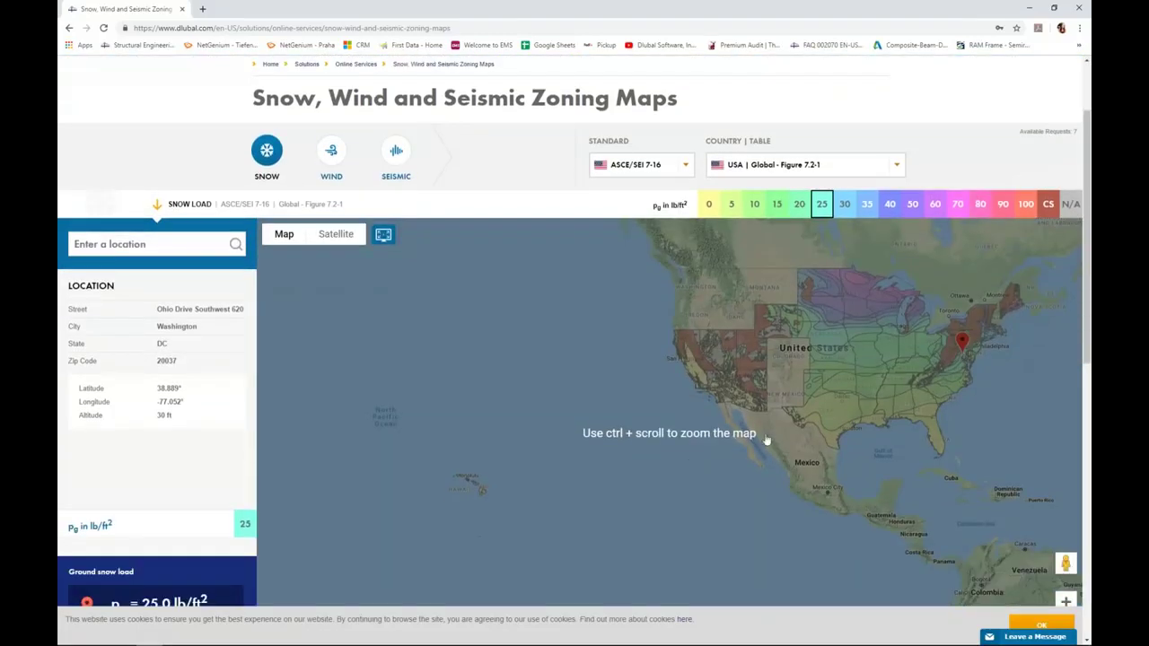
drag(802, 461, 625, 487)
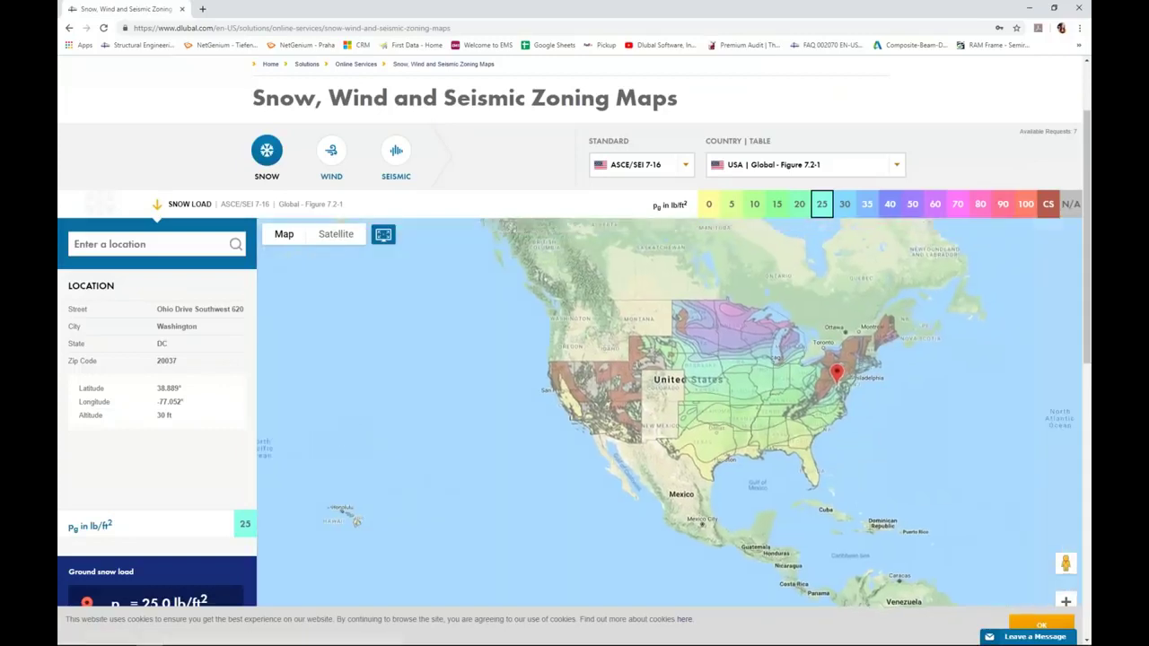
click(151, 250)
text(Denver)
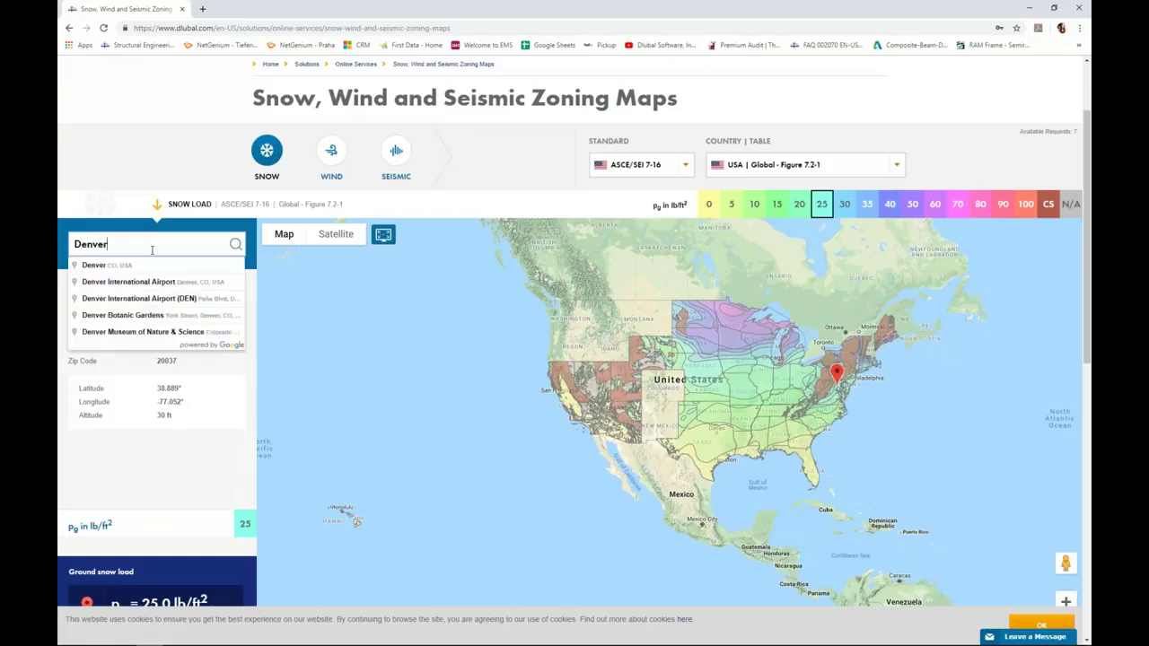
click(145, 265)
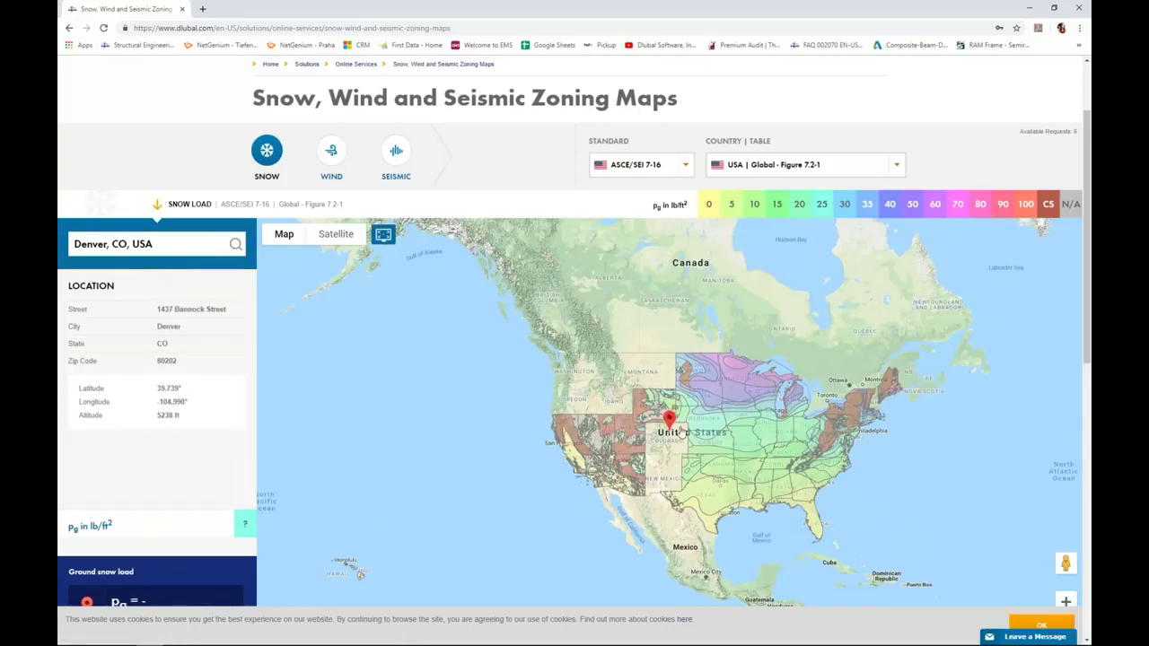
scroll(677, 446, up, 3)
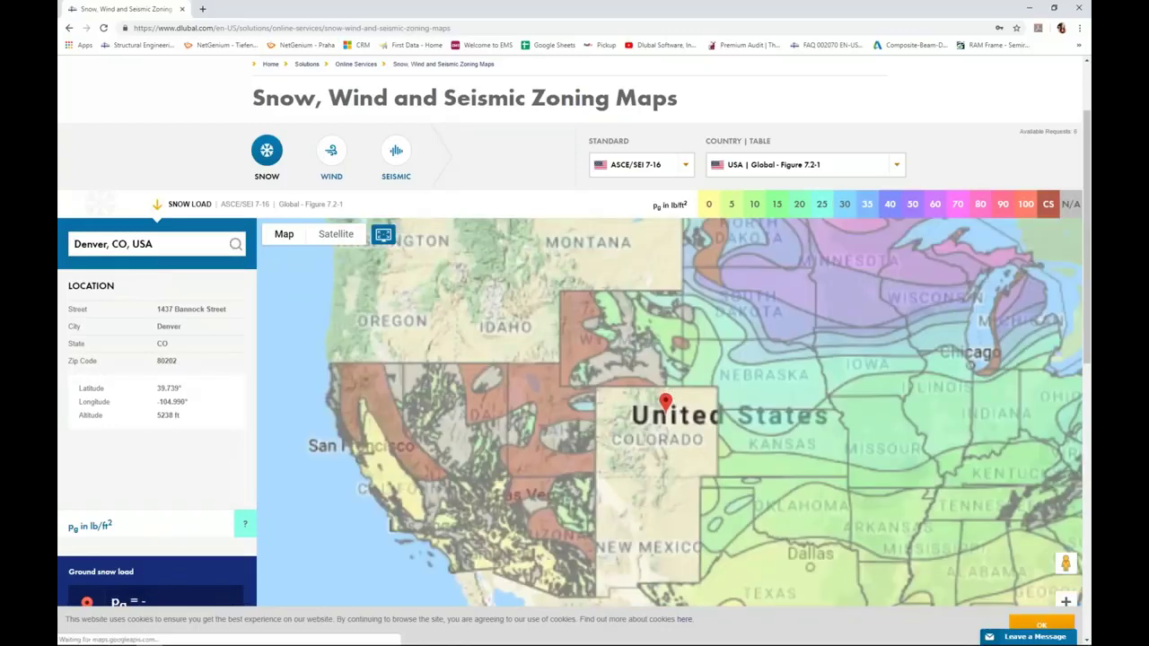
scroll(618, 357, up, 2)
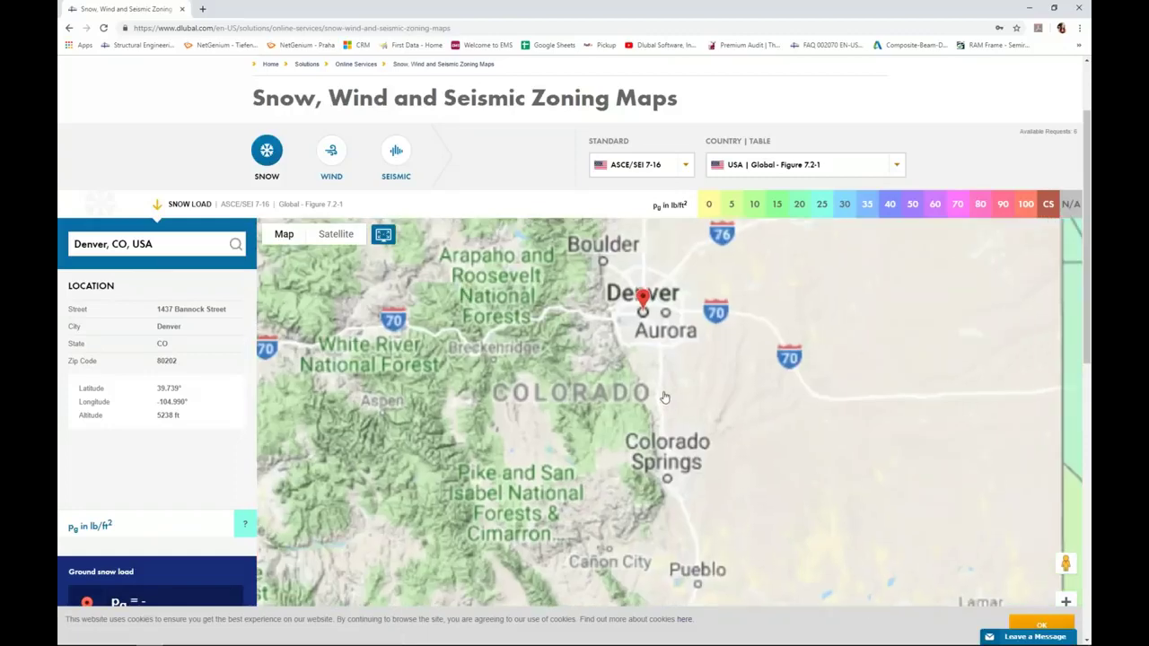
Show the ASCE/SEI 7-16 seismic load map for Denver with Parameter Ss
click(396, 155)
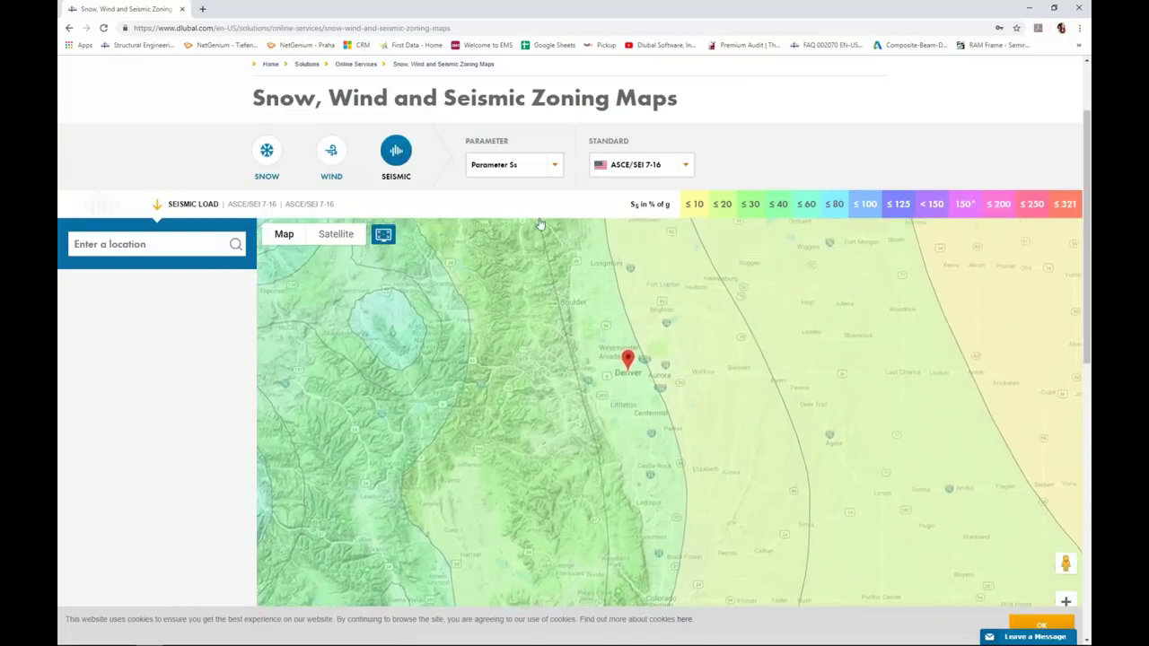
click(556, 166)
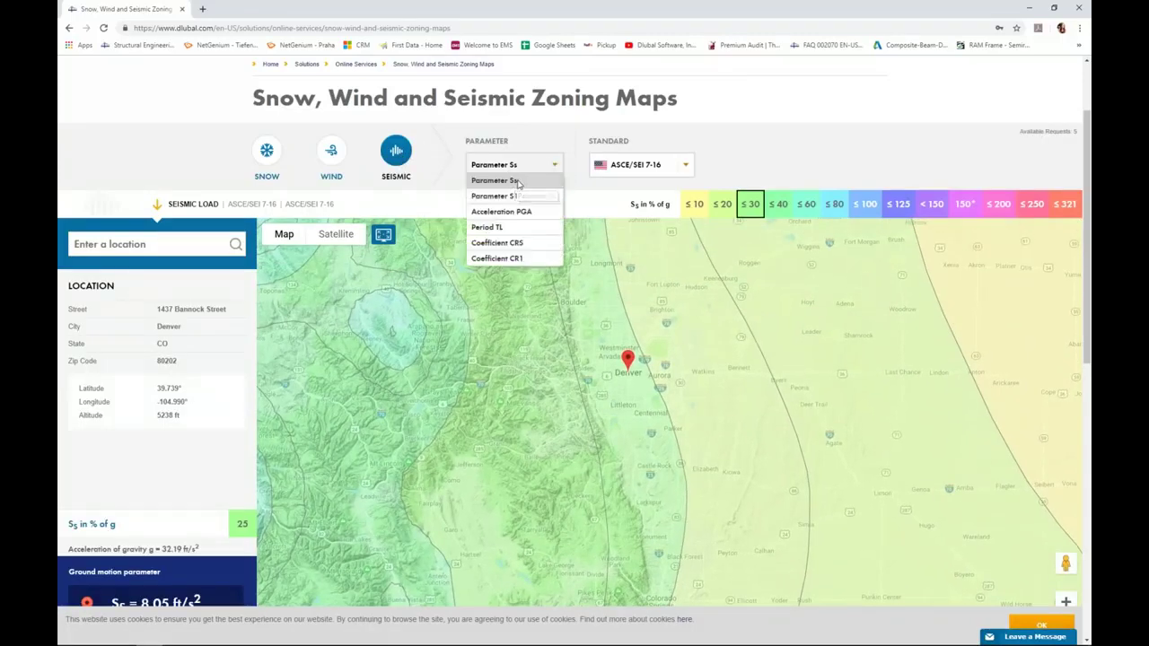
click(517, 181)
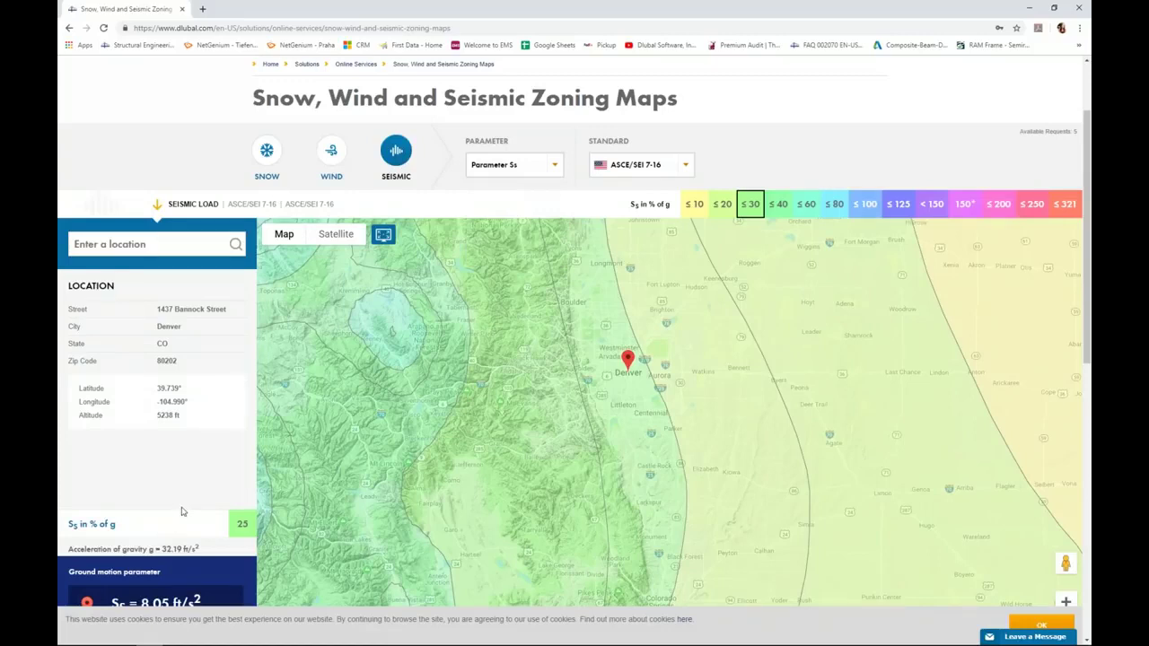
Look up the ASCE/SEI 7-16 Parameter S1 and the long-period transition period TL for Denver on the seismic map
scroll(182, 511, down, 1)
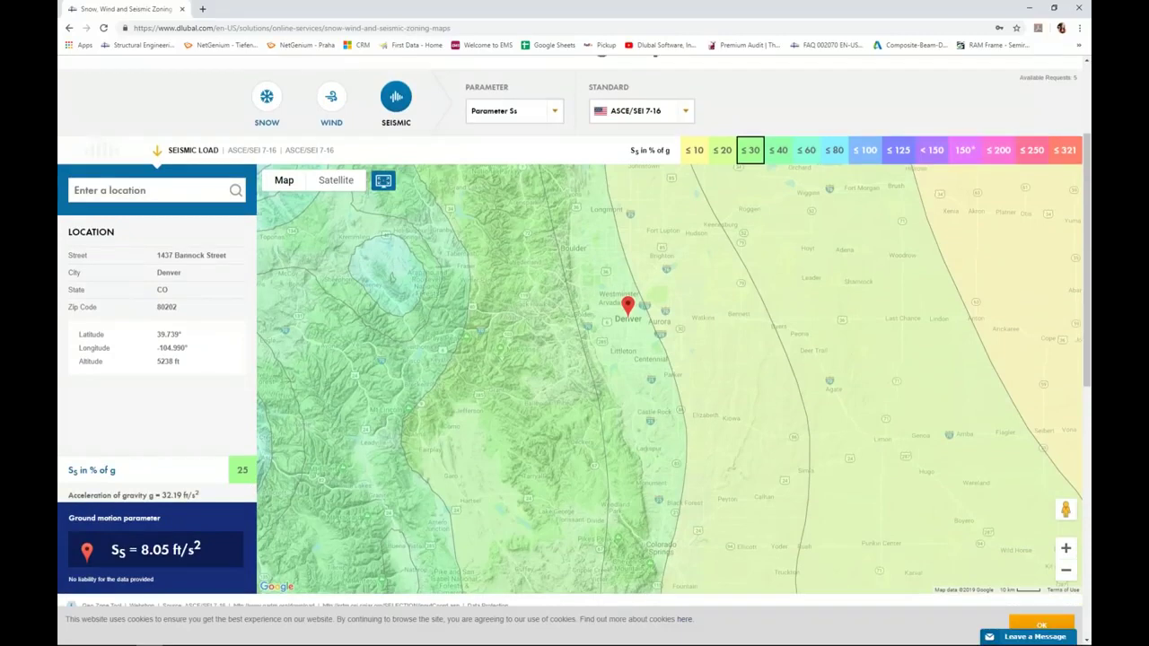
click(553, 111)
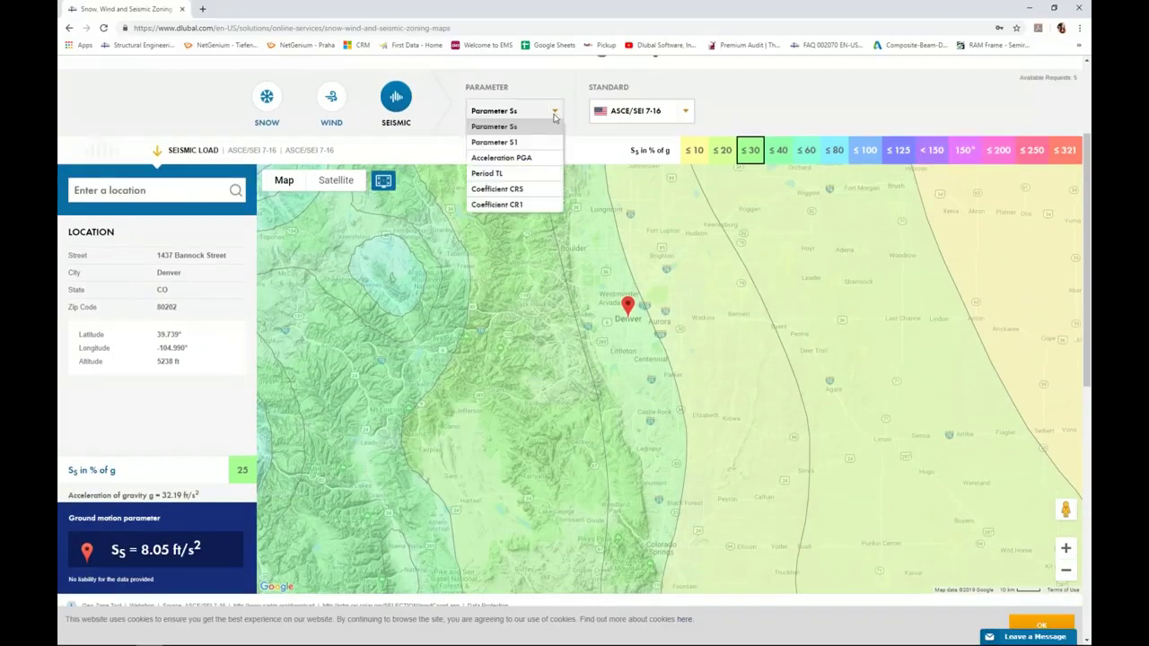
click(536, 143)
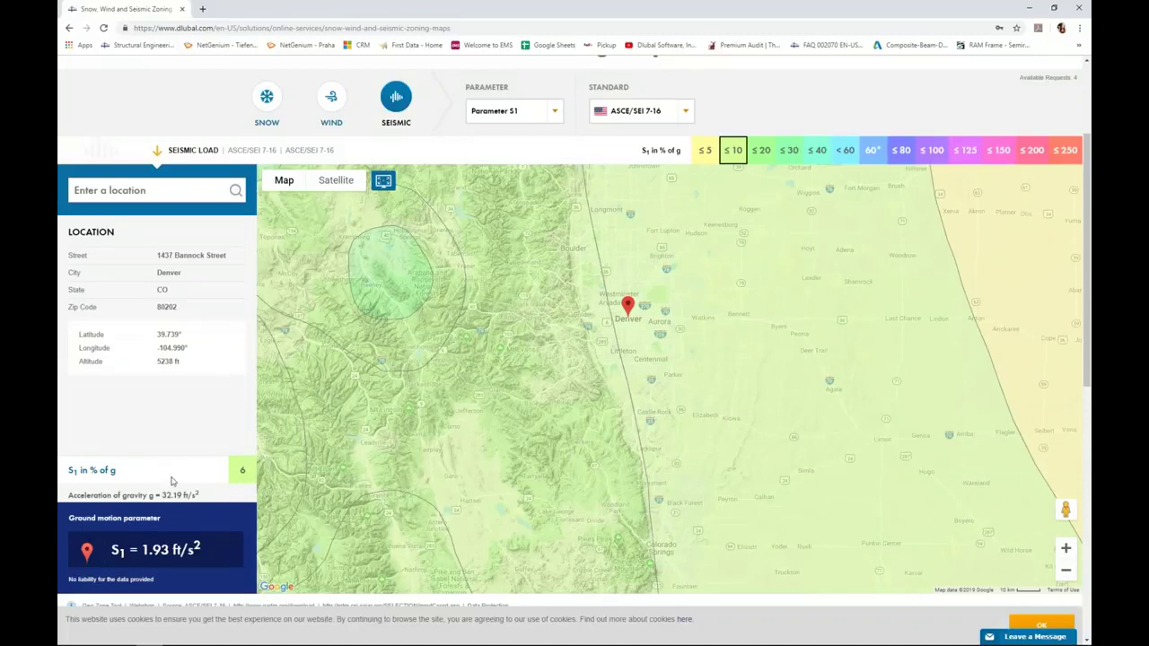
click(557, 112)
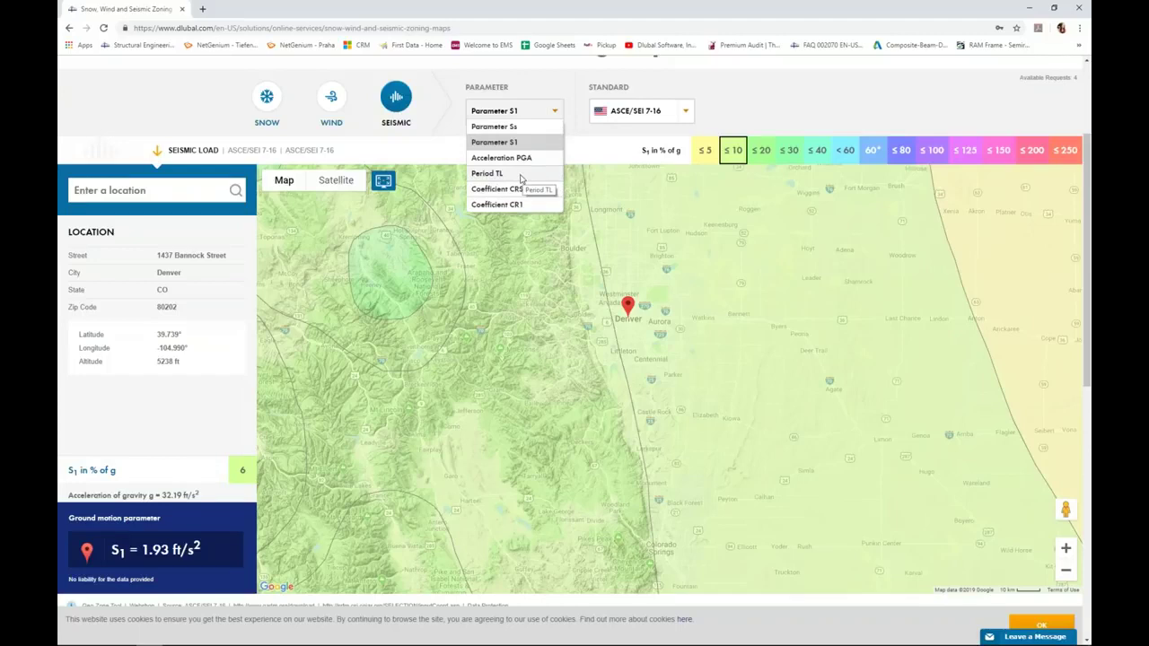
click(516, 174)
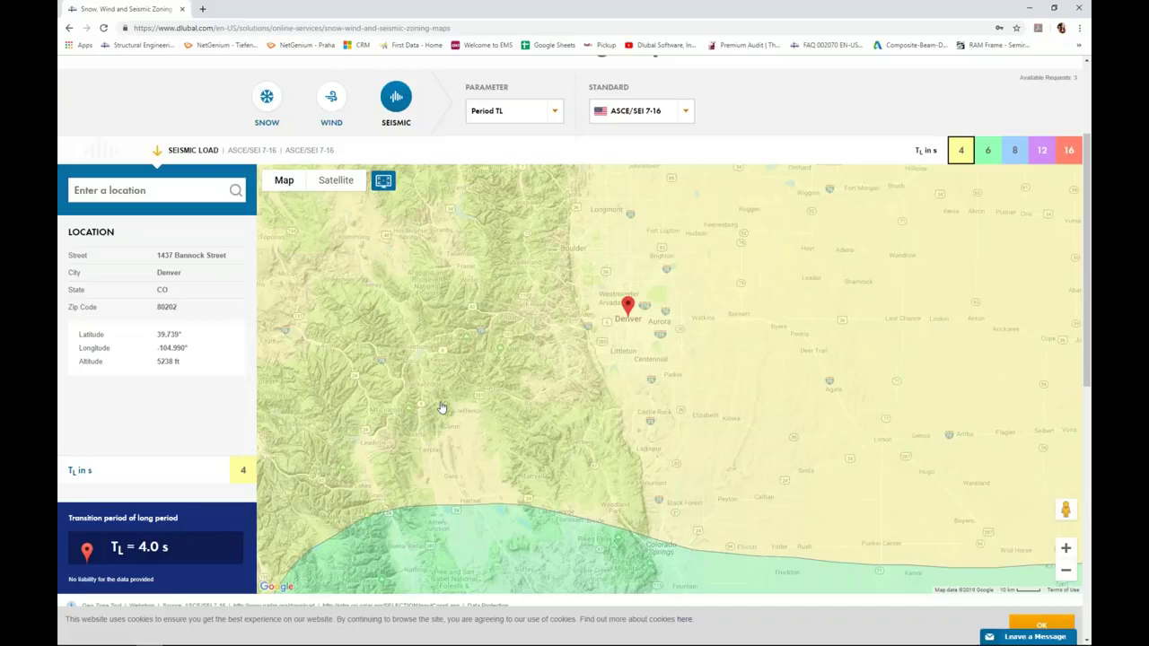
Switch back to RFEM and set the mapped spectral response accelerations of RS1 to 25 %g for Ss and 6 %g for S1
key(super+Tab)
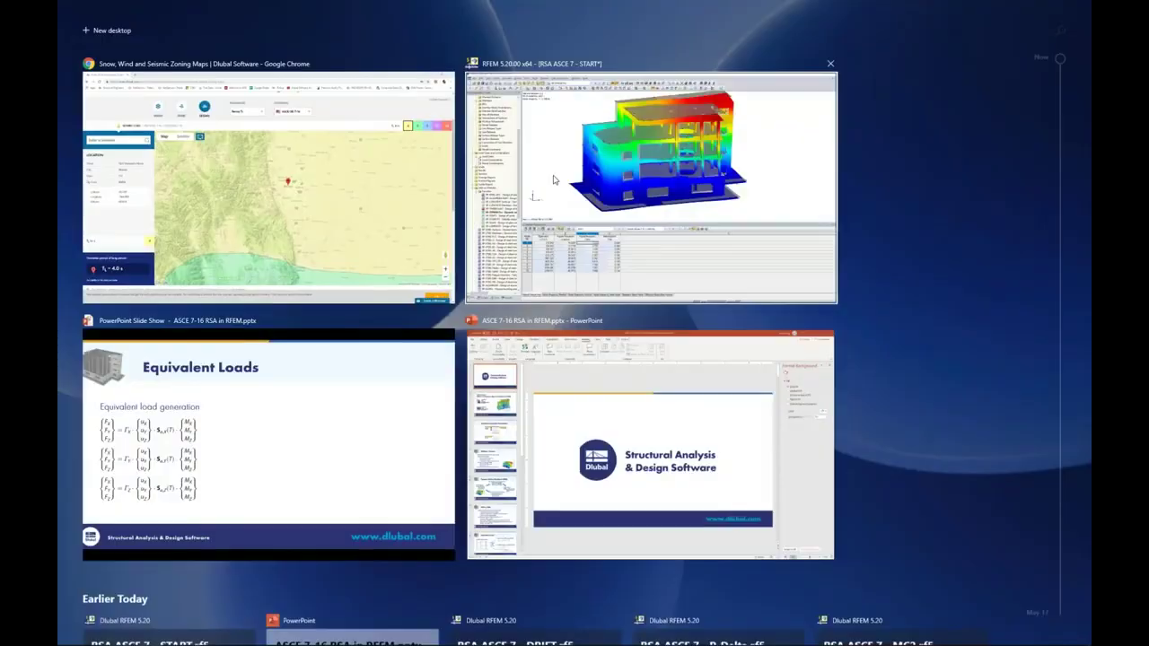
click(554, 180)
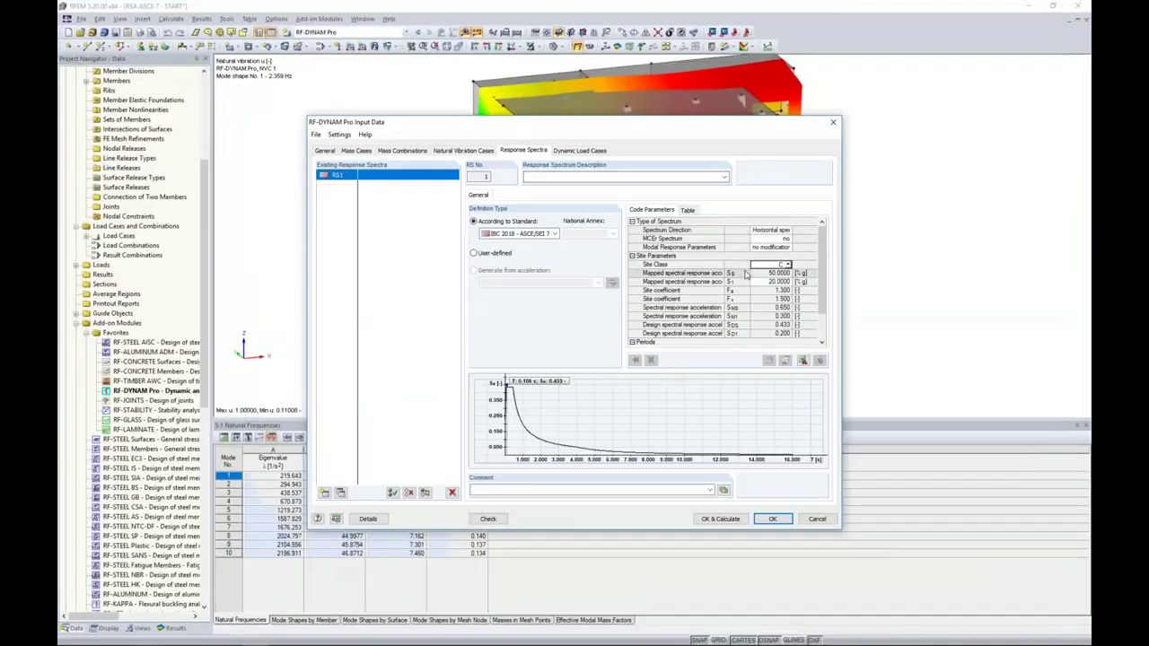
click(761, 273)
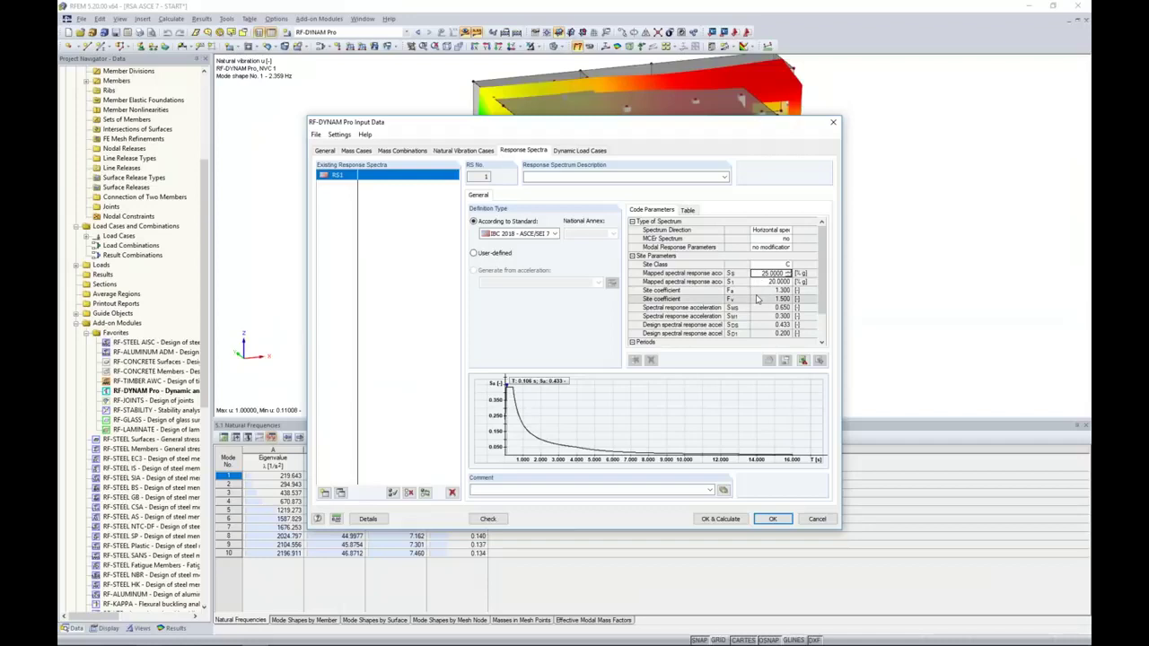
key(Return)
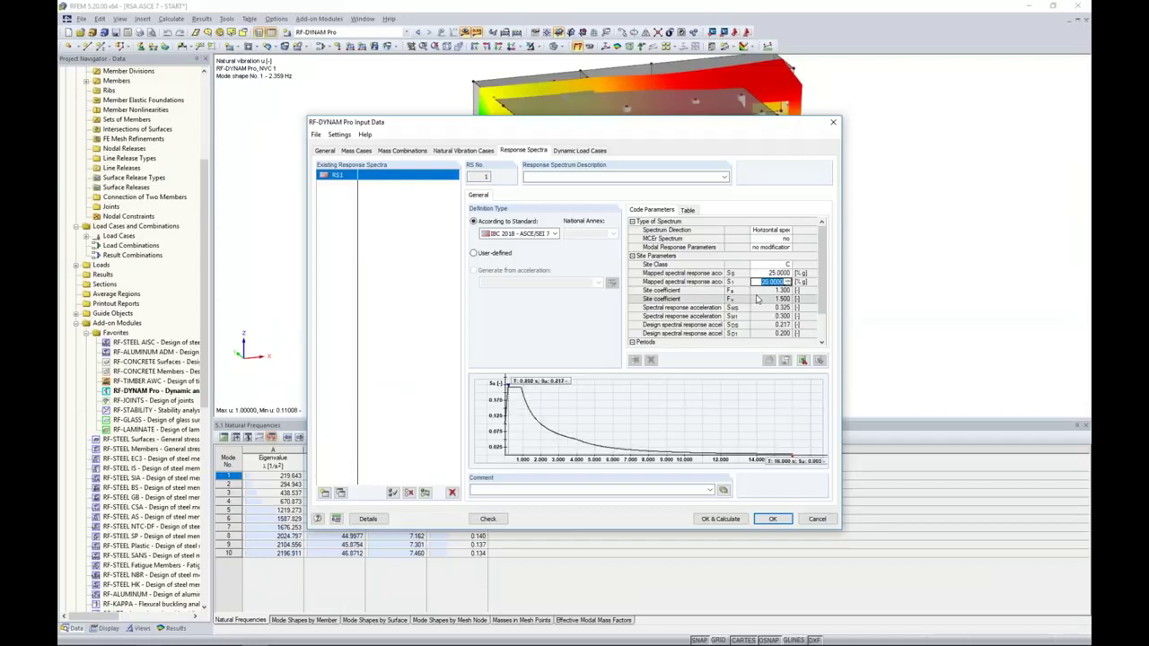
text(6)
Check the long-period transition period TL of RS1 and examine the spectrum's table of periods and accelerations
drag(821, 279, 822, 299)
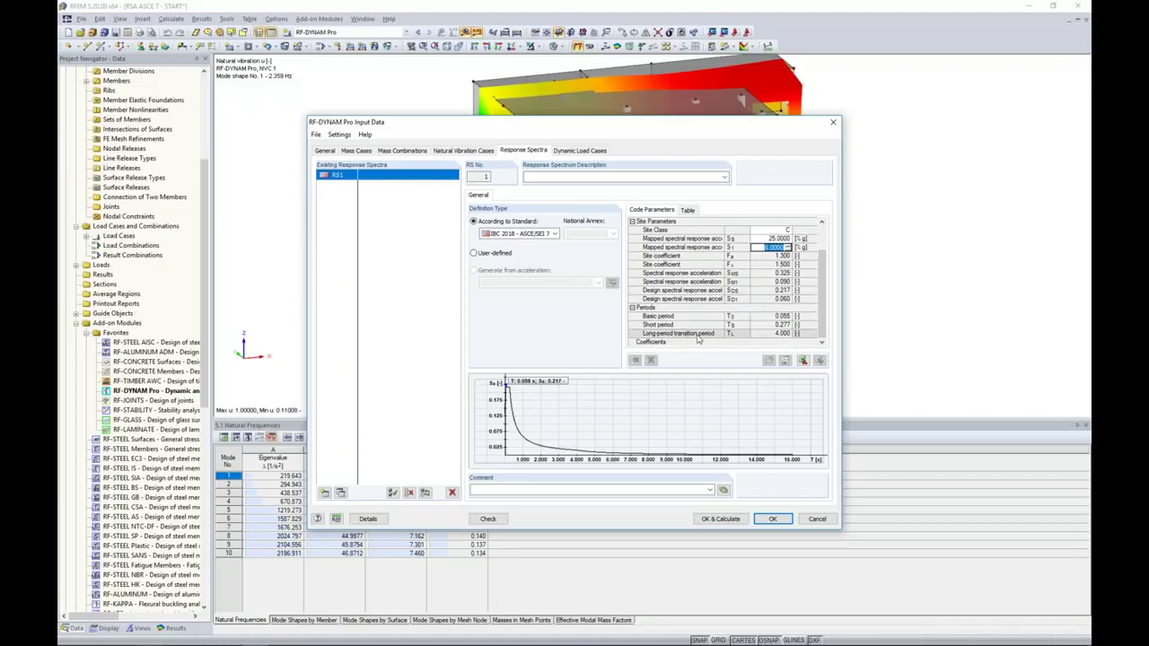
click(764, 333)
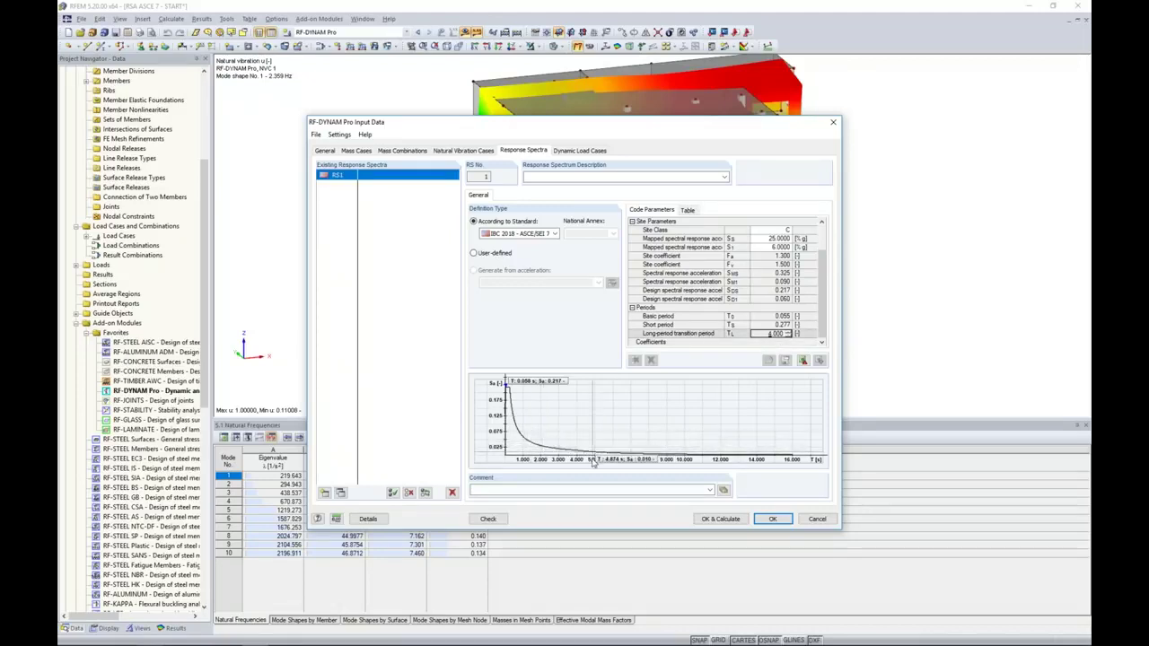
click(688, 210)
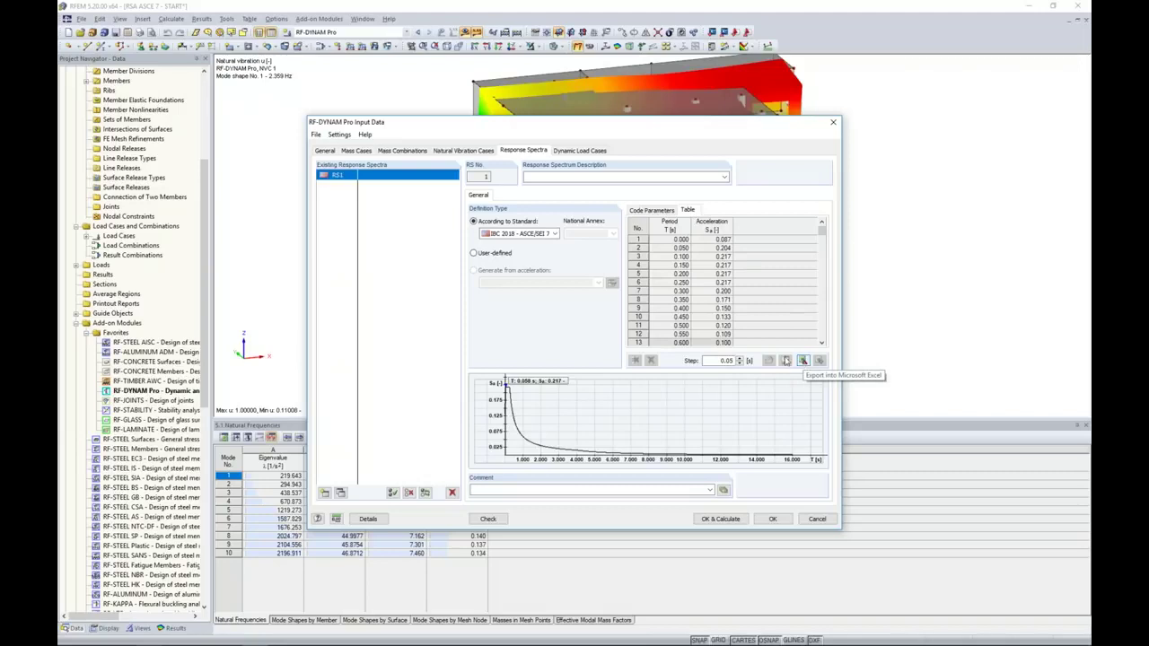
click(651, 290)
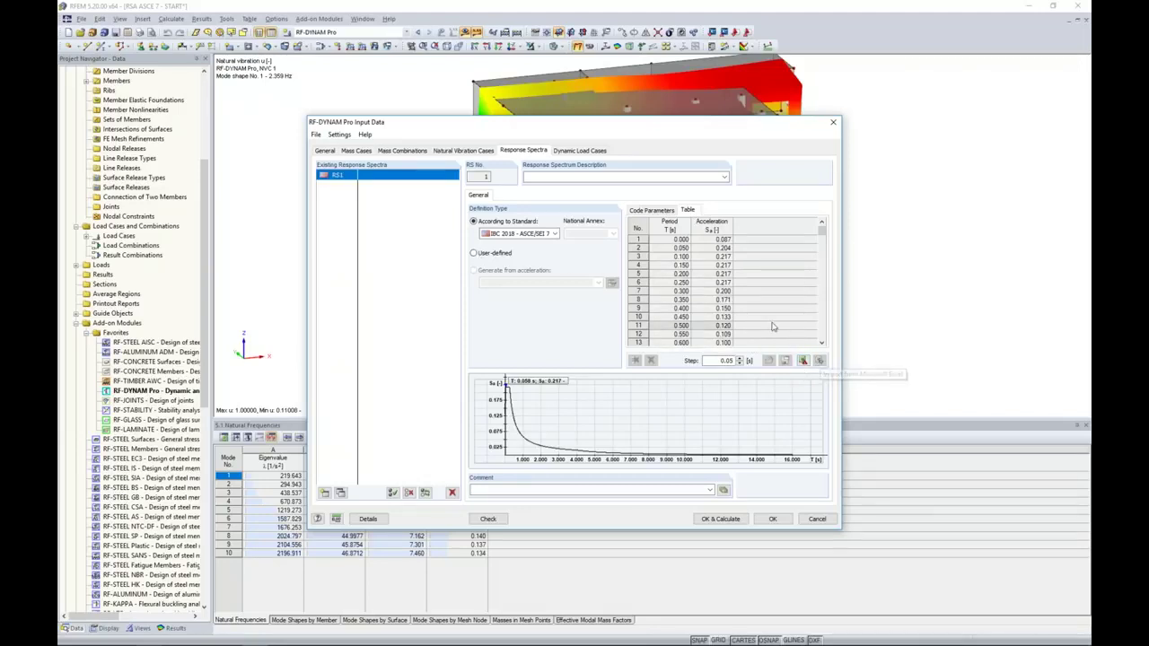
Assign natural vibration case NVC1 to dynamic load case DLC1 and apply response spectrum RS1 in the X and Y directions
click(563, 151)
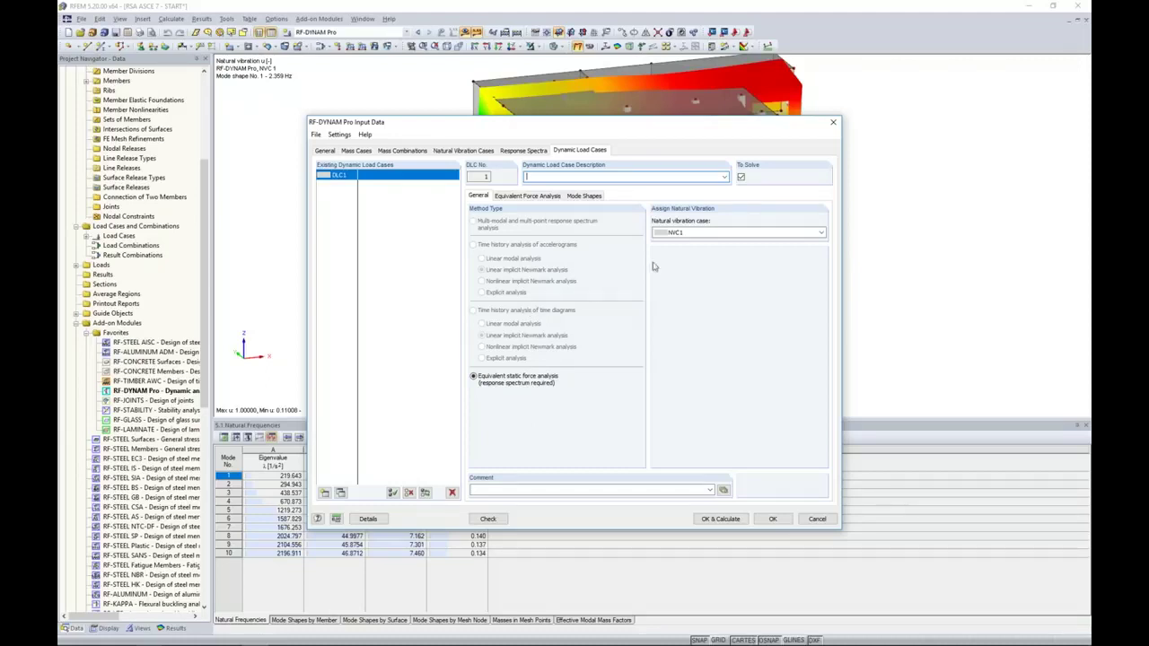
click(682, 233)
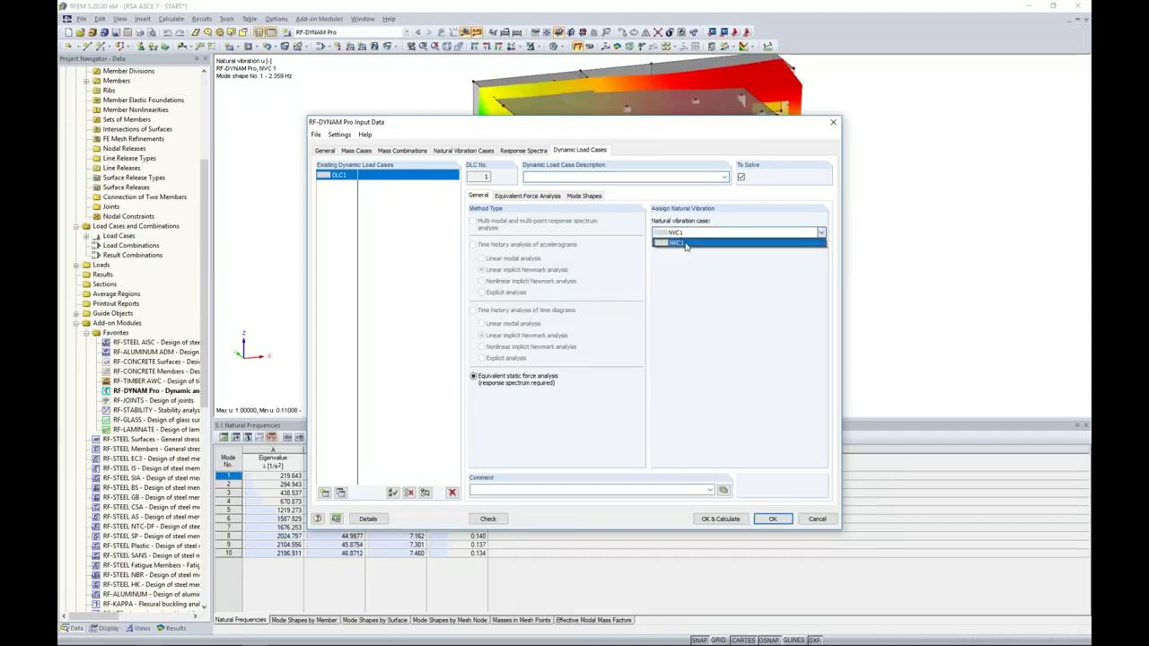
click(680, 243)
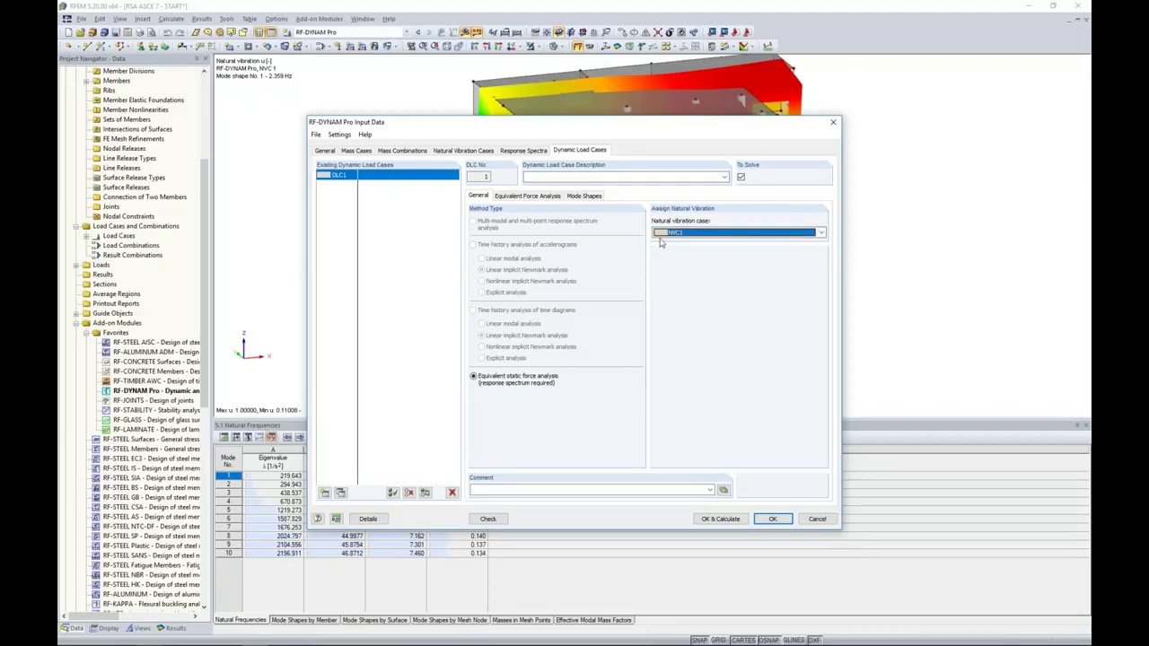
click(523, 196)
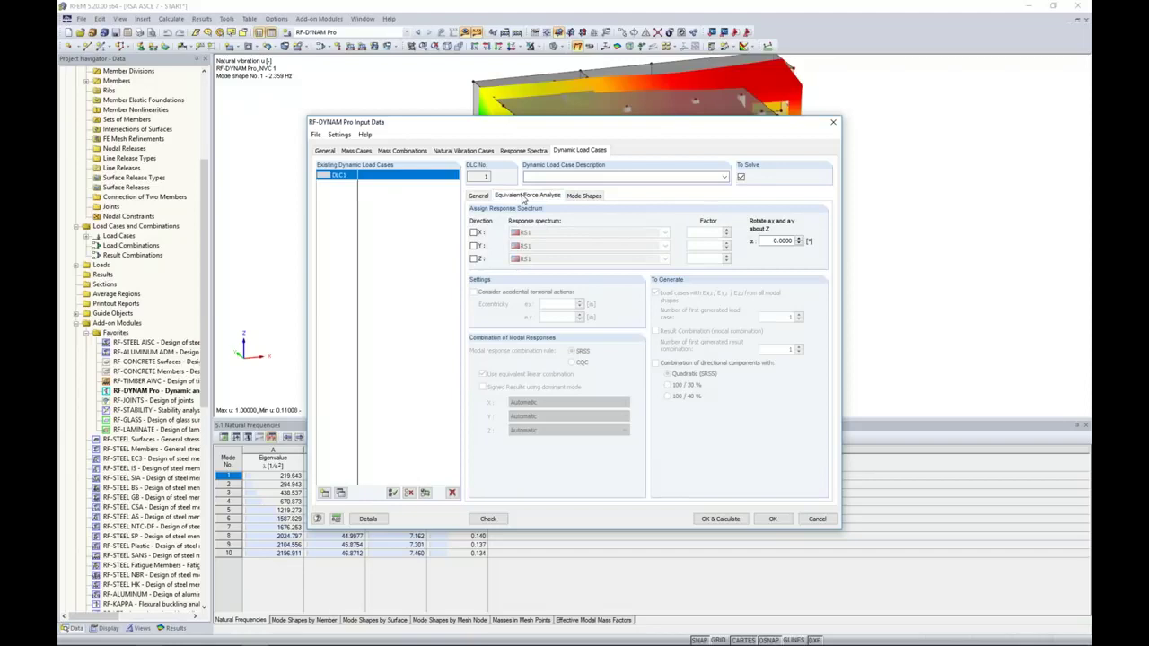
click(473, 233)
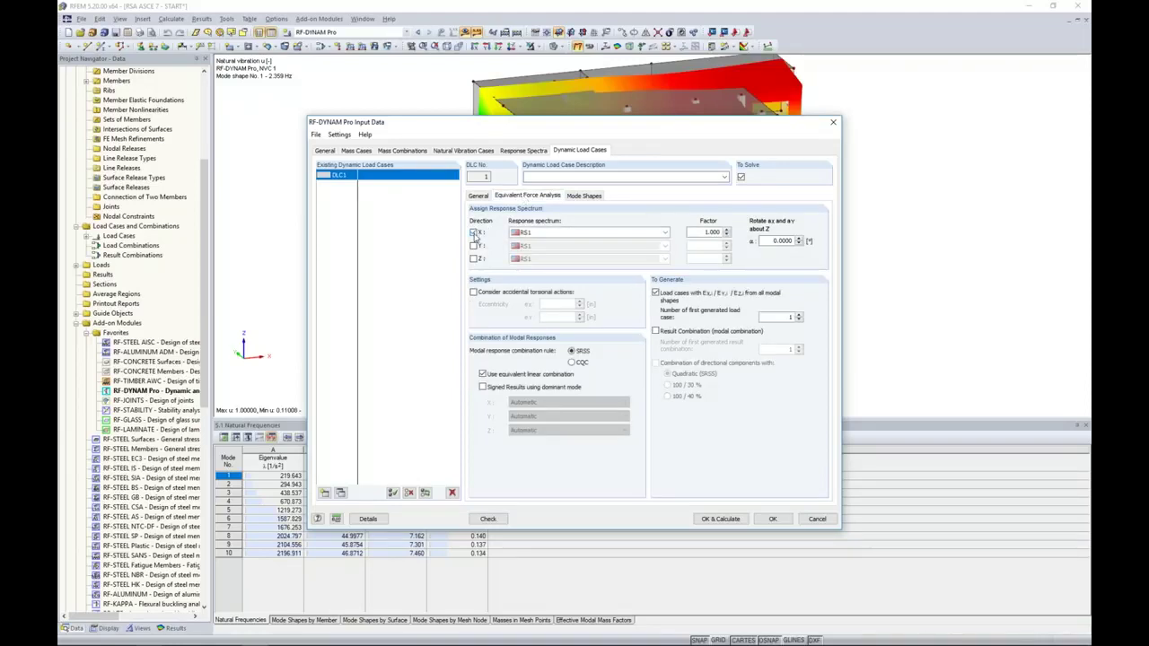
click(474, 246)
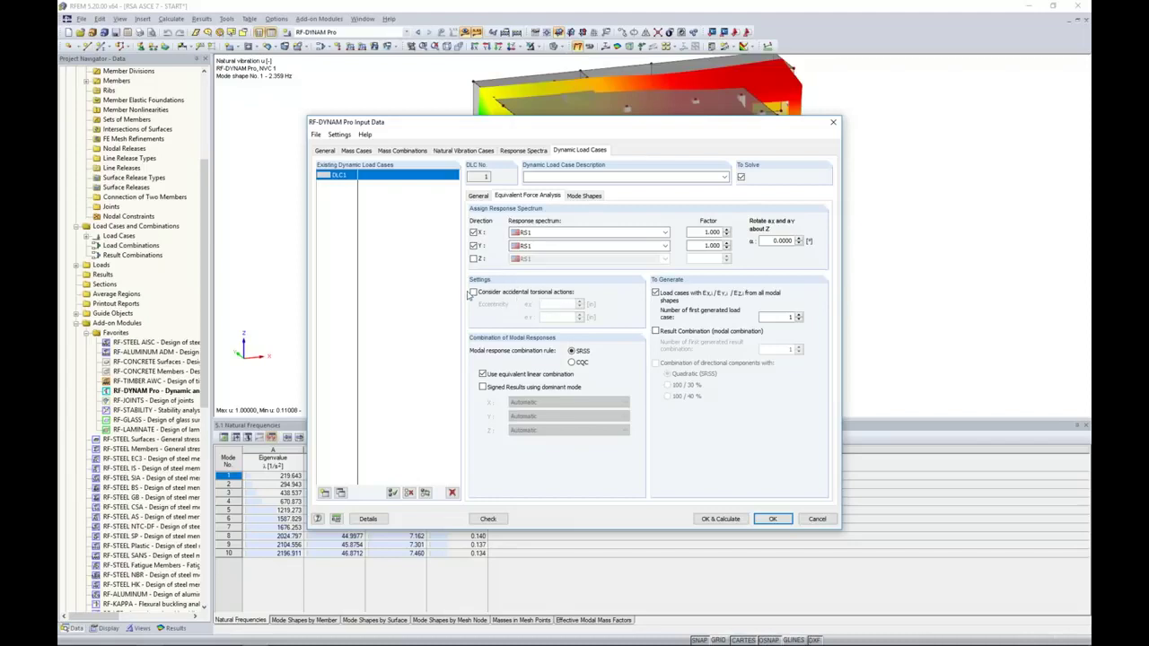
Consider accidental torsional actions in DLC1 with eccentricities of 47 in for eX and 24 in for eY
click(472, 293)
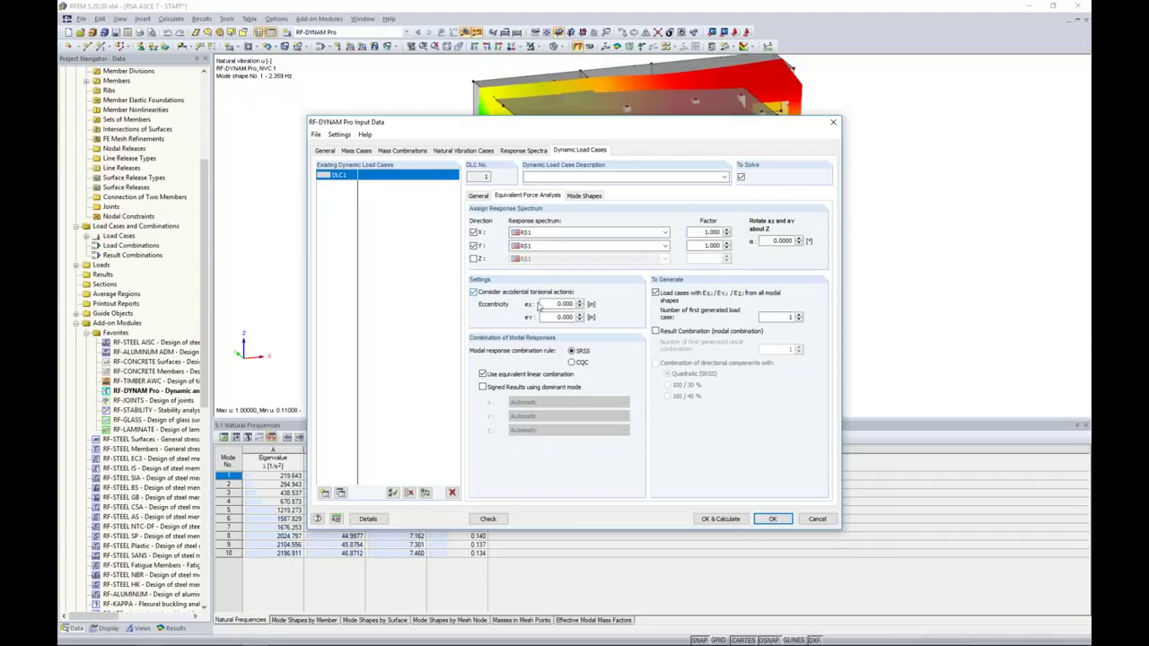
drag(580, 128, 754, 151)
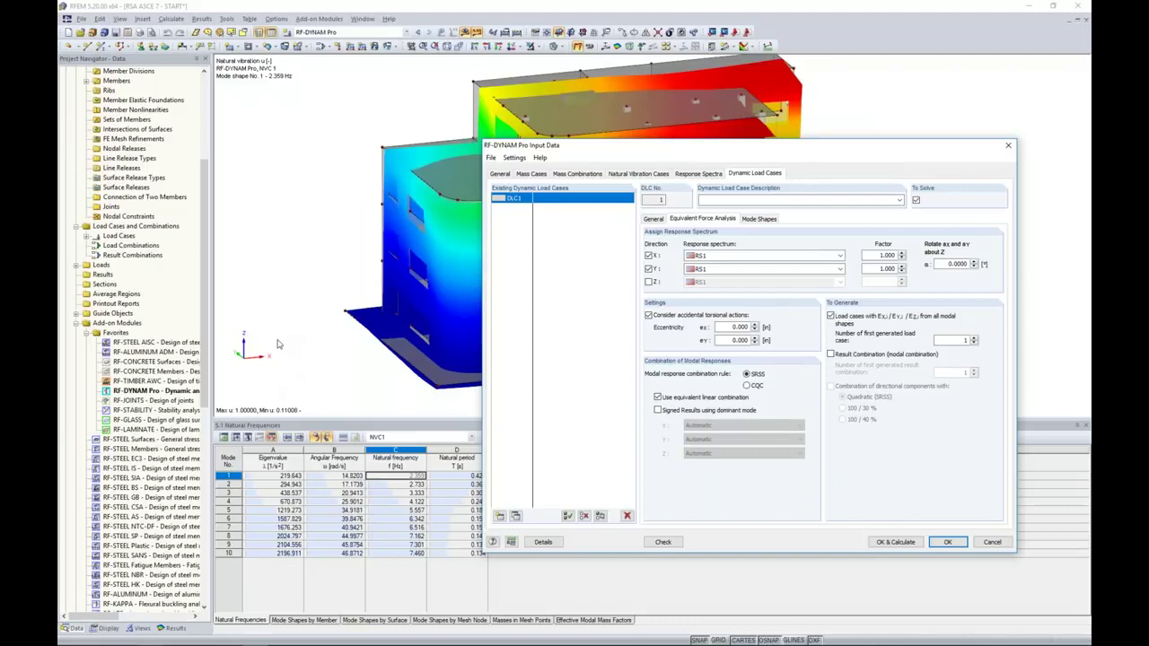
drag(581, 149, 480, 154)
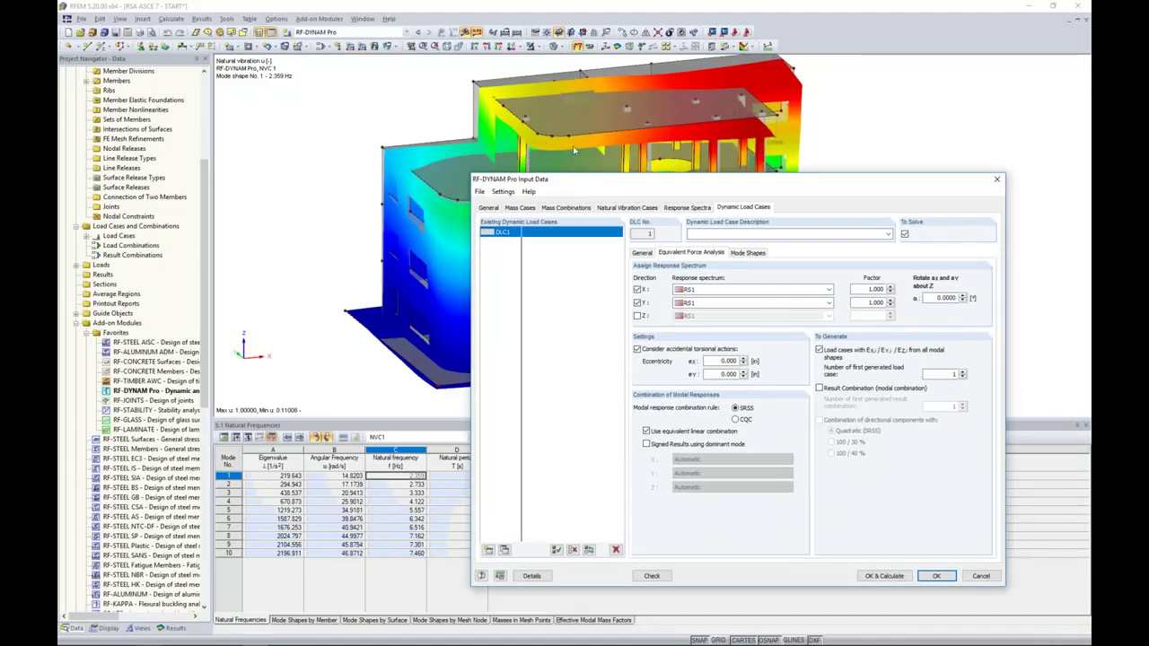
drag(686, 190, 625, 130)
drag(653, 300, 698, 300)
text(47)
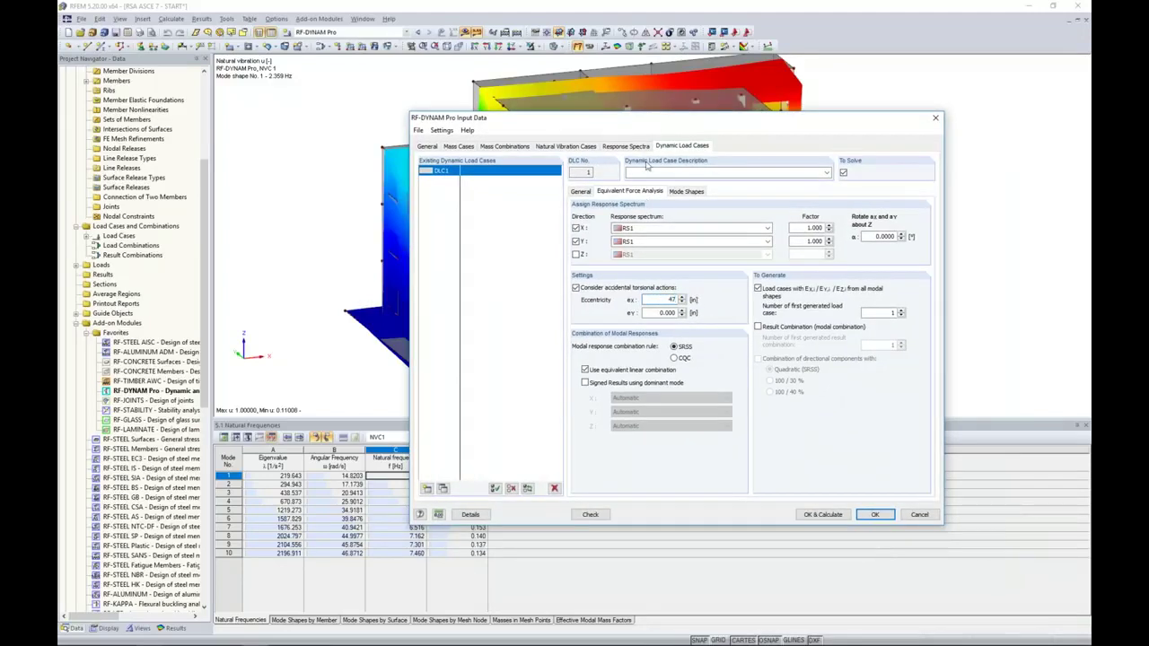
drag(647, 121, 753, 118)
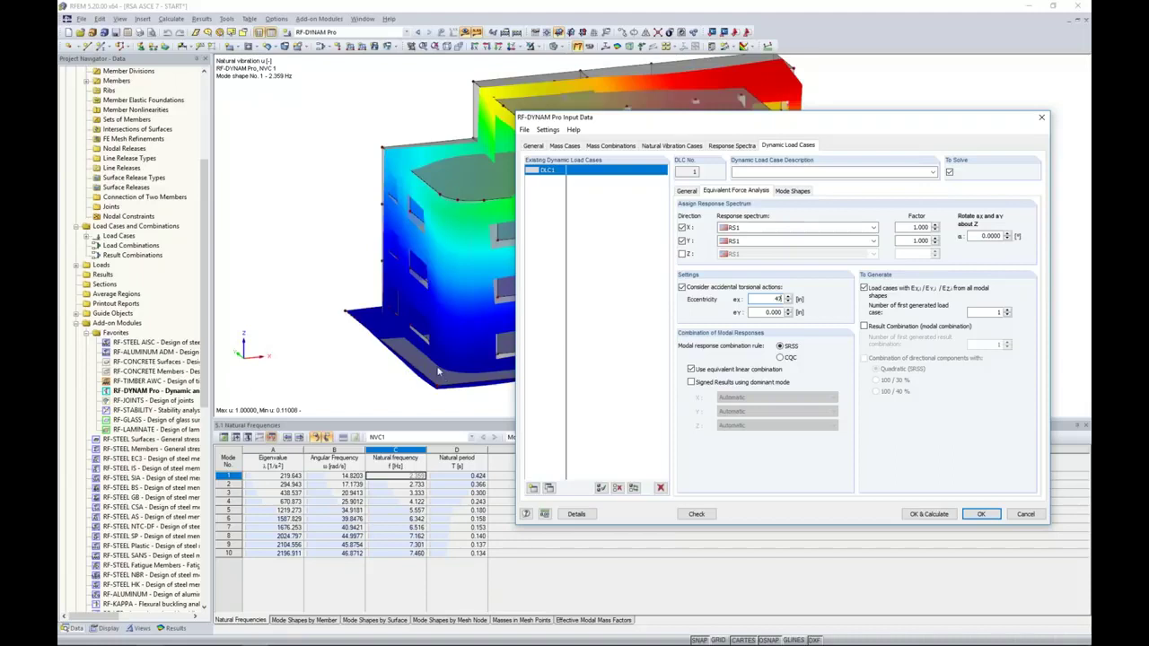
drag(628, 116, 444, 99)
key(Tab)
text(24)
click(583, 283)
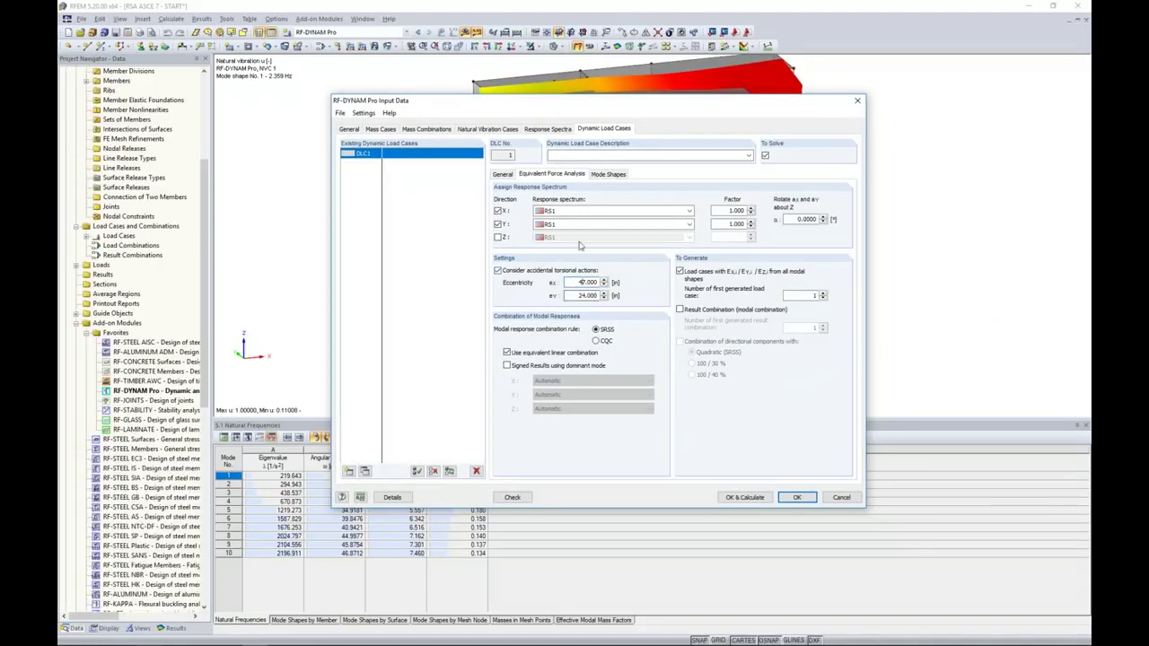
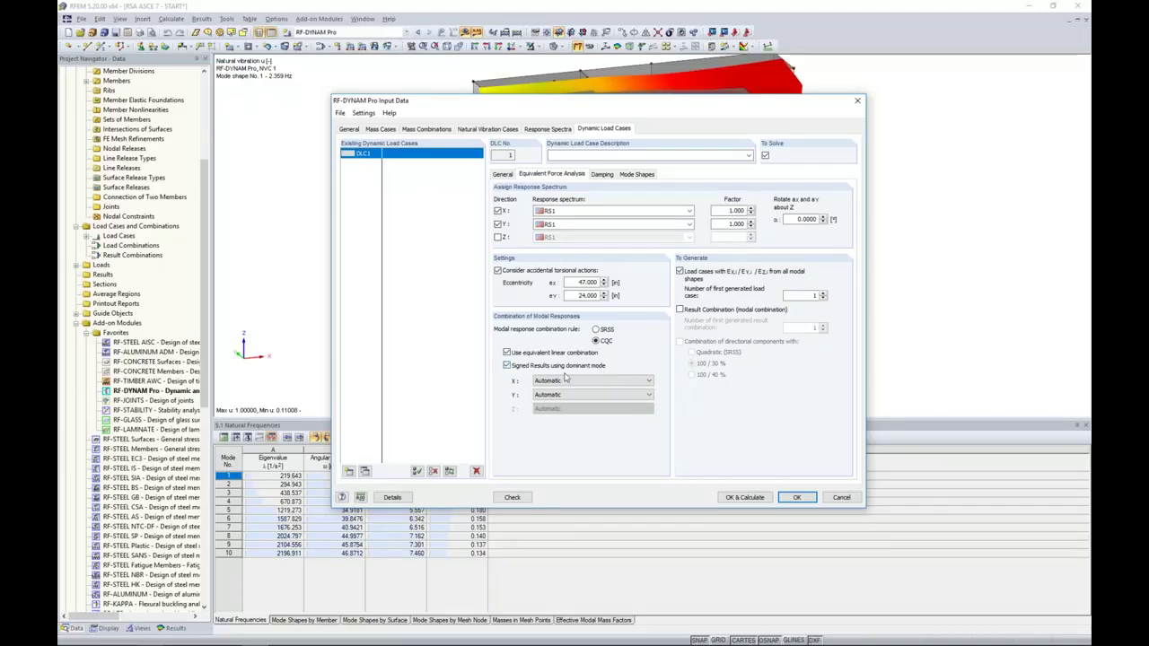
Review the dominant mode choices for X and generate modal result combinations for DLC1 with 100 / 30 % directional combination
click(560, 383)
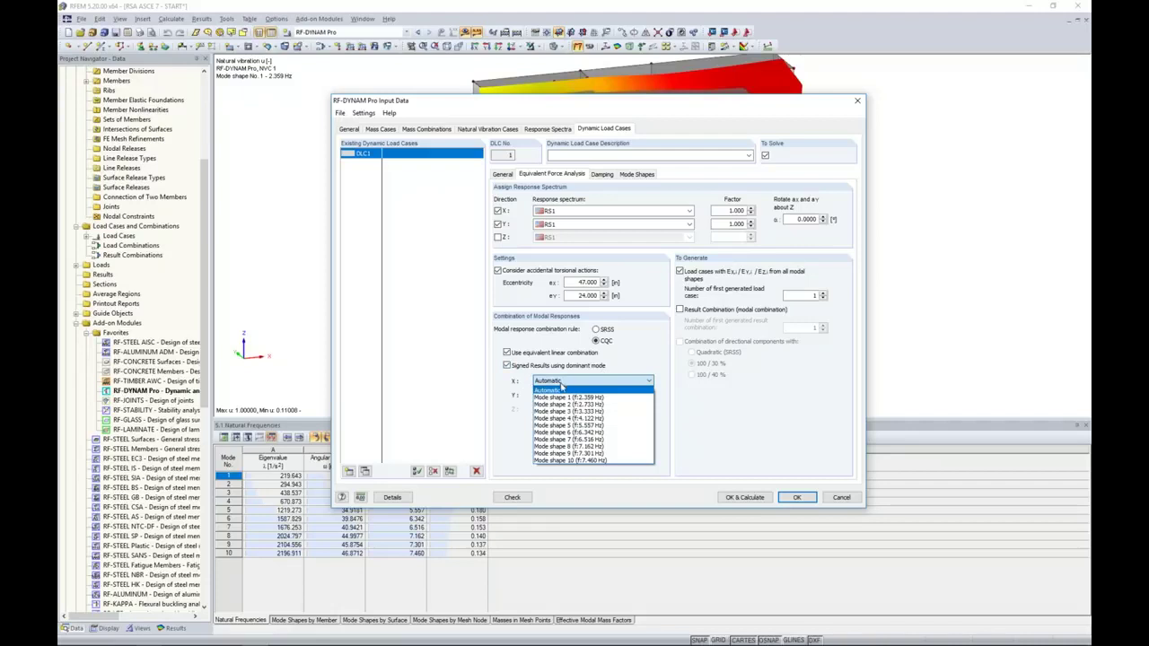
click(516, 439)
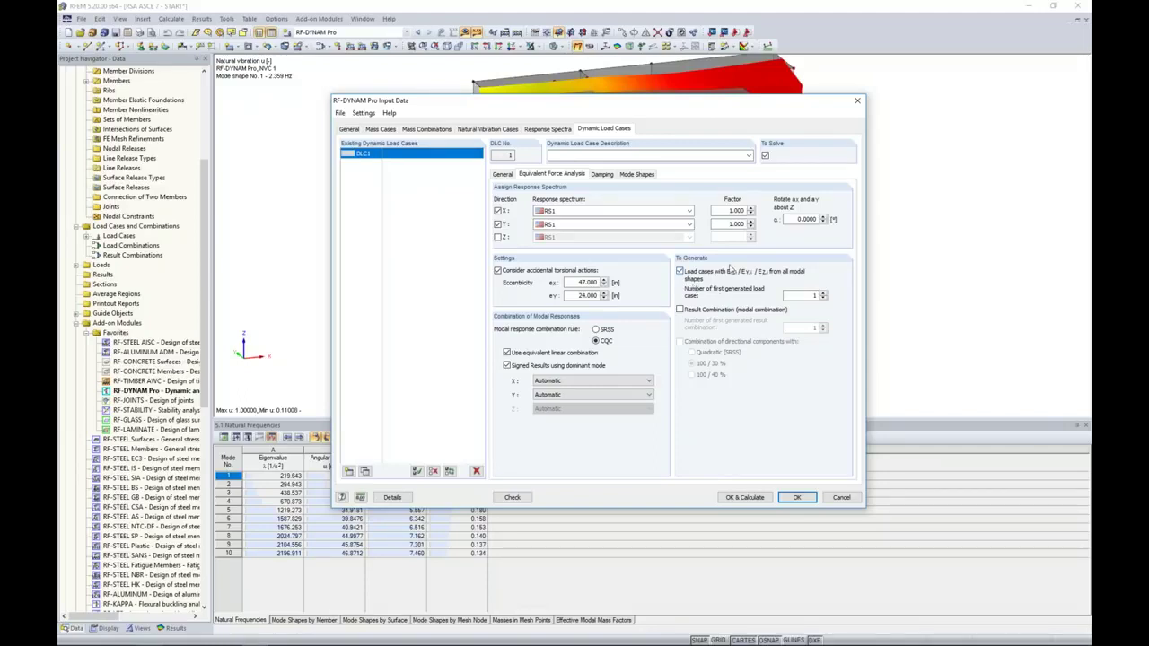
click(679, 310)
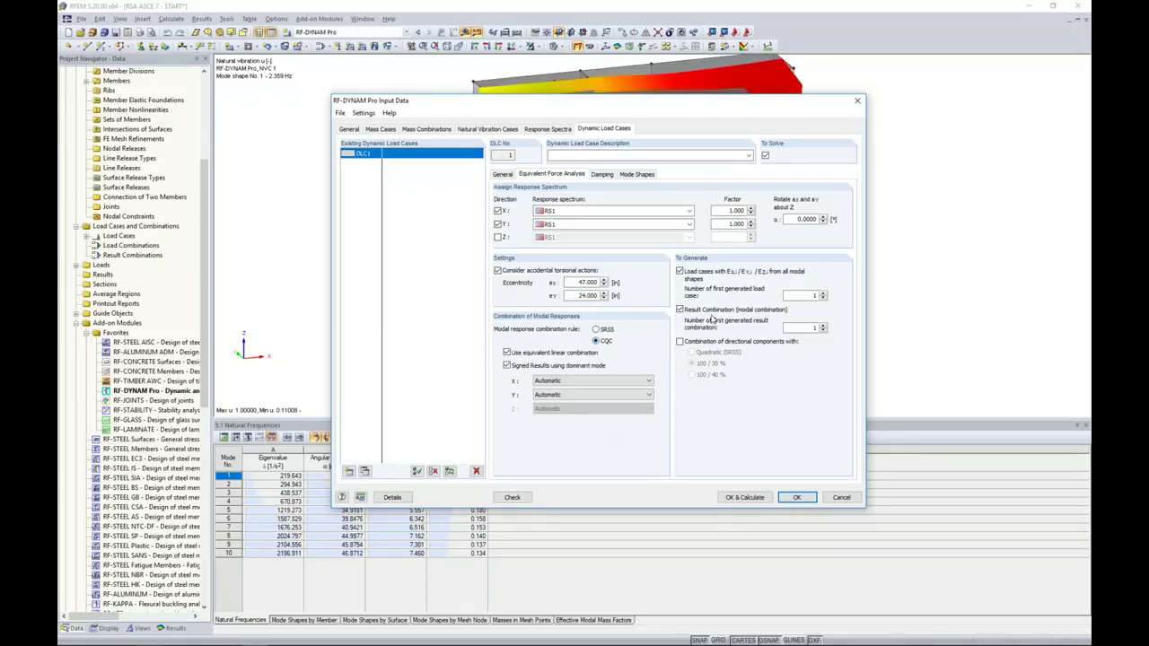
click(680, 342)
Set the display limit for generated equivalent loads to 100 in the calculation details and calculate the dynamic analysis
click(395, 497)
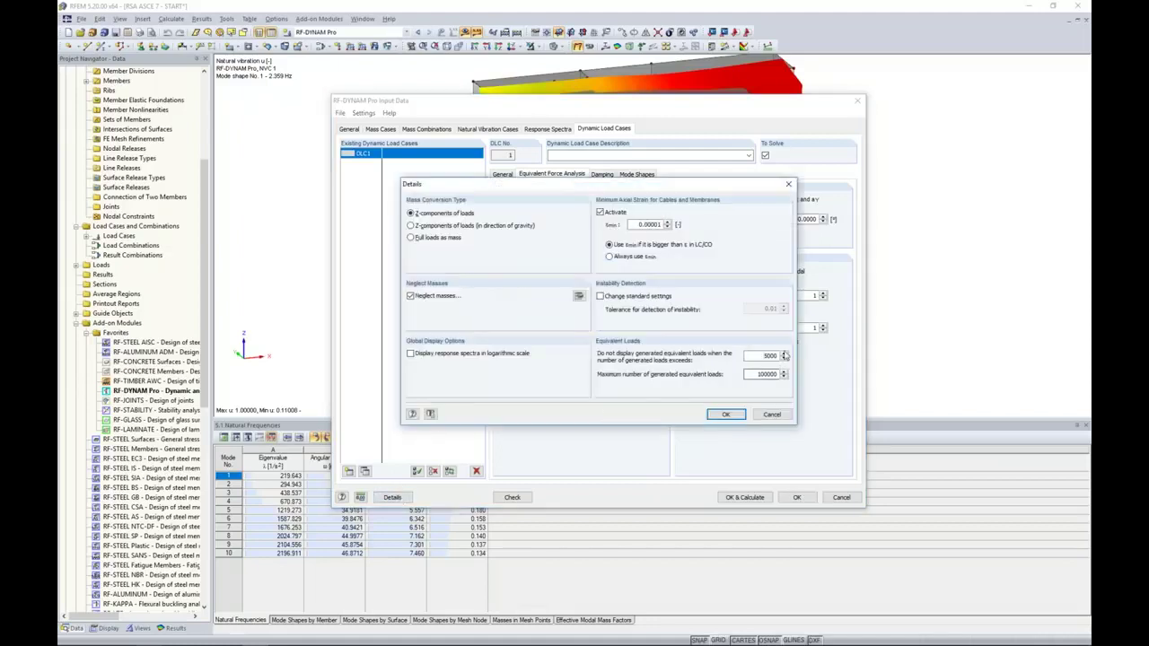
drag(759, 356, 785, 357)
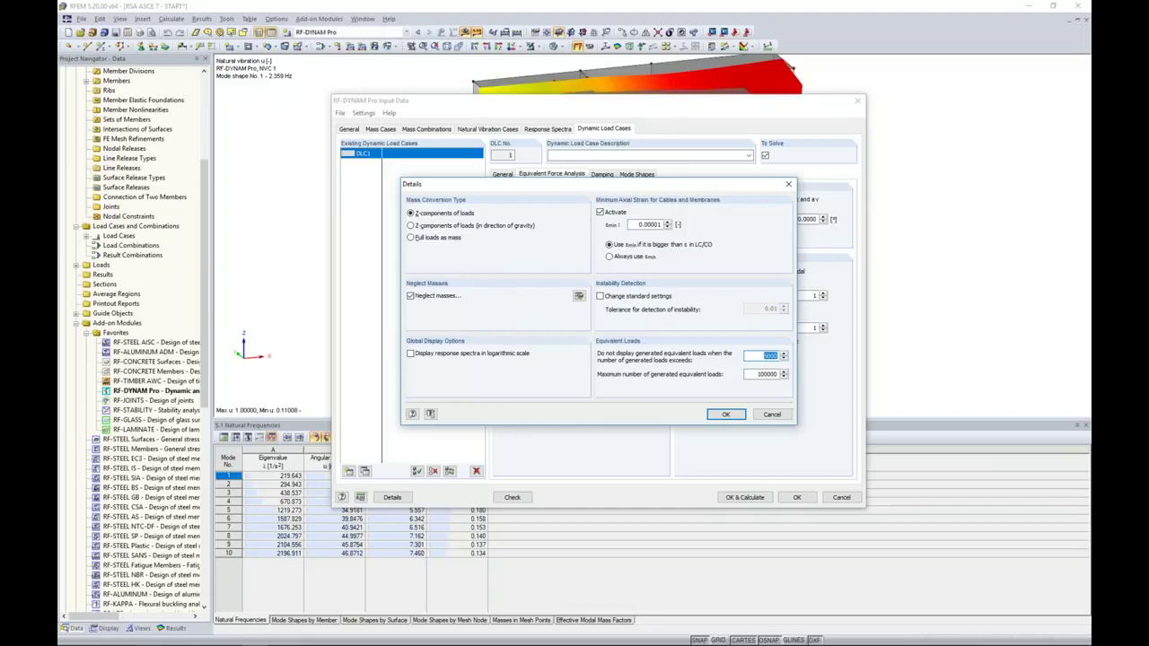
text(100)
click(723, 414)
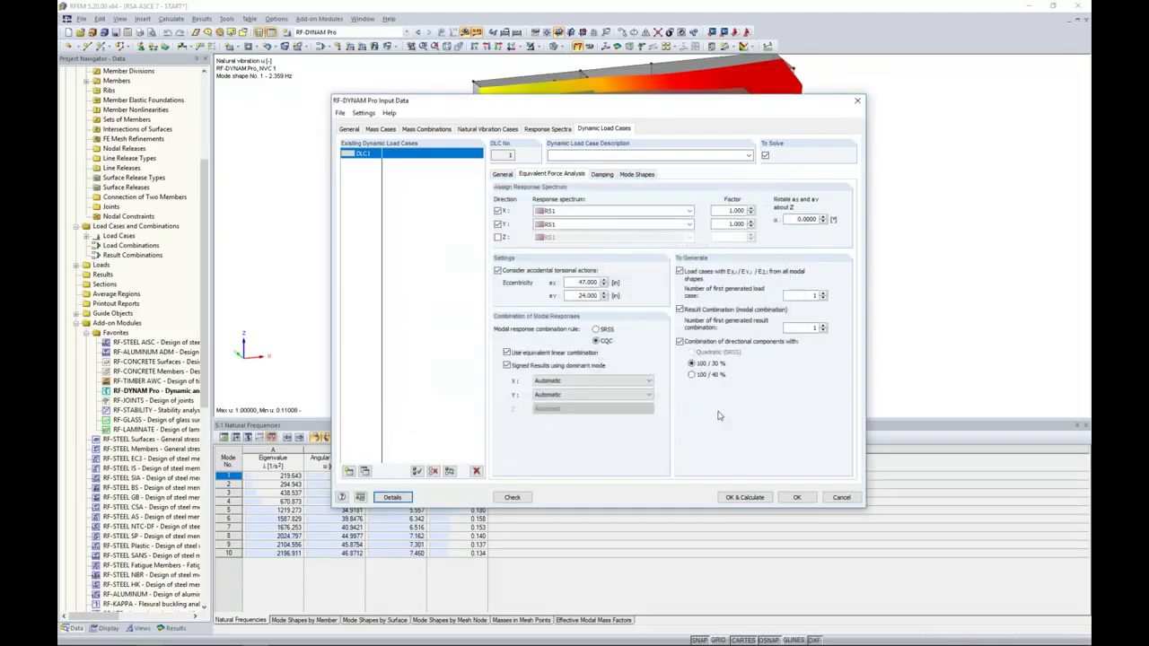
click(745, 497)
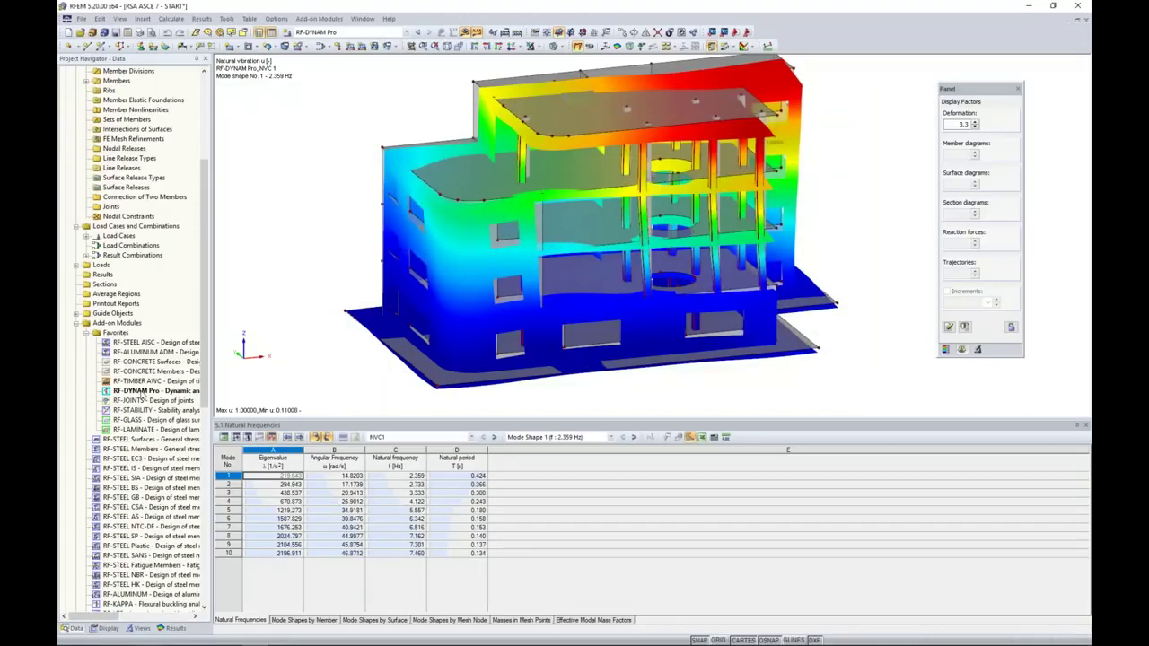
Reopen the RF-DYNAM Pro input data and assign Lehr's damping with D = 0.05 to dynamic load case DLC1
double_click(142, 396)
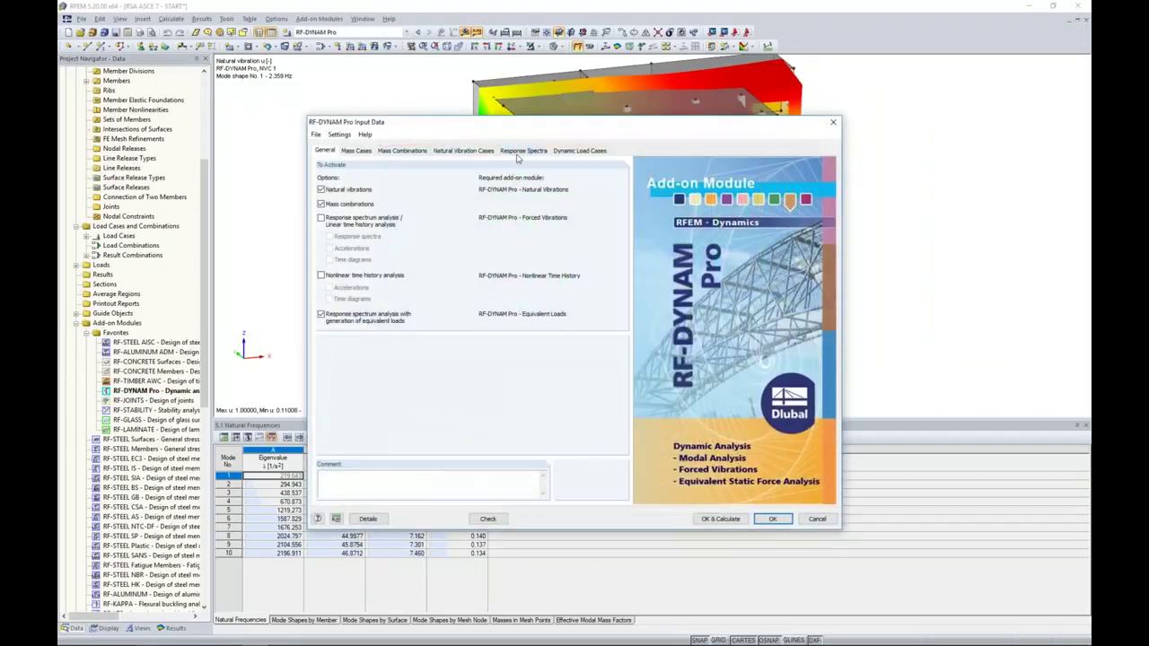
click(575, 151)
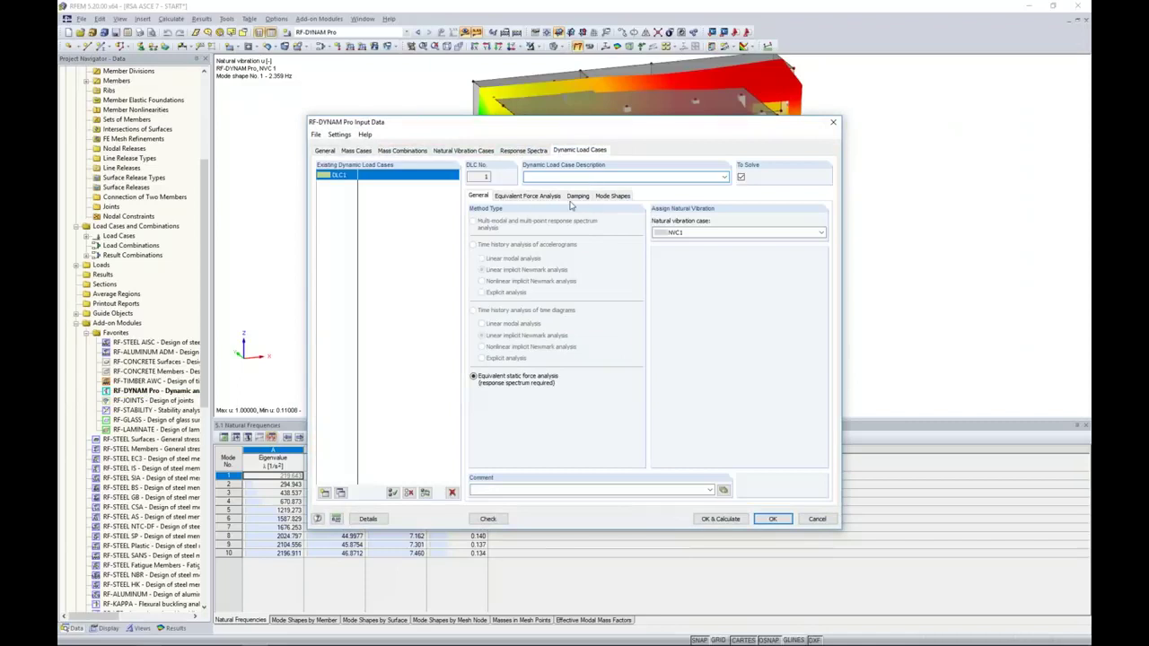
click(576, 197)
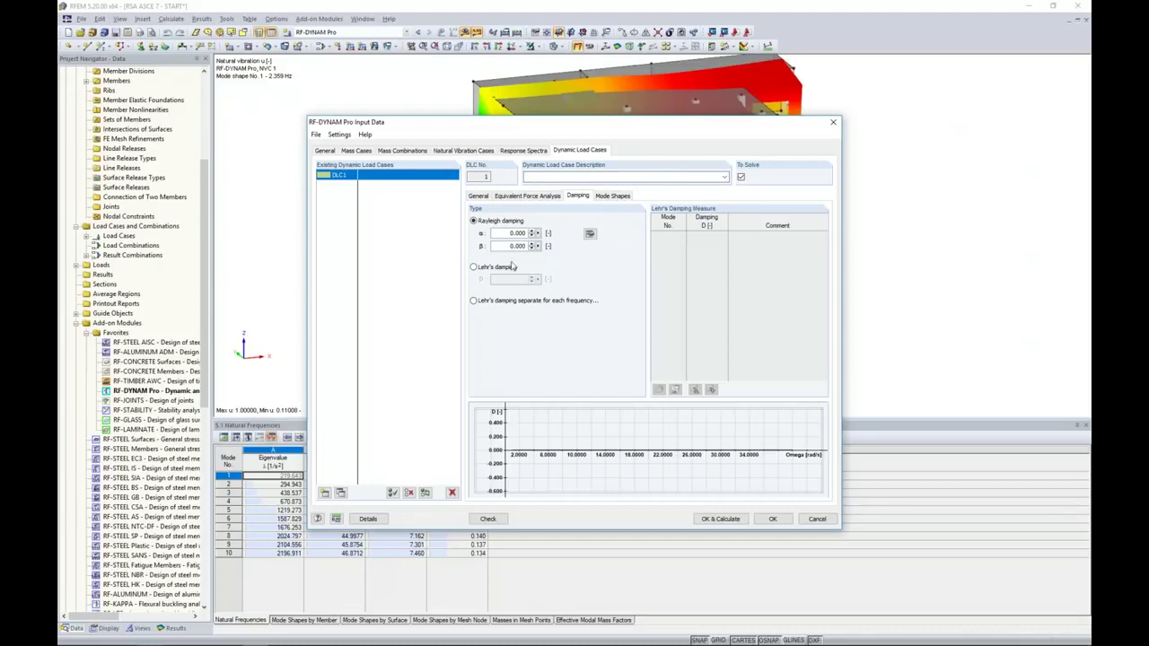
click(547, 197)
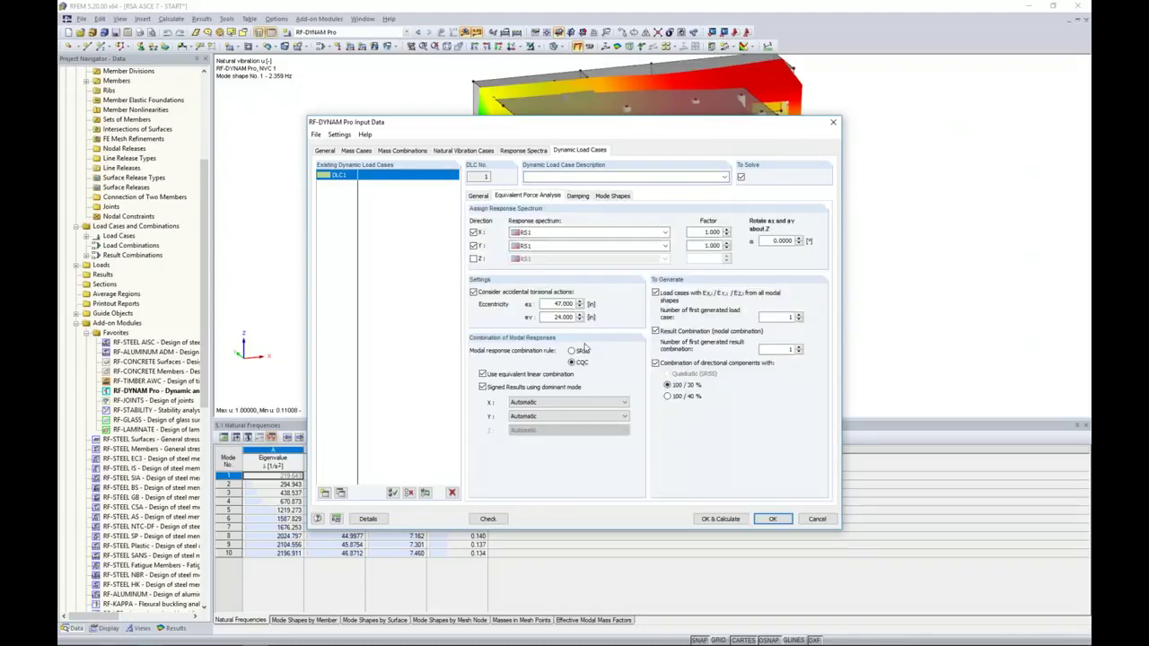
click(581, 198)
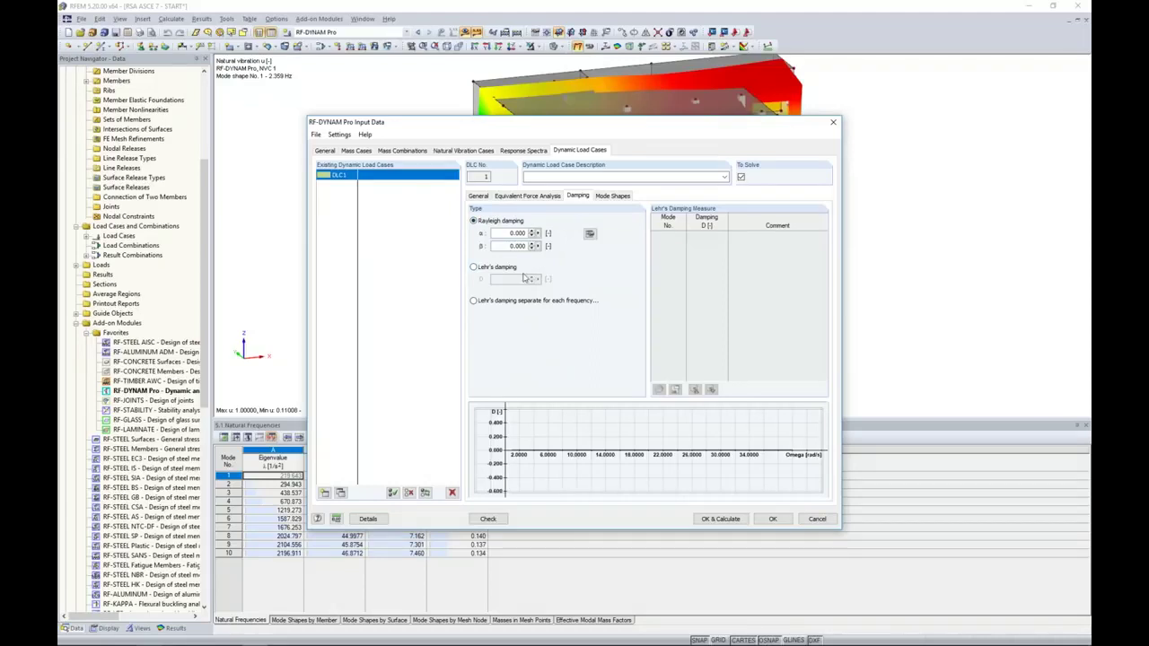
click(473, 267)
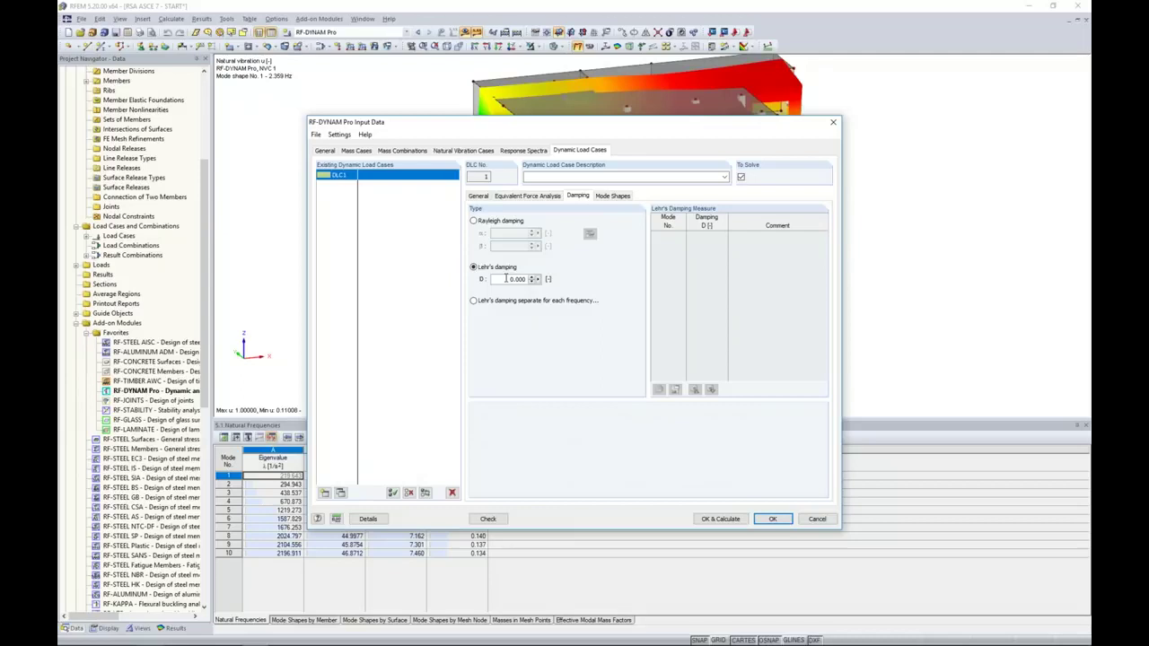
double_click(504, 279)
text(0.05)
click(473, 301)
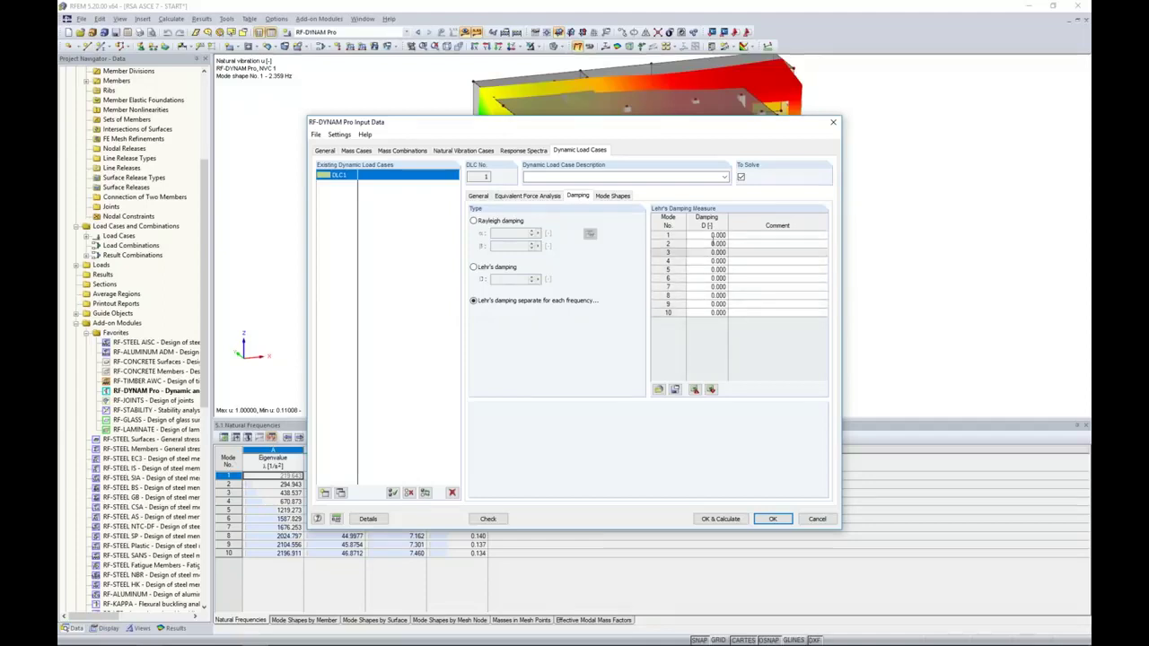
click(475, 269)
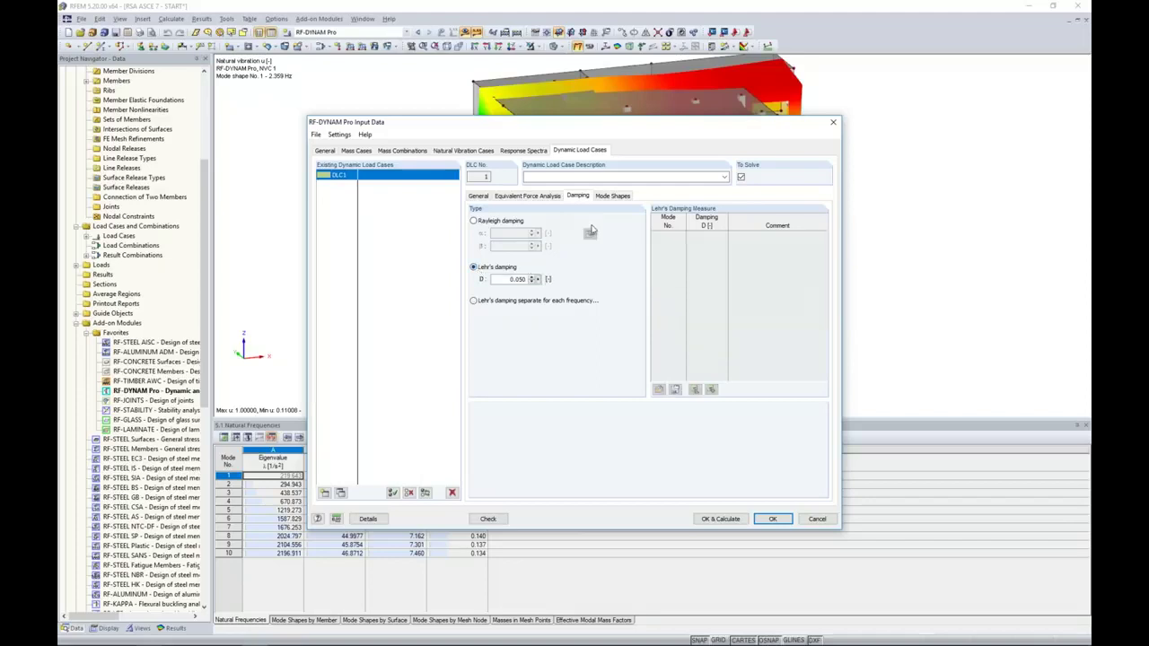
Deselect DLC1 mode shapes with an effective modal mass factor below 0.03 and calculate the dynamic analysis
click(612, 196)
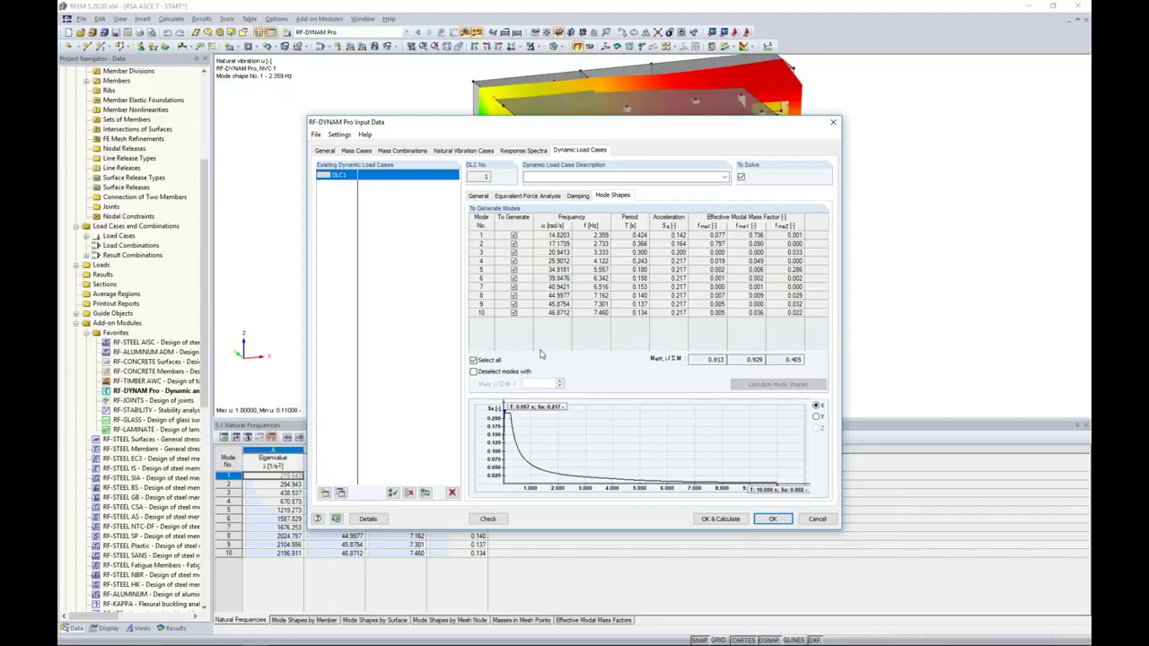
click(473, 371)
double_click(541, 384)
text(0.03)
click(718, 520)
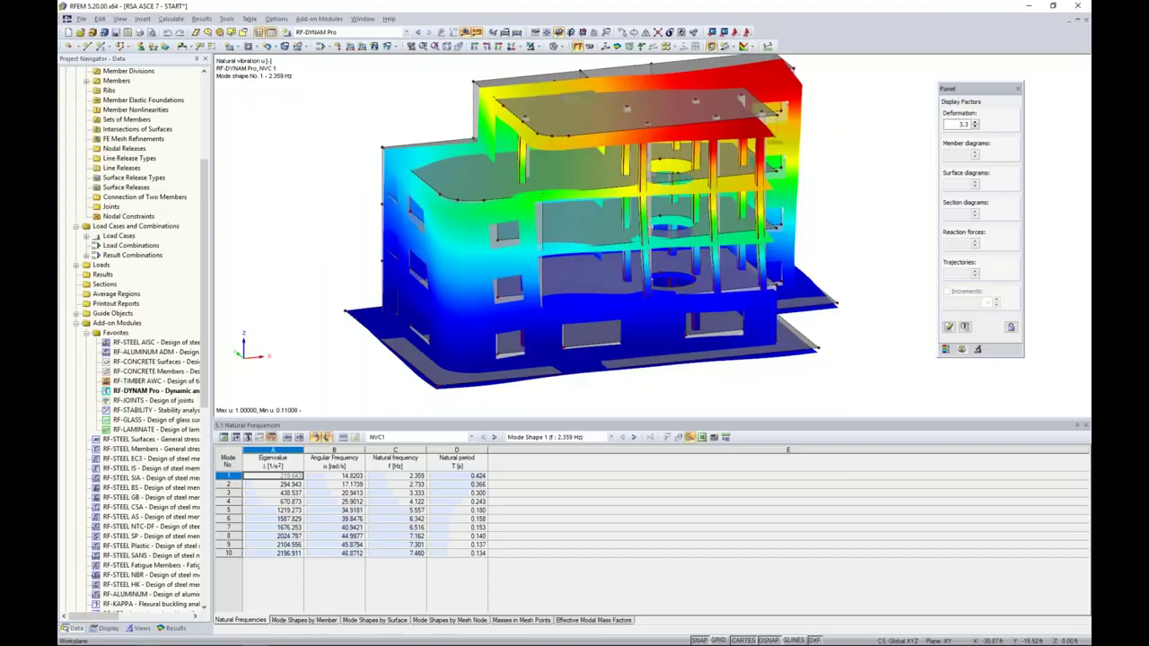
Show the DLC1 results table and examine the X-excitation equivalent loads for mode shape 1
click(472, 437)
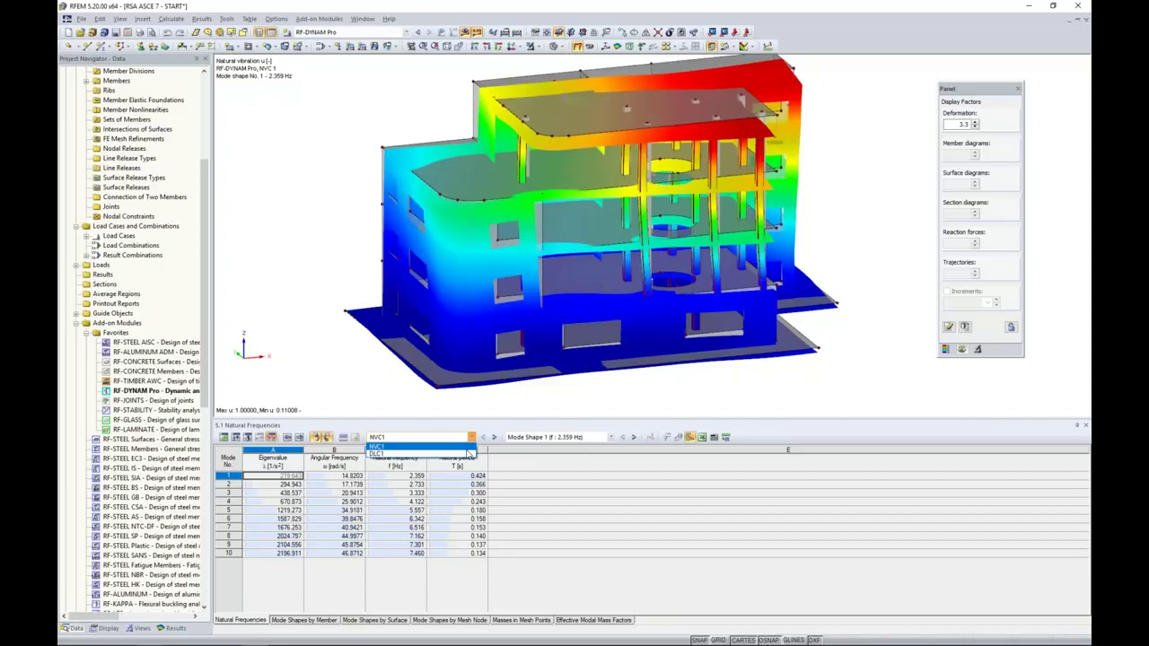
click(466, 454)
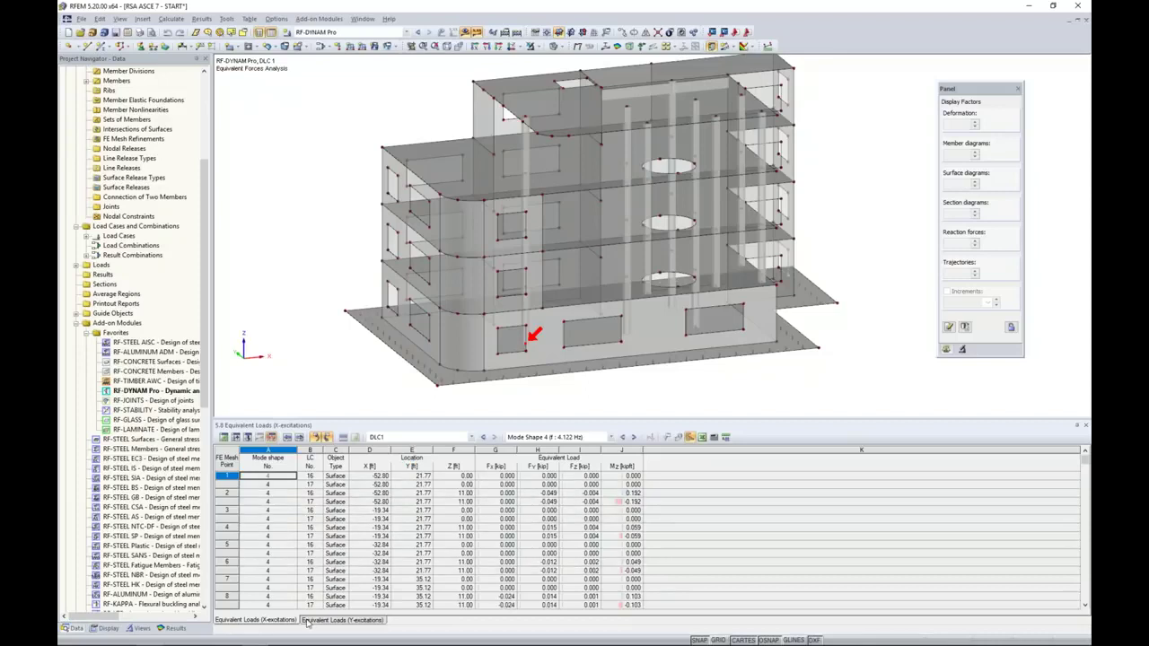
click(611, 438)
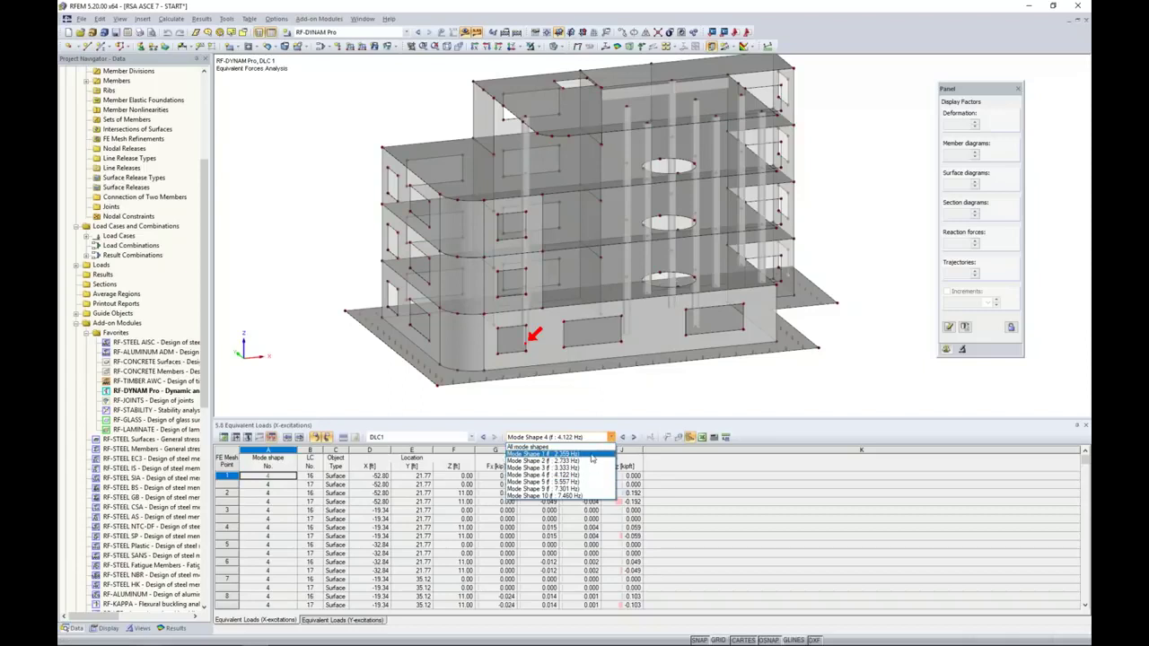
click(592, 458)
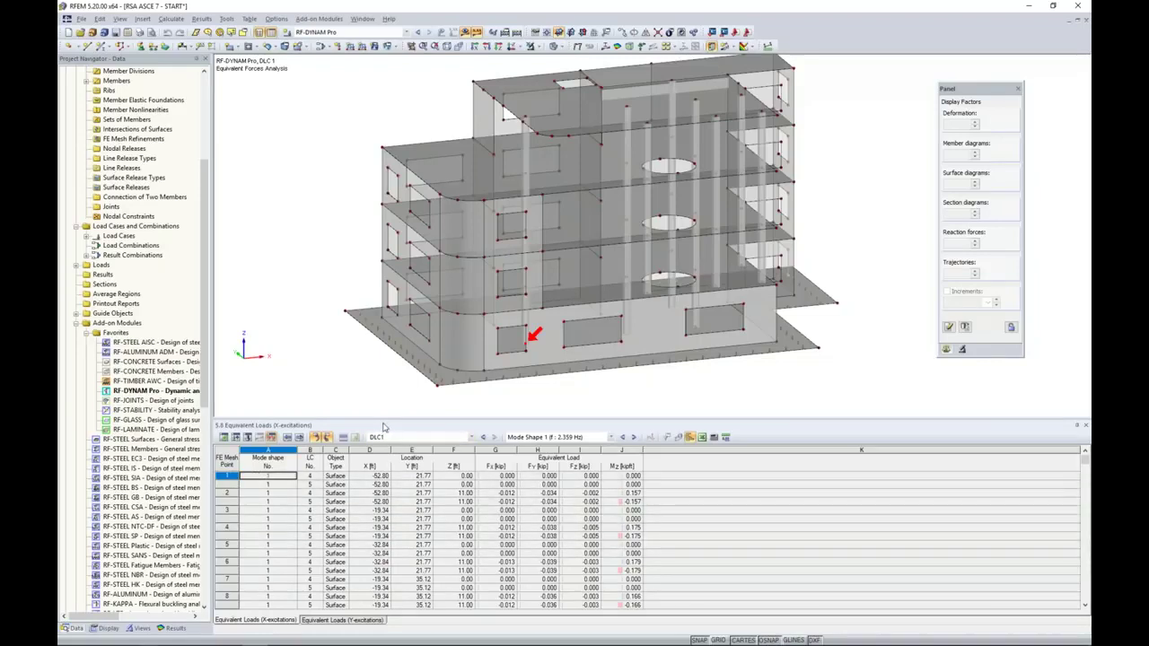
click(561, 337)
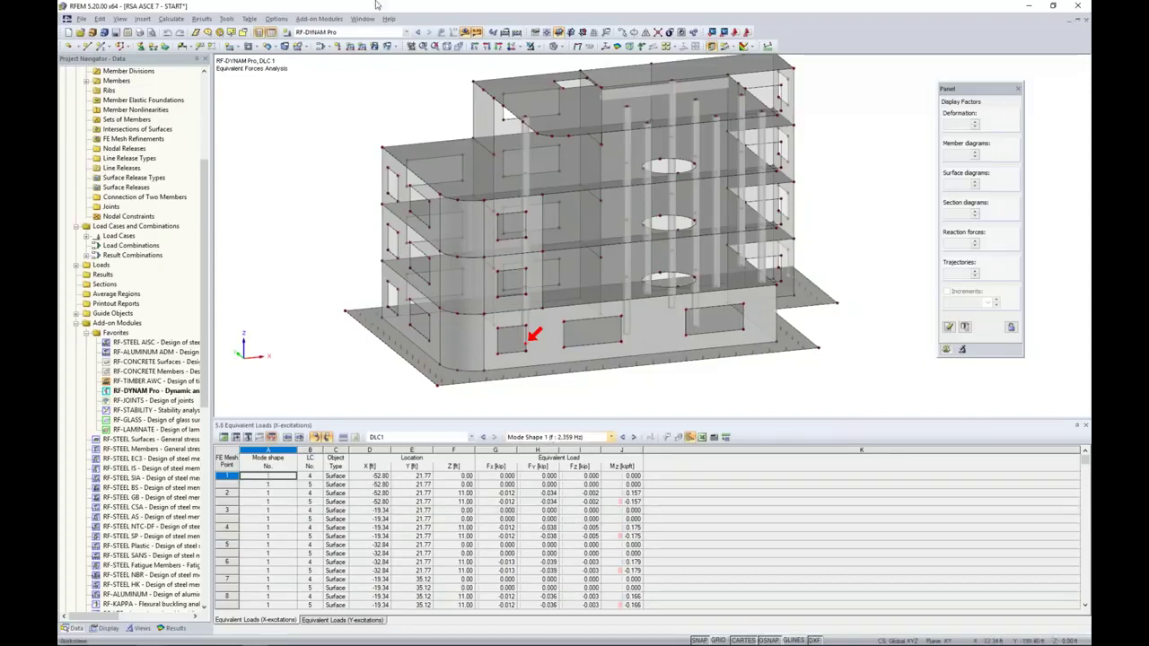
Review the load cases generated from DLC1, checking the mode shape 1 cases by direction and torsion sign
click(320, 45)
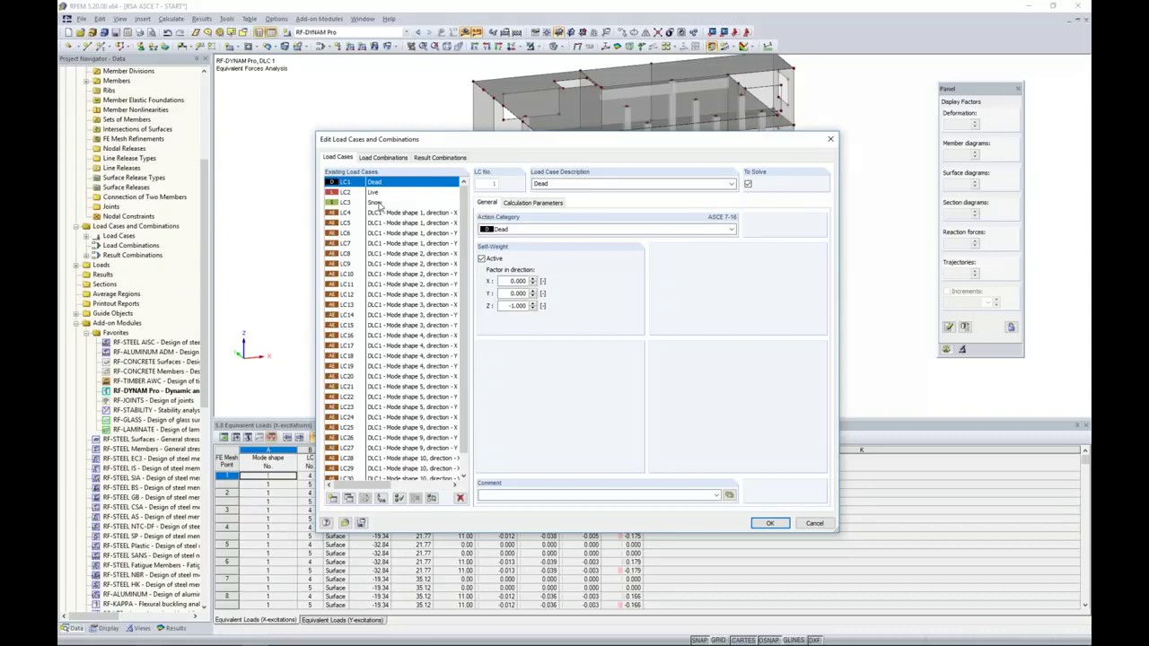
drag(372, 487, 422, 489)
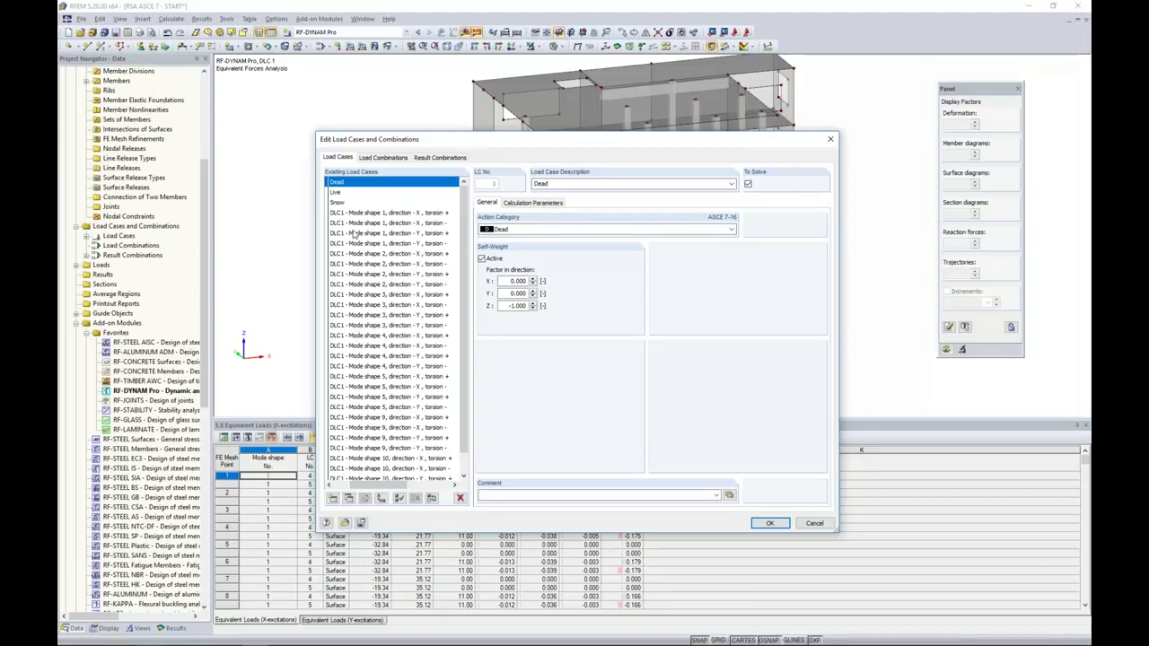
click(356, 212)
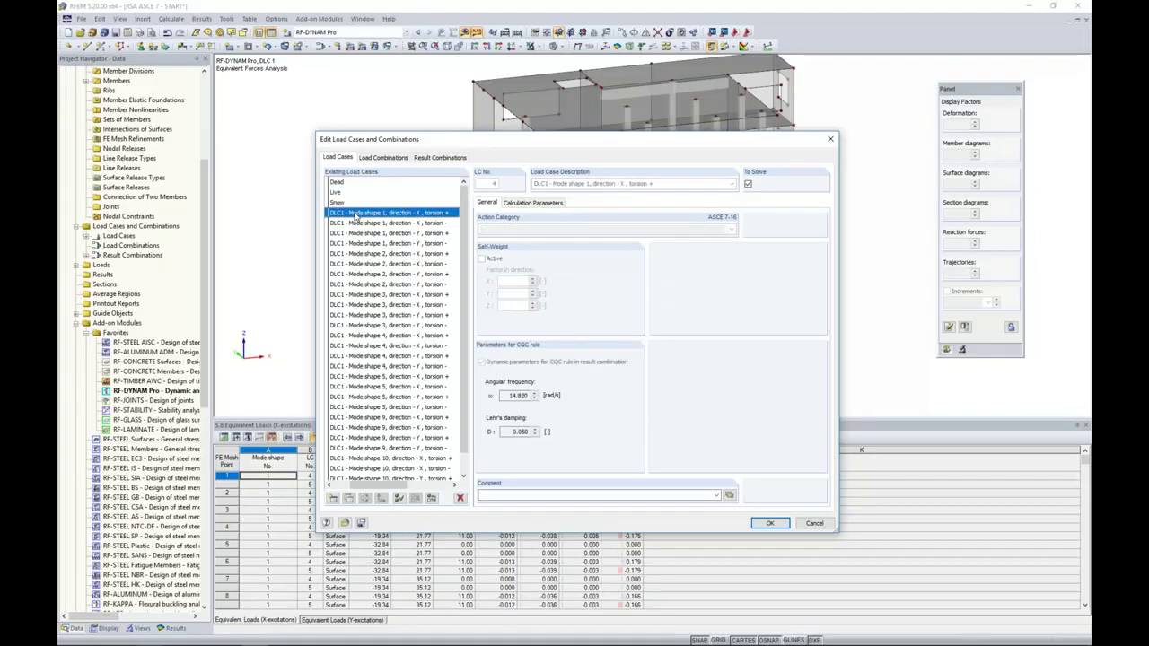
click(435, 223)
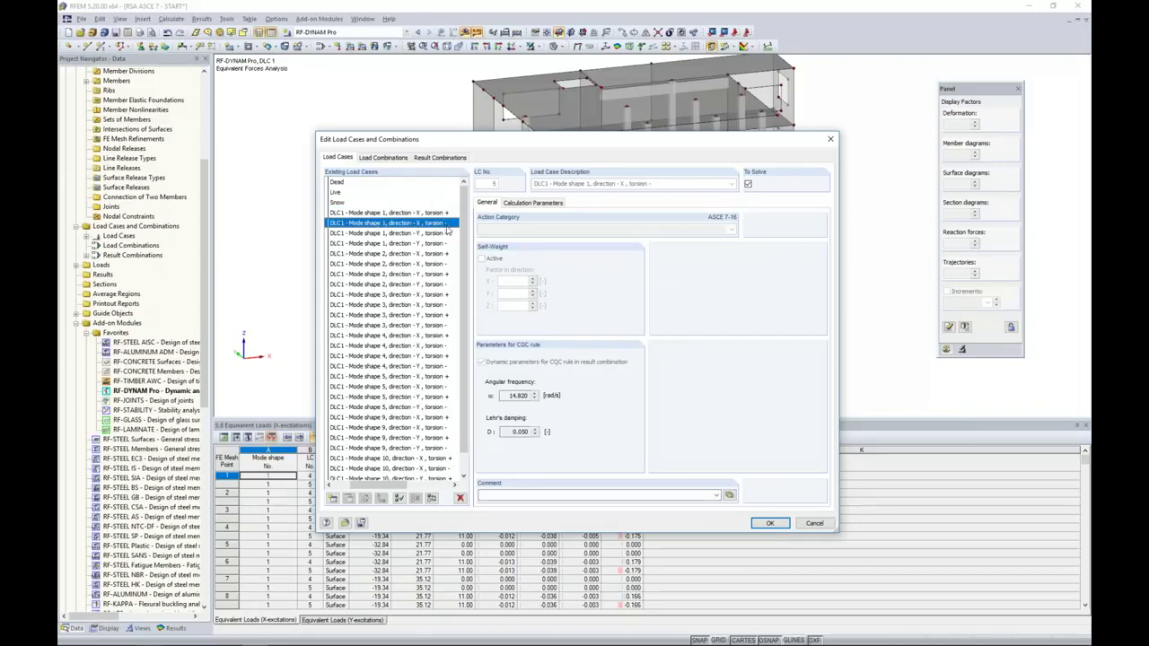
click(395, 233)
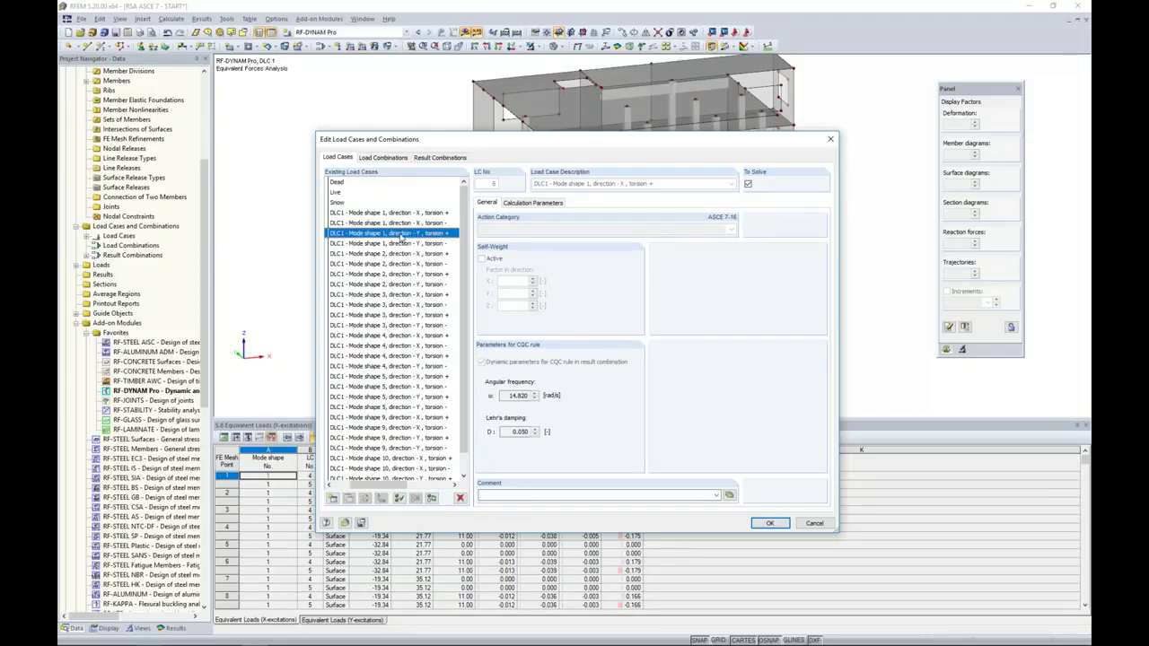
scroll(461, 260, down, 1)
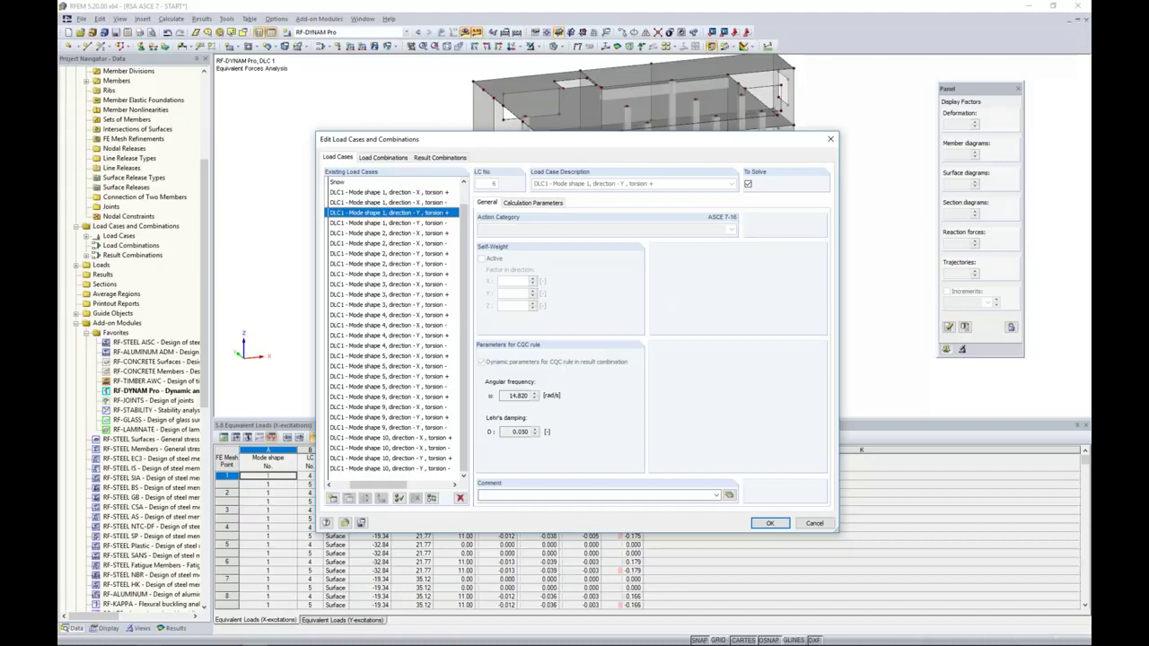
Examine the loading and calculation parameters of result combination RC1, the DLC1 result envelope in X
click(430, 159)
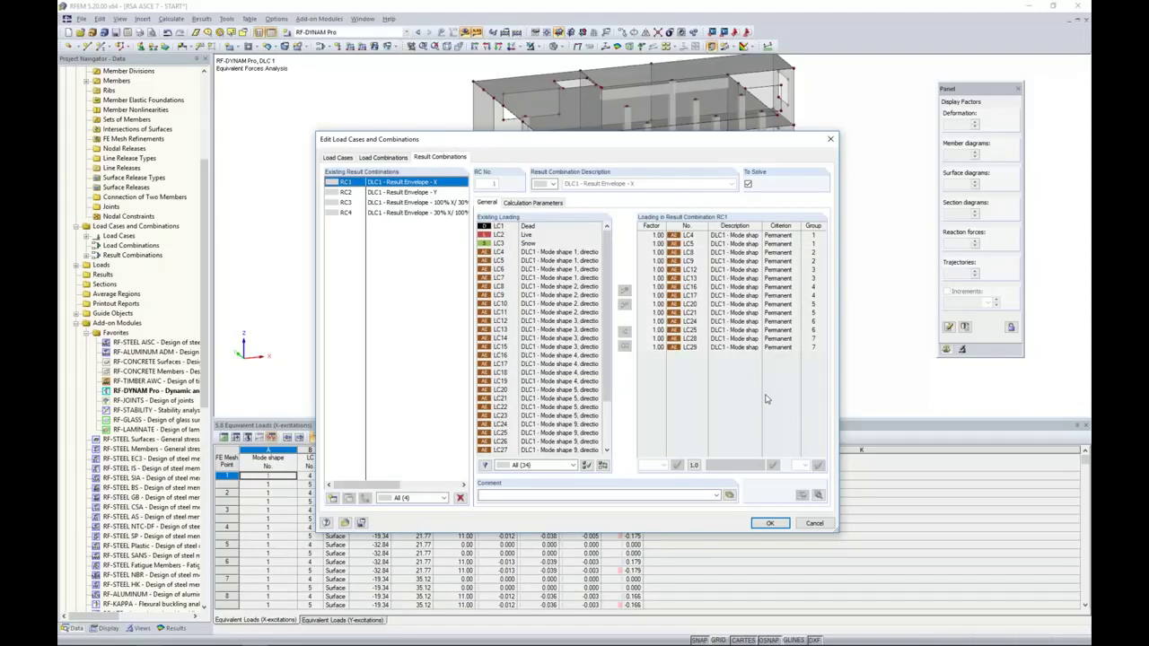
drag(762, 225, 807, 227)
drag(706, 454, 717, 455)
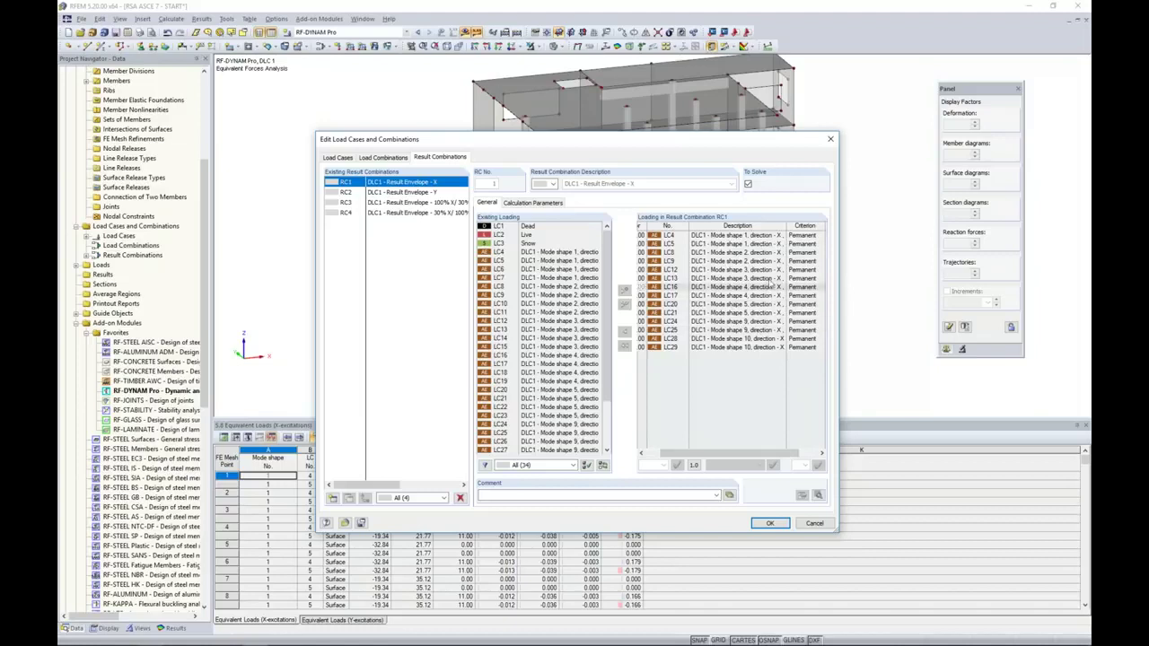
drag(786, 227, 822, 227)
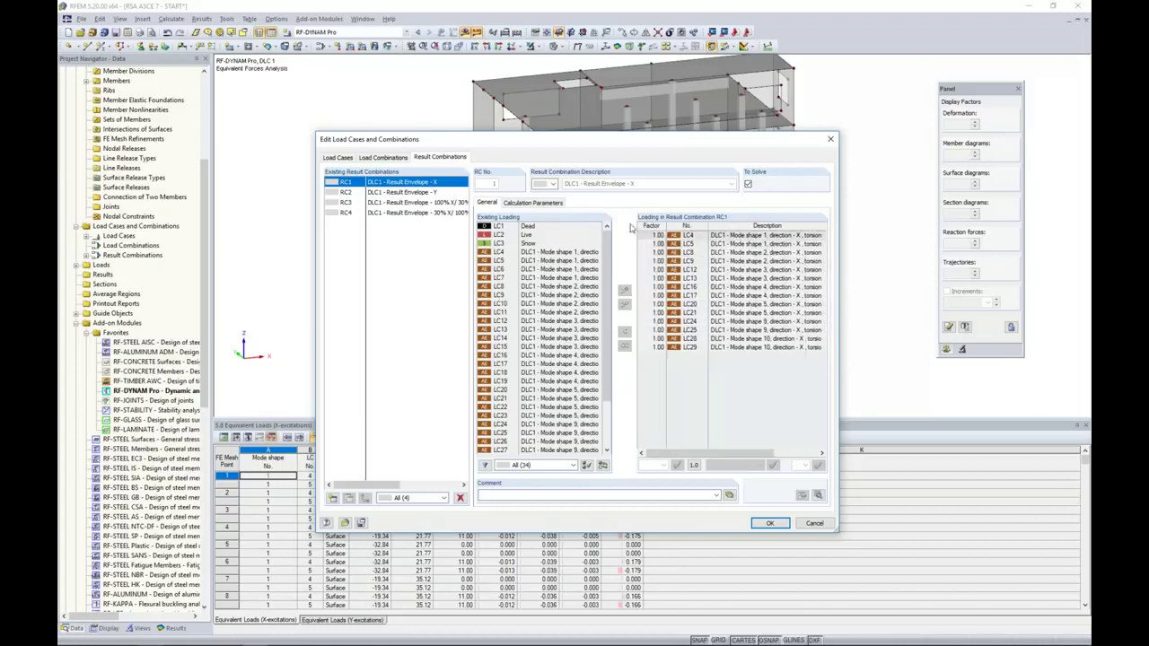
click(532, 203)
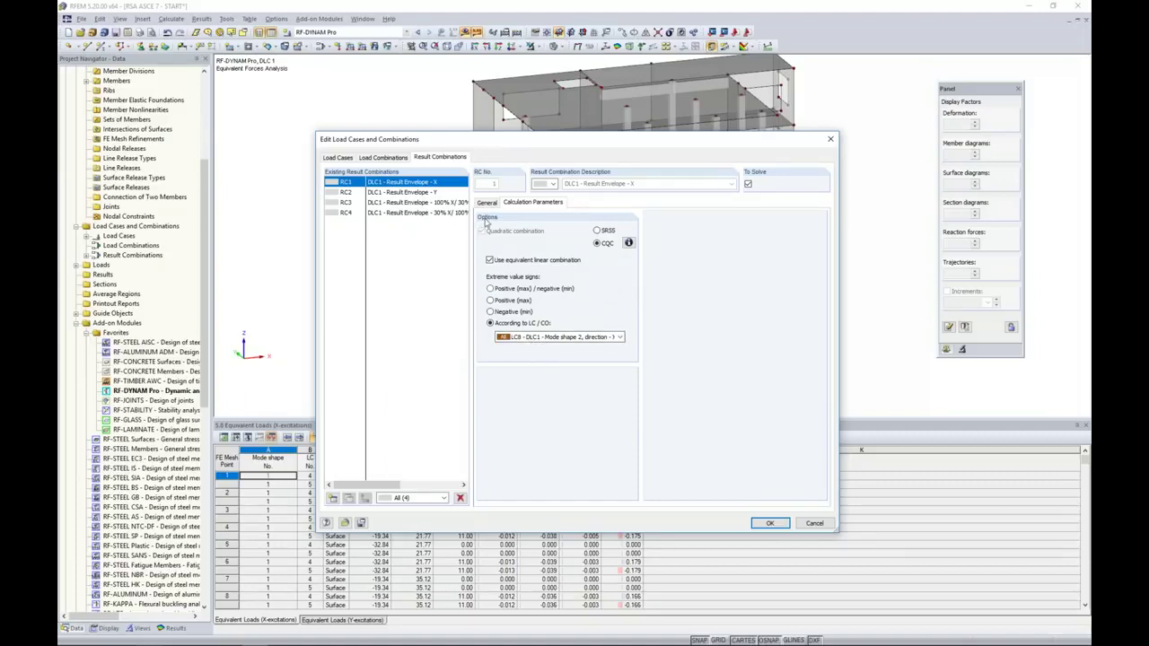
Examine the calculation parameters and loading of result combination RC2, the DLC1 result envelope in Y
click(429, 193)
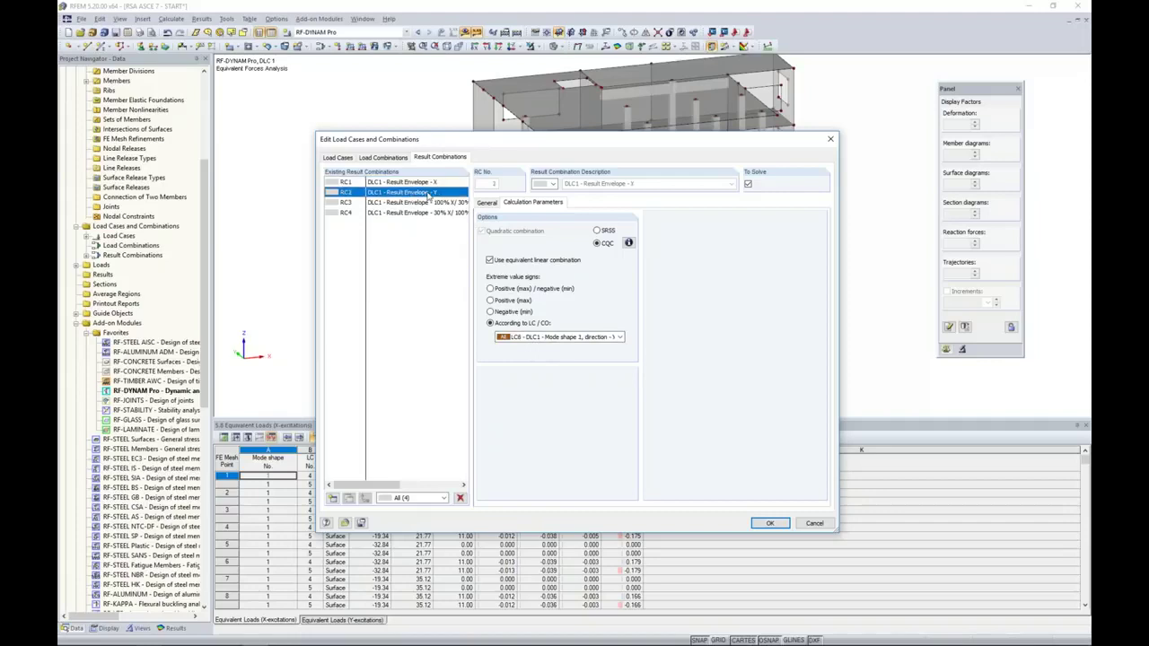
click(483, 204)
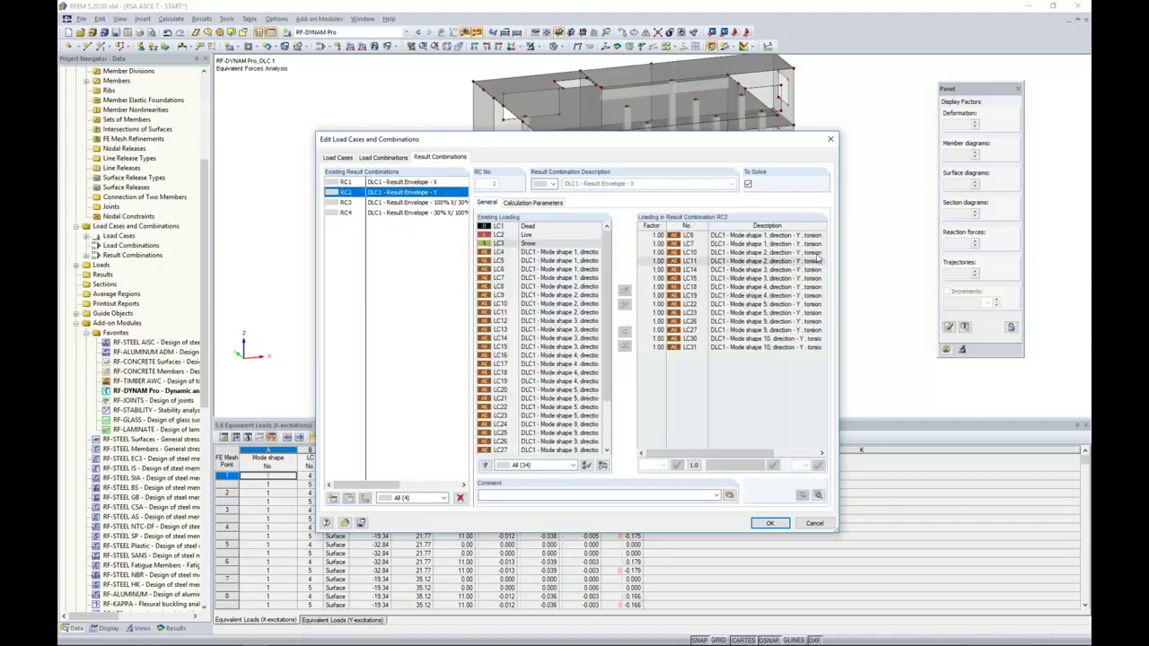
drag(825, 227, 803, 226)
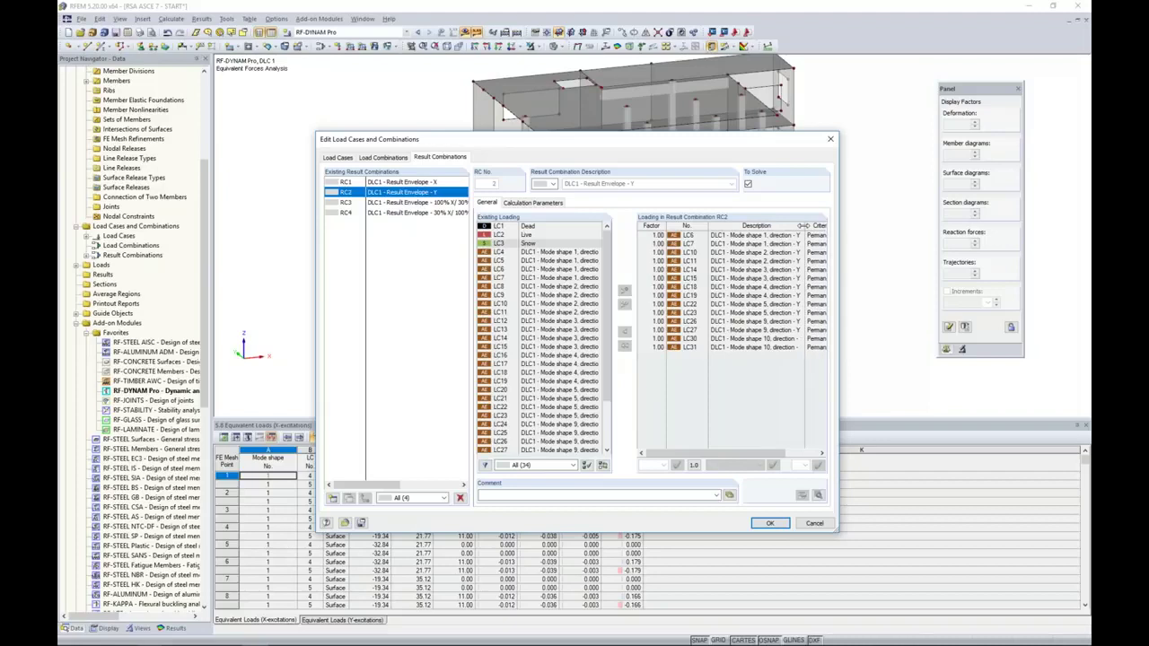
drag(723, 454, 737, 453)
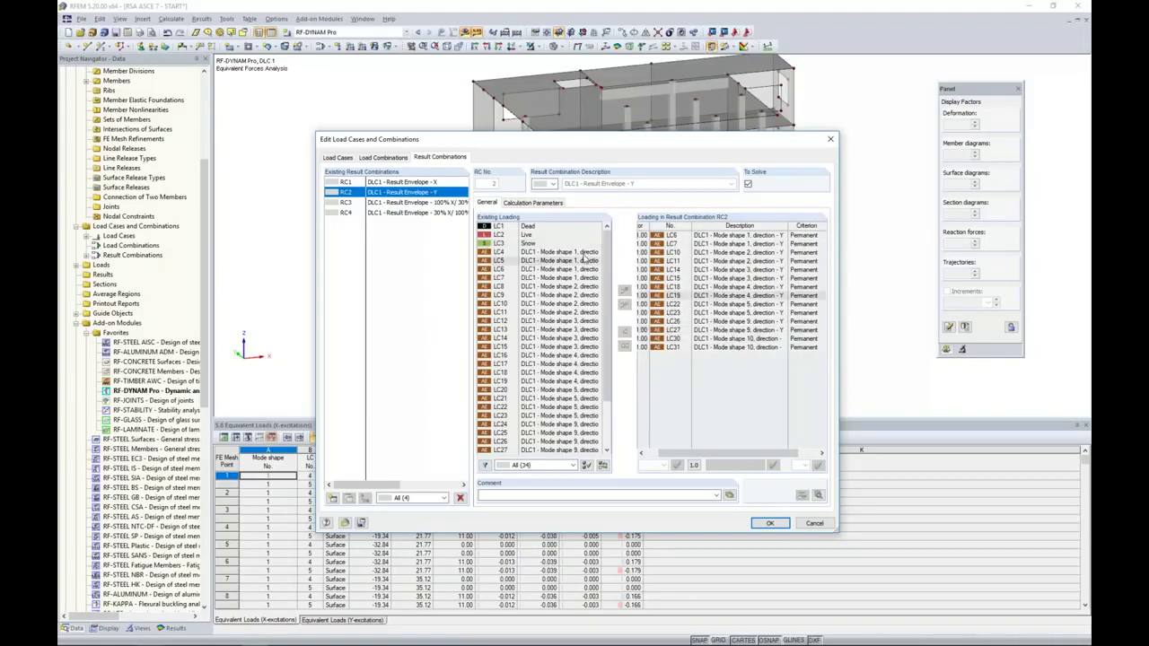
click(534, 203)
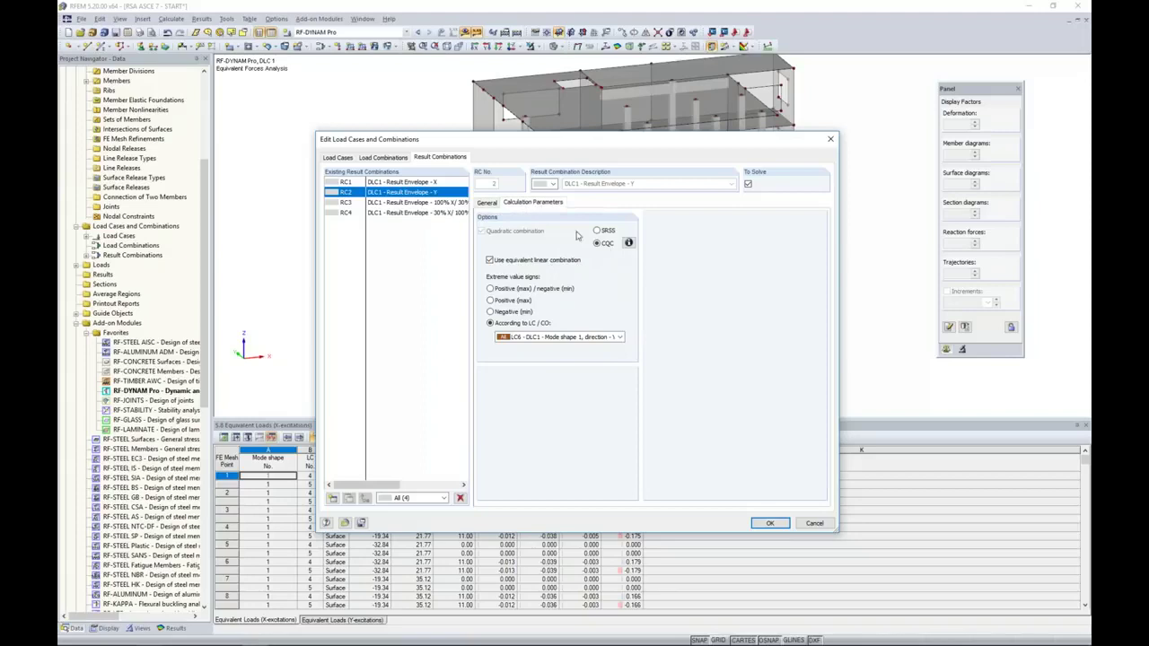
click(488, 203)
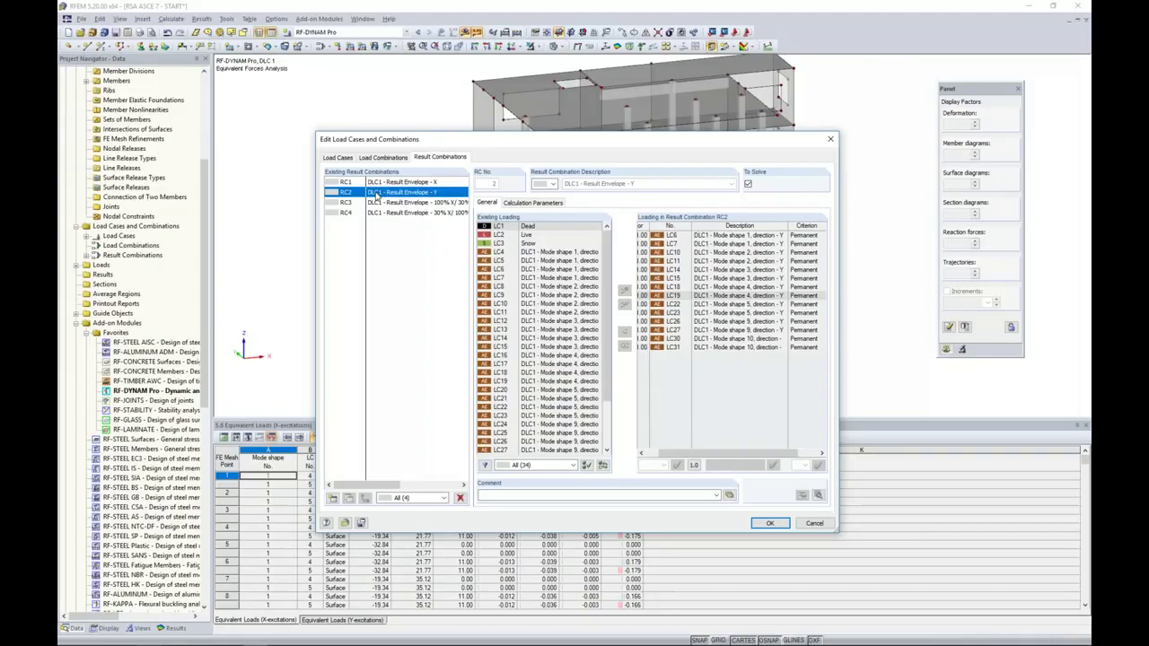
Check the directional factors in result combinations RC3 and RC4, and close the load case dialog with RC4 current
click(377, 203)
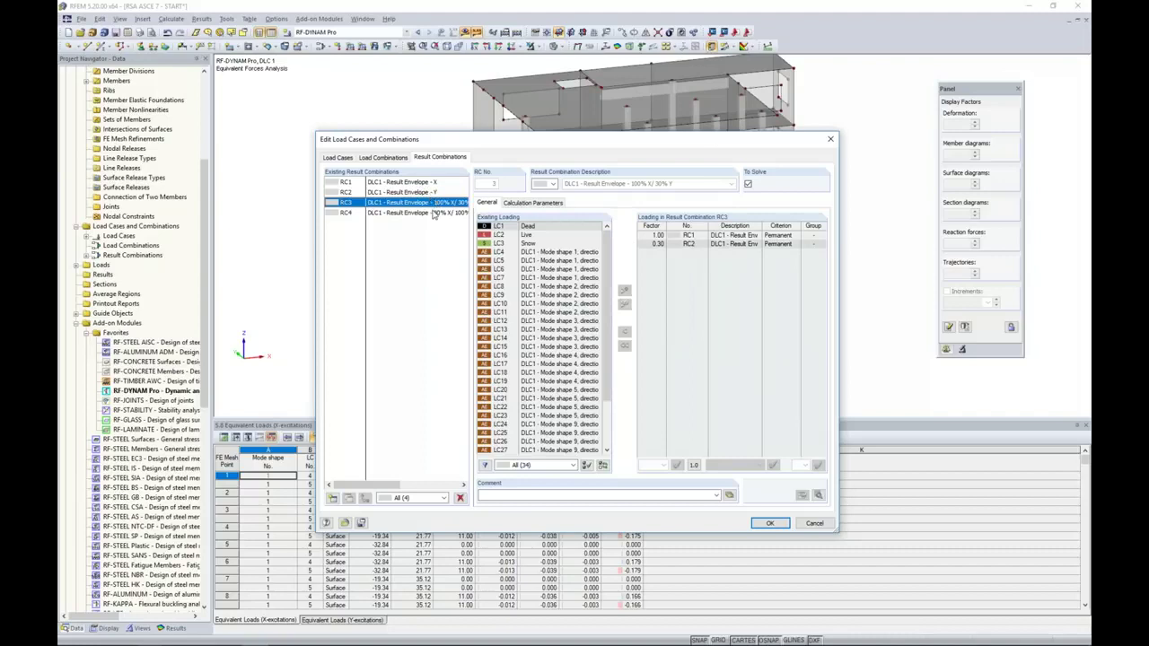
click(431, 214)
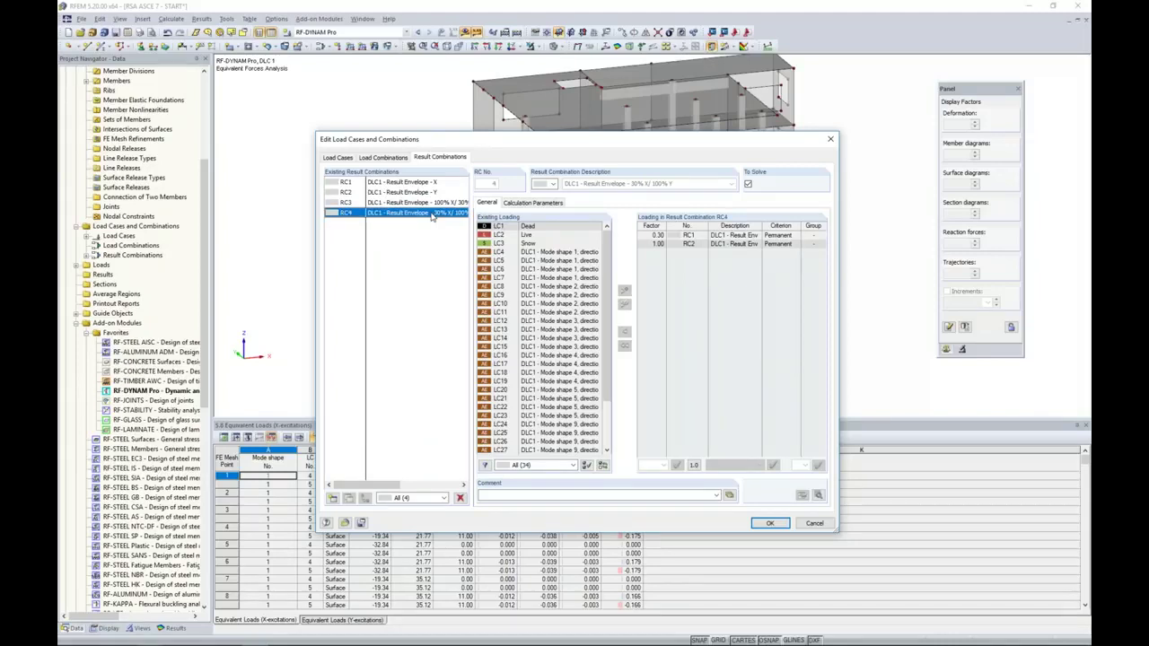
click(768, 524)
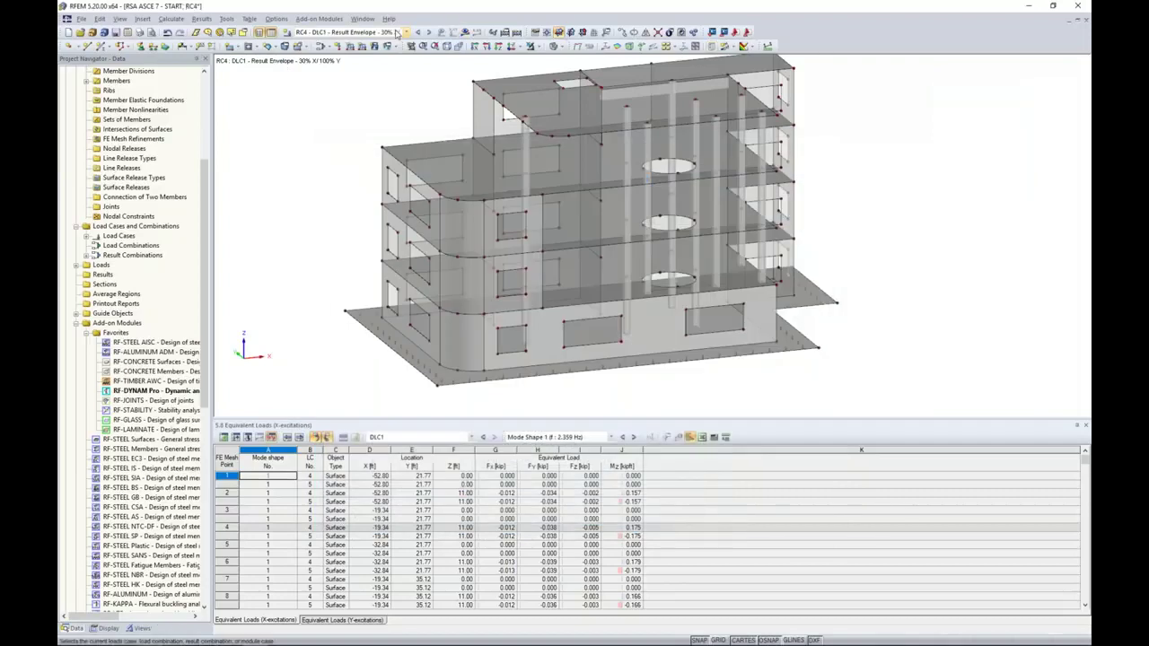
Display the loads of LC4, mode shape 1 in direction X with positive torsion, and examine the nodal forces and moments along a column
click(398, 33)
scroll(422, 72, up, 5)
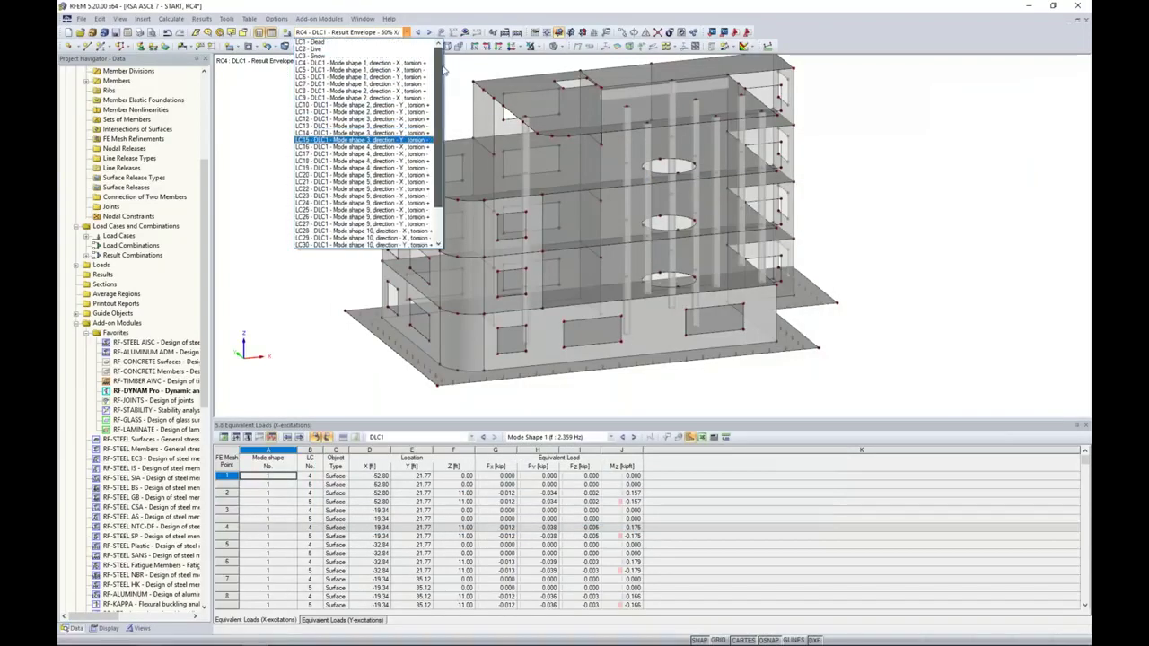
click(422, 64)
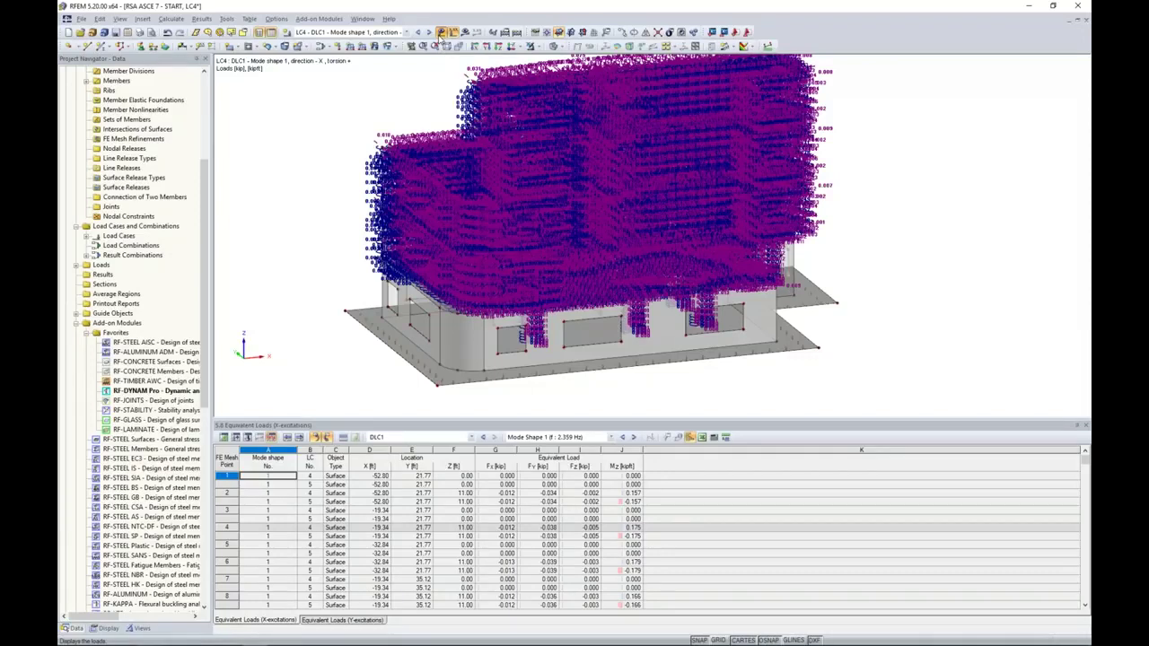
middle_drag(835, 266, 824, 291)
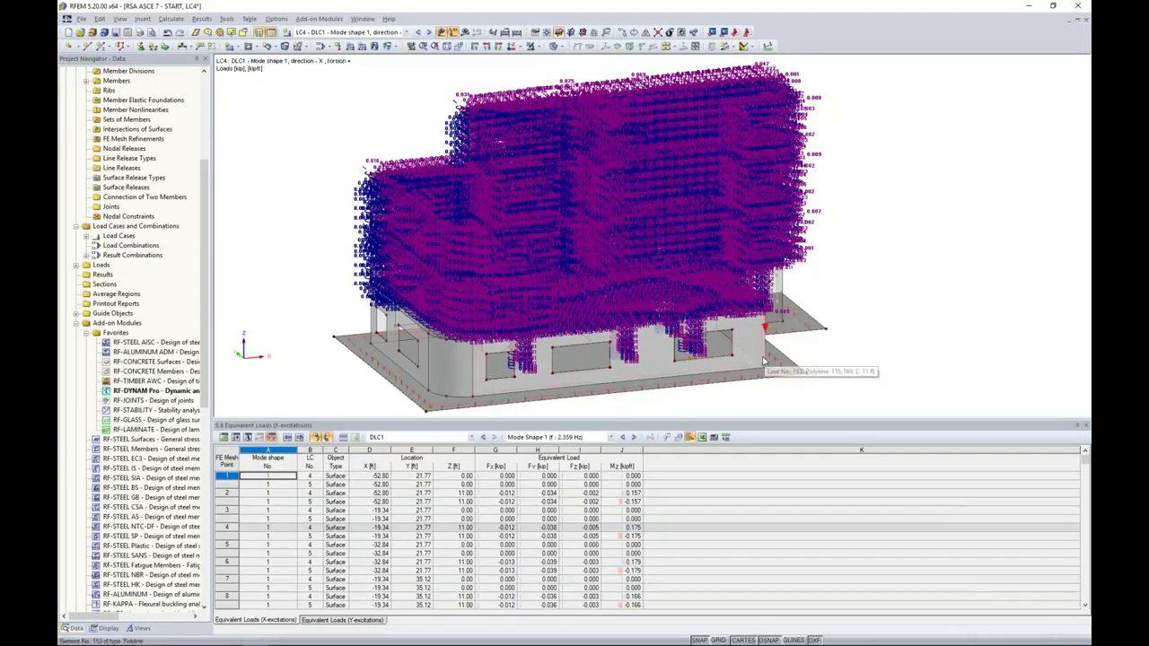
ctrl+middle_drag(475, 396, 736, 287)
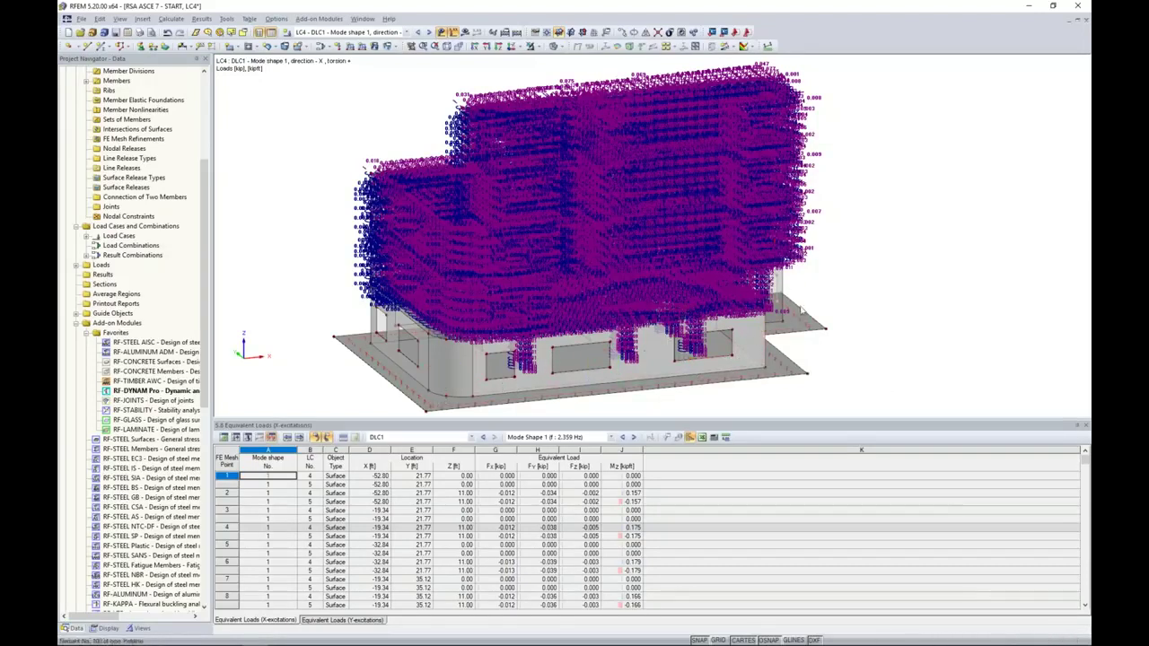
ctrl+middle_drag(824, 303, 925, 289)
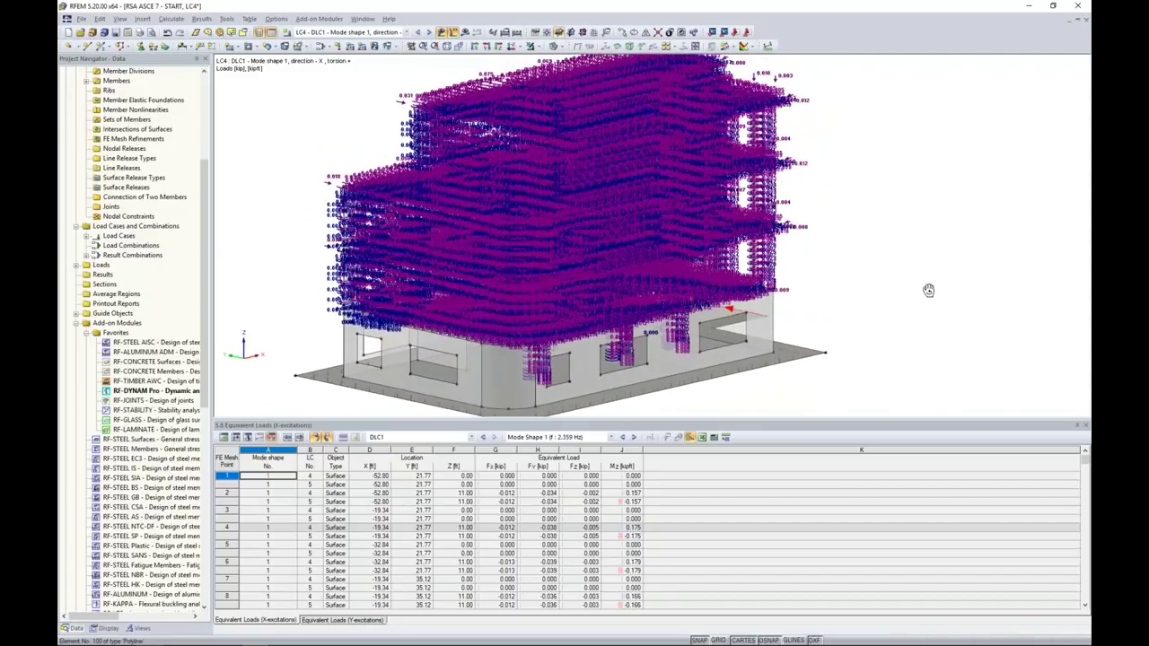
scroll(759, 257, up, 6)
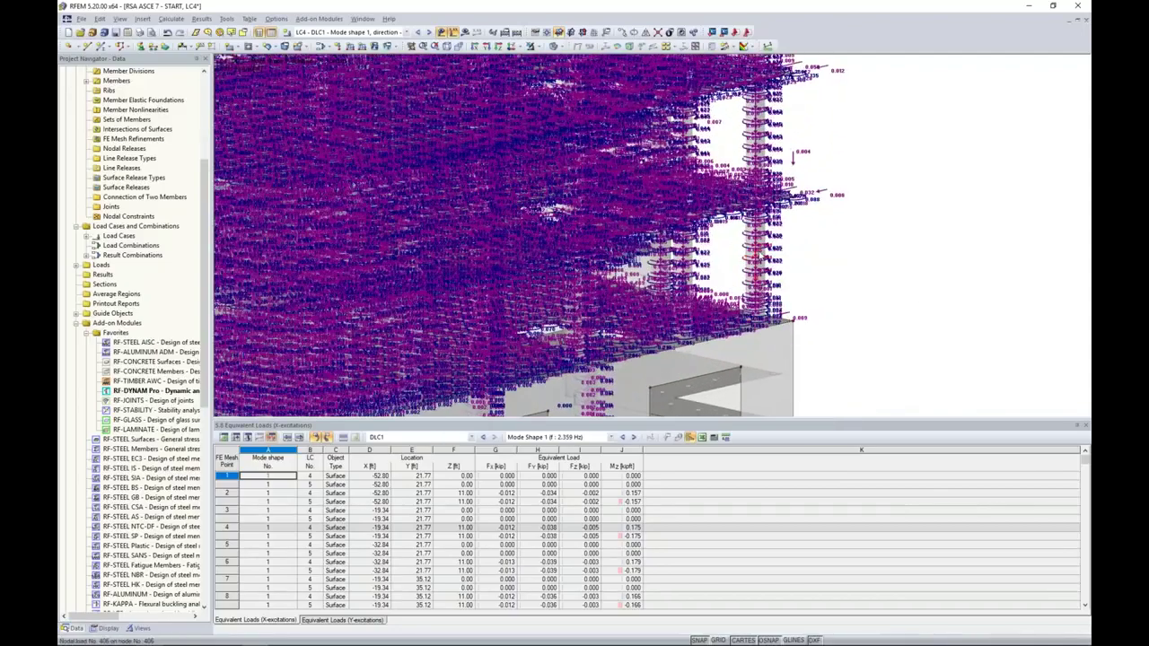
scroll(759, 257, up, 7)
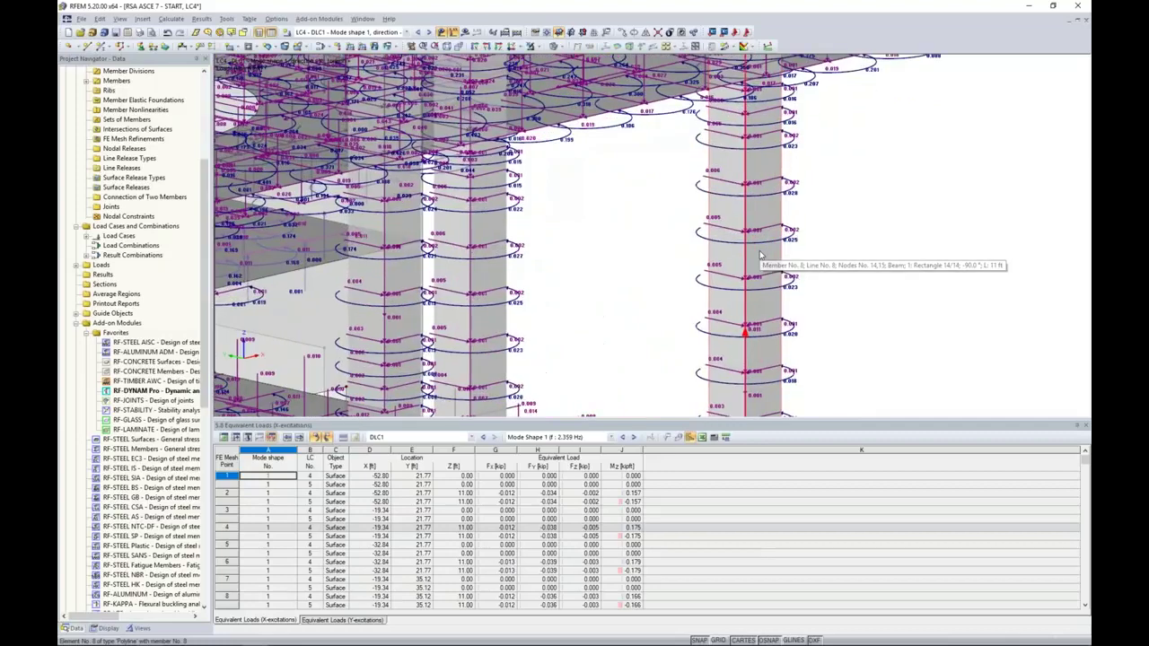
scroll(759, 257, up, 2)
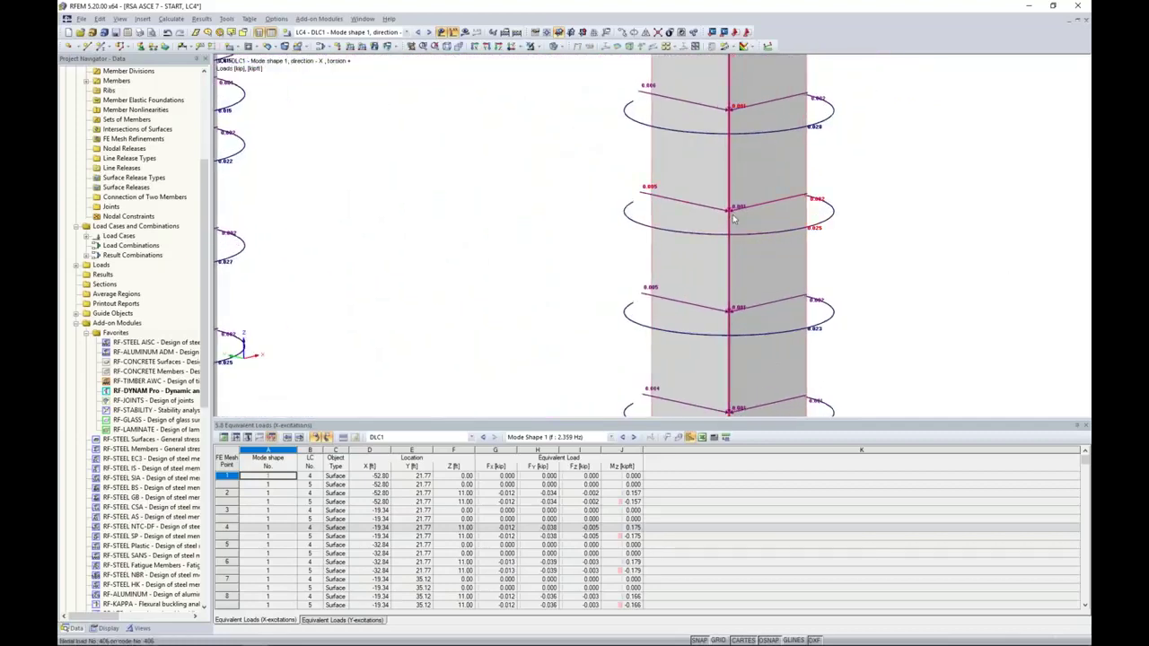
mouse_move(731, 213)
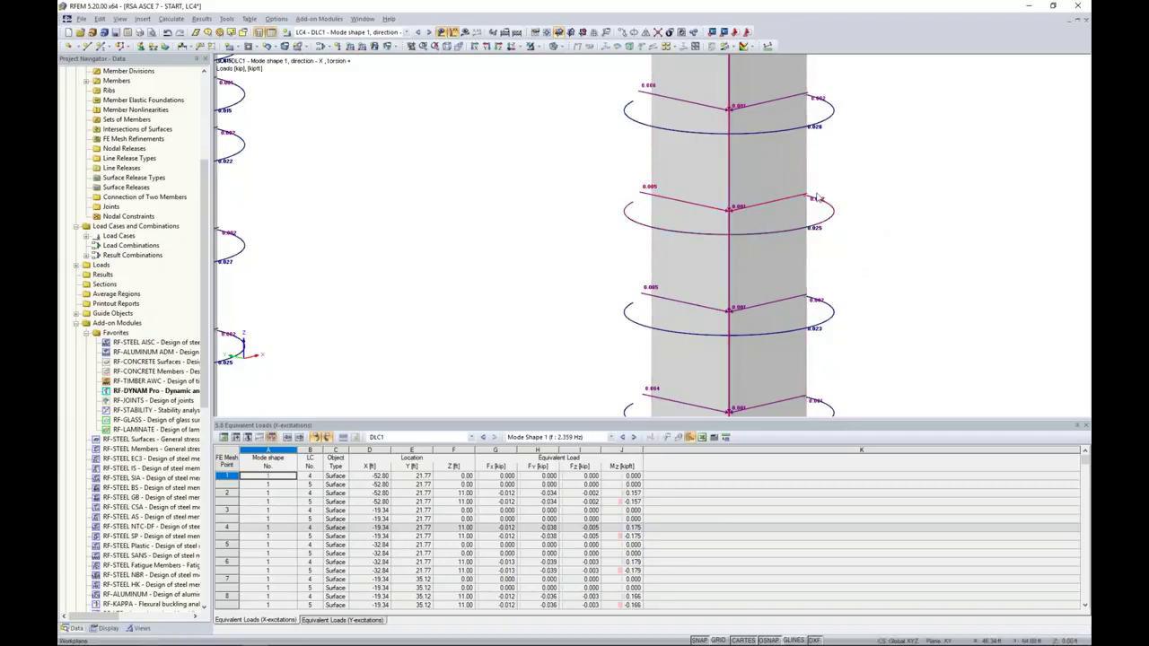
Compare the column's torsional moments in LC5, the negative torsion case, and hide the load display
click(428, 31)
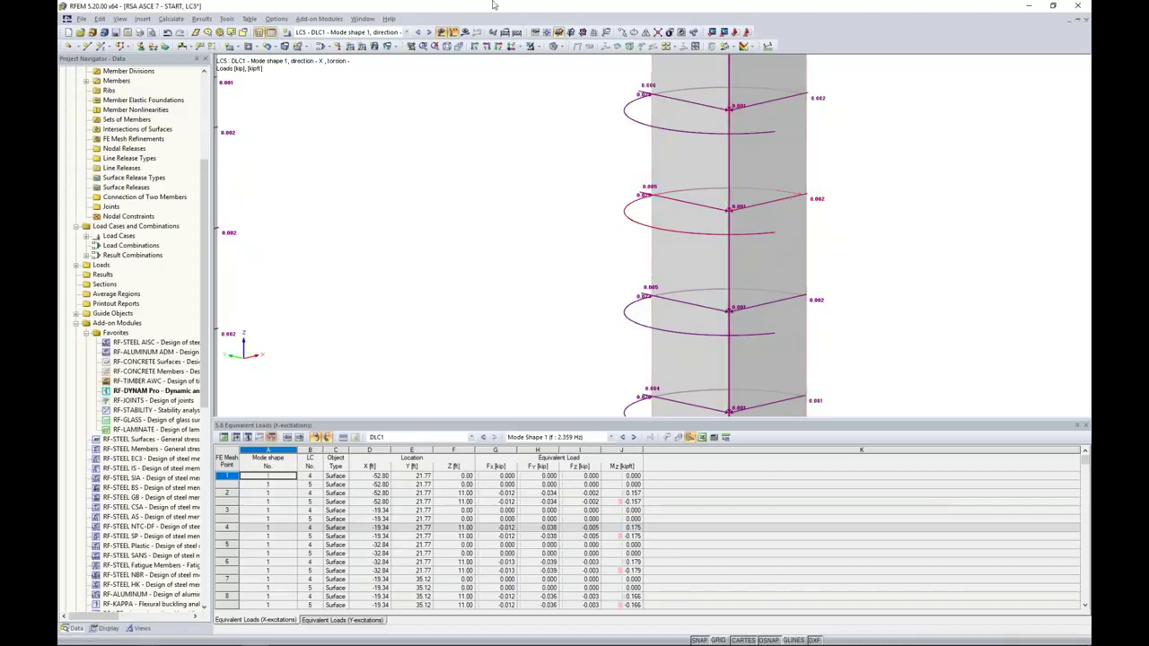
click(441, 31)
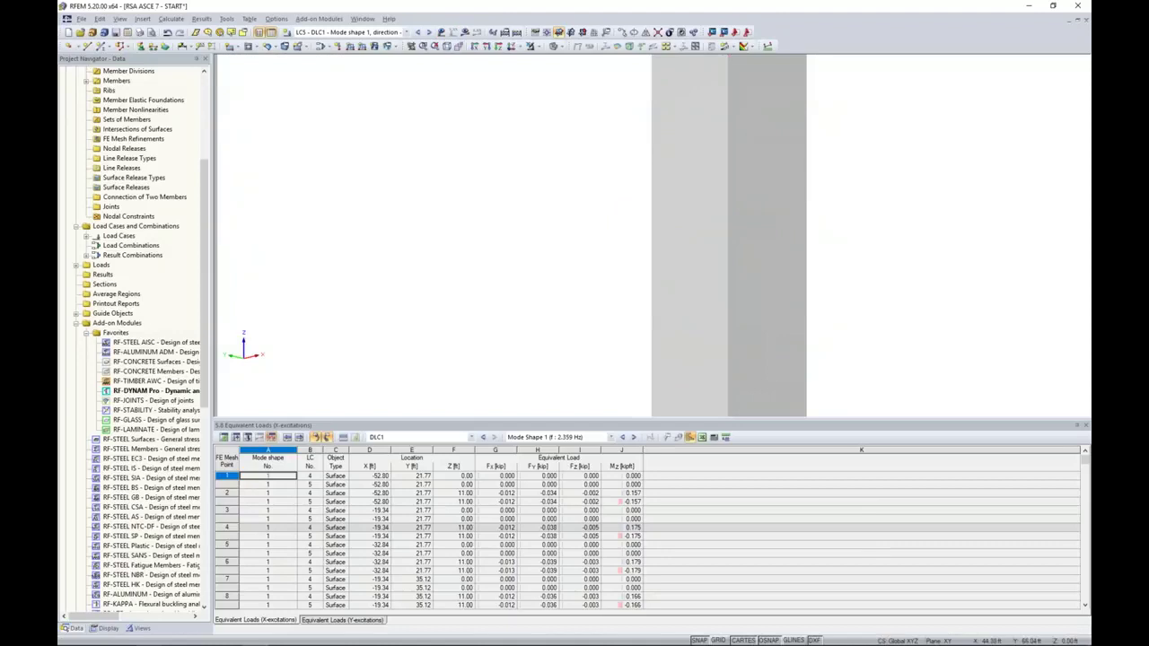
scroll(549, 197, down, 14)
middle_drag(589, 196, 592, 247)
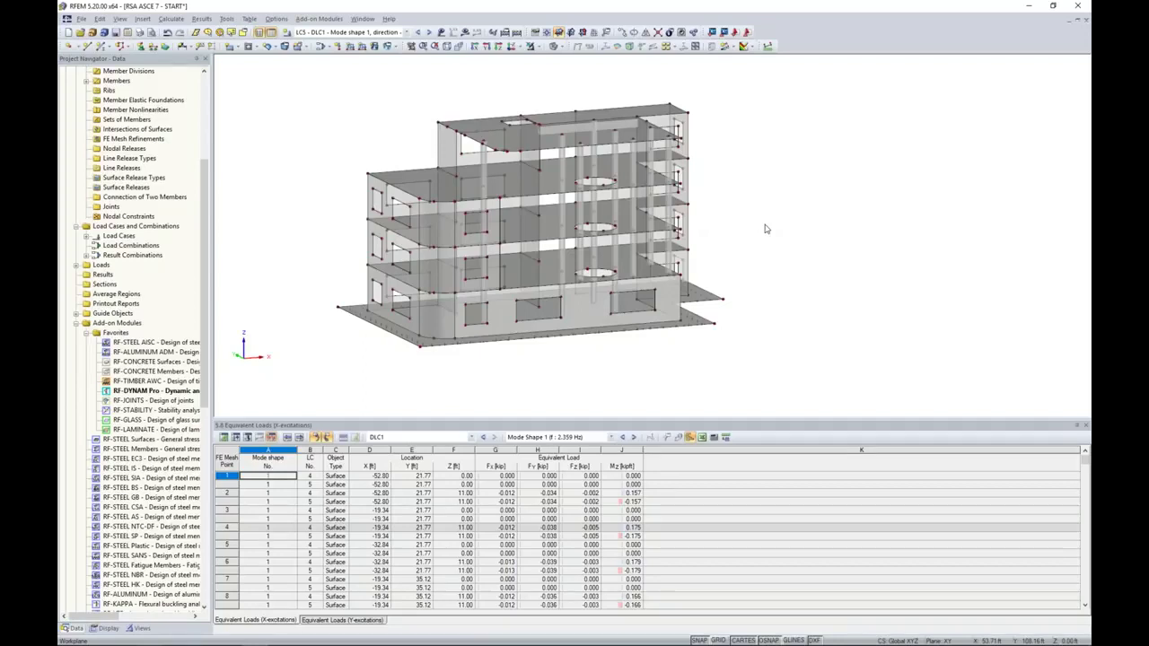
Switch to the already open model RSA ASCE 7 - MC2
click(172, 20)
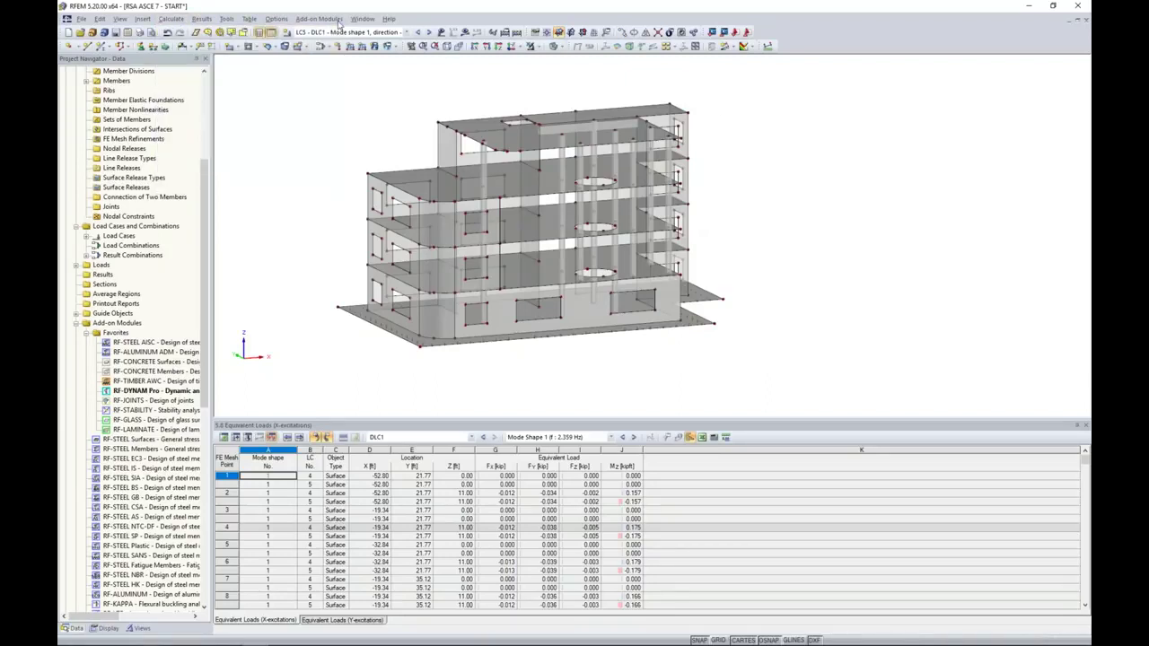
mouse_move(361, 21)
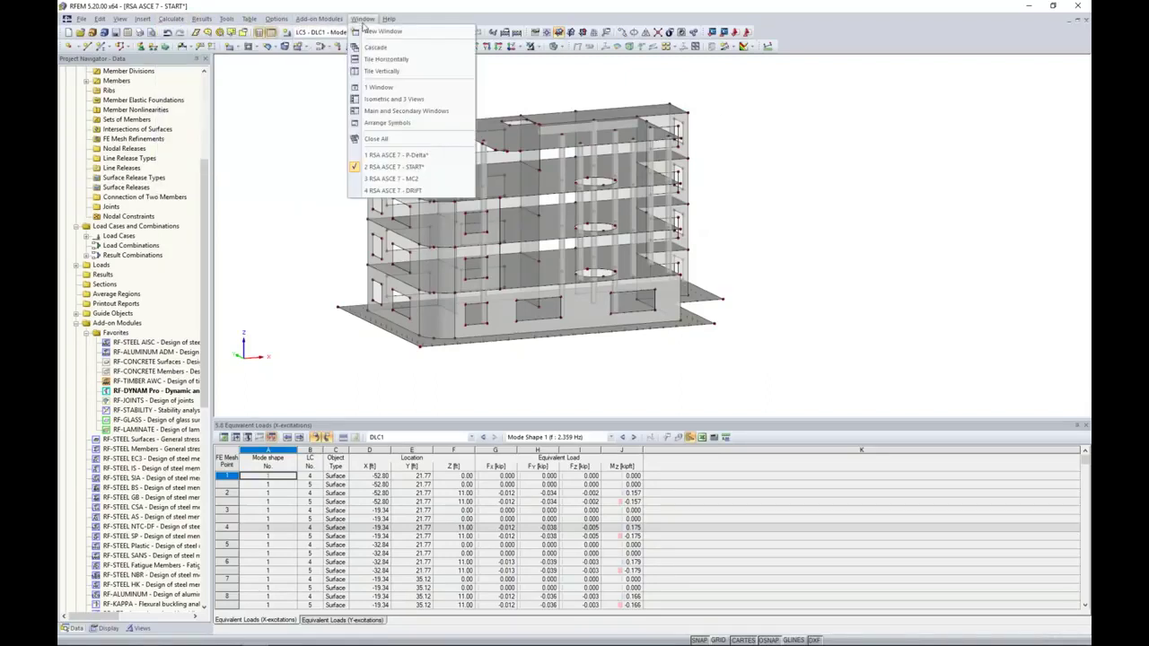
click(389, 179)
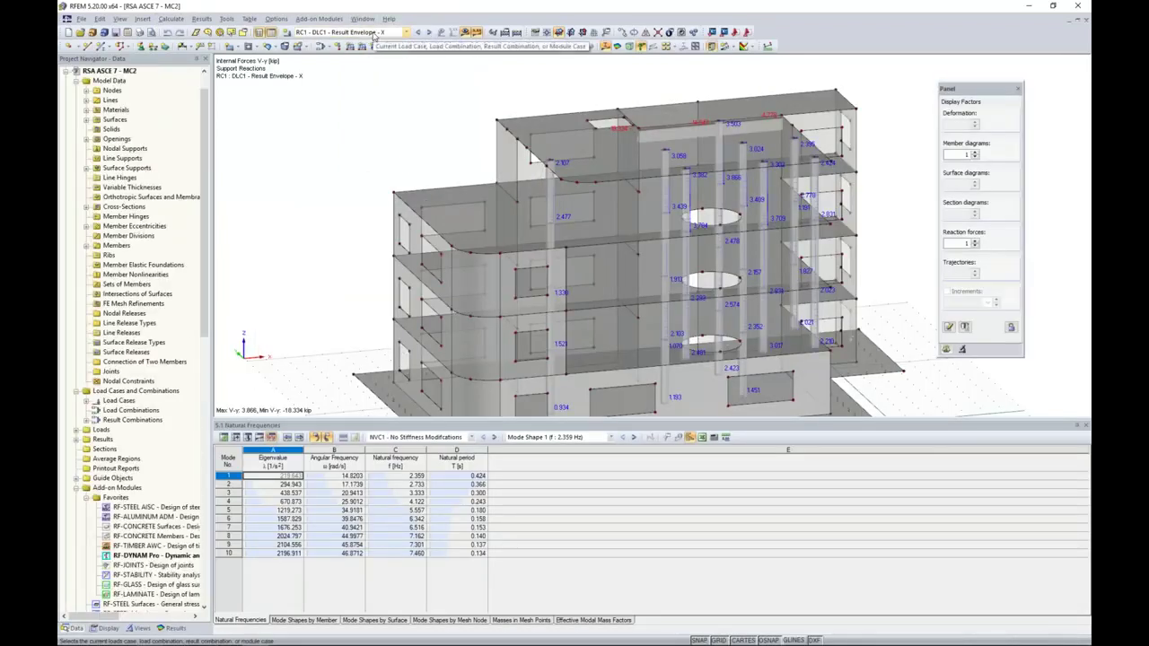
scroll(389, 179, down, 2)
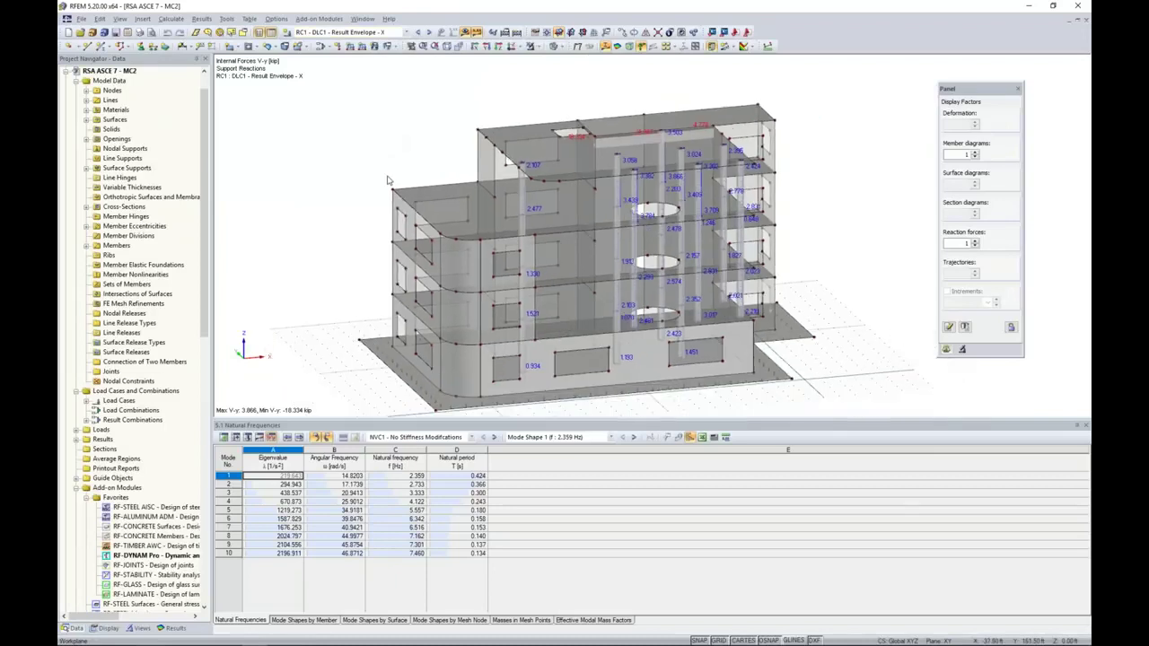
Display the global deformations u for result combination RC1 and examine the deformed building
click(173, 627)
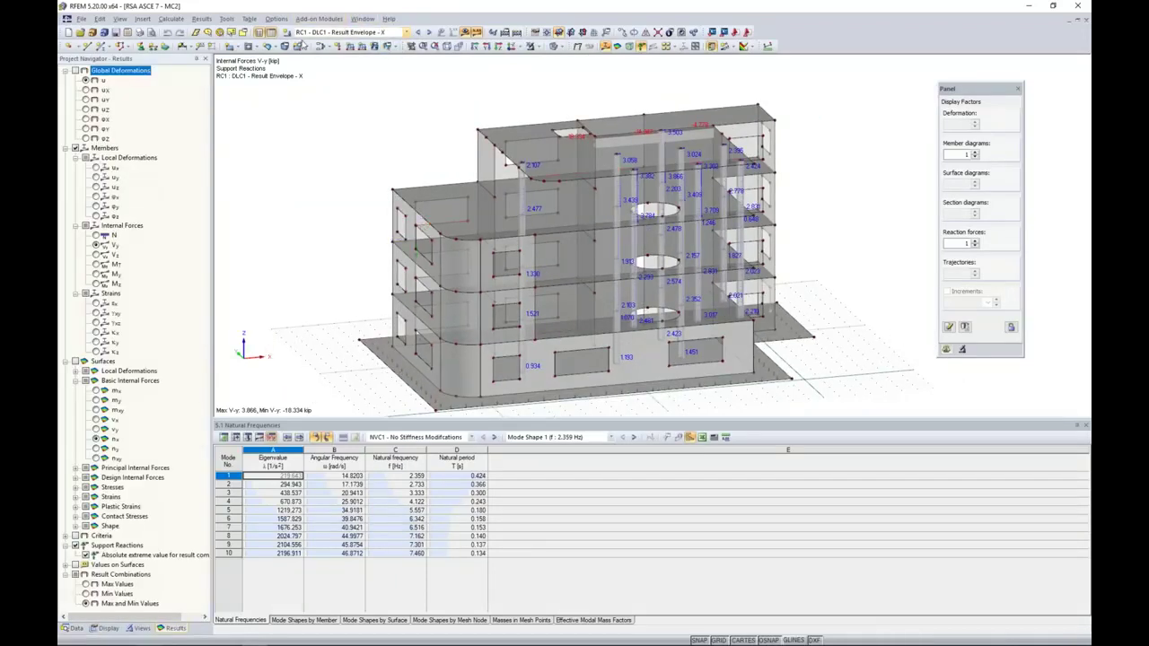
click(404, 33)
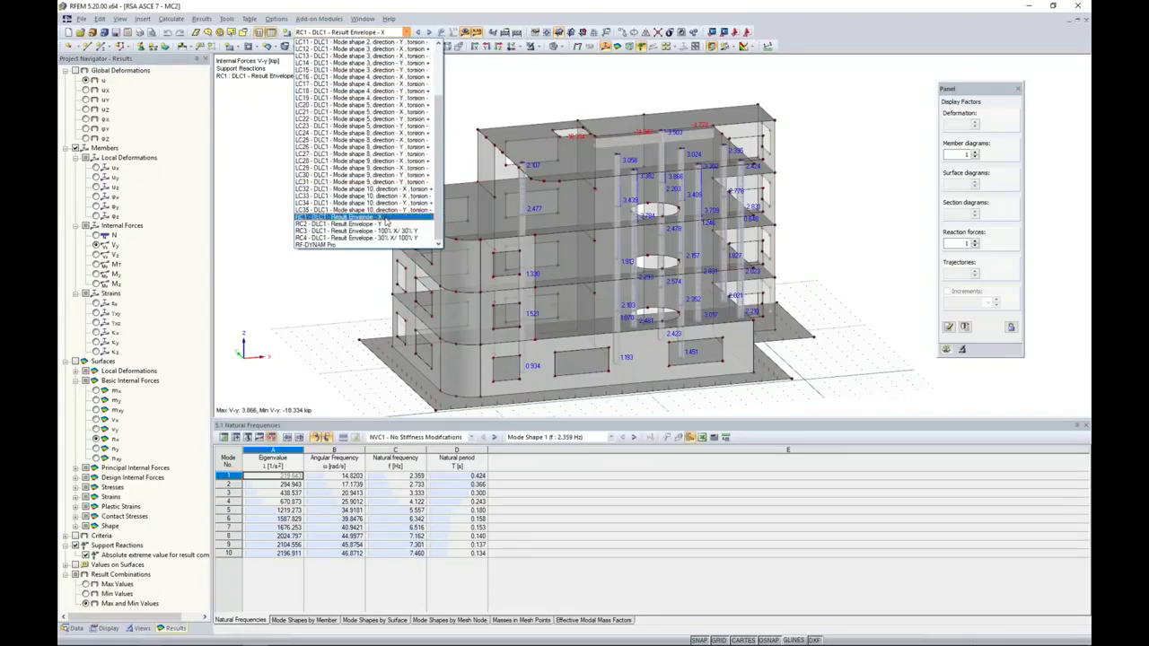
click(385, 220)
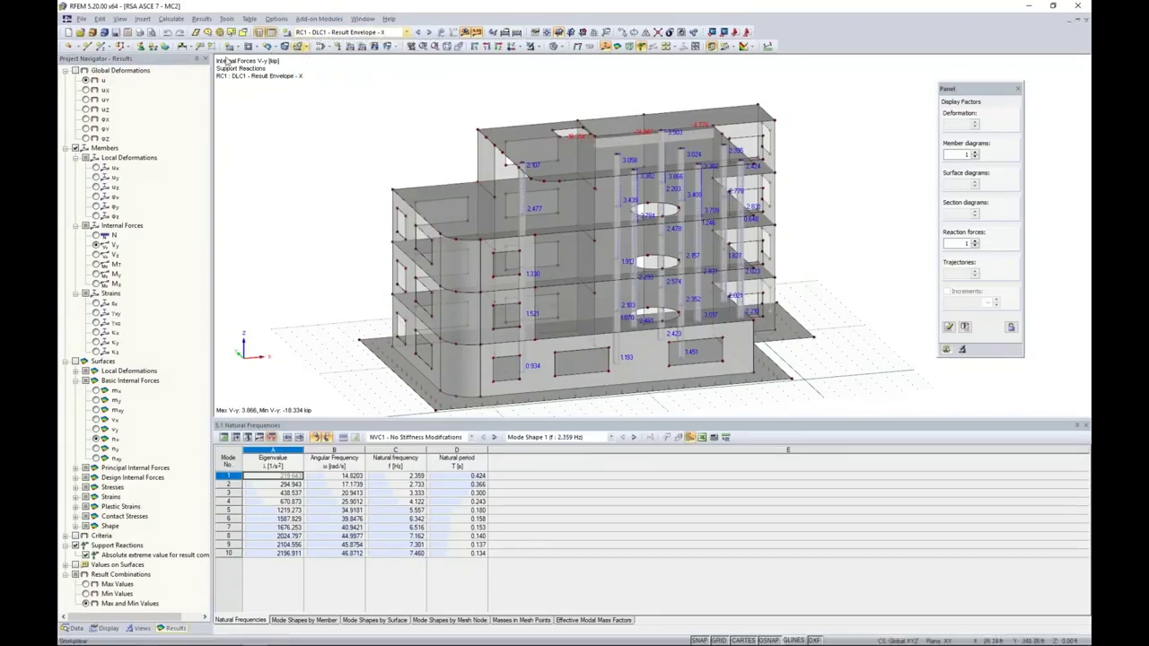
click(76, 70)
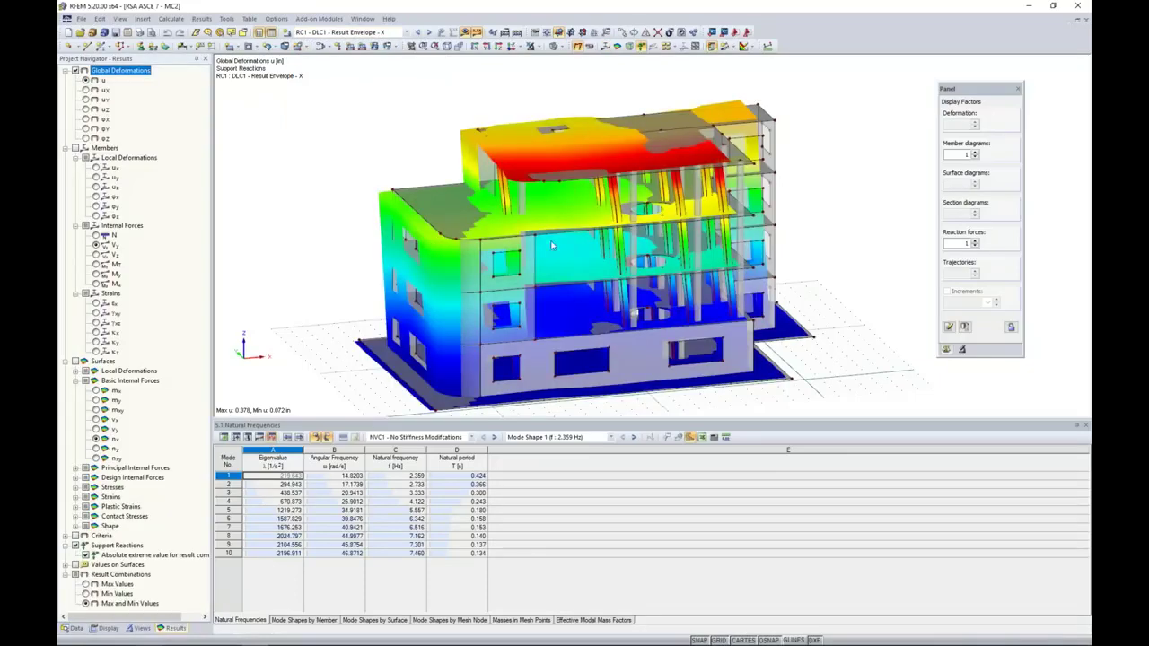
ctrl+middle_drag(837, 346, 848, 313)
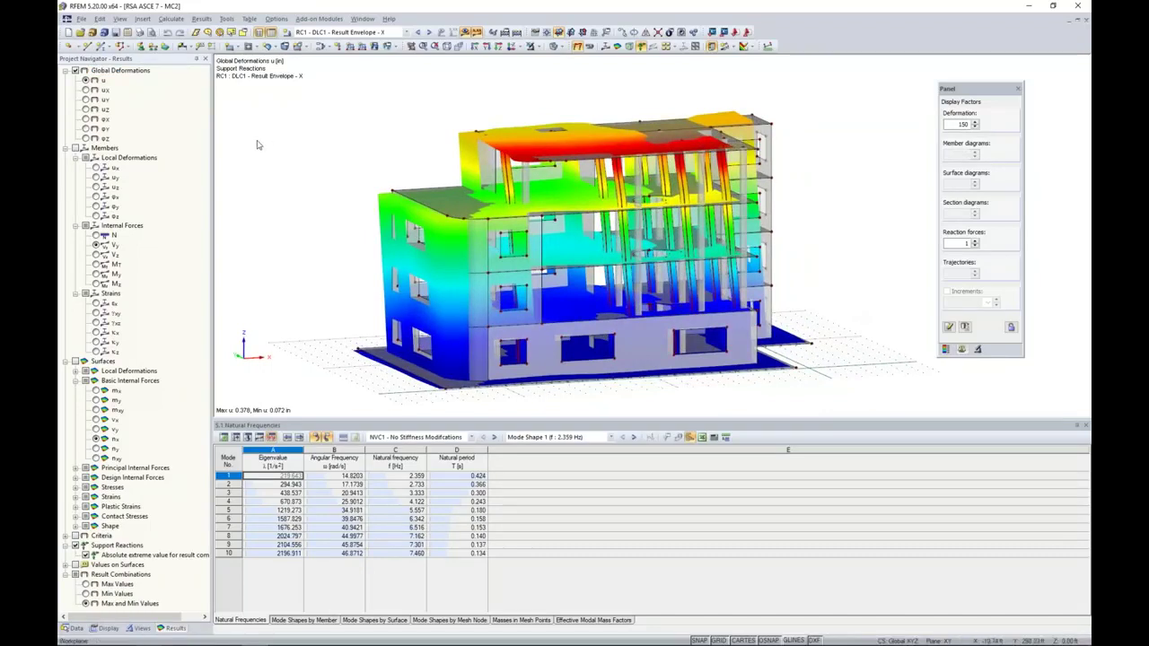
ctrl+middle_drag(281, 148, 336, 152)
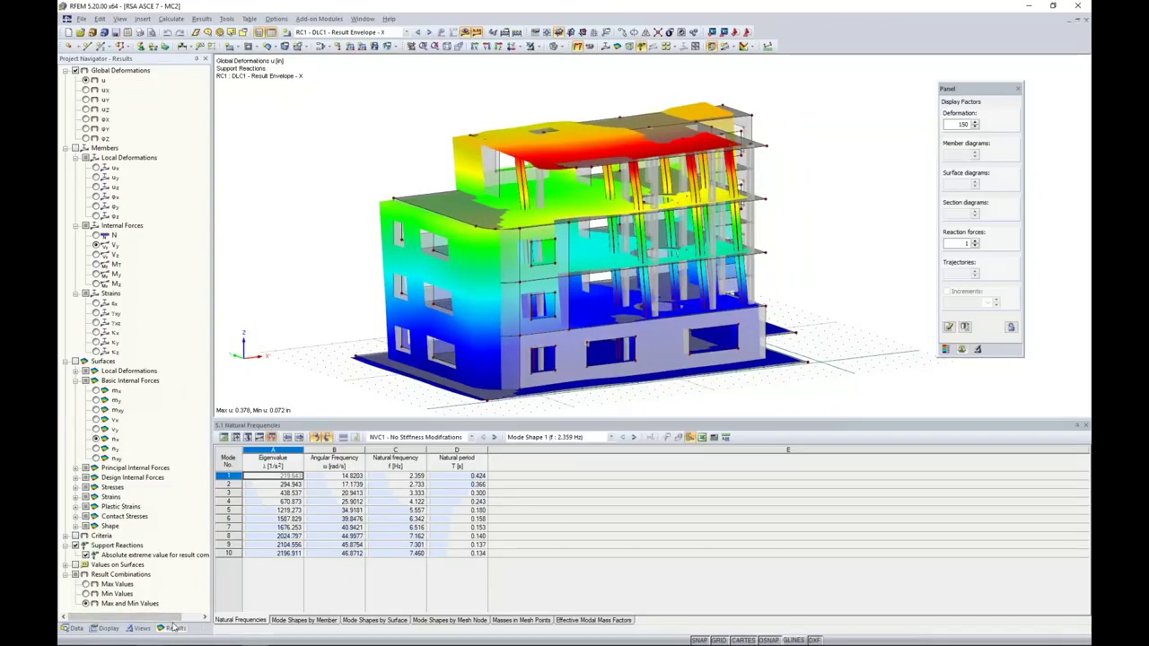
Show the member axial forces N for RC1 and set the display factor of the member diagrams to 1.5
click(76, 148)
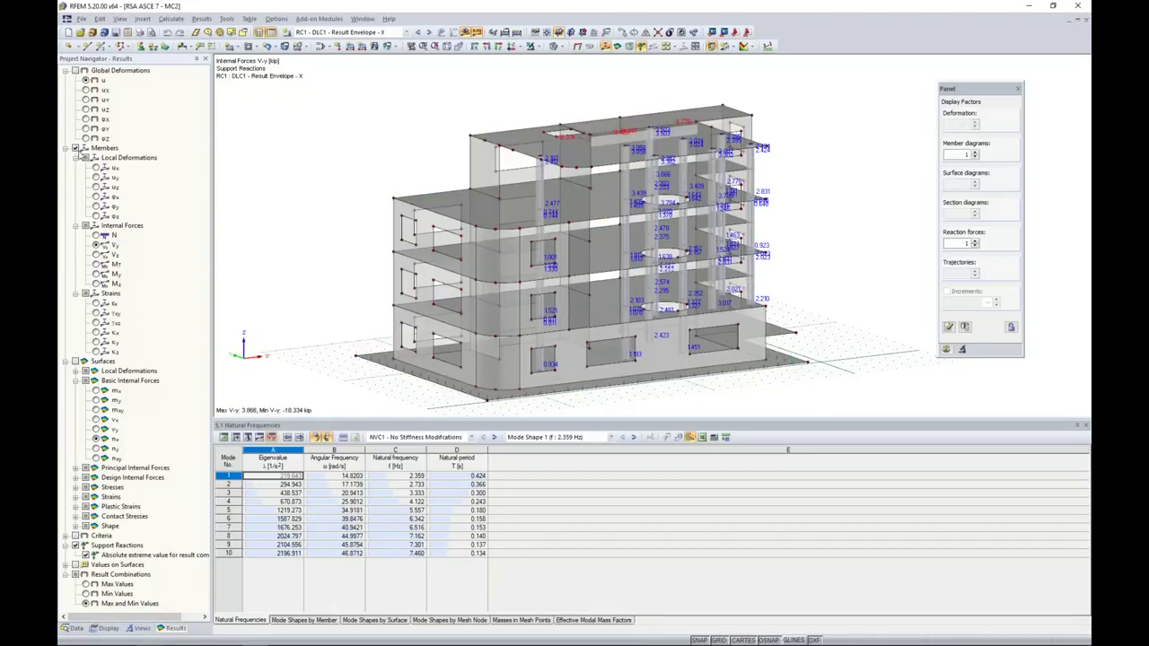
click(96, 235)
ctrl+middle_drag(814, 230, 870, 224)
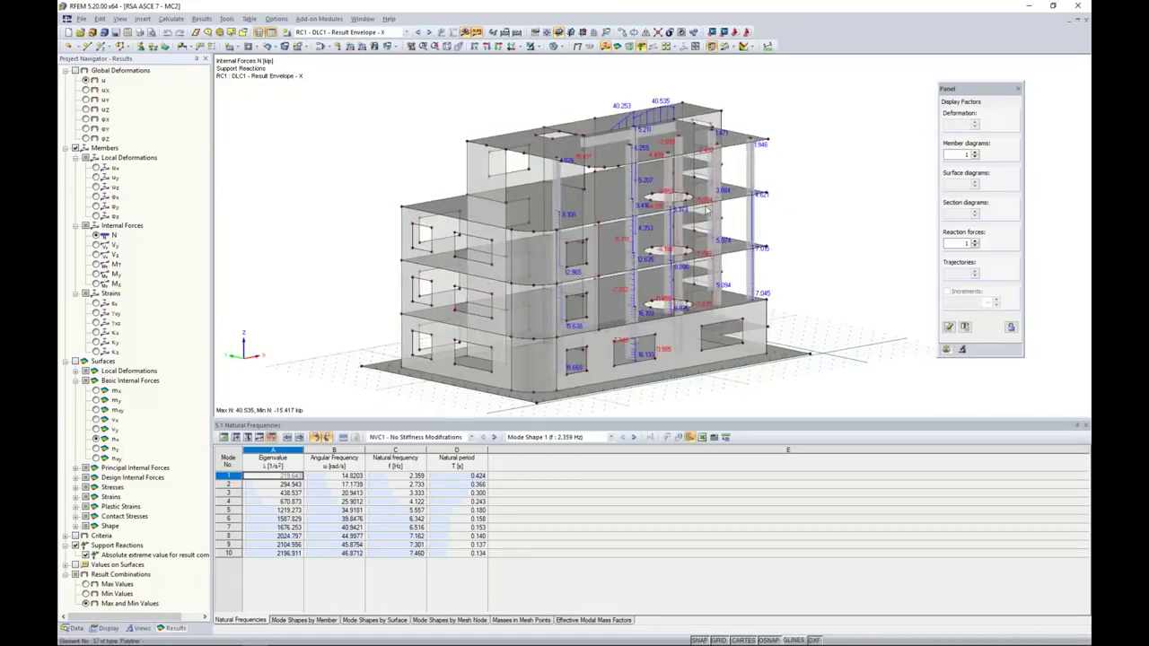
scroll(701, 213, up, 5)
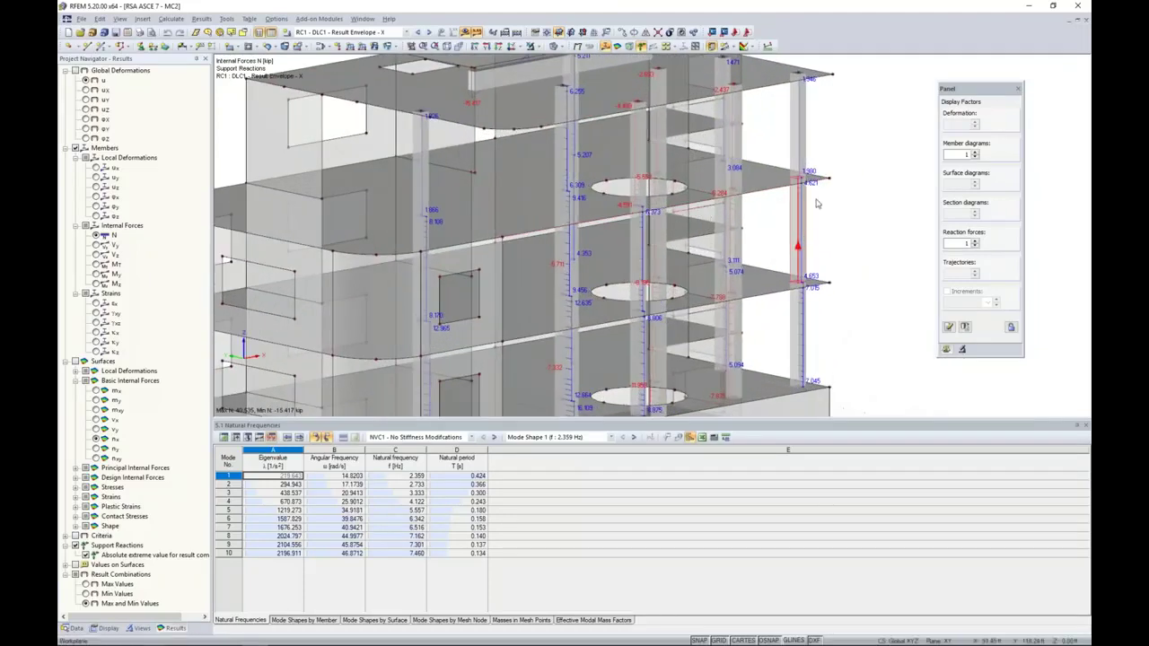
click(975, 152)
click(976, 153)
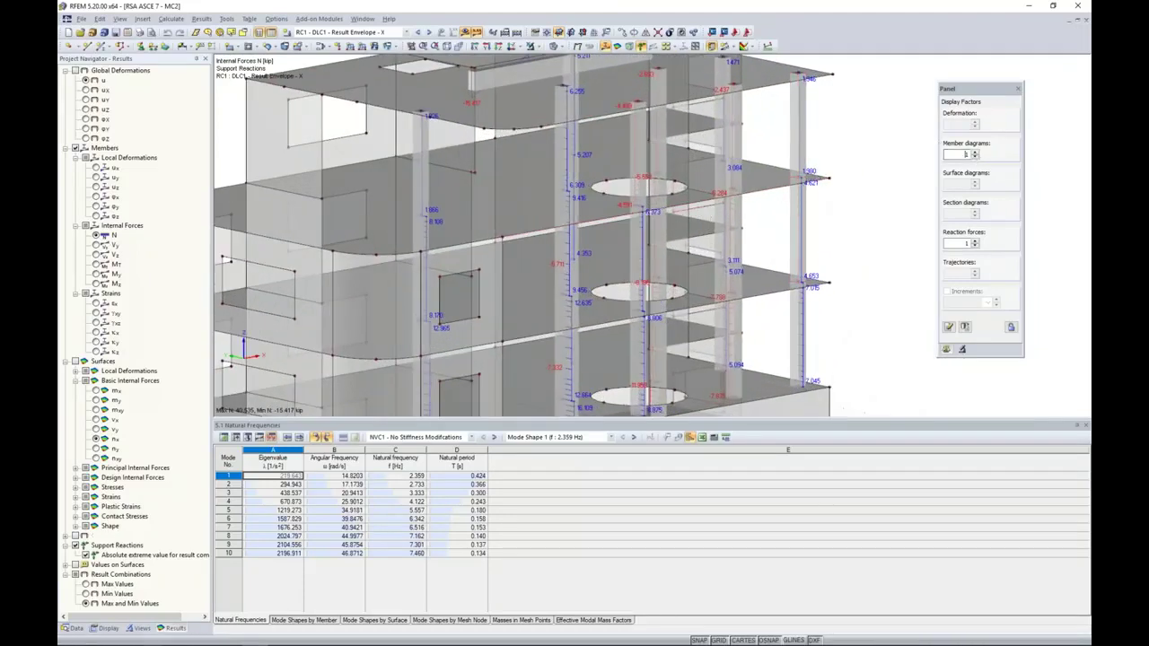
text(1.5)
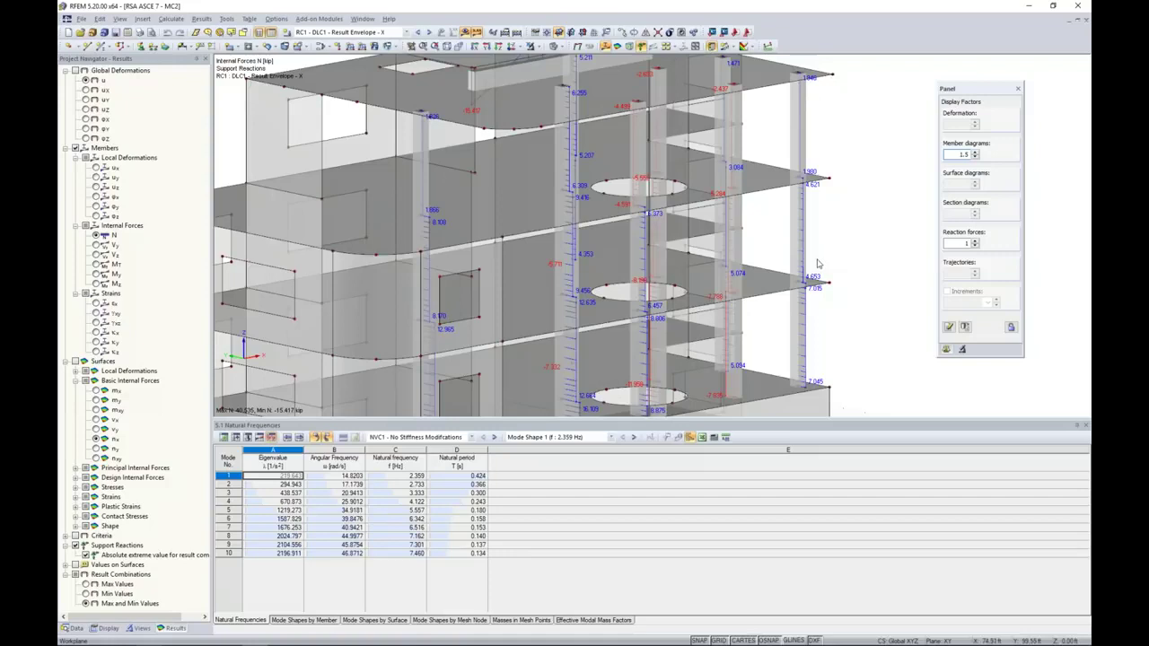
Review the member shear forces Vy and Vz and moment My, and reduce the member diagram factor to 1.25
click(96, 246)
click(96, 254)
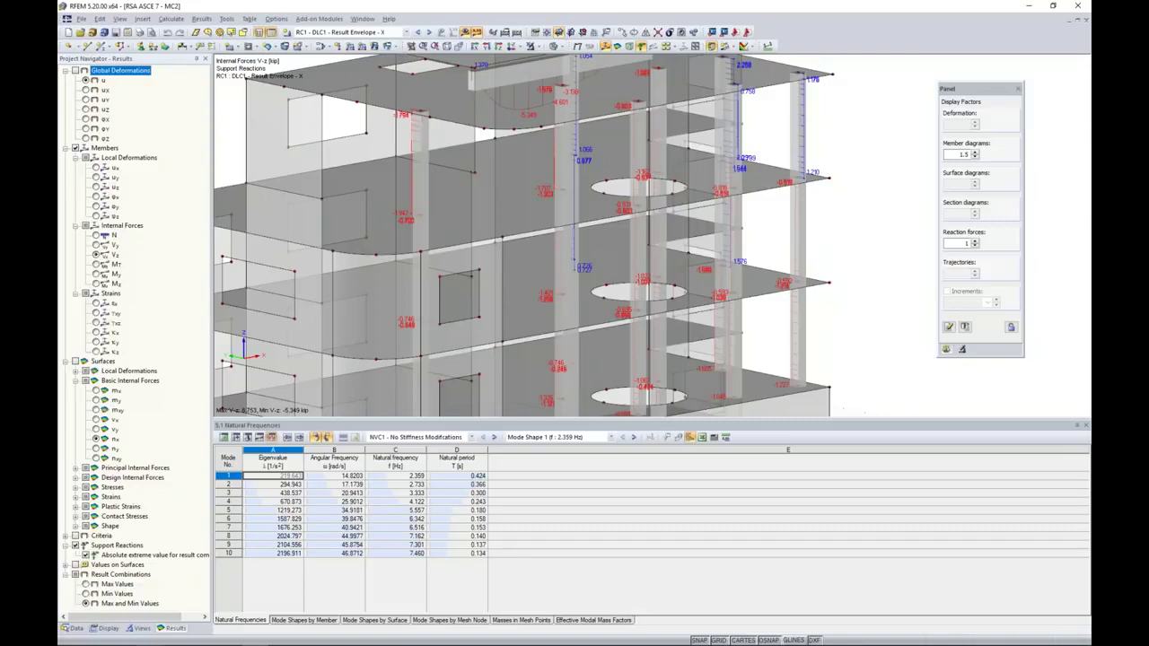
click(96, 274)
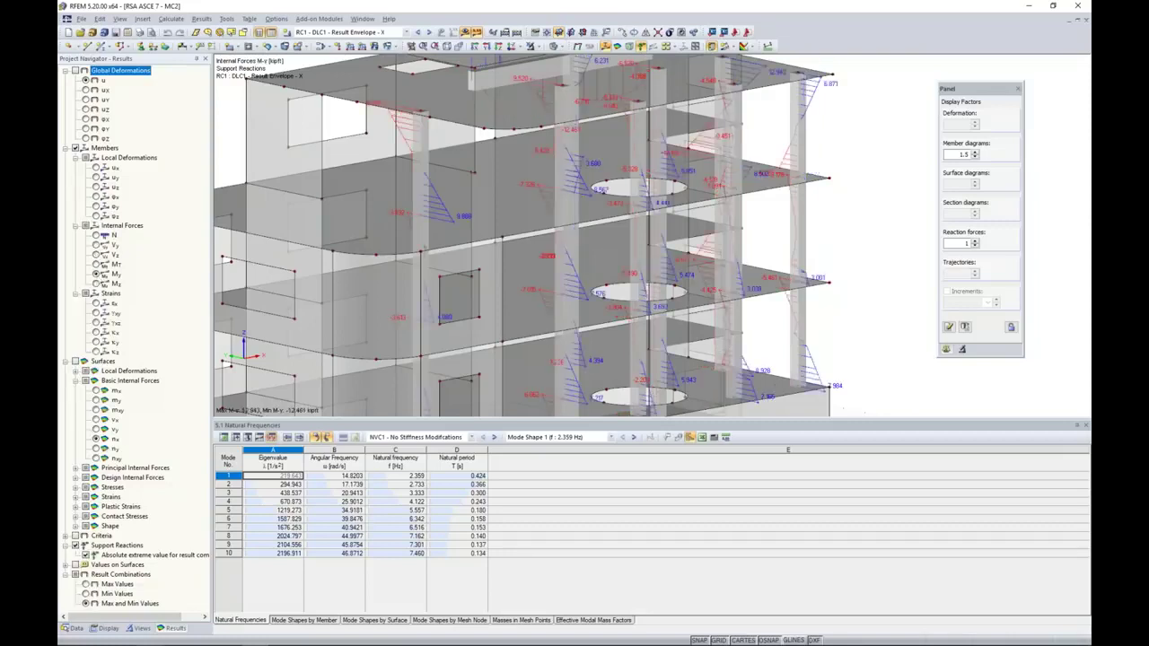
click(976, 157)
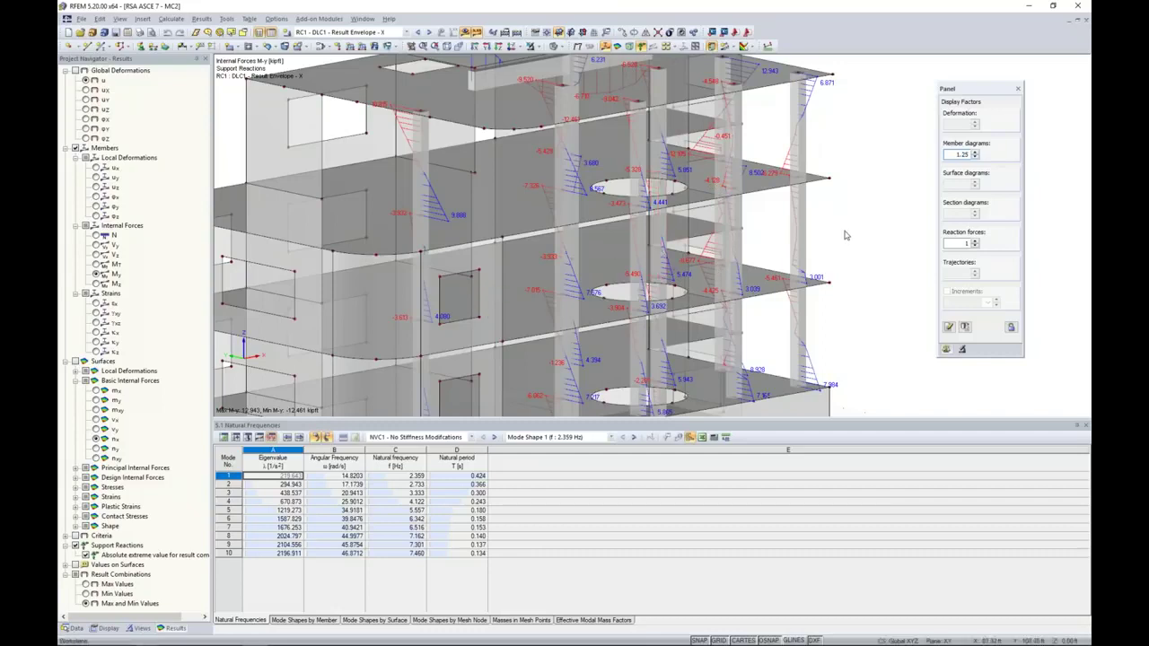
Replace the member results with the surface basic internal forces nx for RC1 and examine them on the building's walls and slabs
click(116, 70)
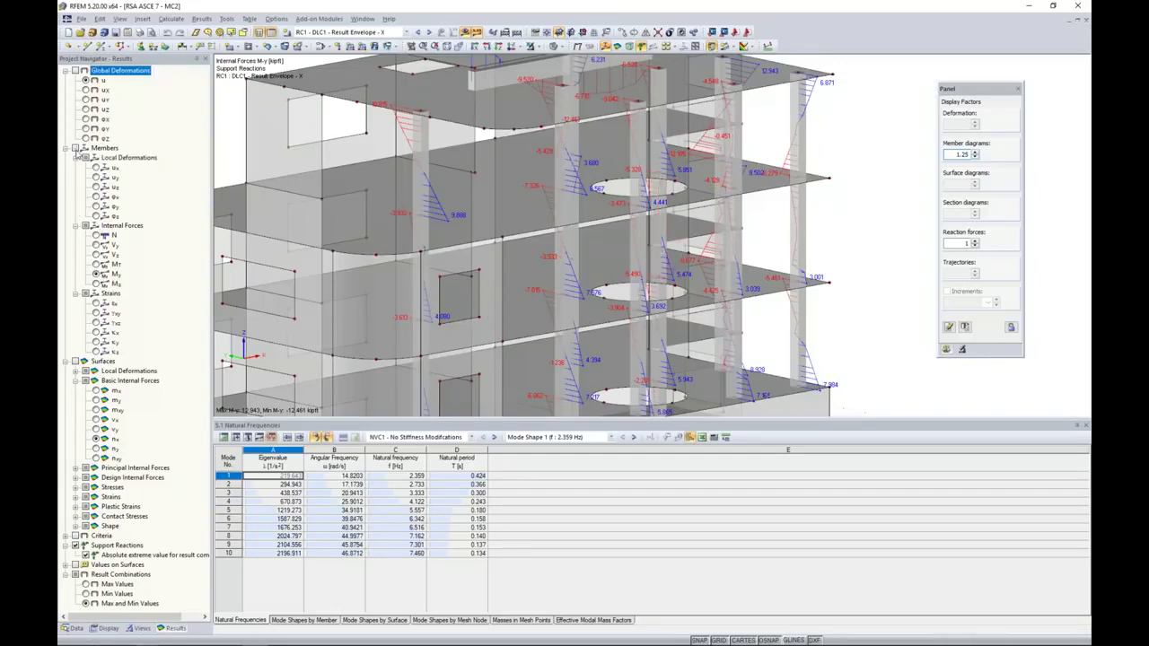
click(75, 360)
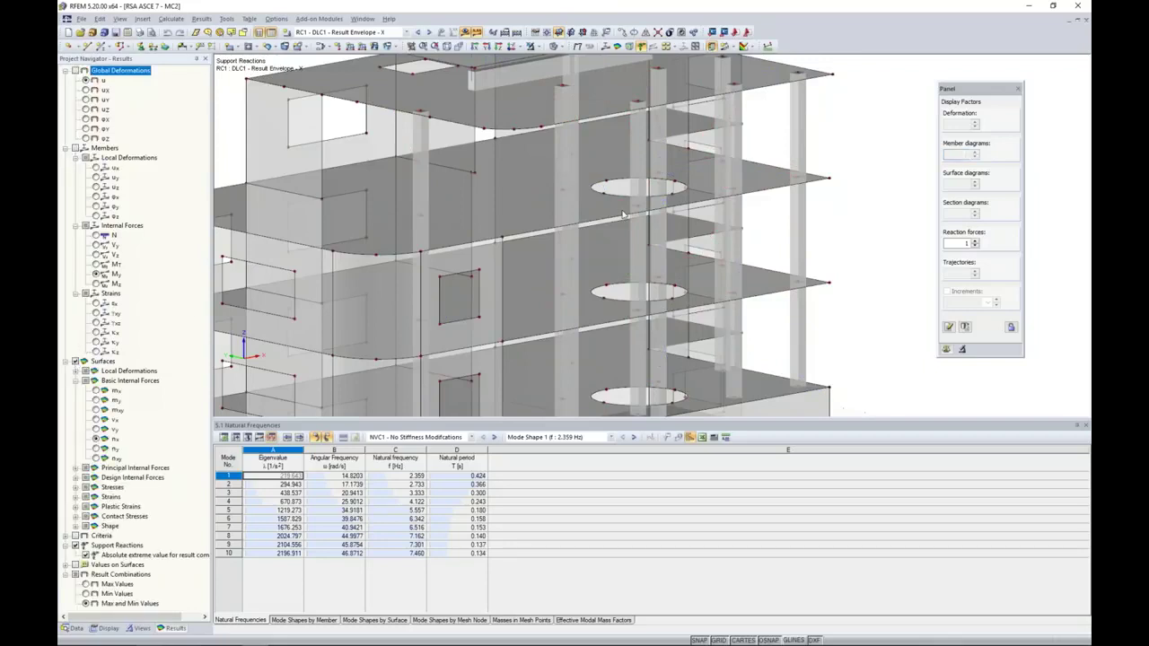
scroll(760, 258, down, 6)
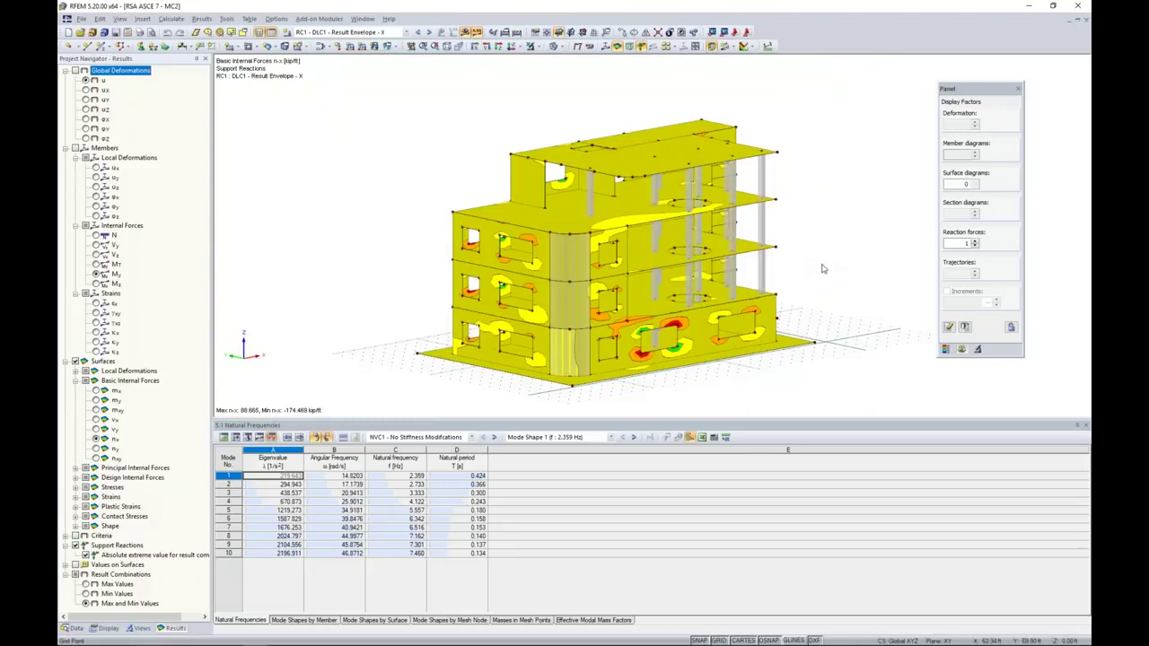
middle_drag(803, 289, 787, 264)
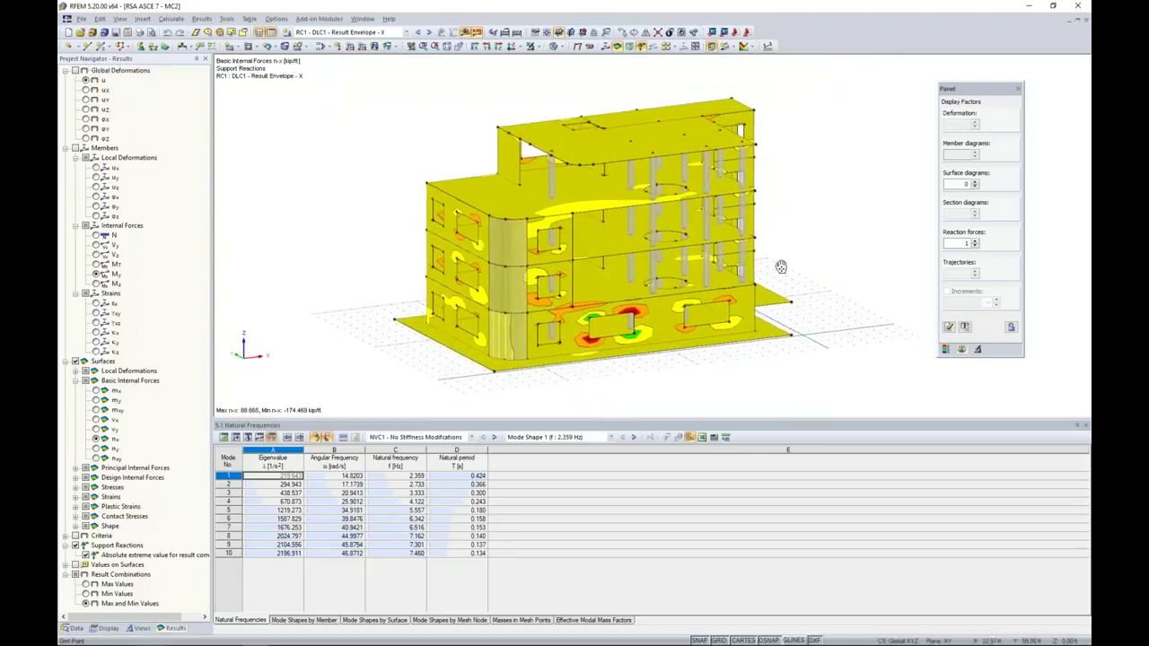
scroll(713, 341, up, 2)
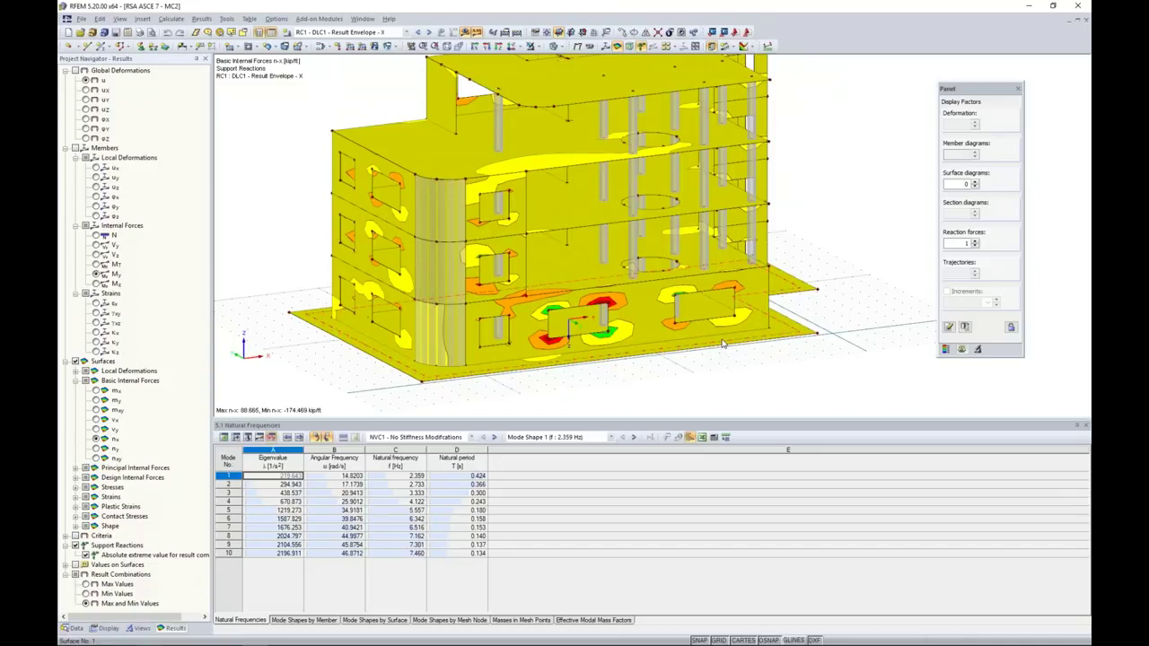
Isolate the foundation slab with Visibility by Selected Objects to view its nx forces on their own
click(725, 298)
click(536, 47)
click(574, 52)
click(292, 250)
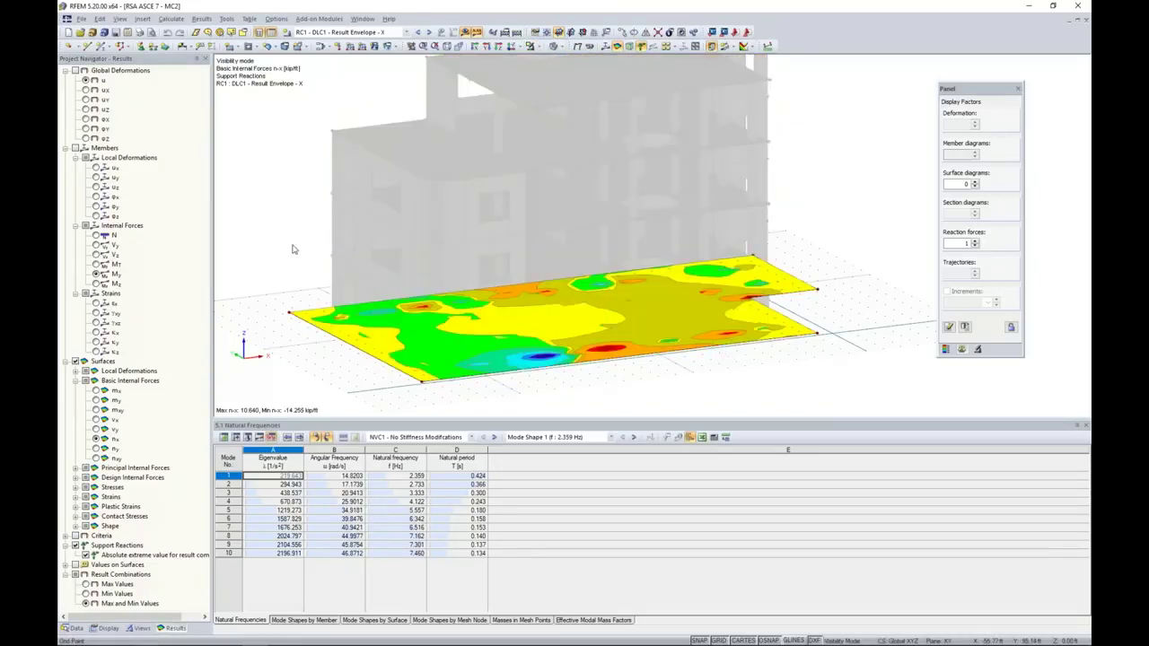
Review the foundation slab's moments mx and my and shear vx for RC1, and return to the axial force nx
click(95, 390)
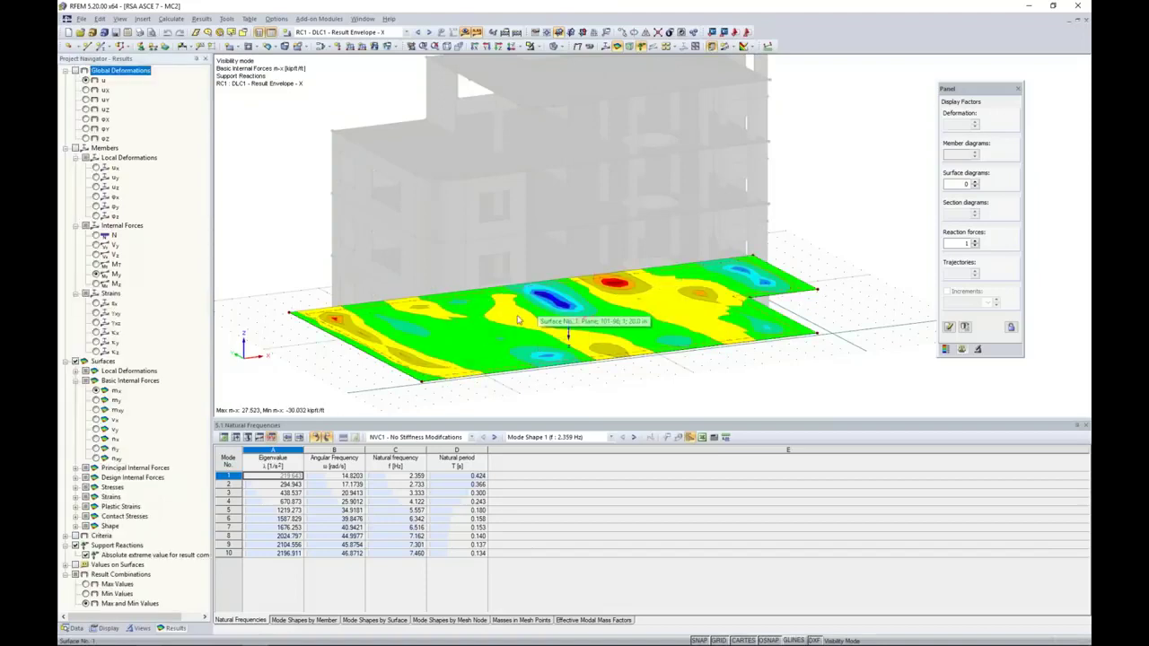
click(95, 399)
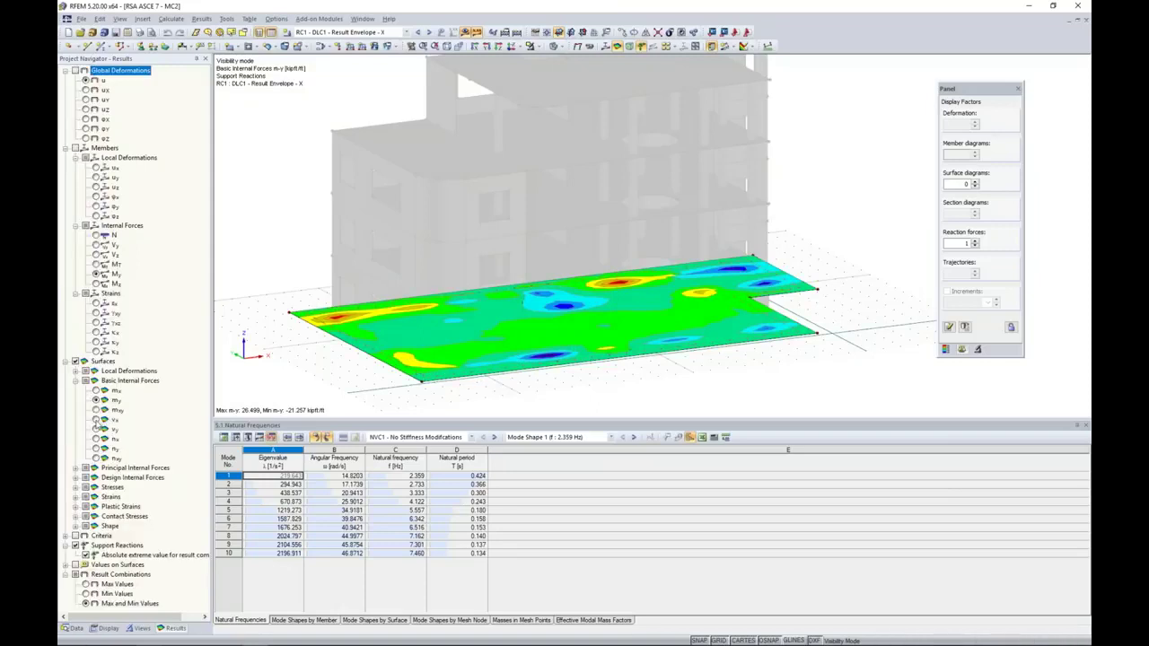
click(96, 419)
click(96, 439)
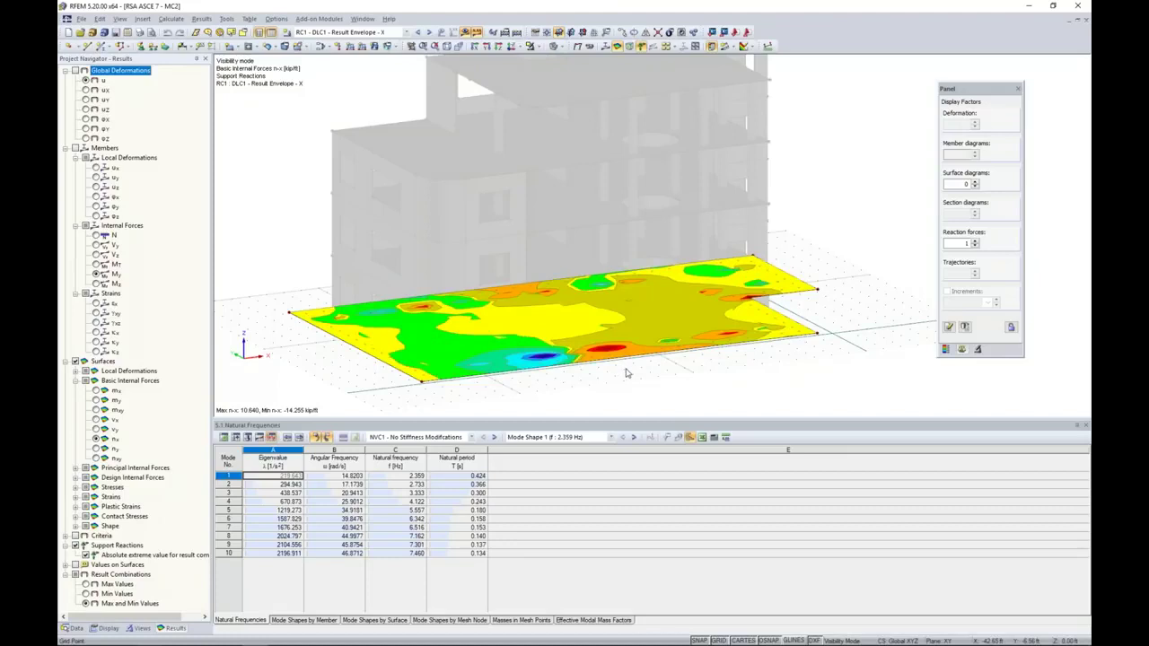
Show the foundation slab's nx forces for RC2 - Result Envelope - Y and look through the available result combinations
click(429, 32)
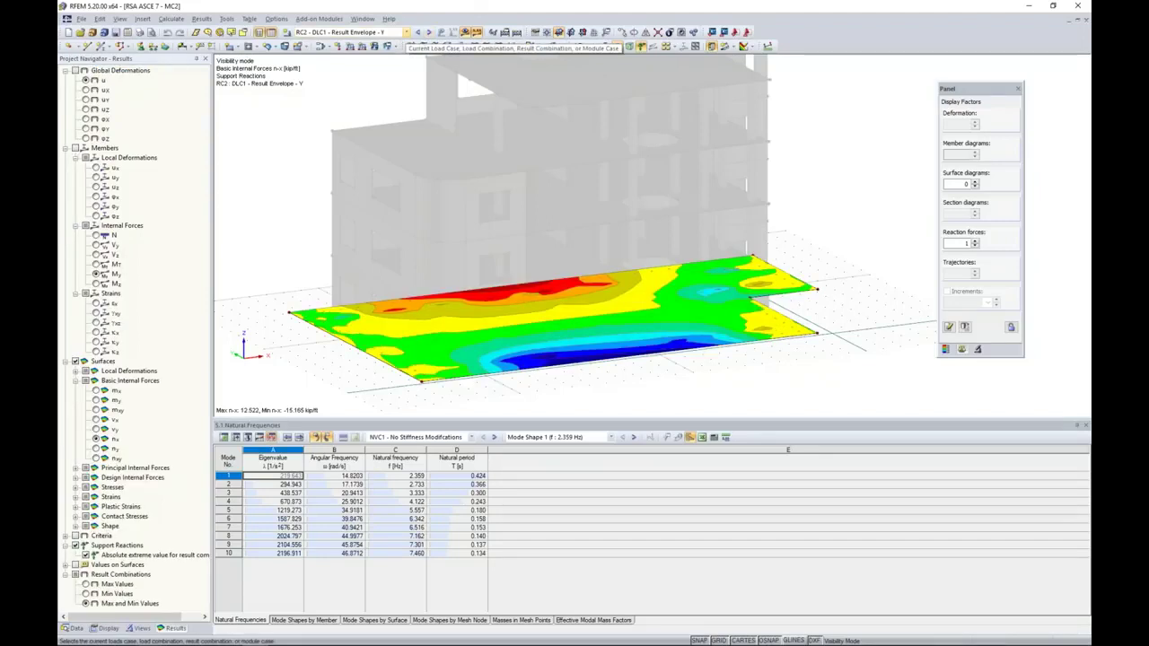
click(331, 32)
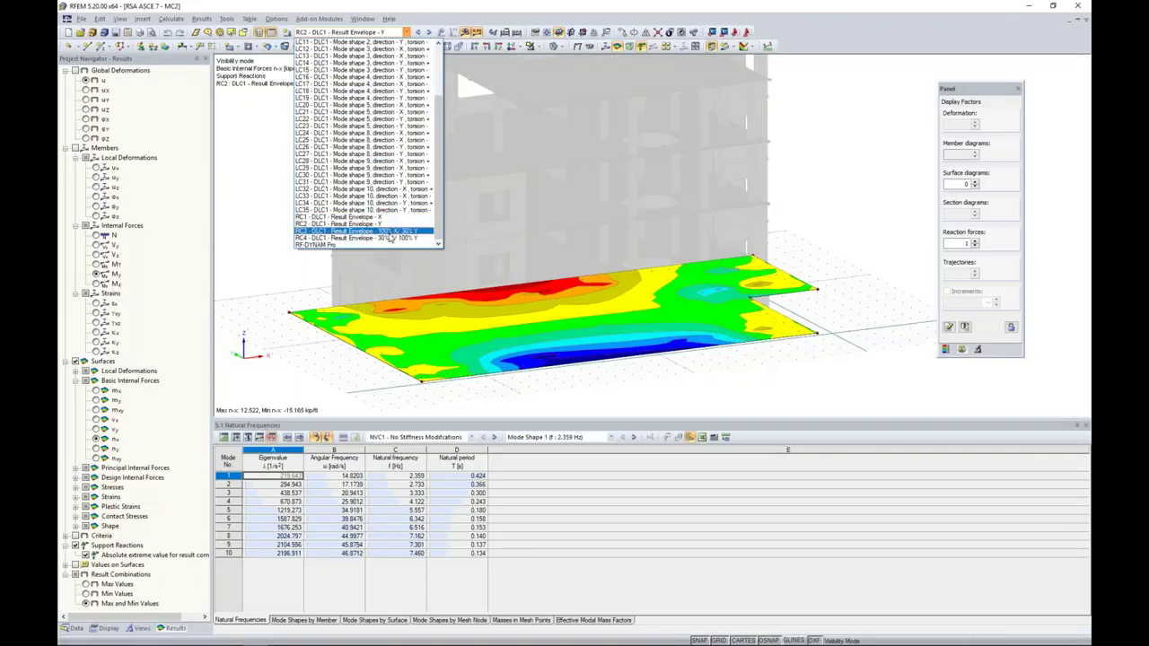
click(279, 212)
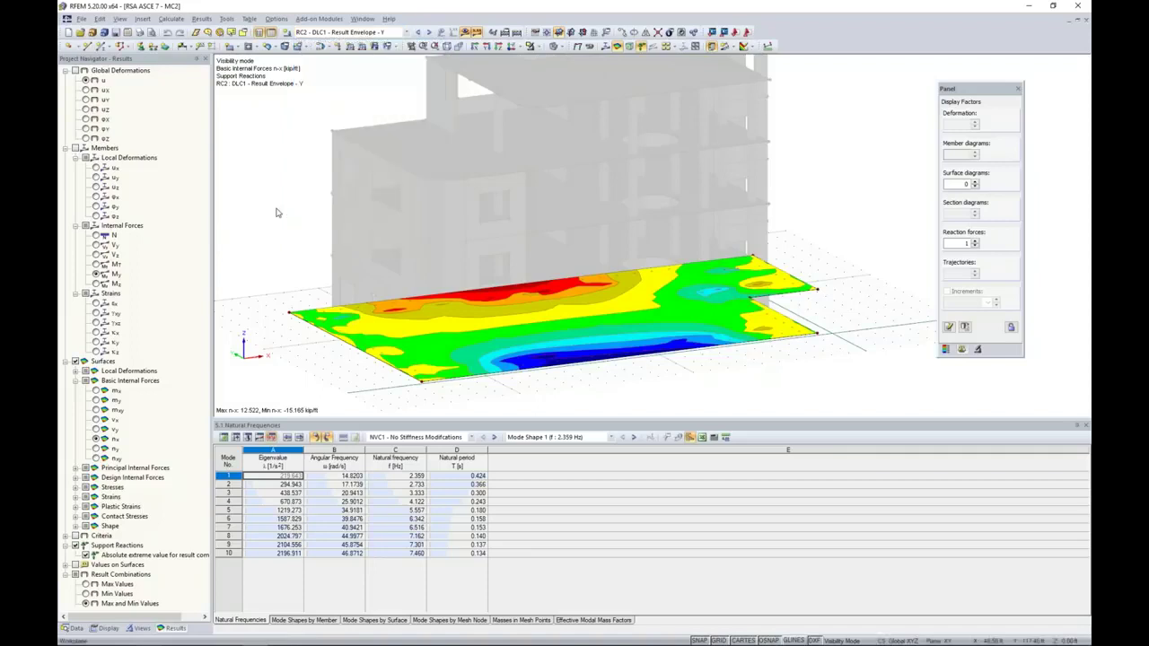
click(406, 33)
click(406, 34)
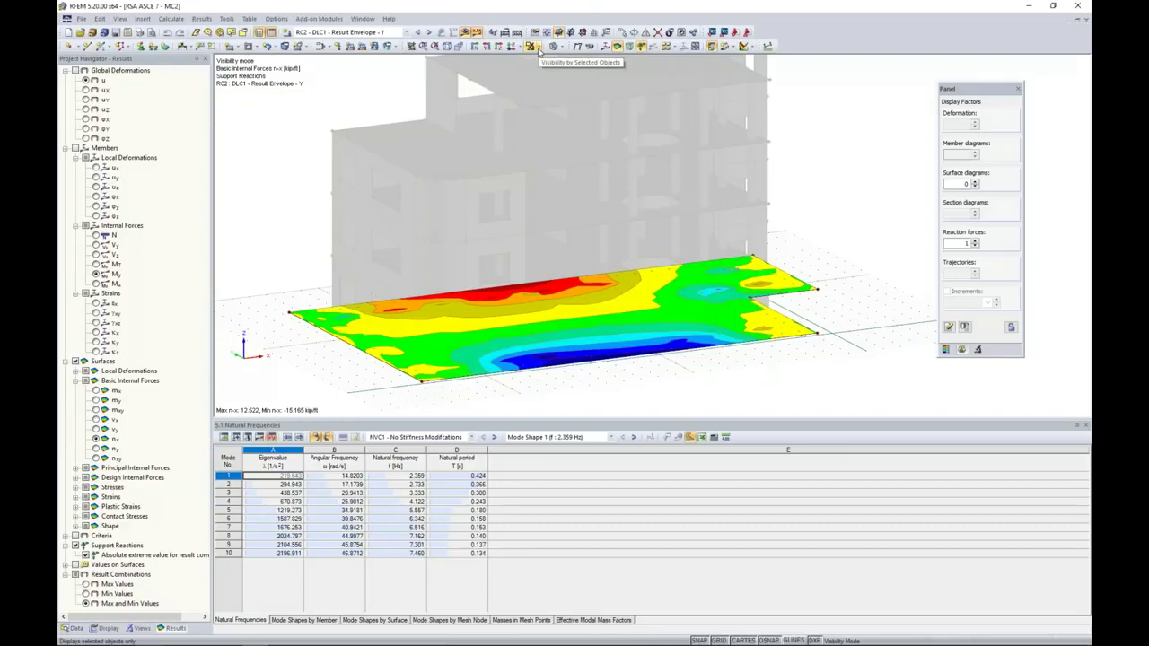
Cancel the visibility mode so the whole building is shown, and turn off the surface results
click(537, 50)
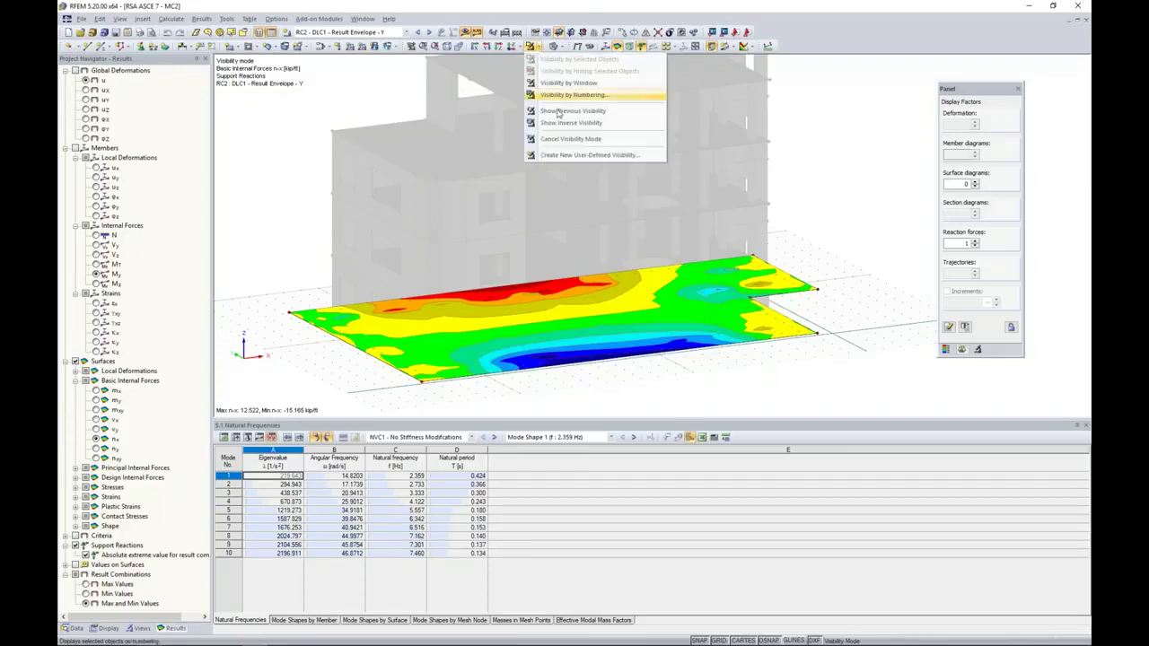
click(558, 142)
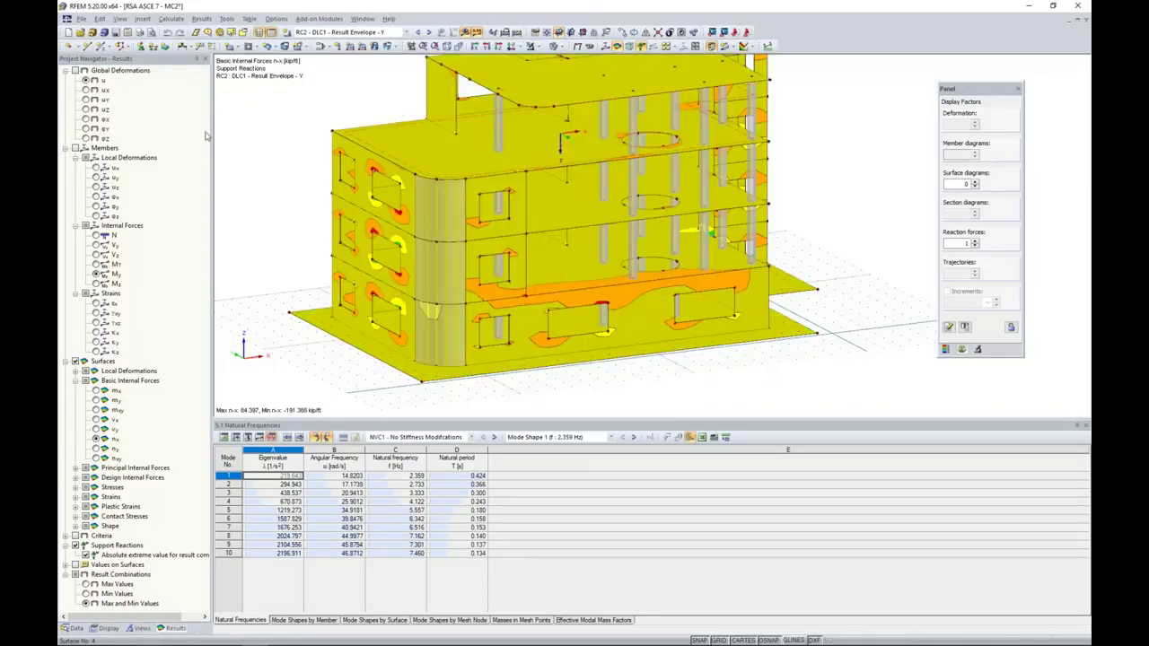
click(76, 361)
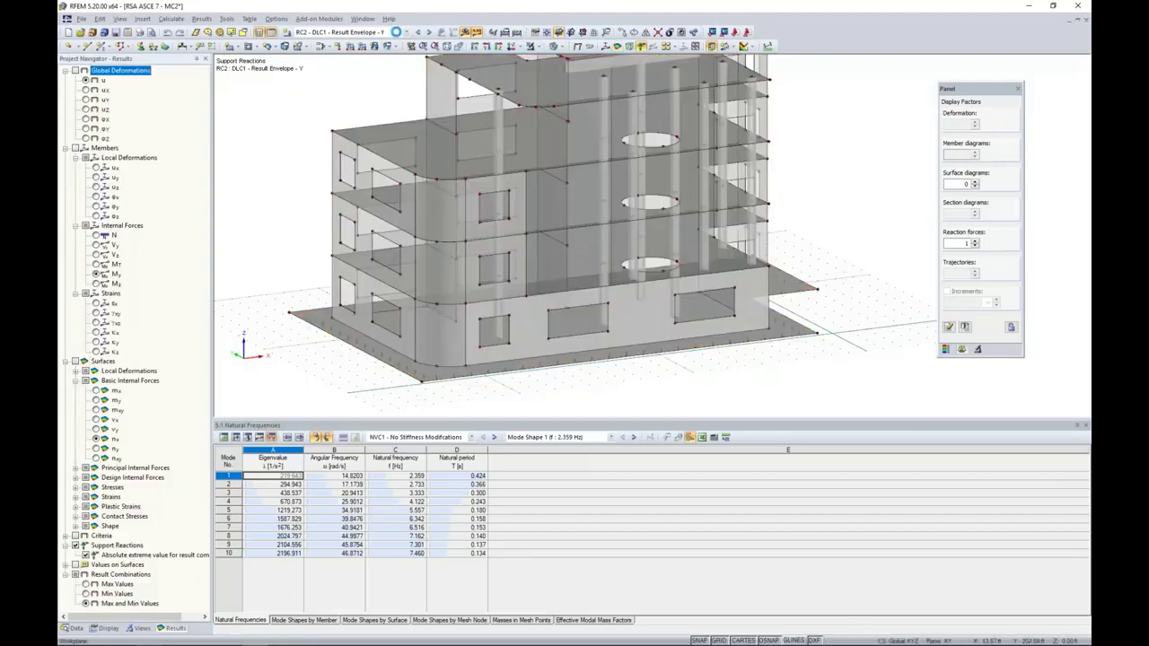
Display load case LC4 - DLC1 - Mode shape 1, direction - X, torsion +
click(407, 33)
scroll(405, 83, up, 10)
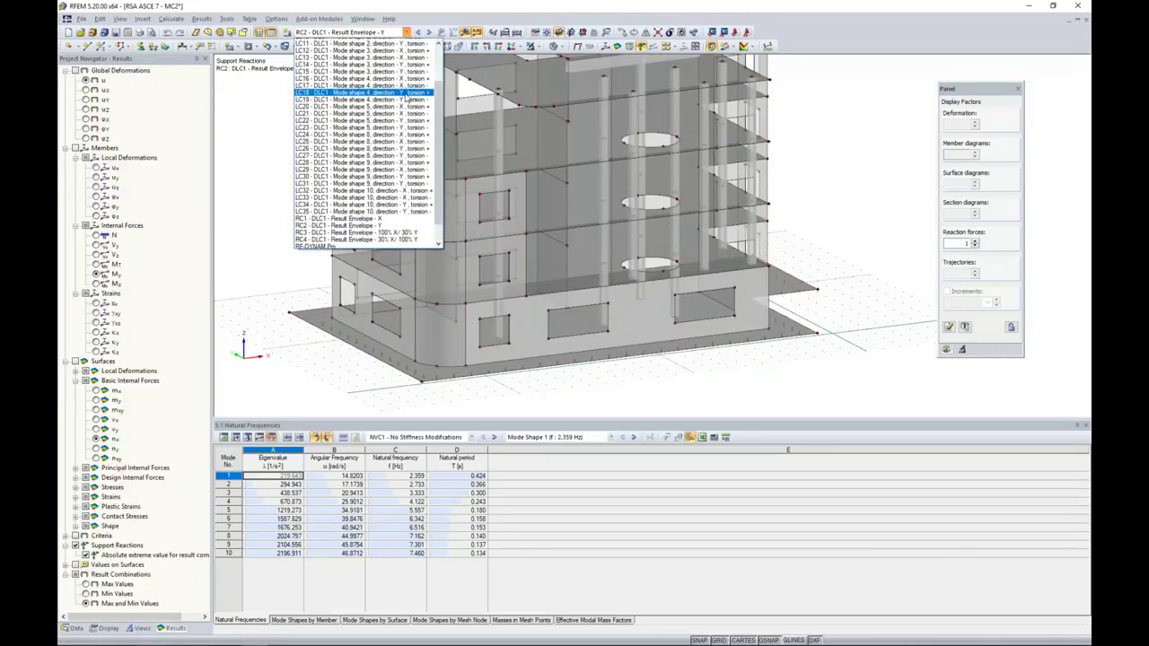
click(404, 63)
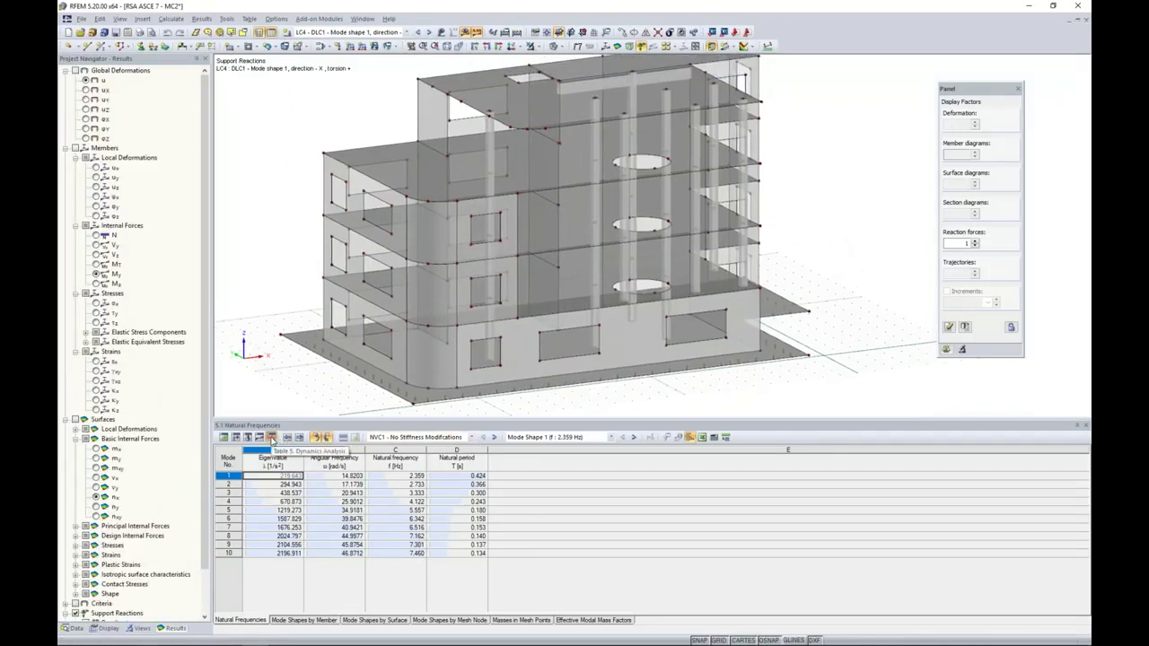
Switch the dynamic results table to DLC1 and examine the X-excitation equivalent loads for mode shape 3 down to the sum row
click(472, 437)
click(460, 455)
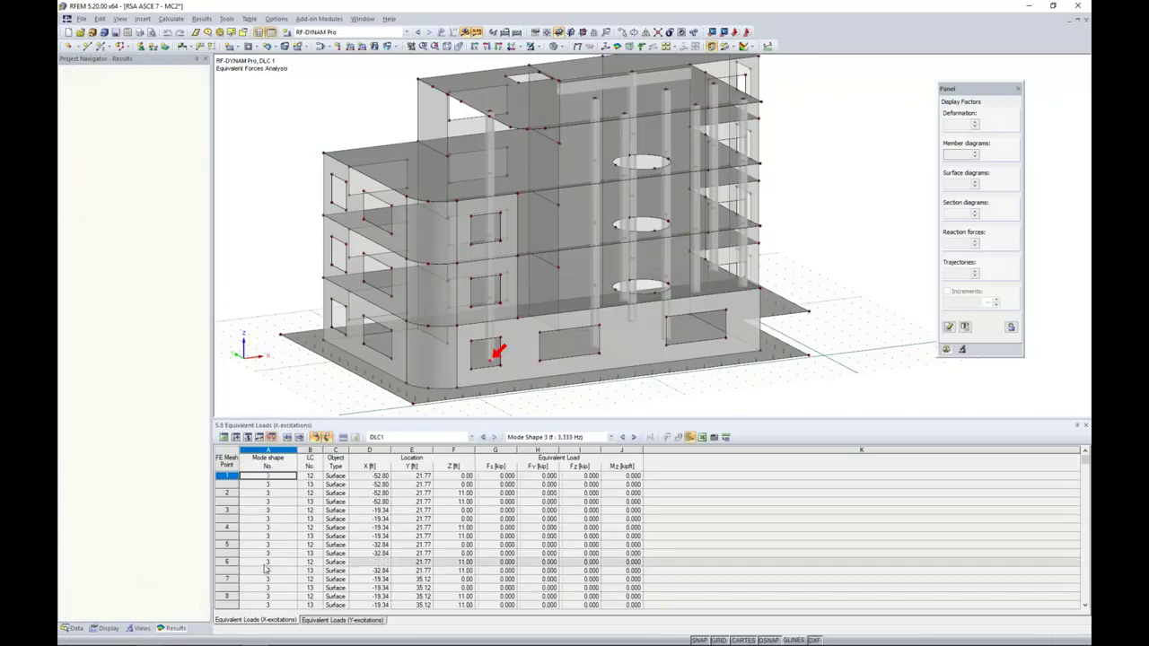
drag(1083, 460, 1080, 609)
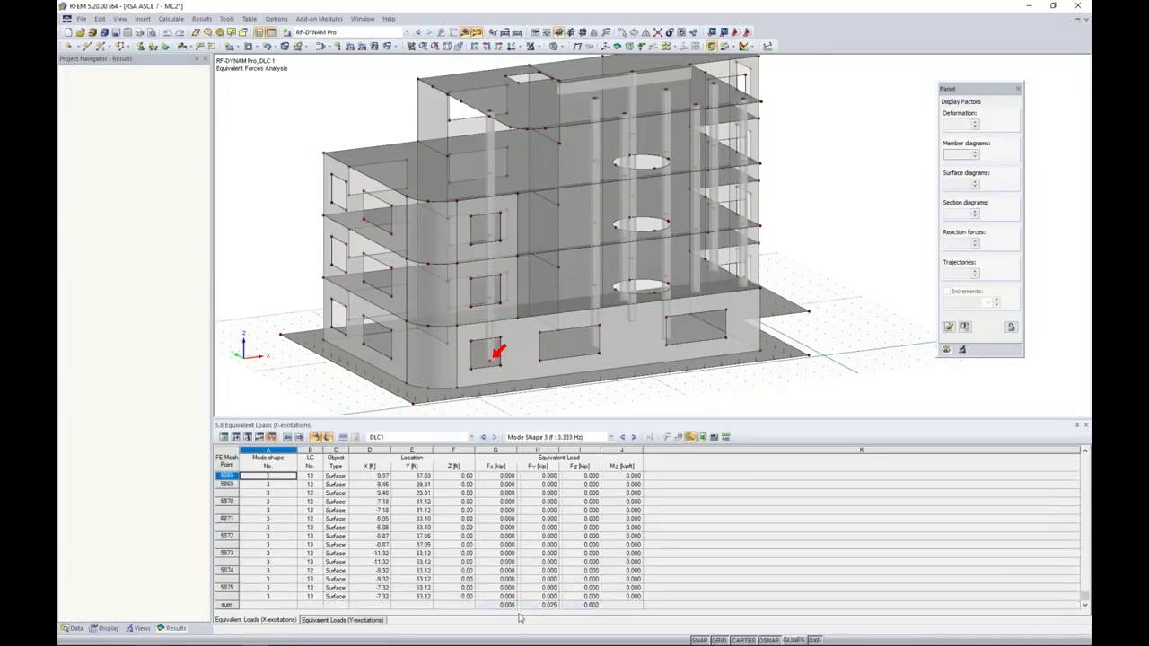
Restrict the equivalent loads table to Mode Shape 1 and examine the load sums for the X- and Y-excitations
click(611, 436)
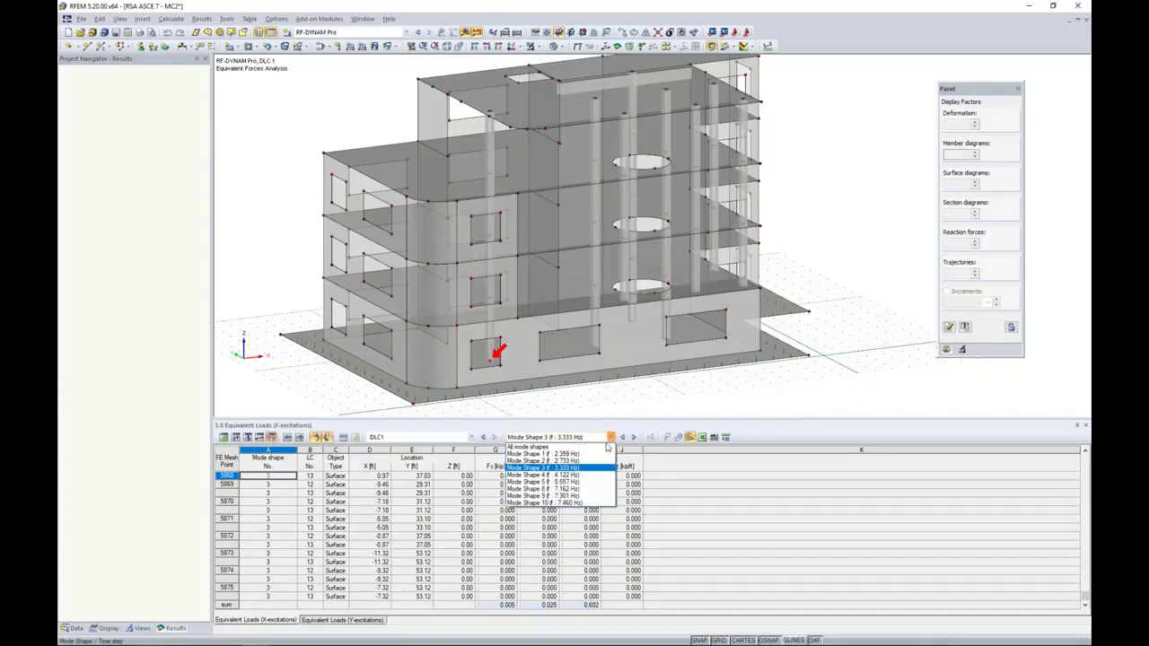
click(543, 453)
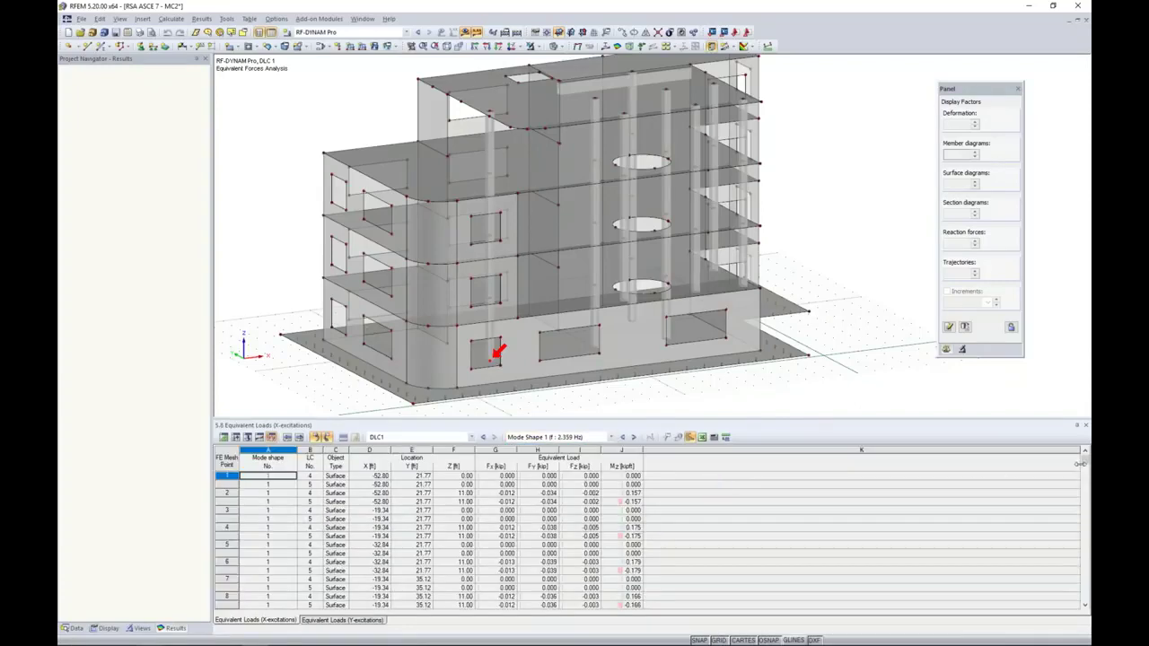
drag(1084, 459, 1084, 597)
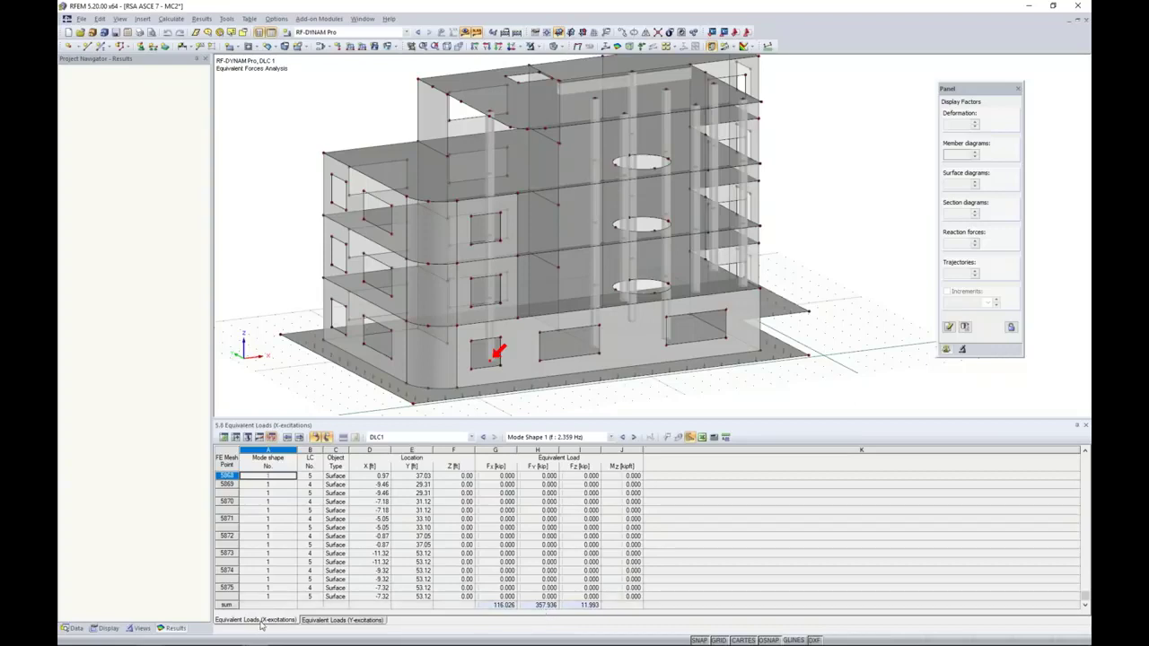
click(326, 625)
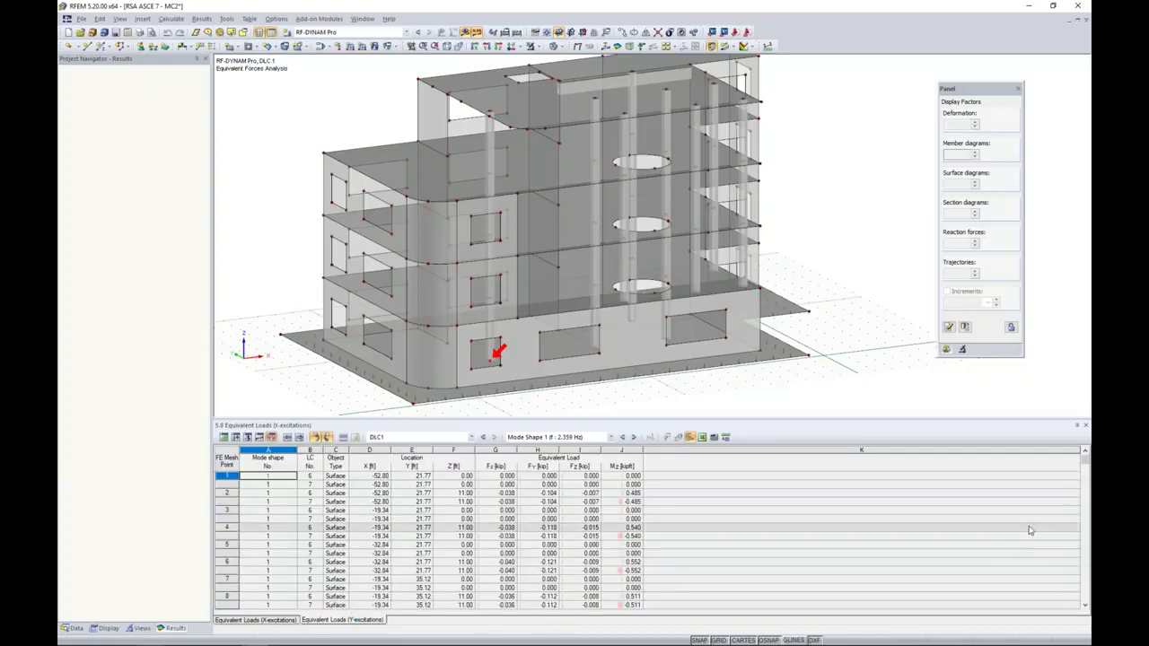
drag(1083, 459, 1083, 598)
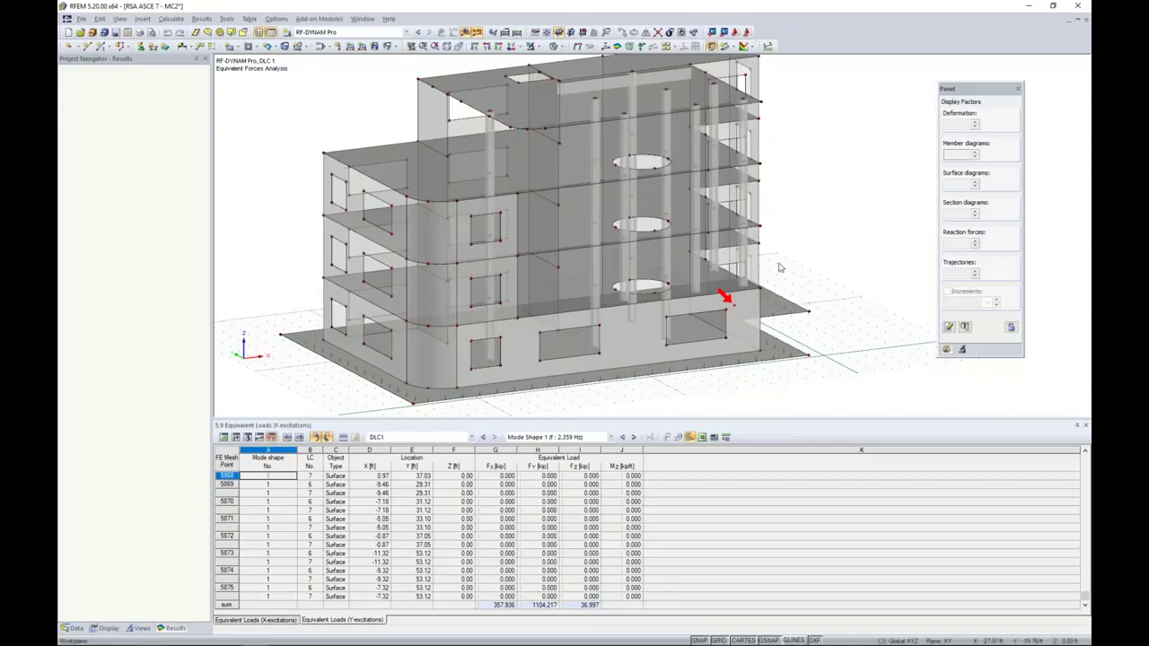
Display result combination RC1 - DLC1 - Result Envelope - X on the whole building
scroll(785, 283, down, 2)
middle_drag(804, 281, 684, 280)
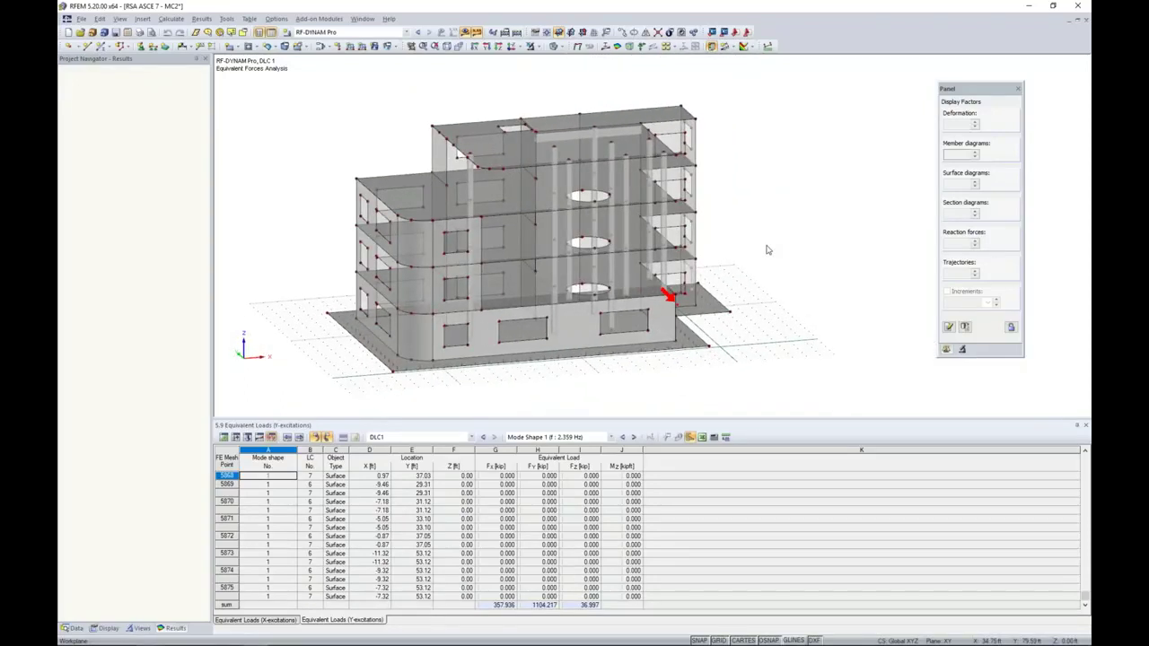
click(407, 32)
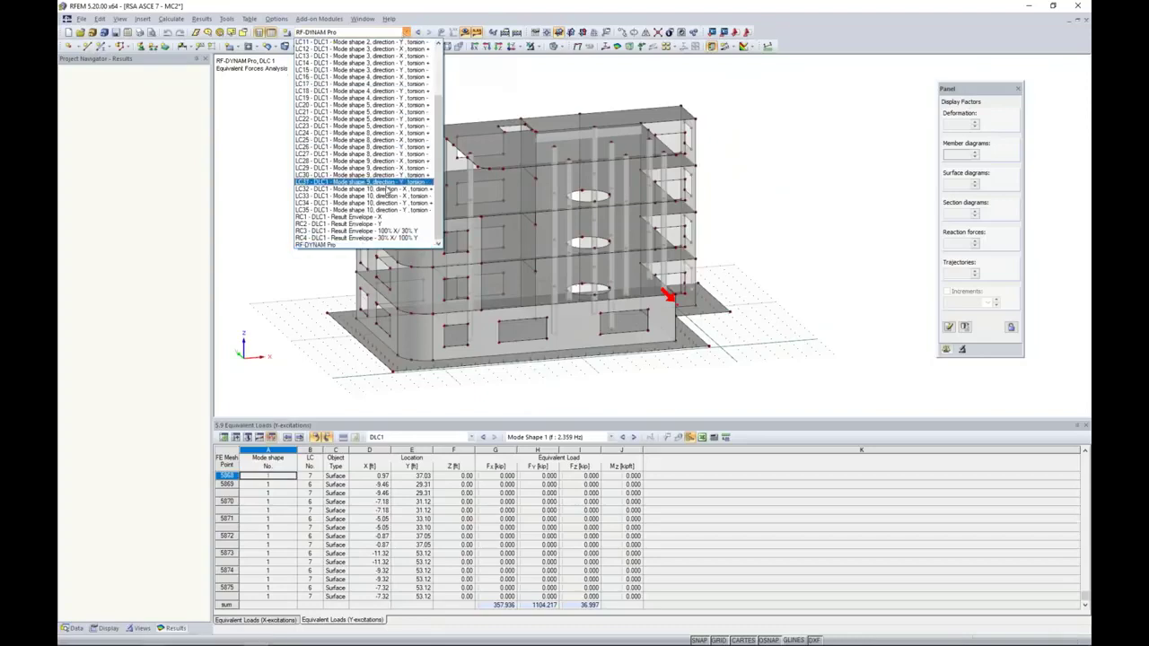
click(378, 219)
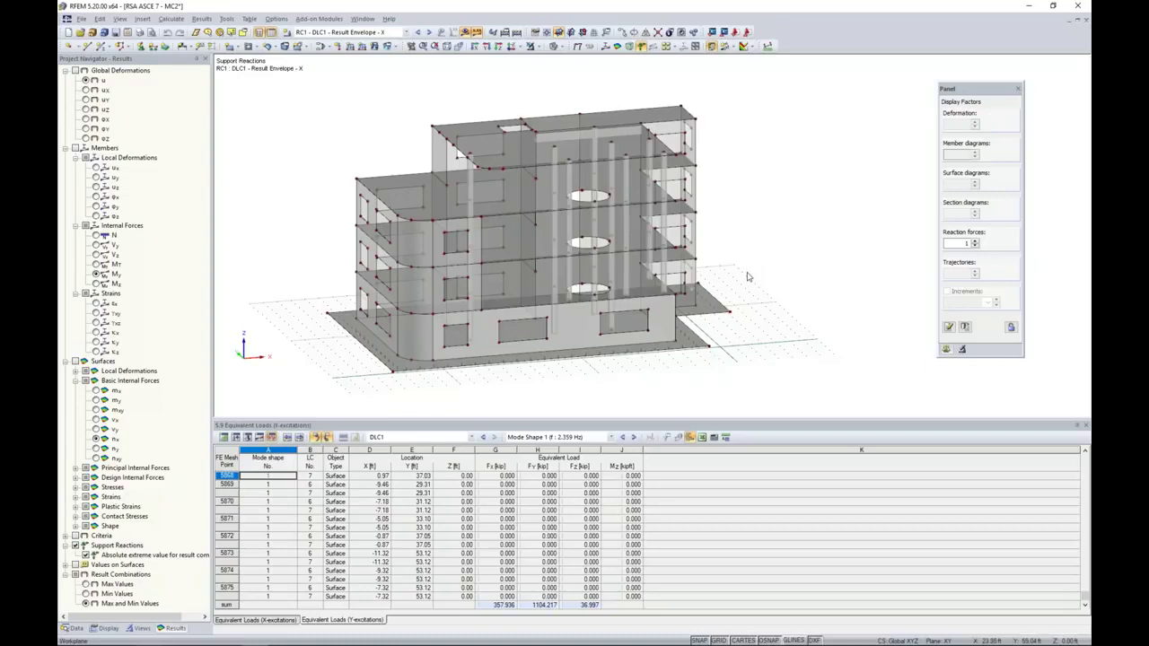
Copy the full-height interior column to a free spot beside the building, accepting deletion of the results and FE mesh
ctrl+middle_drag(746, 274, 766, 285)
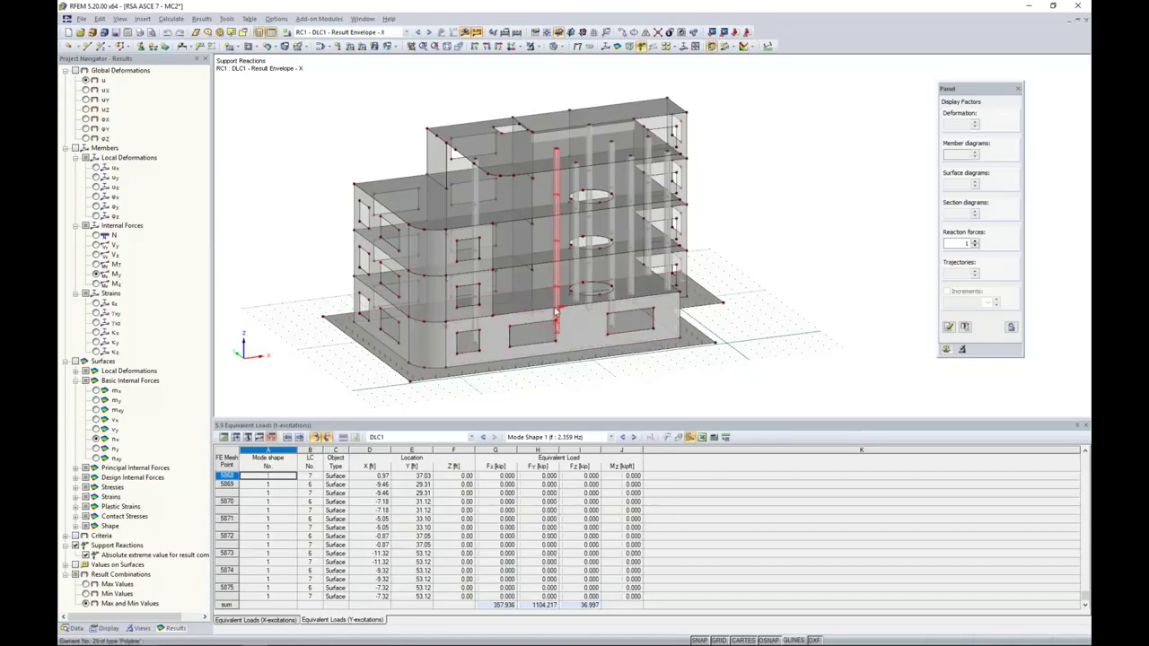
ctrl+drag(557, 316, 822, 333)
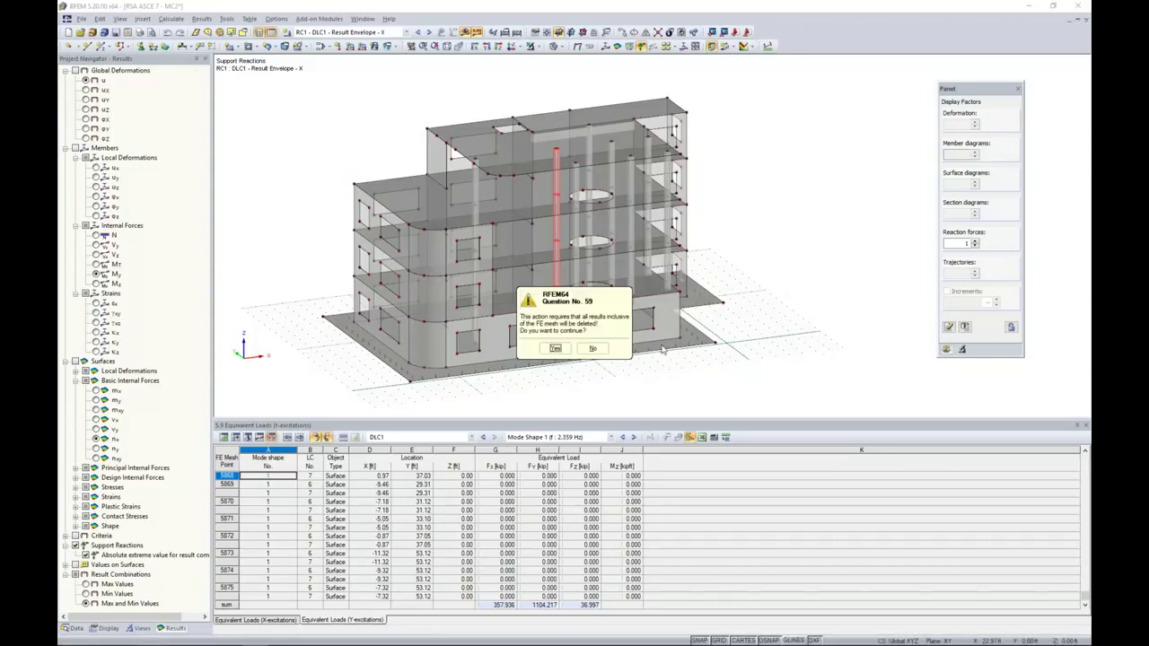
click(555, 349)
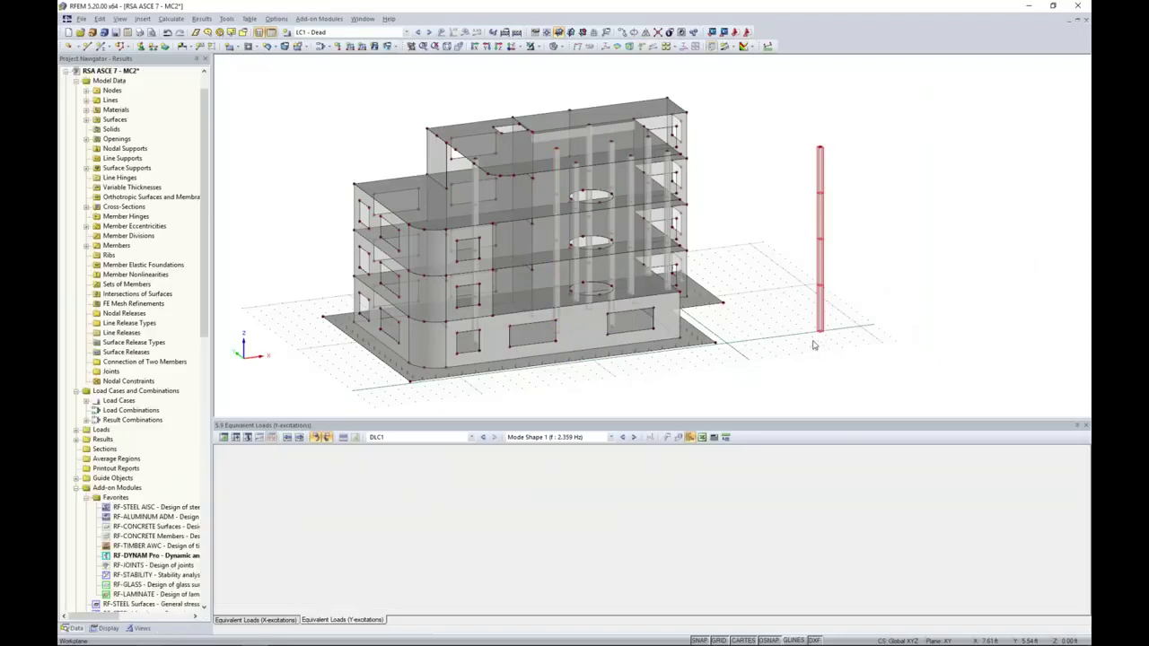
Edit the four members of the copied column together and set their member type to Result Beam
ctrl+middle_drag(814, 346, 730, 338)
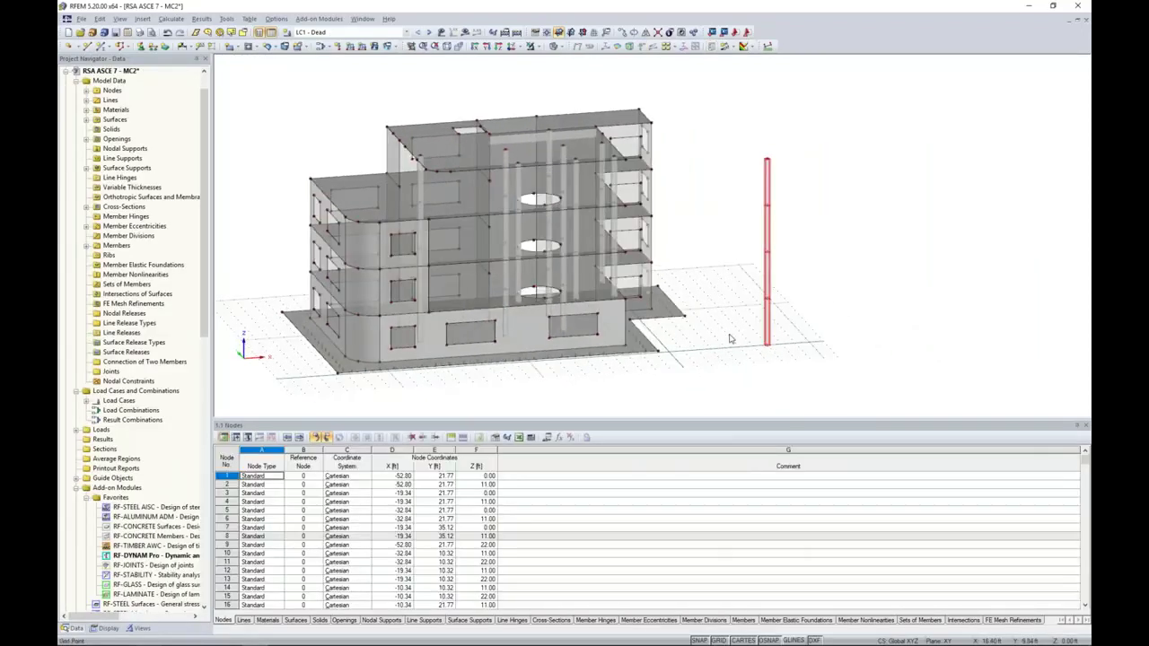
click(731, 337)
drag(790, 356, 746, 136)
right_click(769, 173)
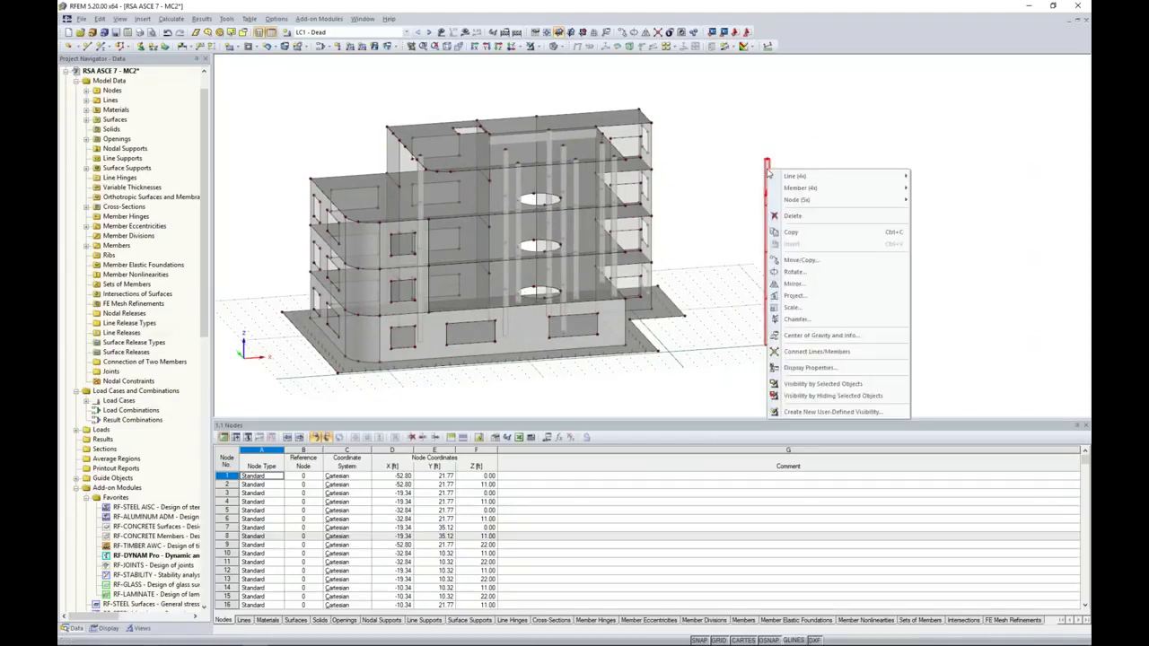
mouse_move(783, 188)
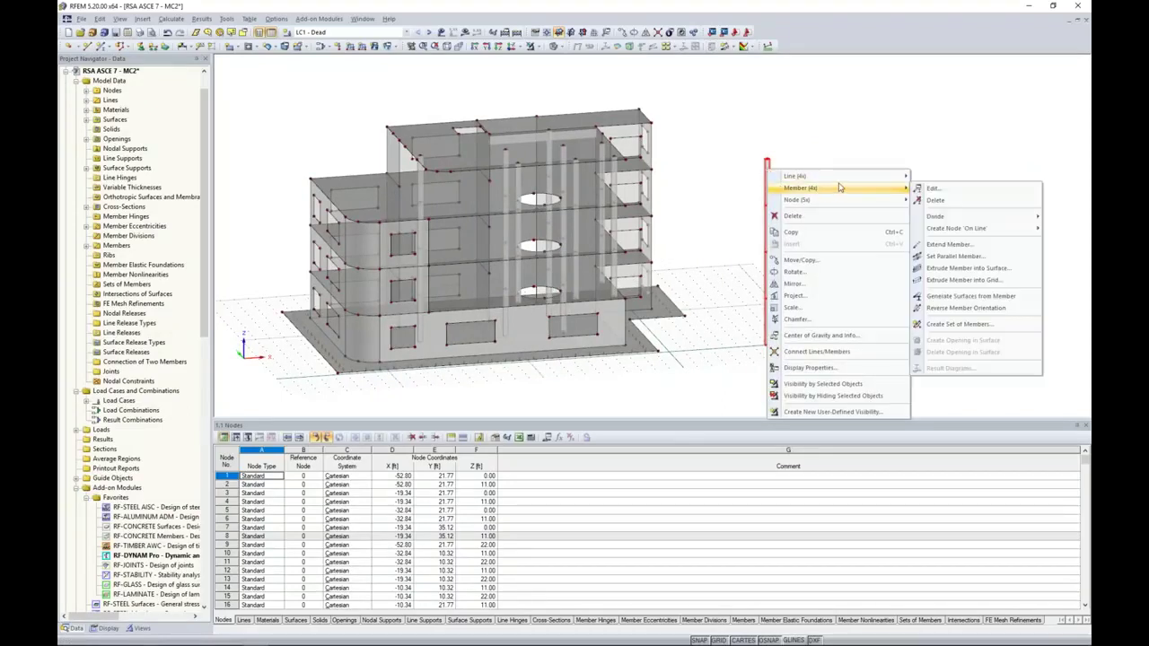
click(927, 188)
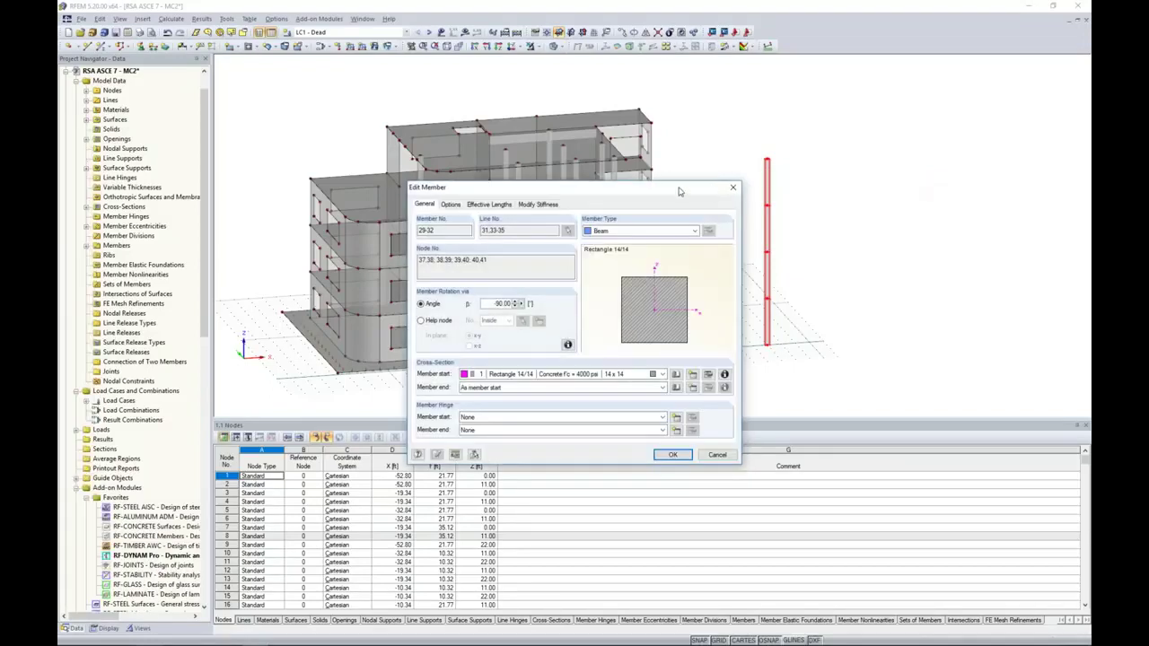
drag(682, 193, 603, 138)
click(618, 177)
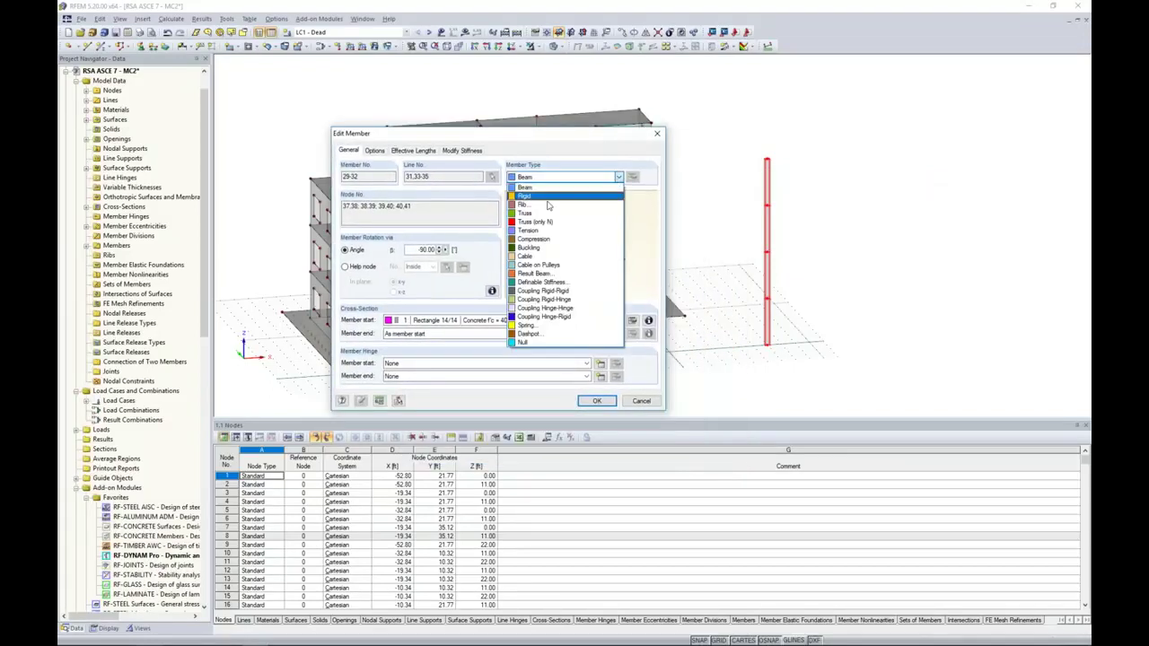
click(538, 275)
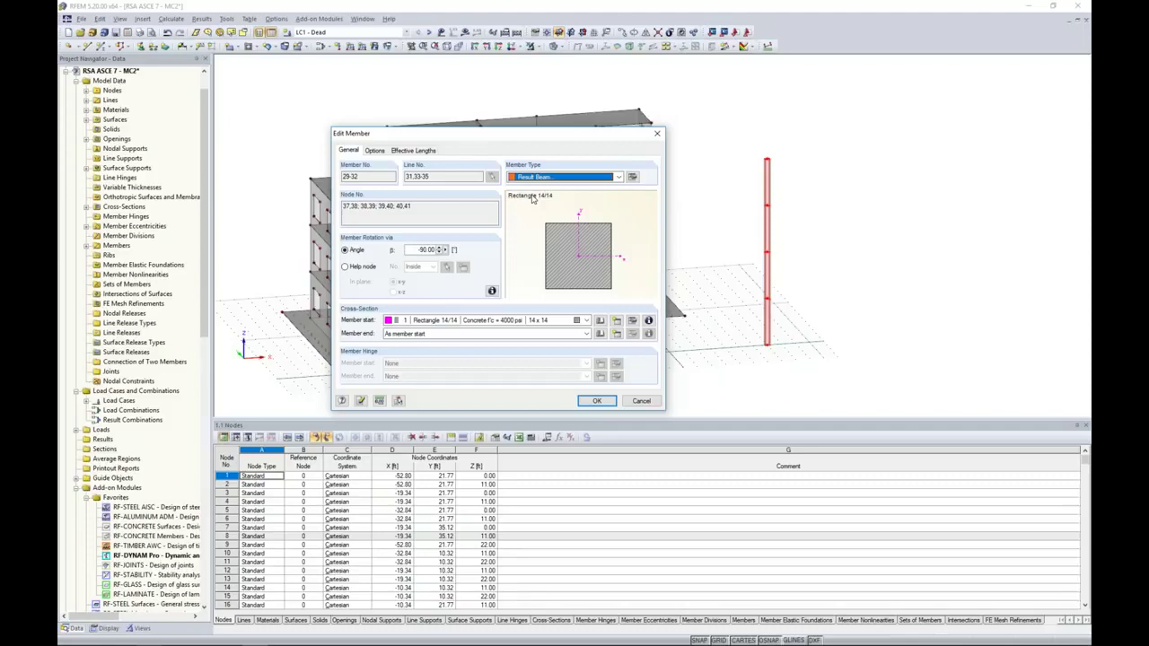
Set the result beam to integrate stresses and forces from listed including objects, with all surfaces, solids and members included, and accept the member edits
drag(532, 134, 464, 274)
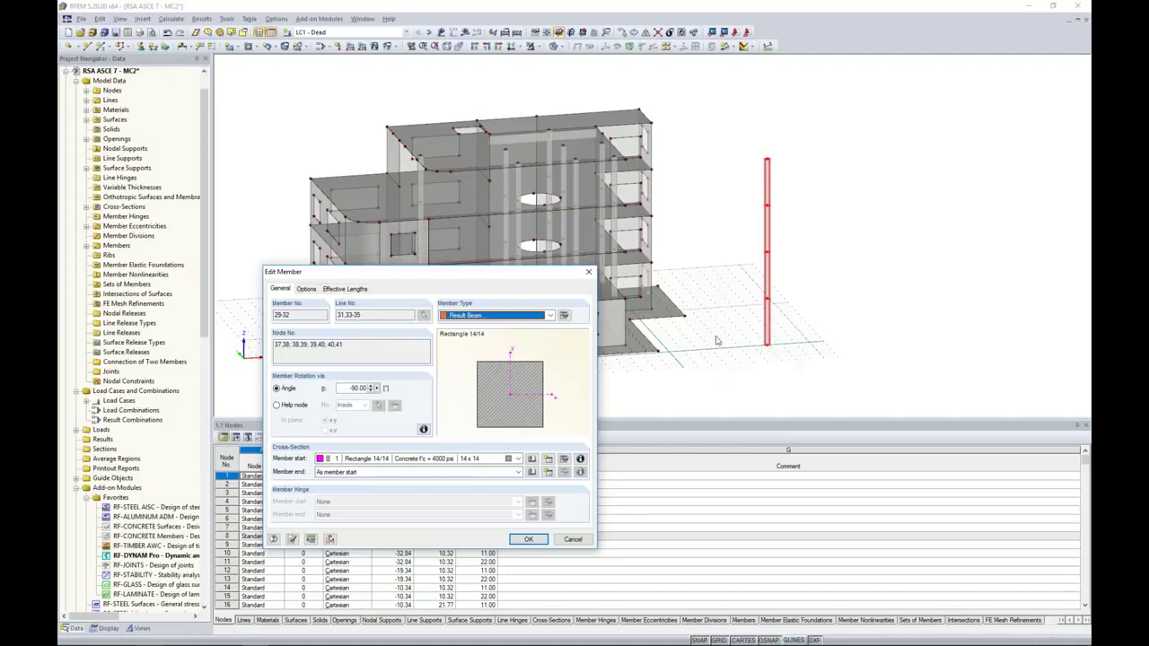
drag(541, 277, 607, 180)
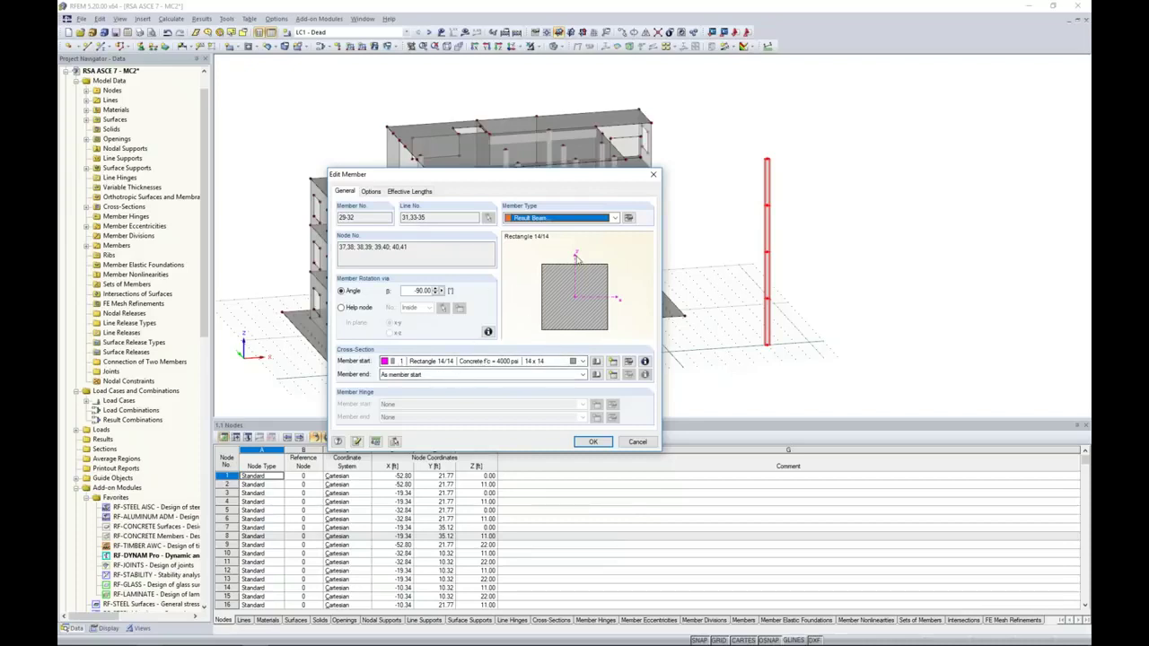
click(629, 219)
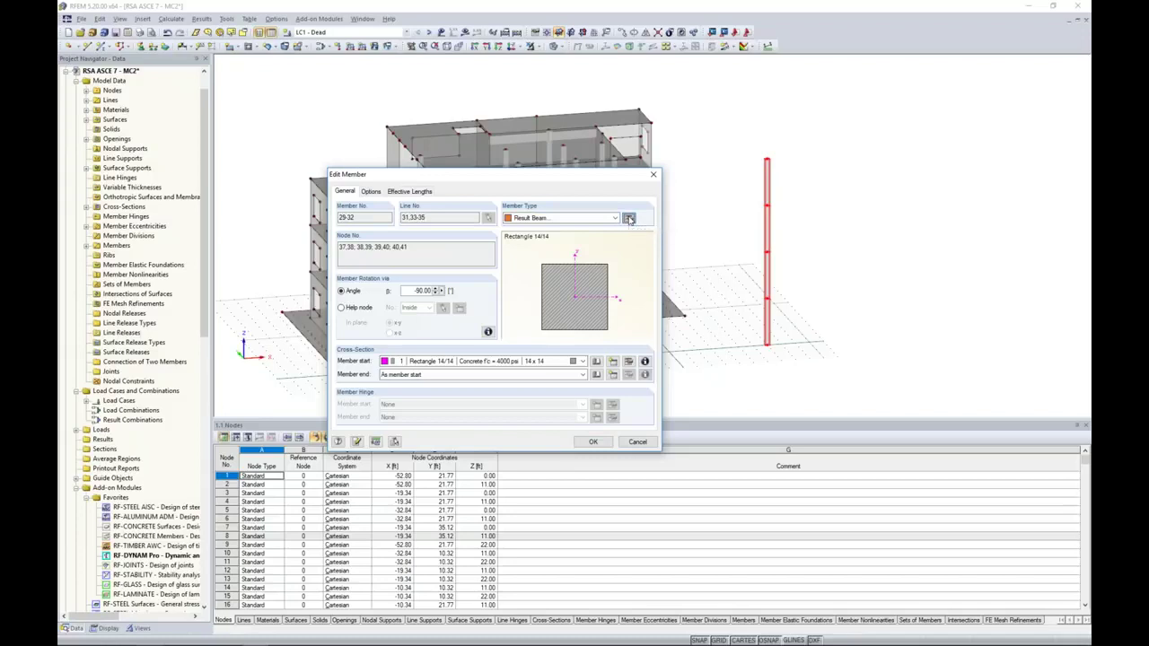
drag(632, 169, 549, 167)
click(311, 297)
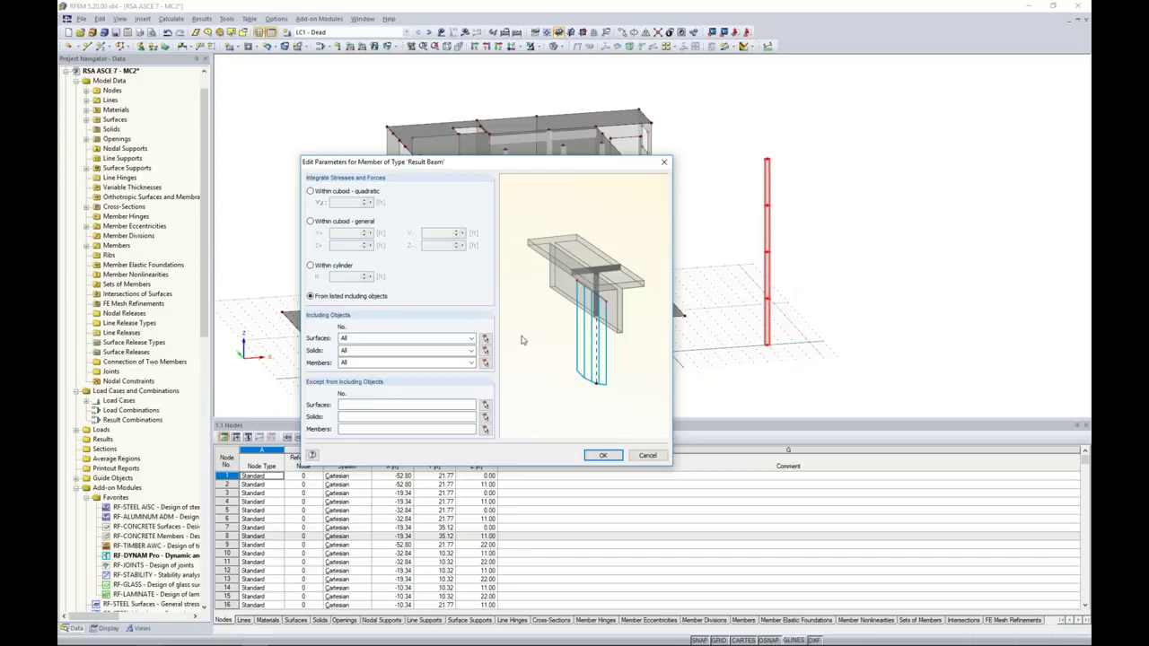
click(604, 456)
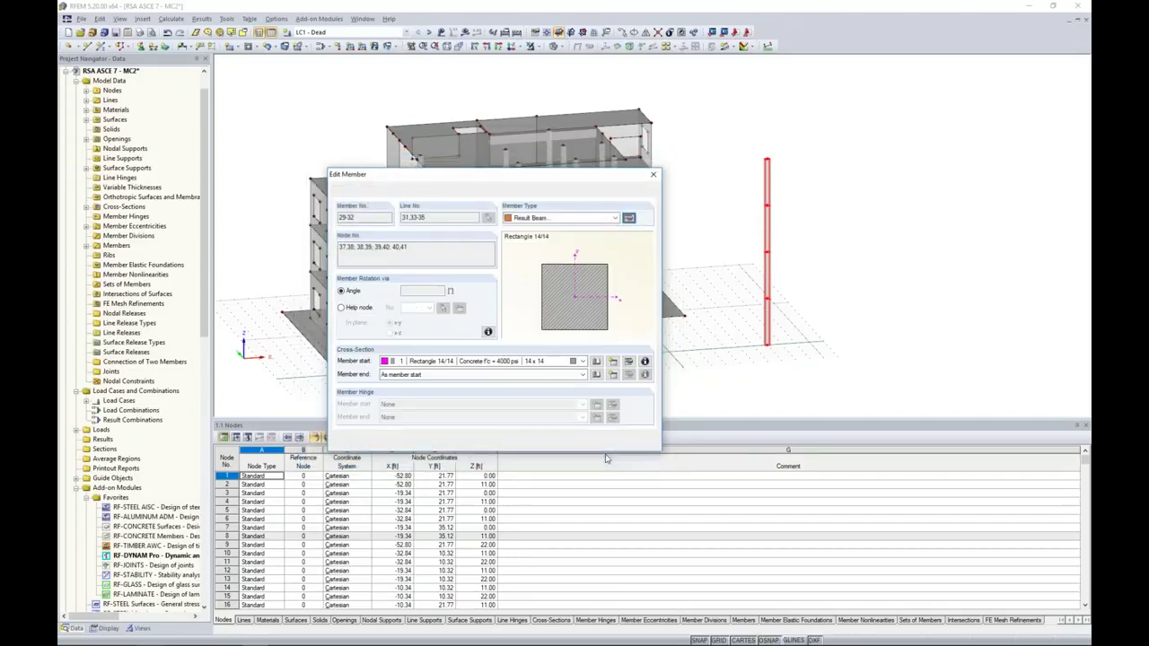
click(596, 443)
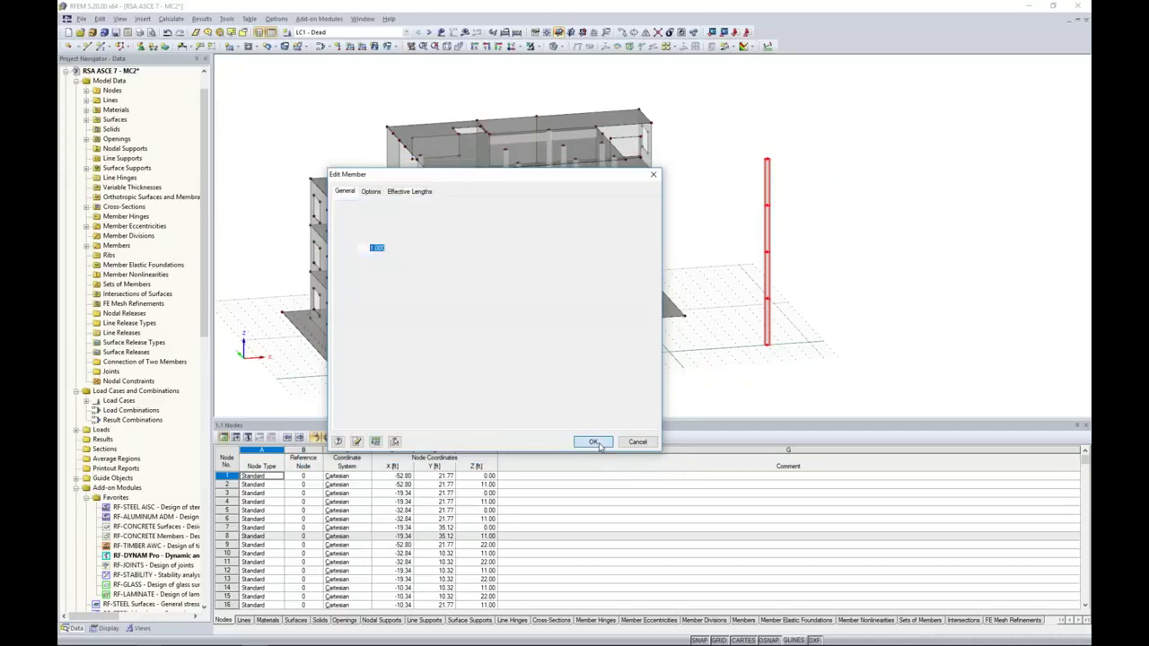
Recalculate the missing results and display the RF-DYNAM Pro natural vibration mode shape on the building
click(405, 32)
click(386, 66)
click(465, 33)
click(555, 344)
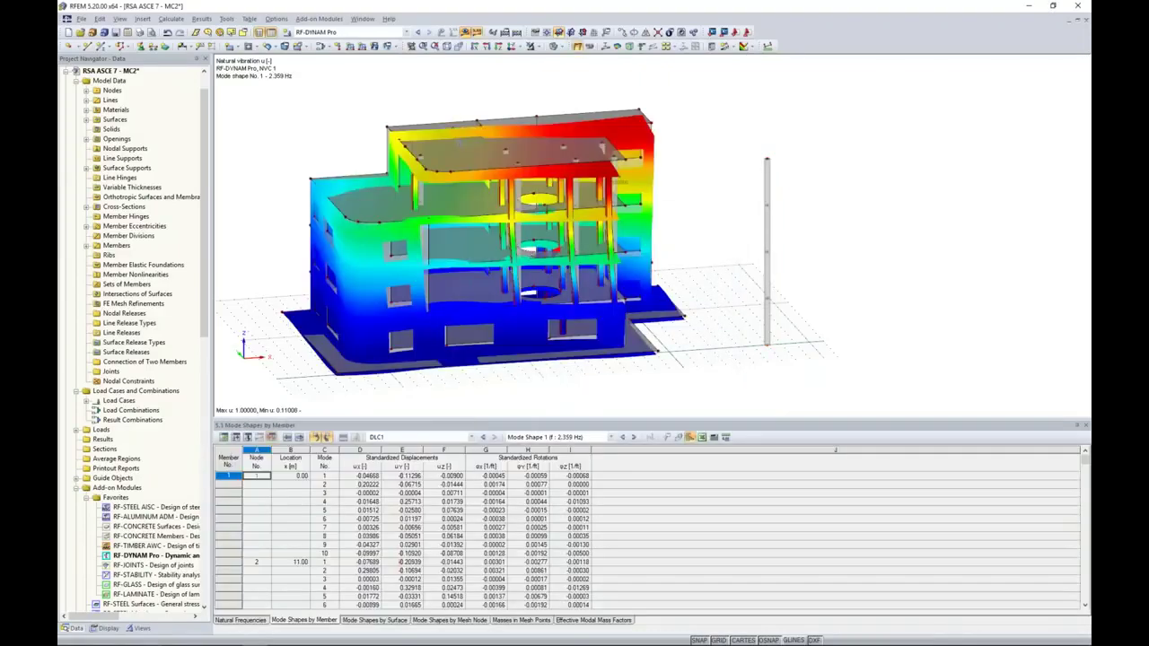
Select result combination RC1 - DLC1 - Result Envelope - X and run its calculation
click(407, 32)
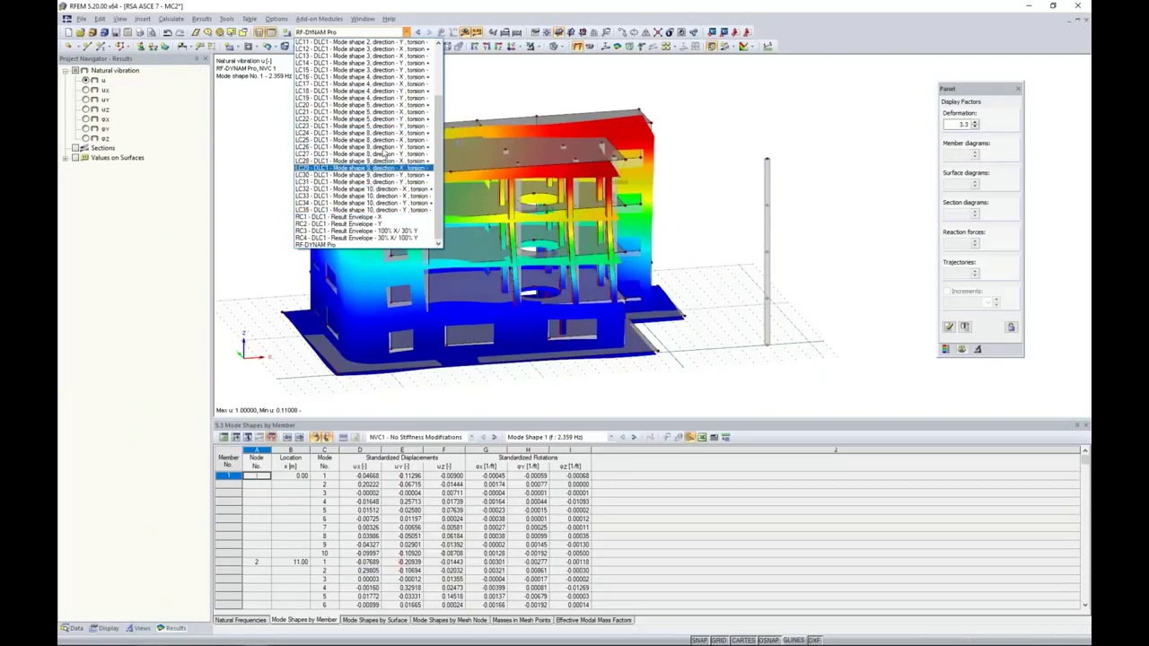
click(367, 218)
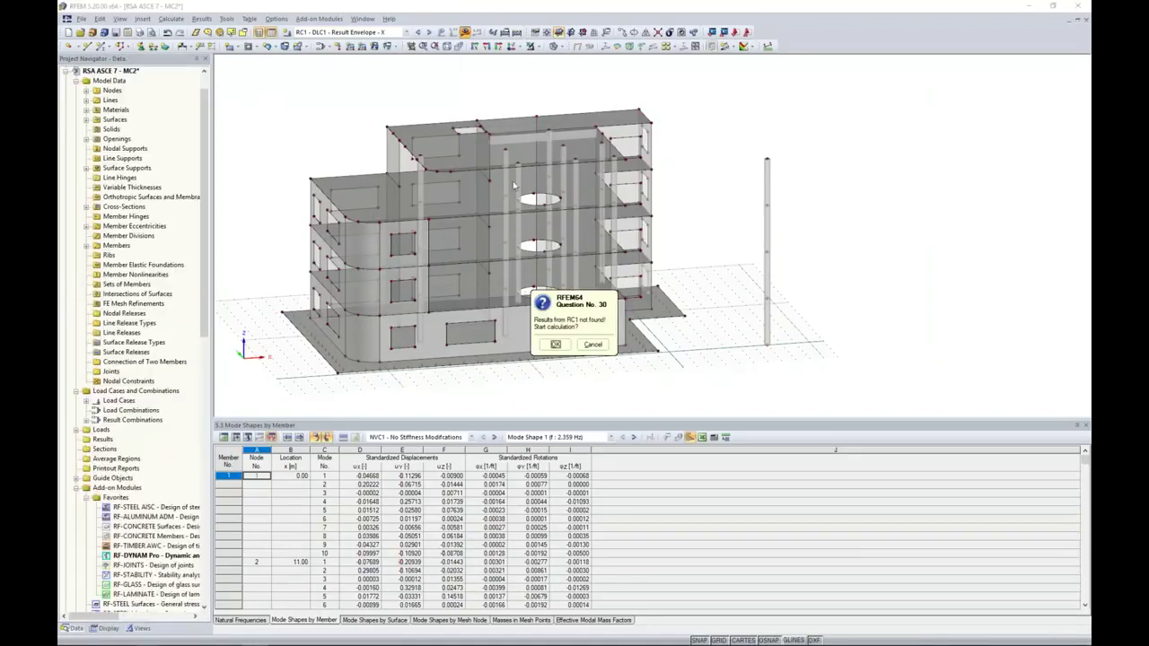
click(555, 344)
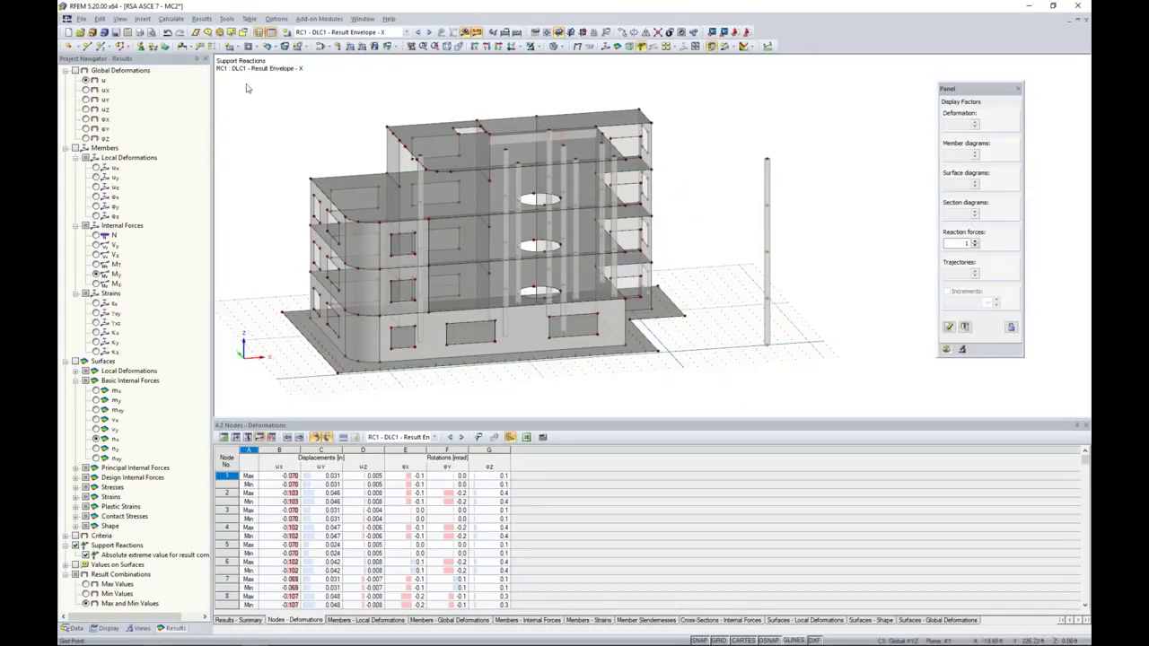
Display the member shear force Vy and examine its distribution along the result beam beside the building
click(77, 148)
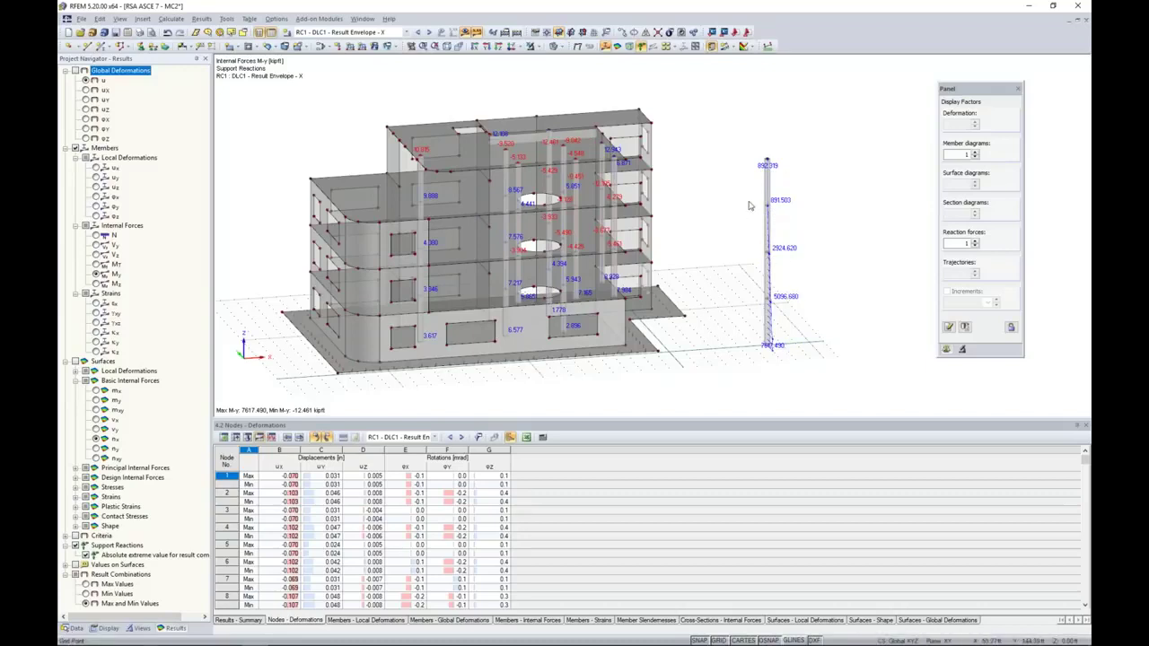
click(96, 245)
middle_drag(241, 275, 292, 247)
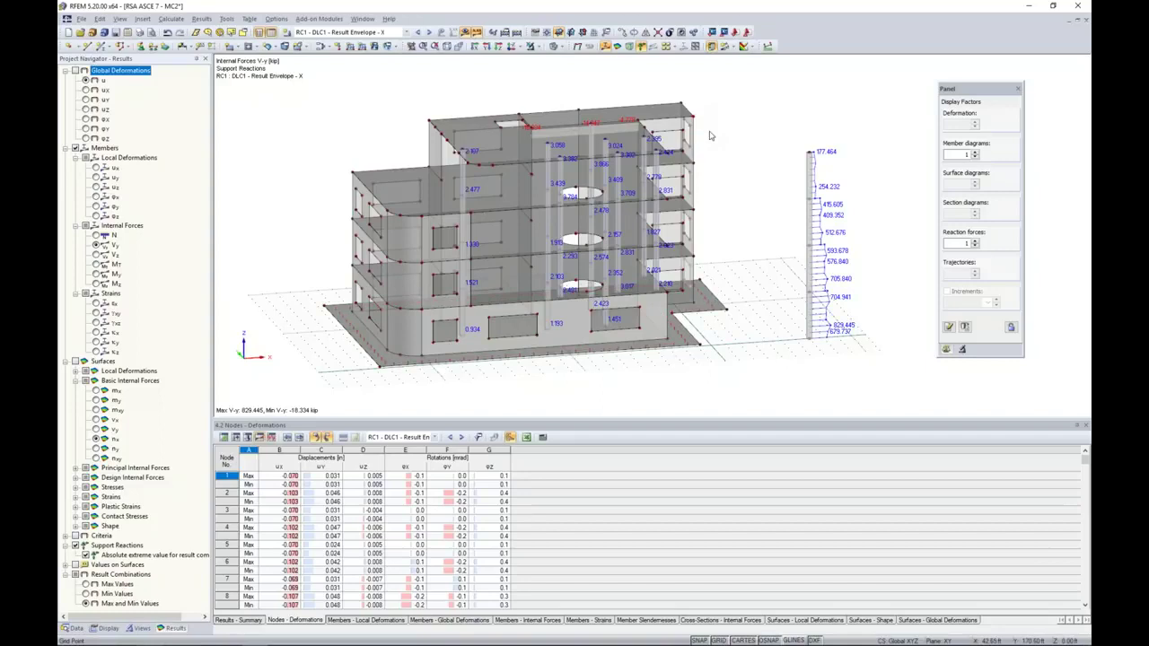
middle_drag(777, 342, 693, 345)
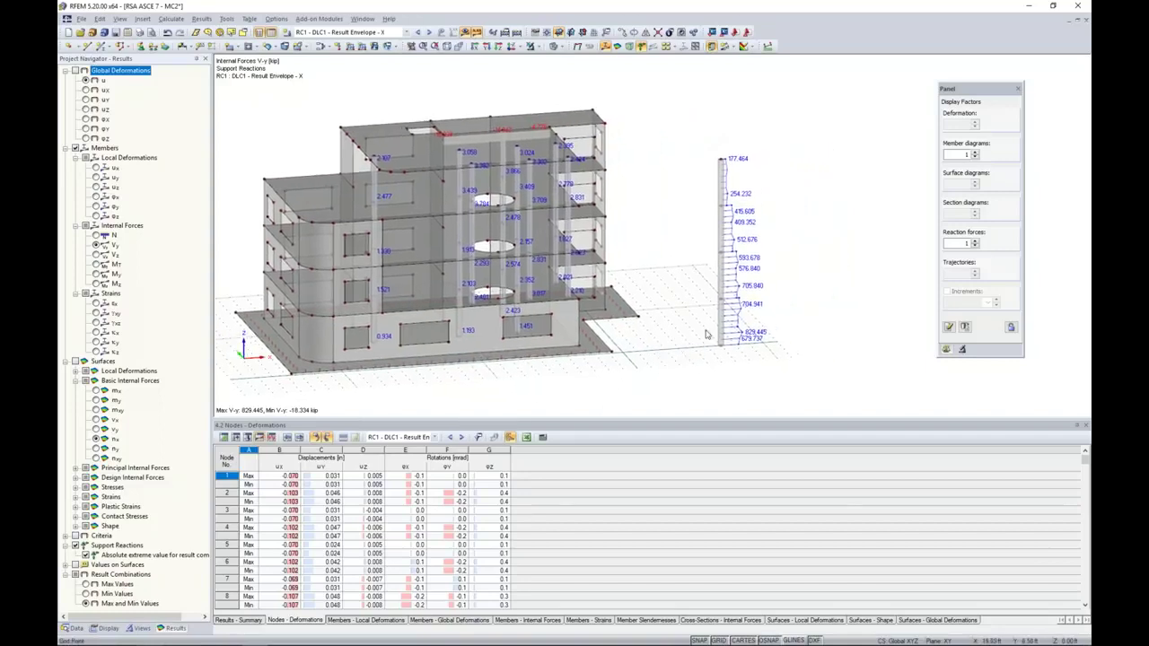
scroll(756, 336, up, 1)
scroll(756, 336, up, 5)
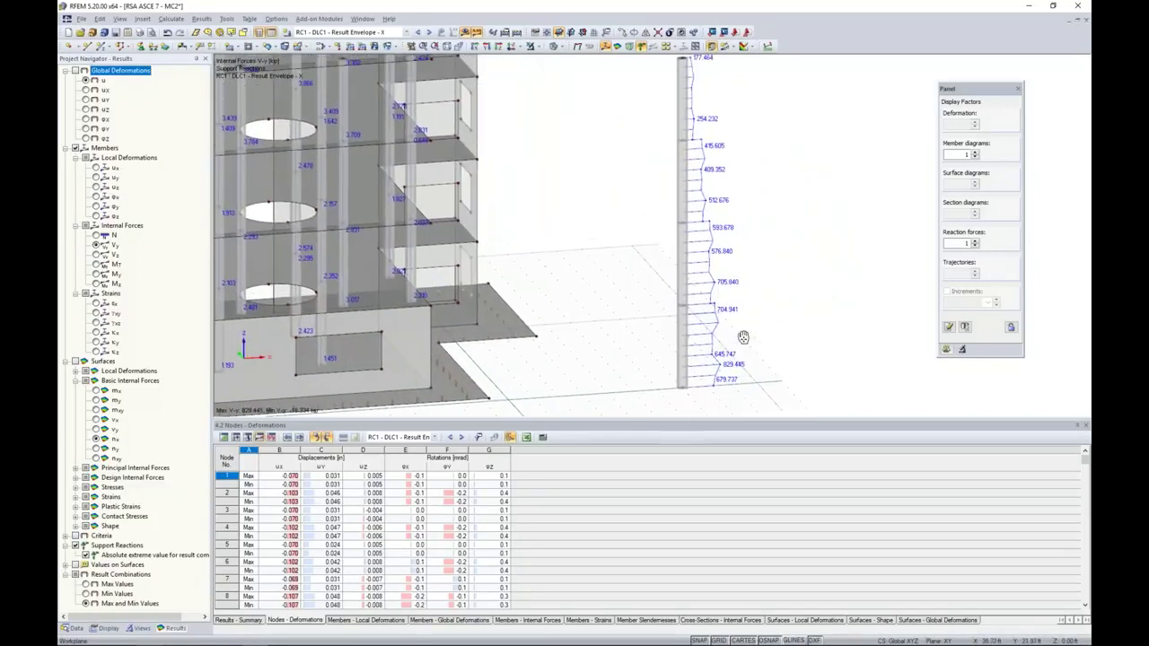
drag(754, 419, 756, 501)
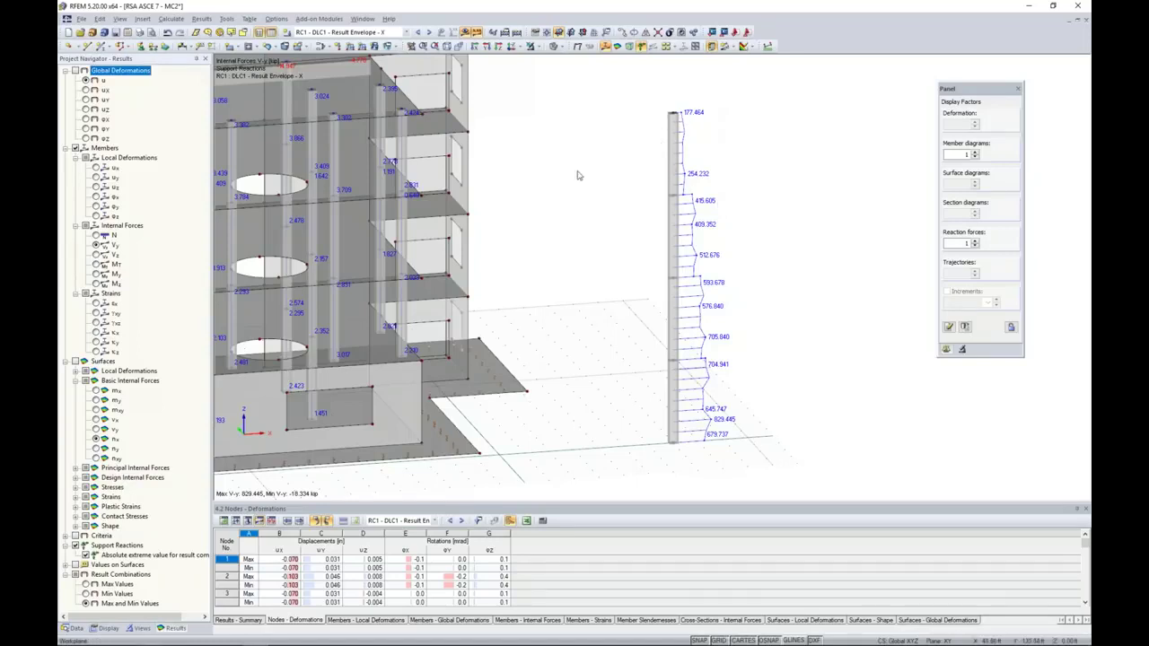
middle_drag(578, 177, 651, 199)
ctrl+middle_drag(520, 142, 678, 232)
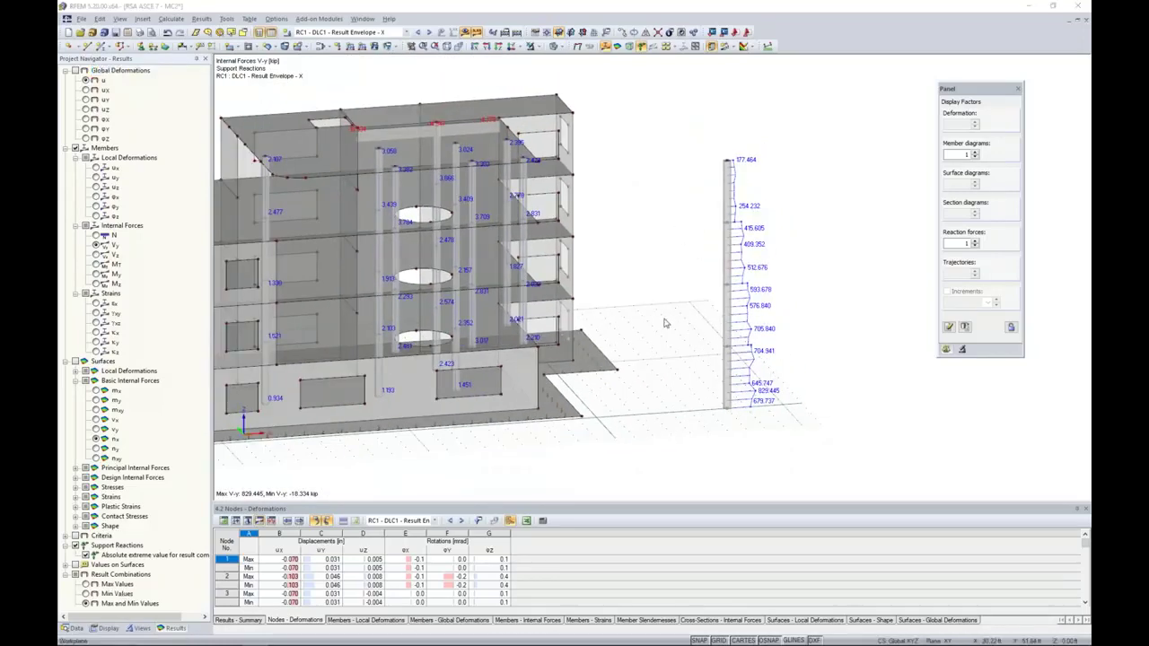
key(super+Tab)
click(603, 193)
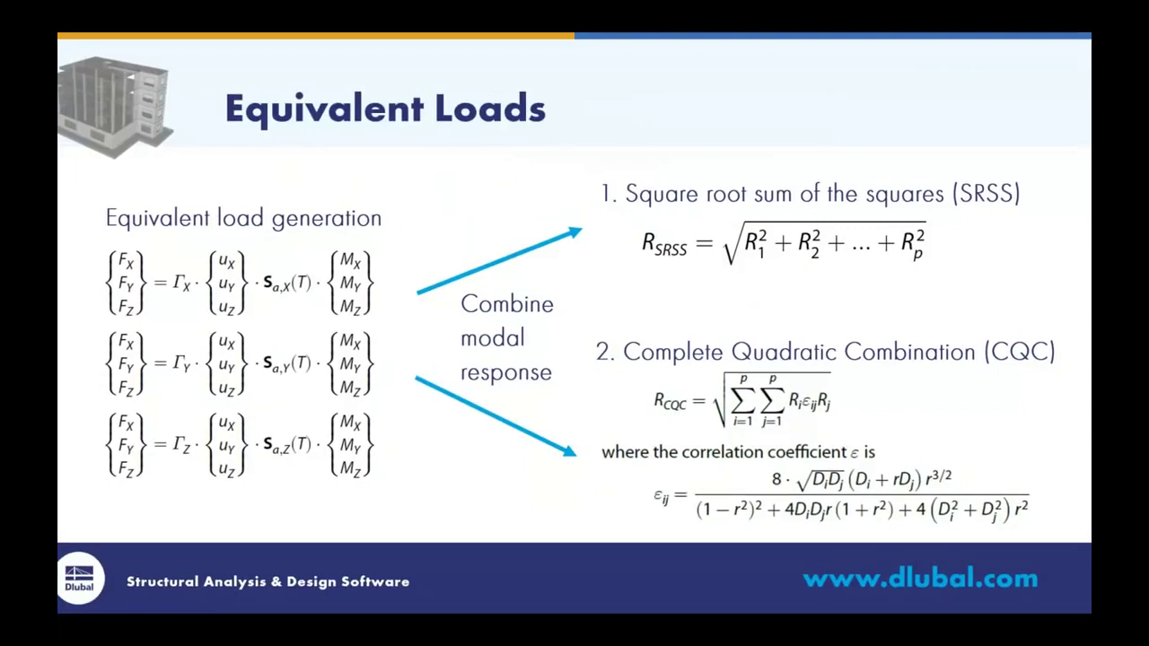
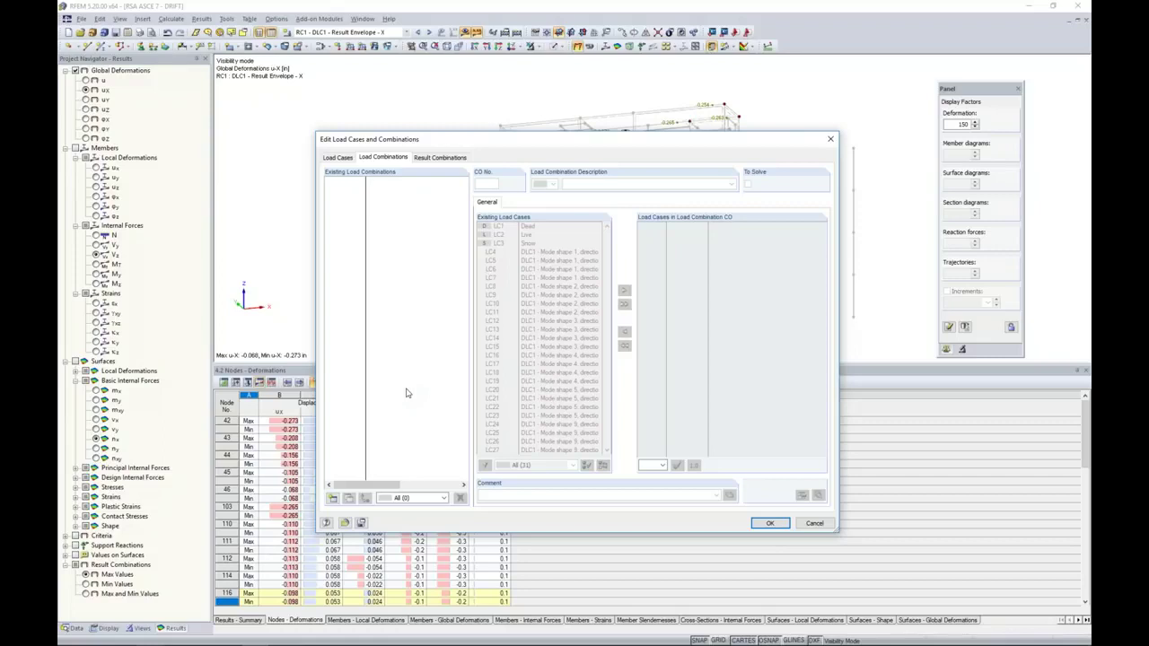
Create load combination CO1 containing load cases LC1 Dead, LC2 Live and LC3 Snow
click(332, 498)
click(523, 227)
double_click(525, 227)
double_click(527, 235)
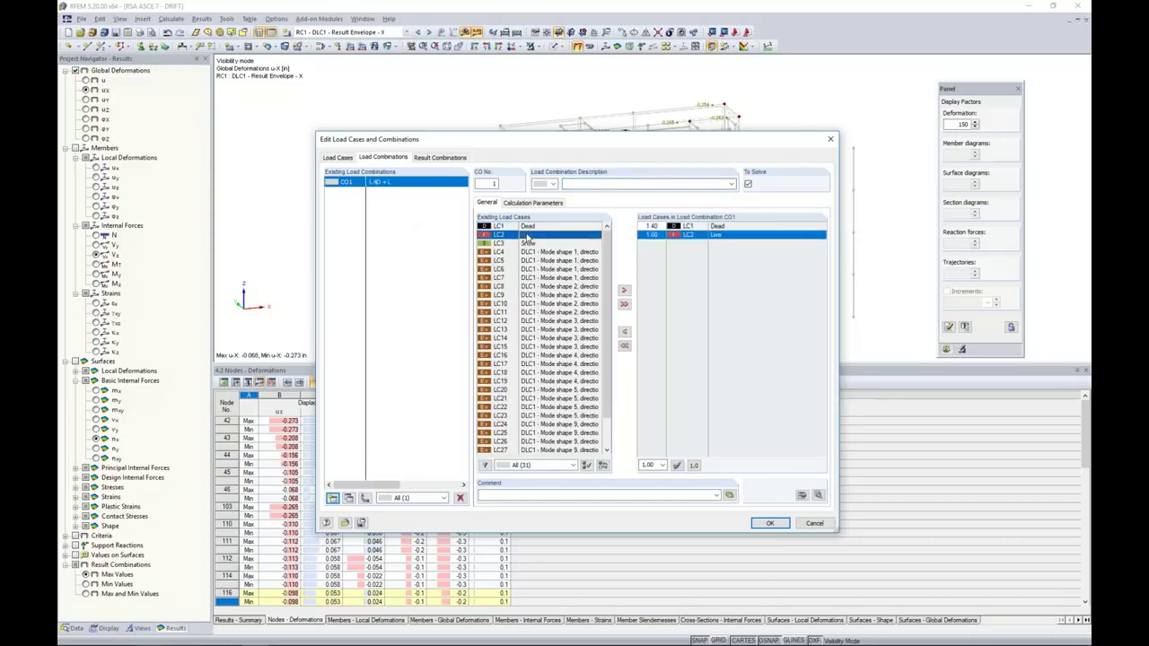
double_click(529, 242)
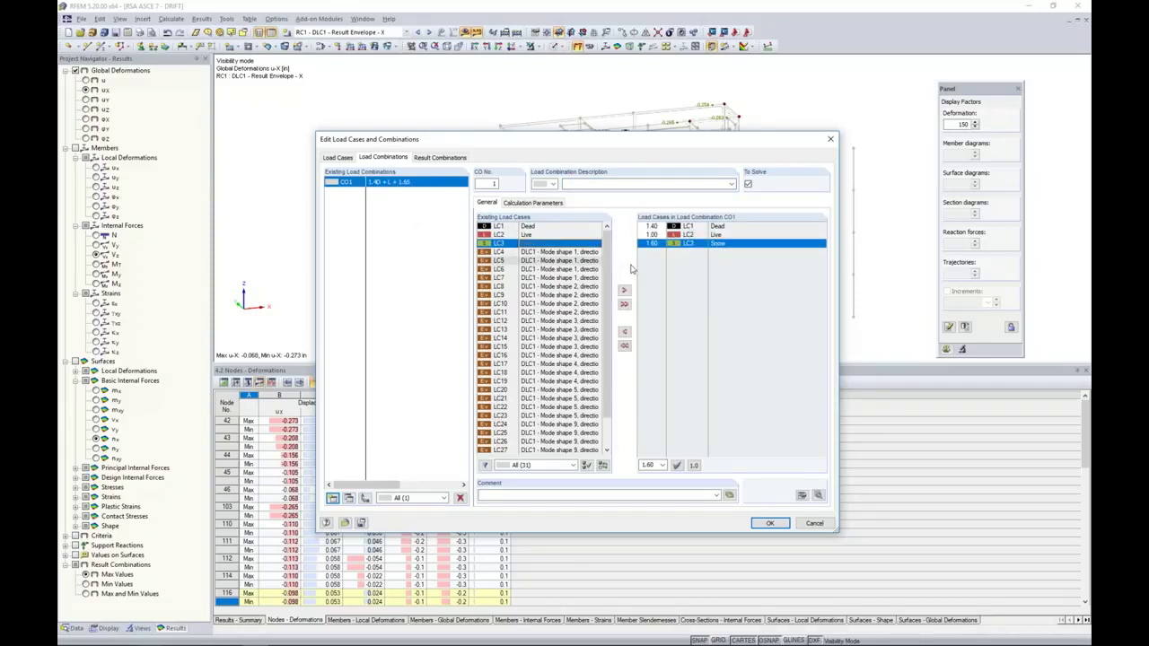
Set the CO1 factors to 1.20 for Dead and 0.20 for Snow, and accept the load combination
click(660, 226)
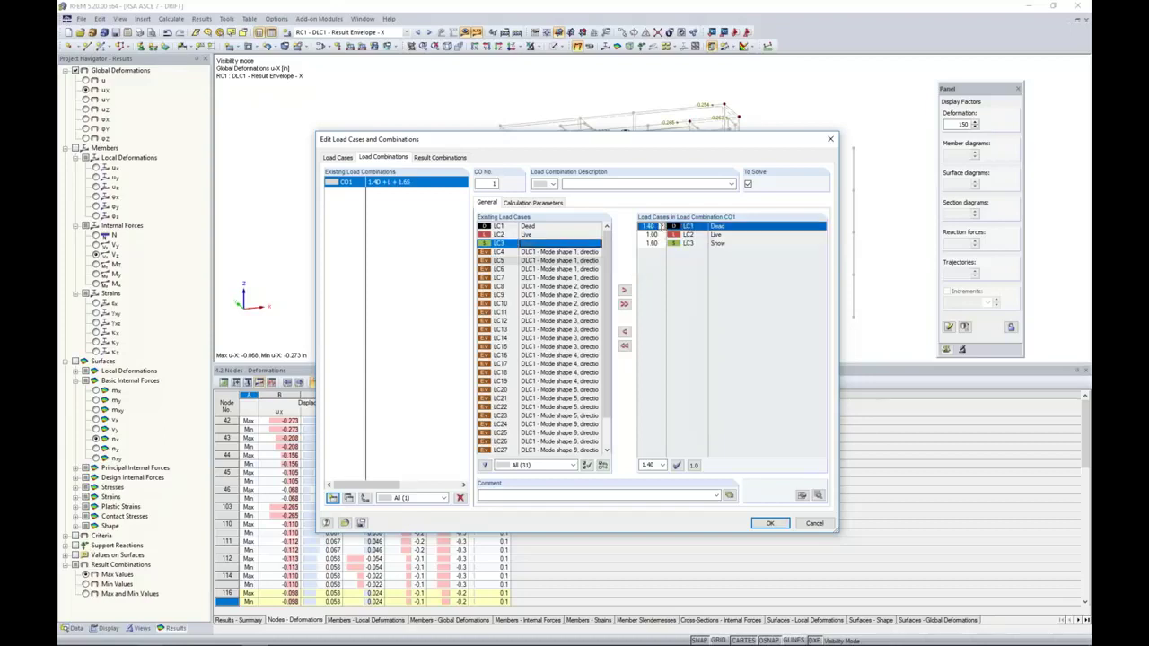
click(661, 226)
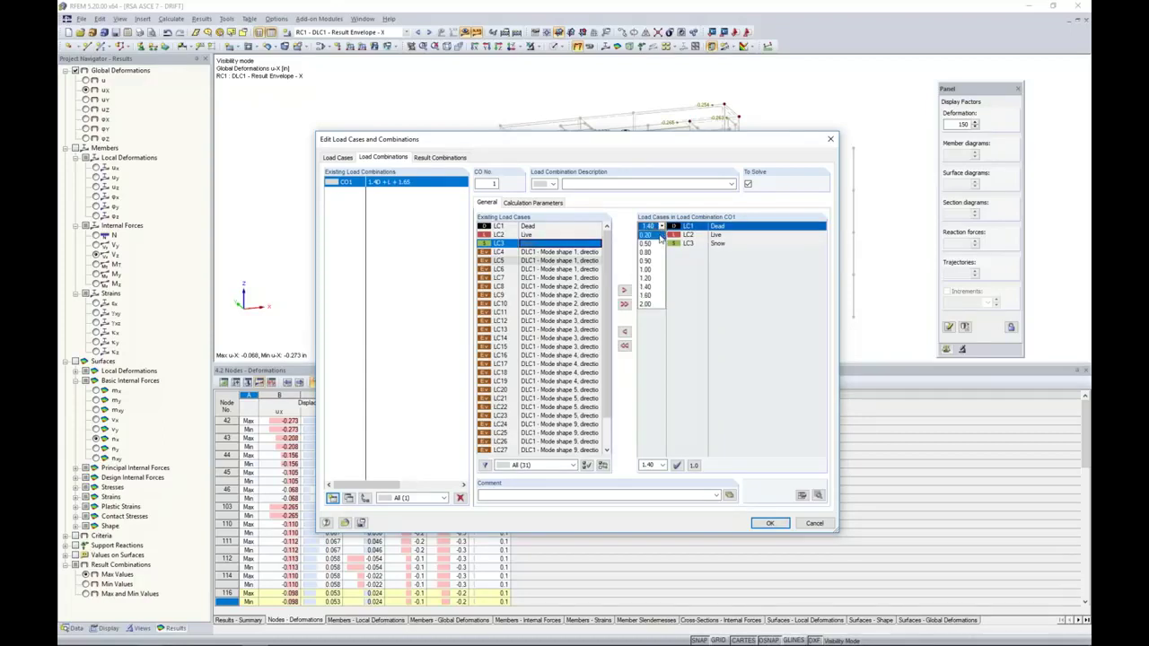
click(651, 278)
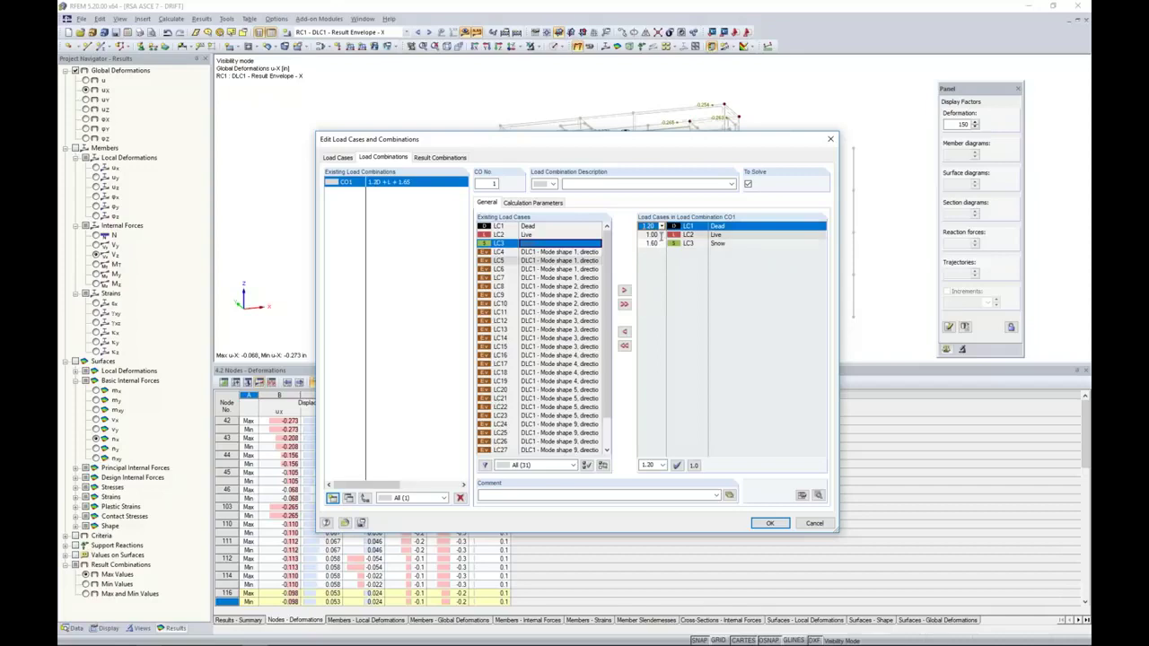
click(660, 243)
click(661, 243)
click(654, 252)
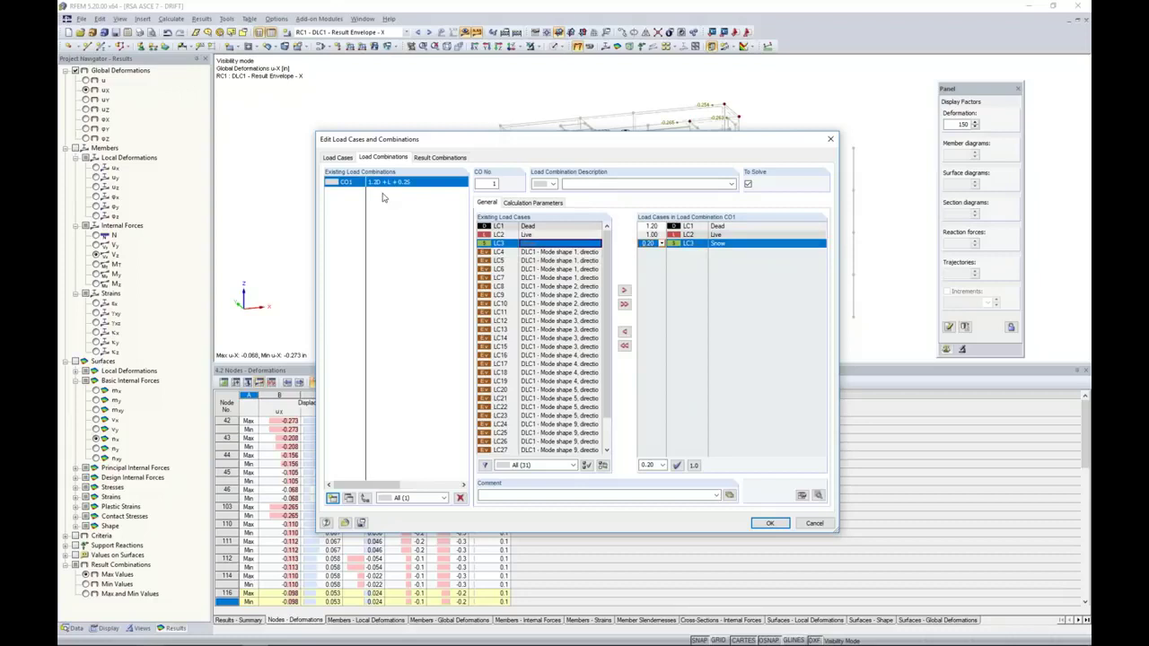
click(758, 523)
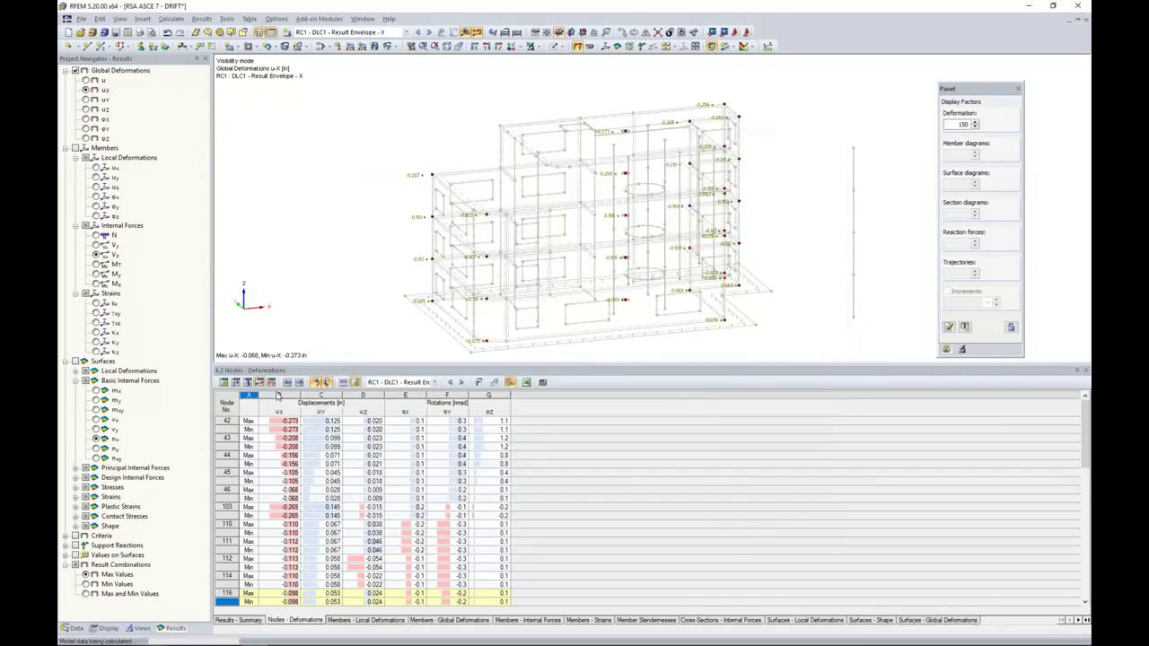
Open the RF-DYNAM Pro input data and describe natural vibration case NVC1 as "No Stiffness Mod."
click(74, 628)
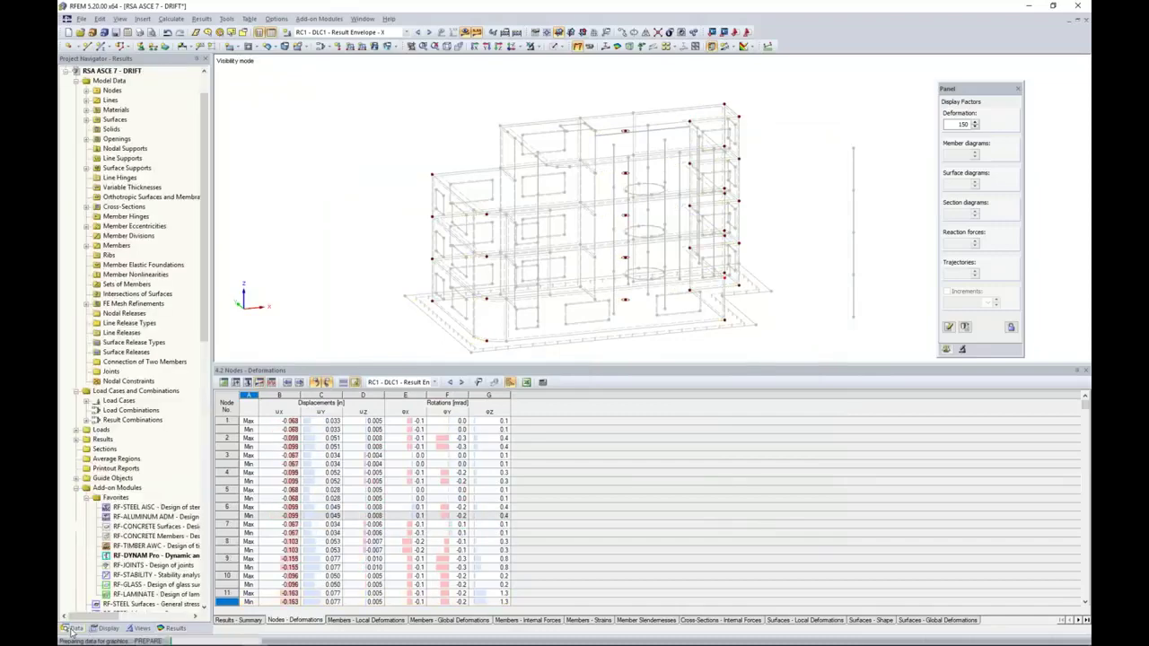
double_click(134, 557)
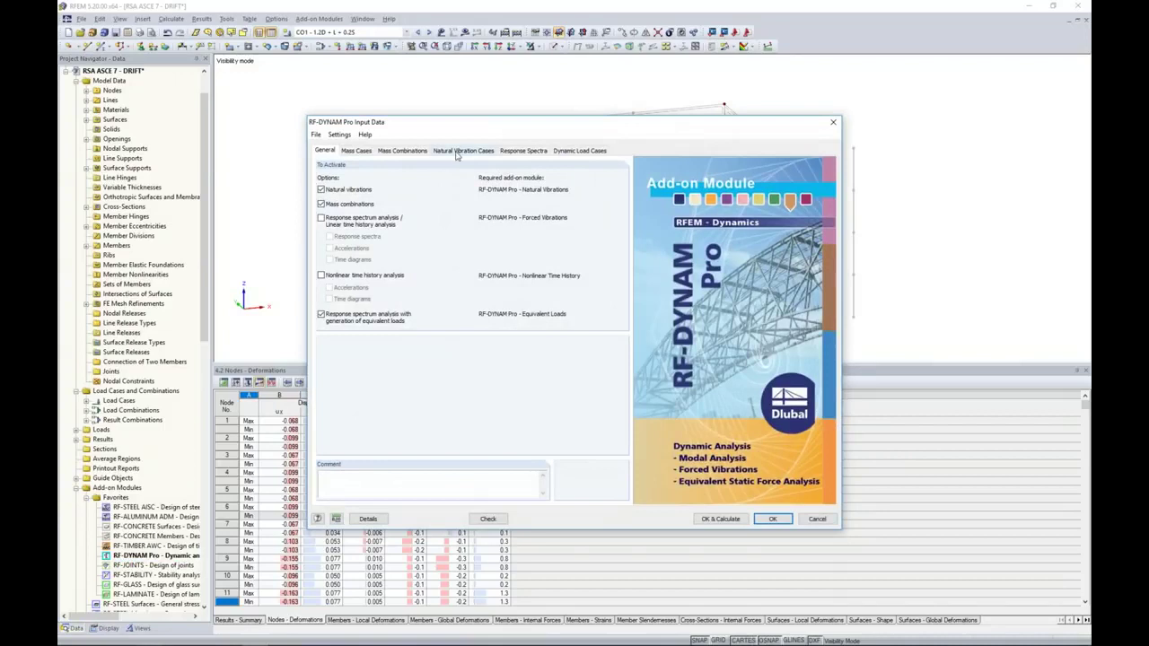
click(456, 152)
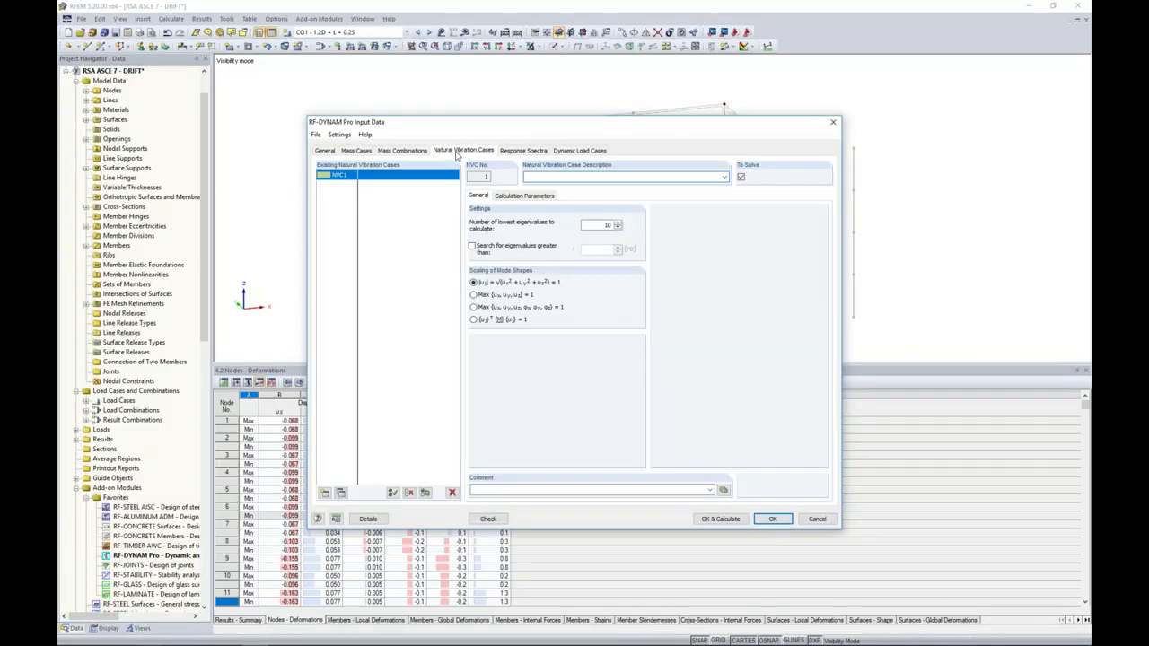
click(515, 196)
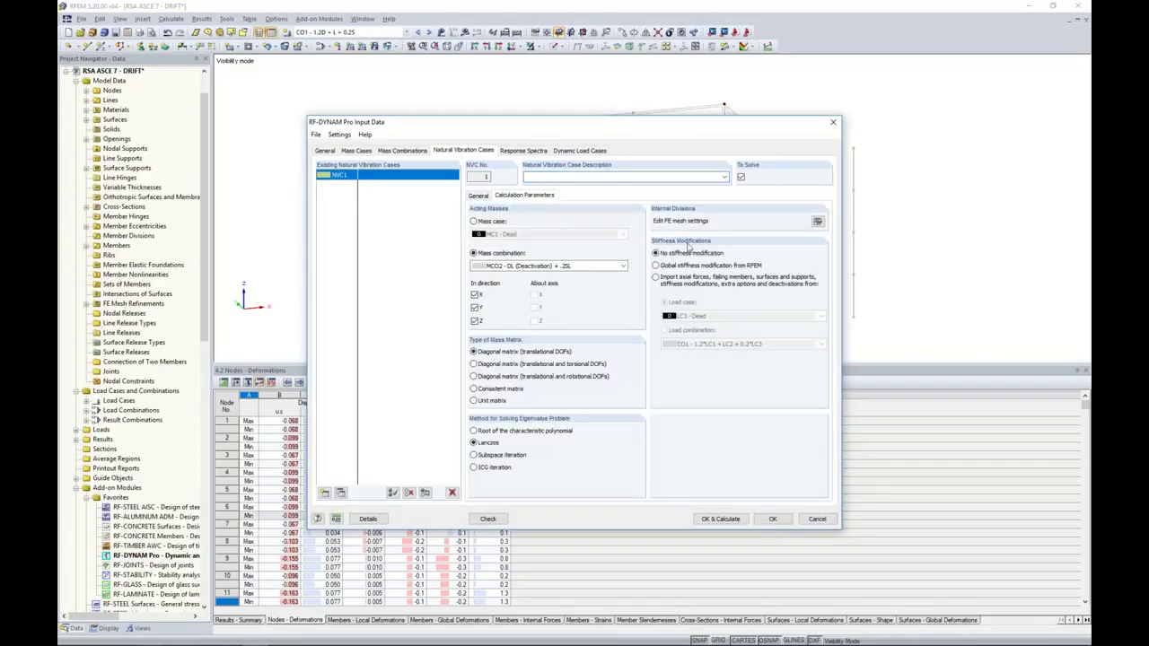
click(582, 179)
click(583, 178)
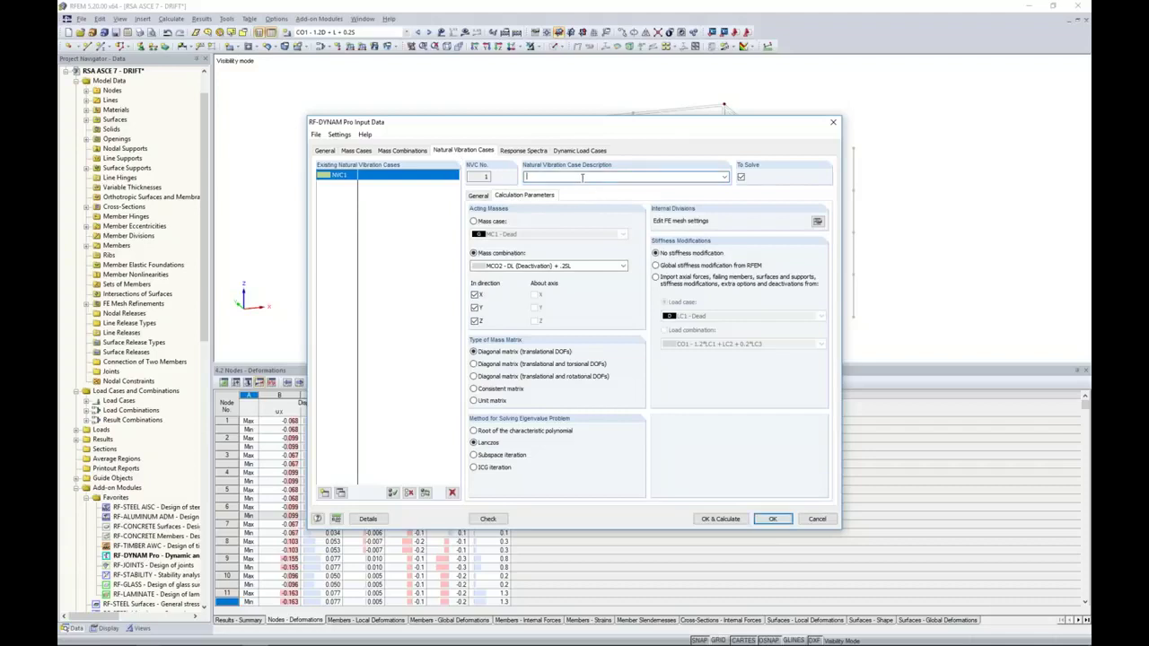
text(No Stiffness Mod.)
Copy natural vibration case NVC1 and describe the copy as "Geometric Stiffness Mod."
click(341, 494)
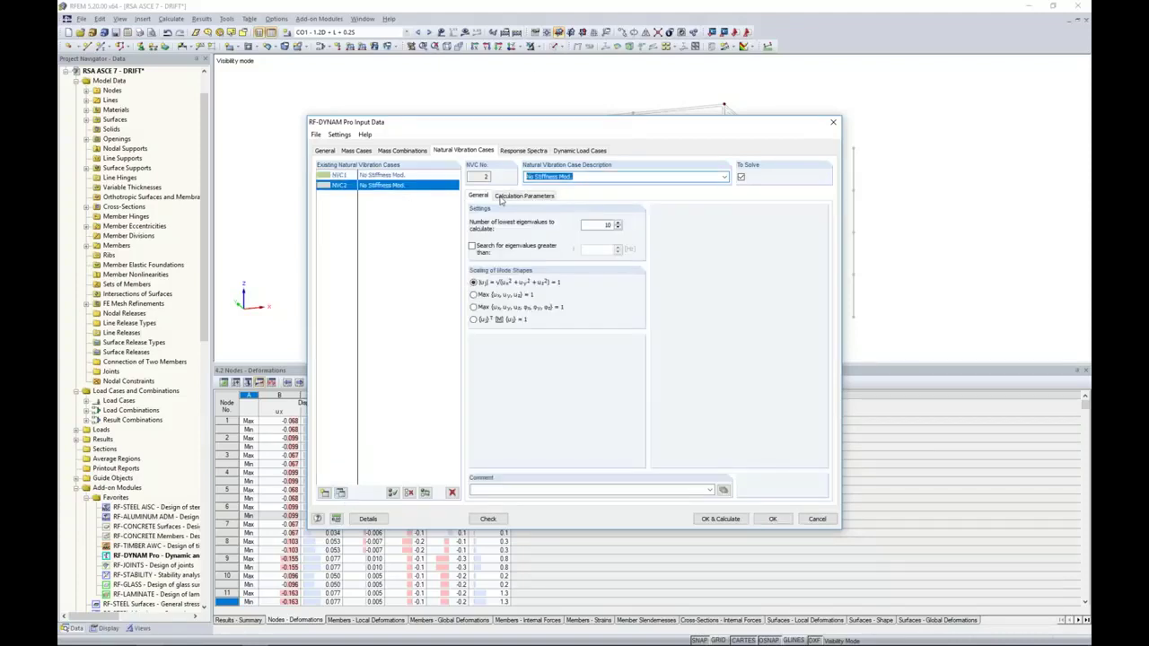
drag(536, 176, 516, 176)
text(Geometric)
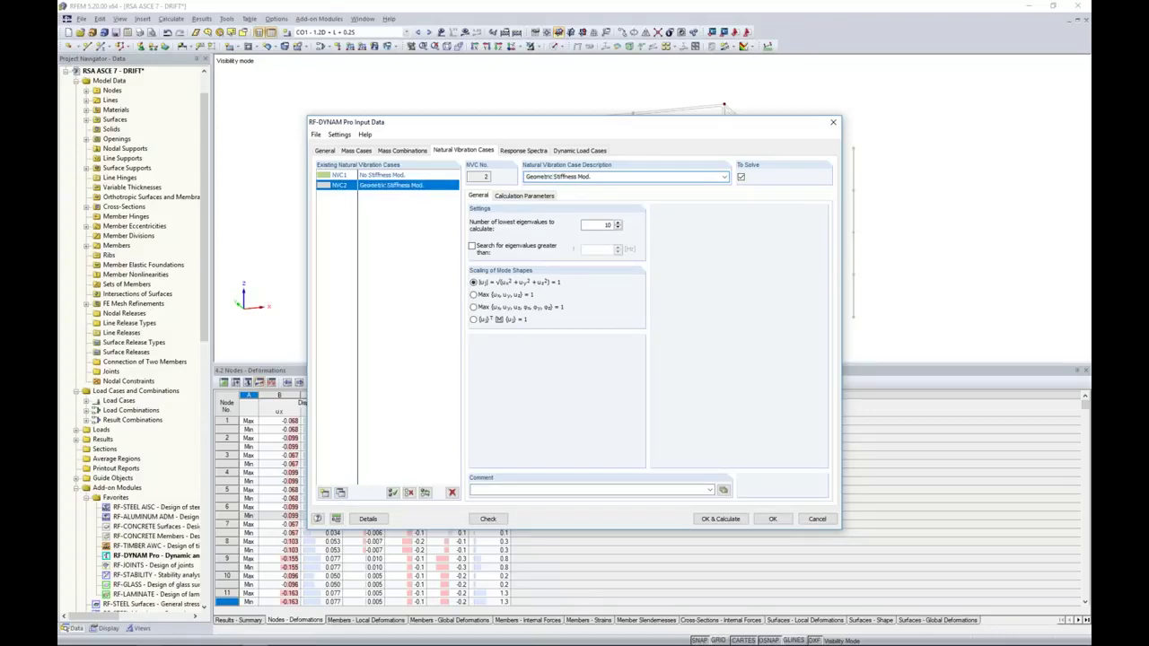
Set NVC2's stiffness modifications to import axial forces and related stiffness effects from load combination CO1
click(505, 196)
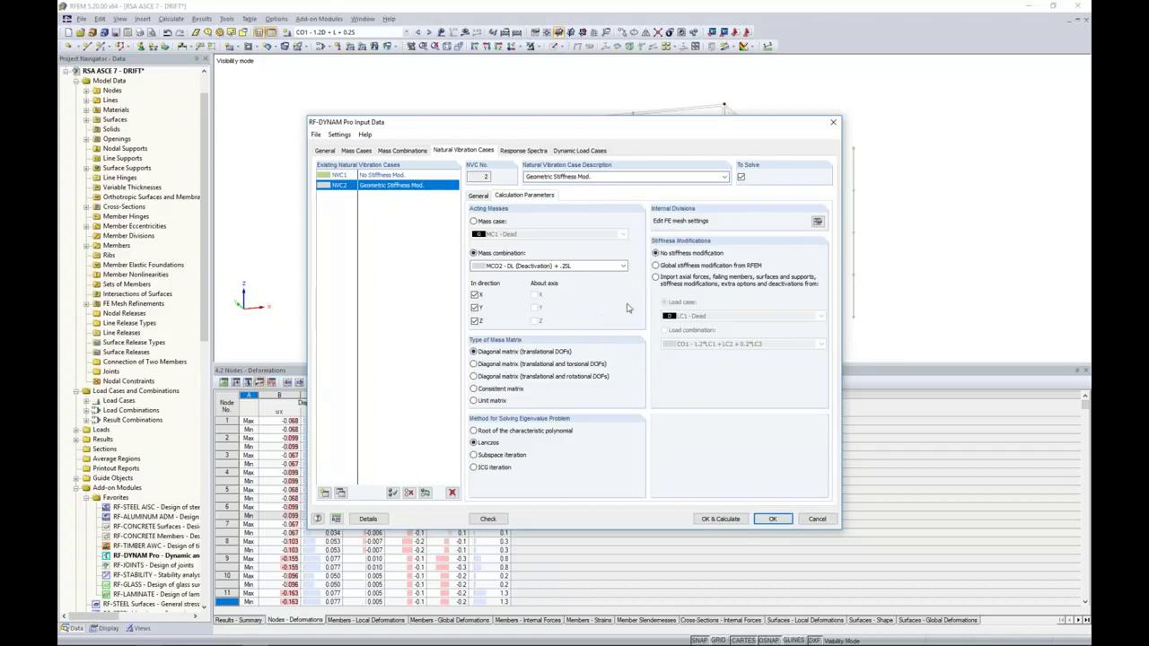
click(656, 277)
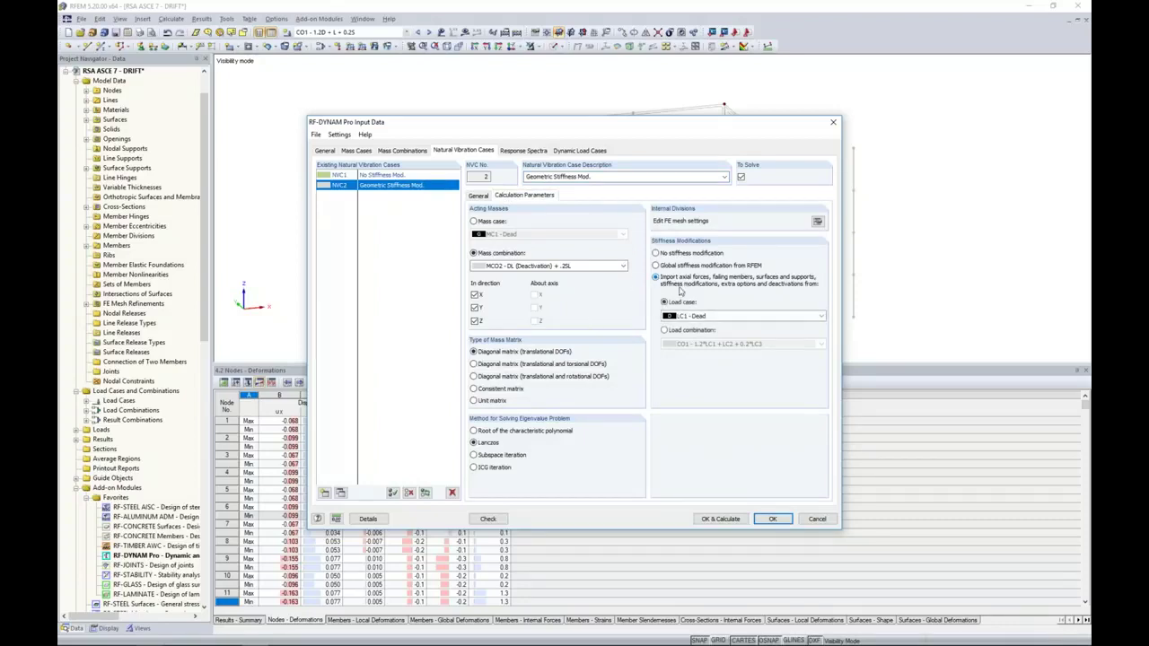
click(664, 331)
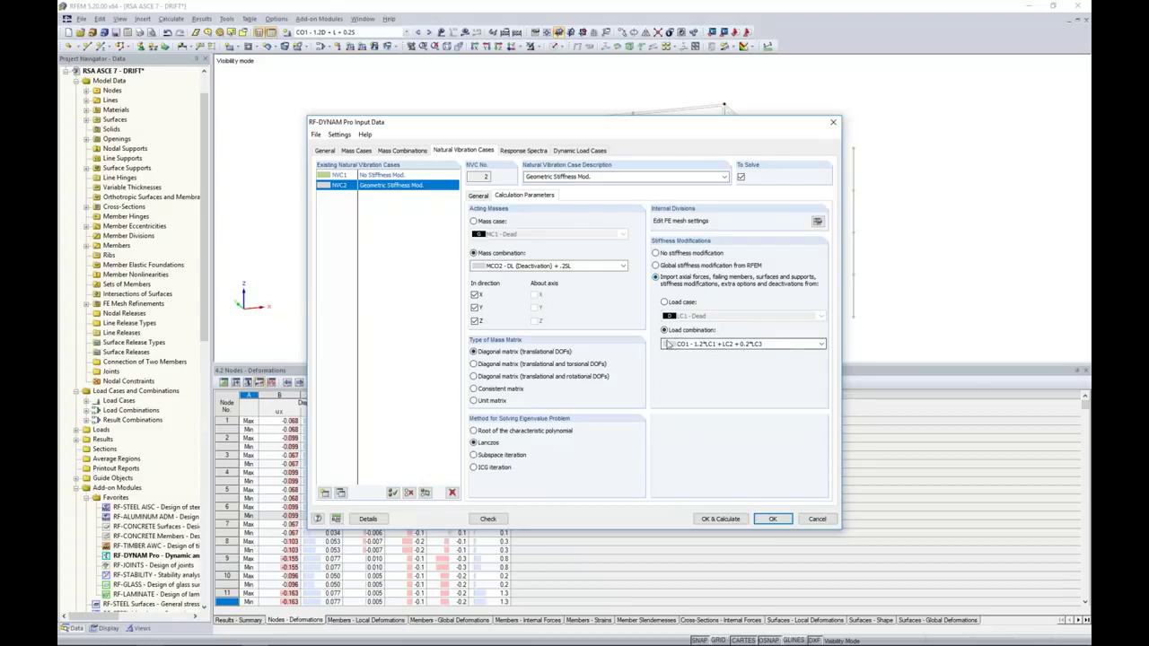
Describe dynamic load case DLC1 as "No P-Delta", then copy it and describe the copy as "P-Delta"
click(566, 150)
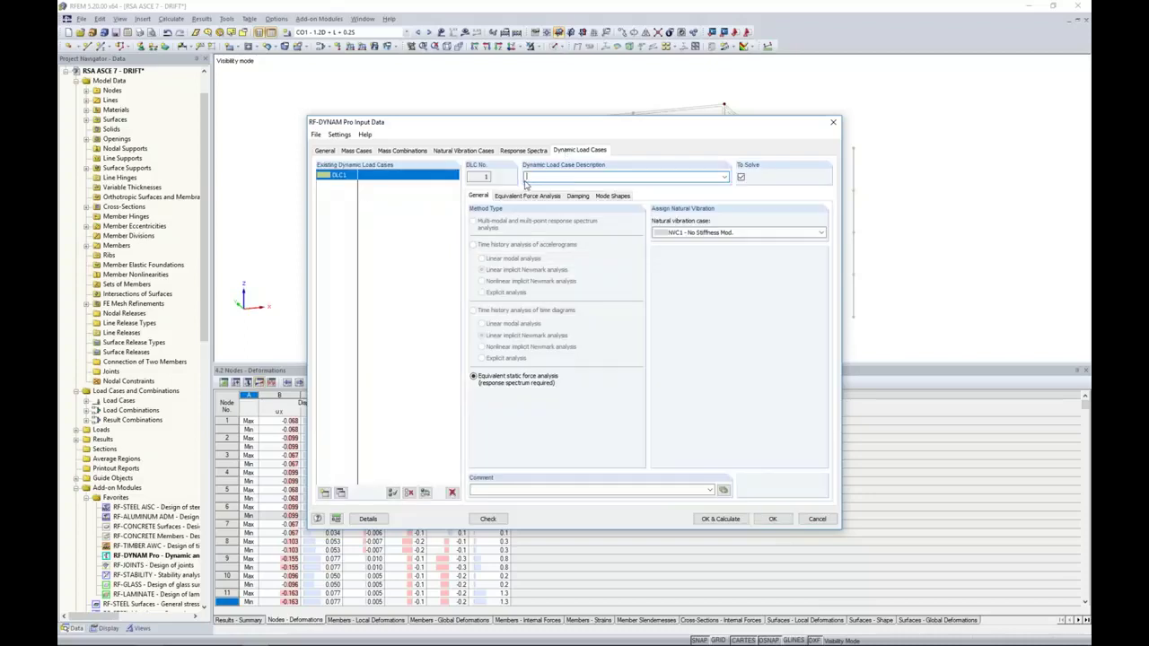
text(No P-Delta)
click(341, 493)
click(536, 177)
drag(536, 176, 517, 176)
key(BackSpace)
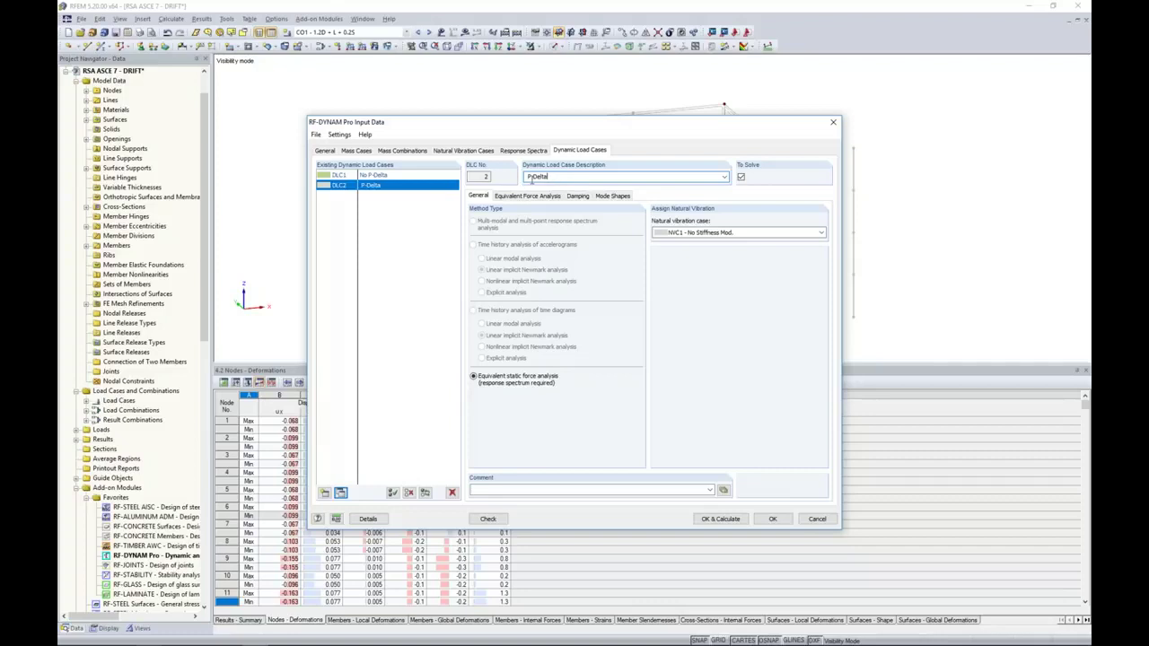
Assign natural vibration case NVC2 to DLC2, check its equivalent force analysis settings, and accept the dynamic input data without calculating
click(674, 233)
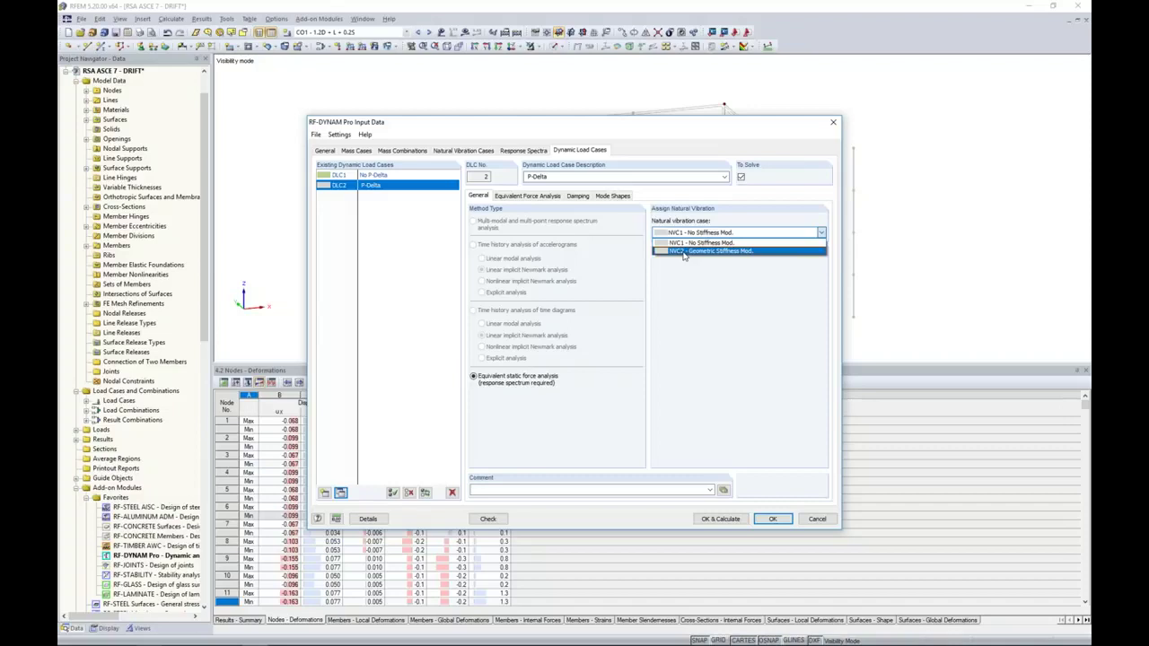
click(683, 251)
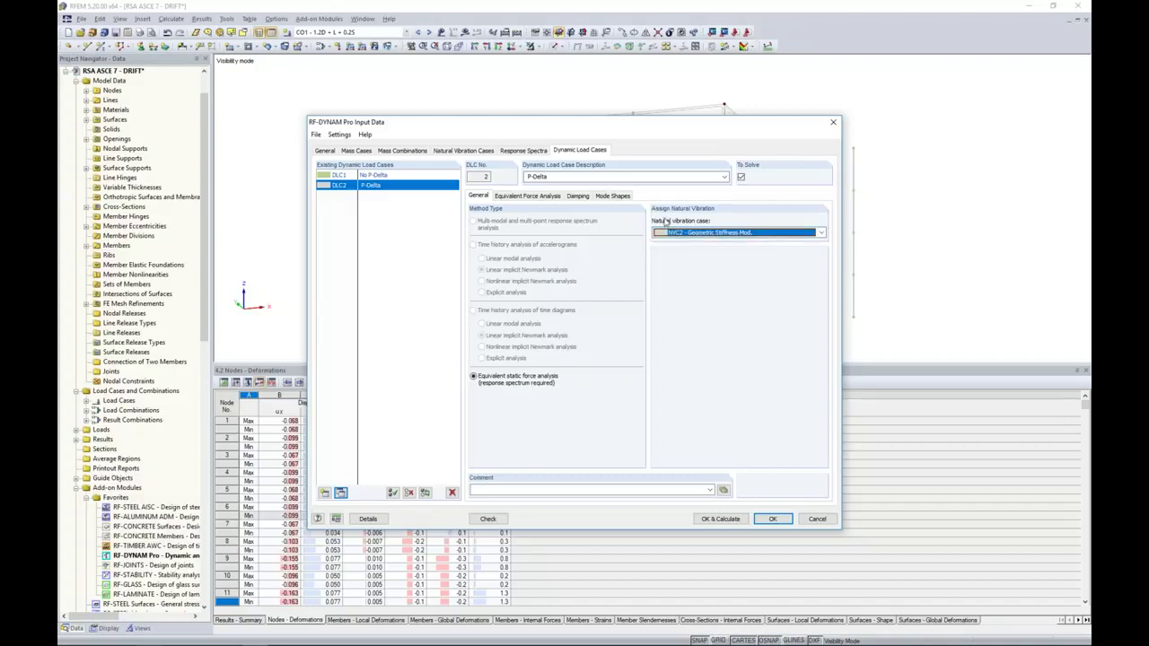
click(546, 196)
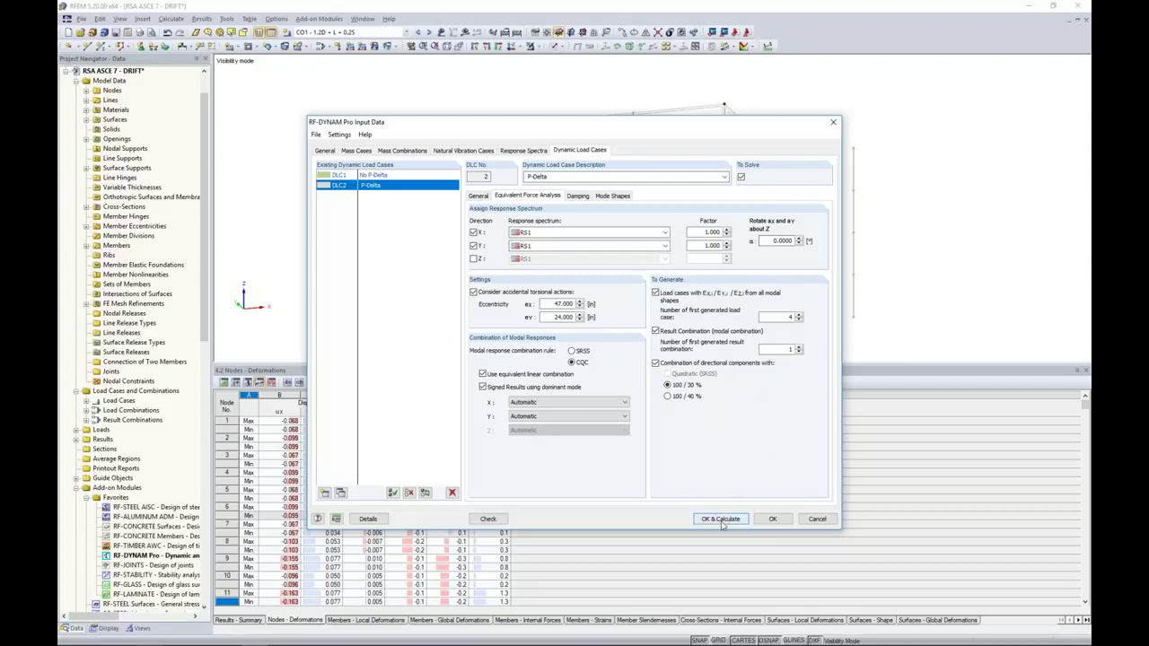
click(772, 519)
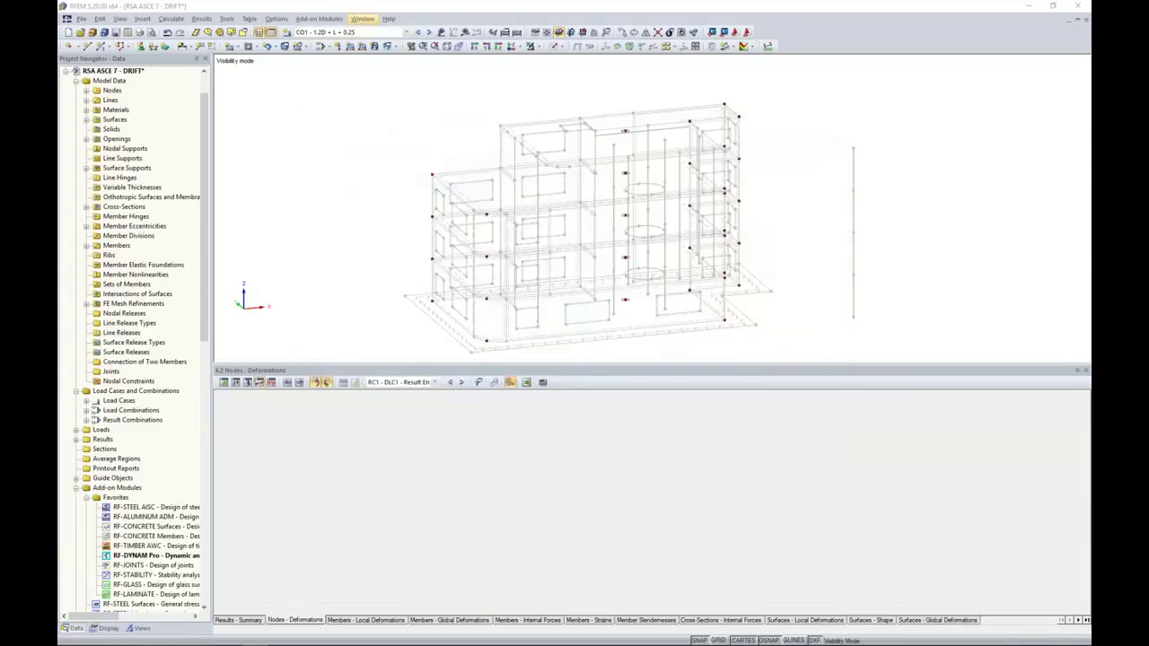
Switch to the RSA ASCE 7 - P-Delta model and bring up its load cases for editing
click(363, 18)
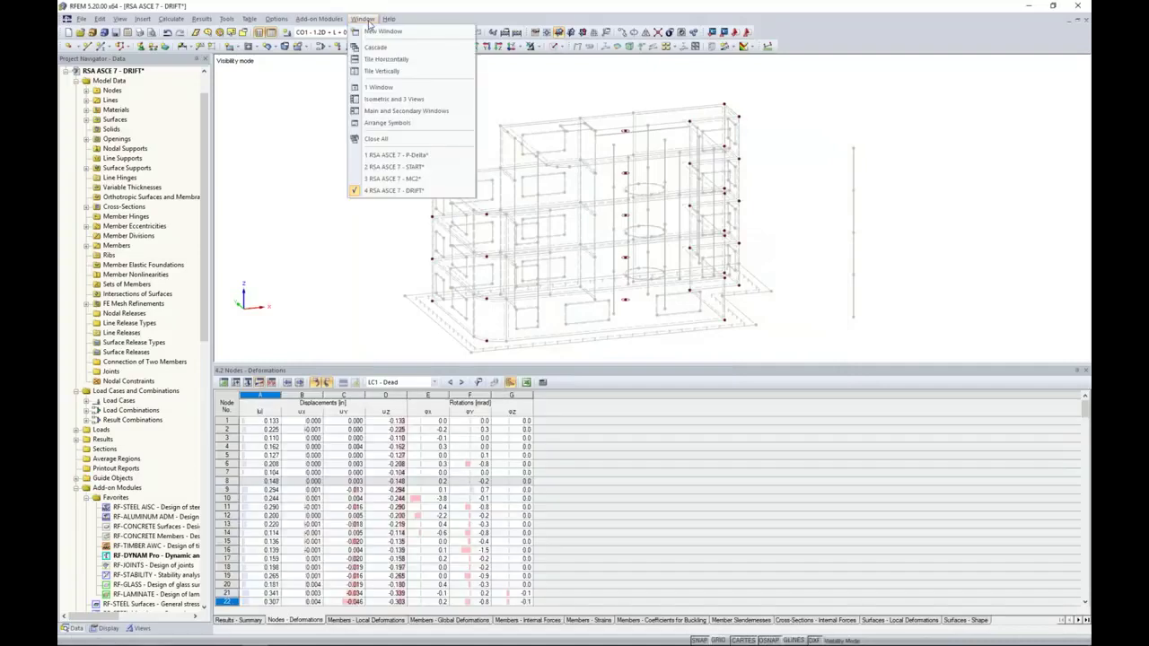
click(395, 154)
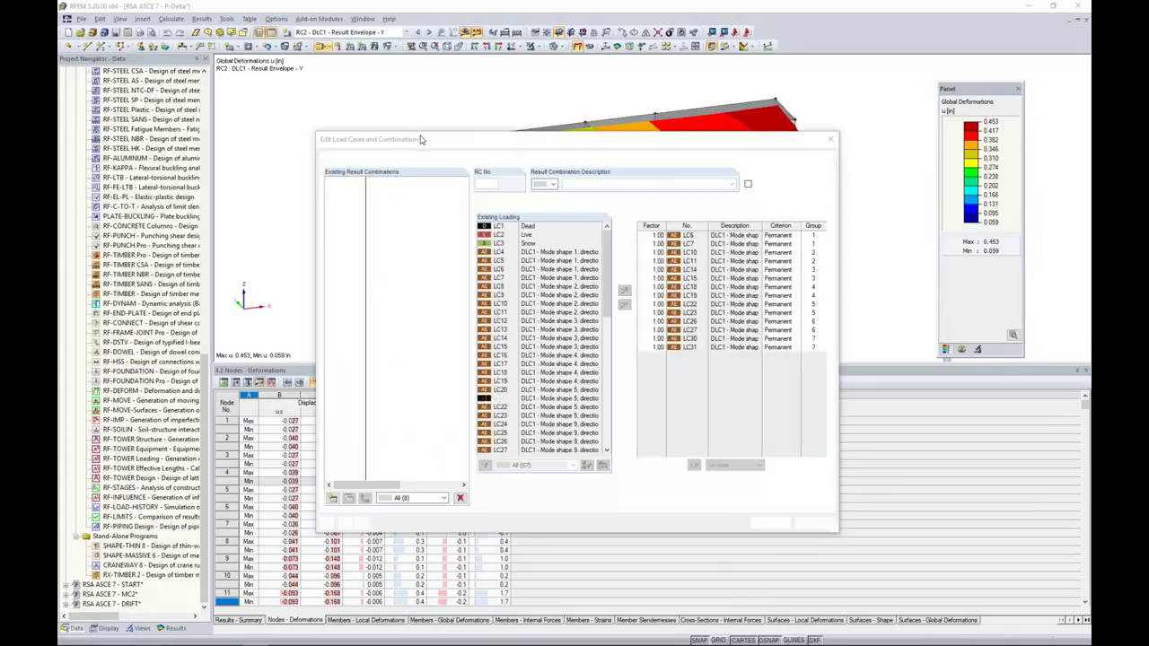
click(338, 157)
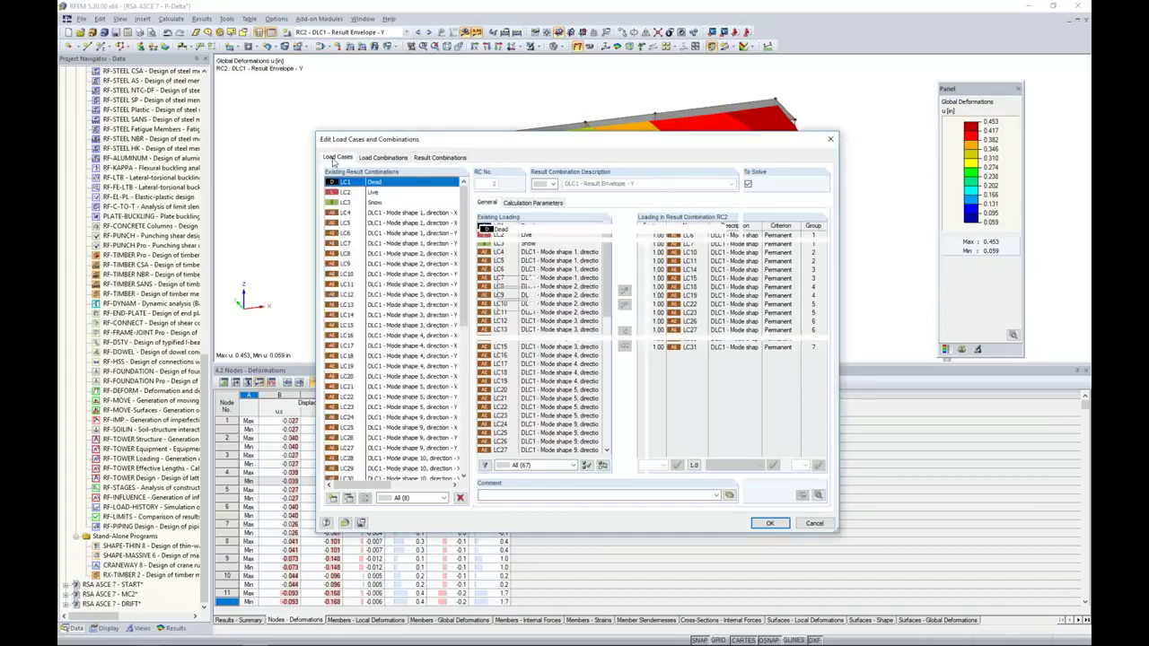
Examine the calculation parameters shared by the DLC1 load cases LC4 to LC31
mouse_move(465, 217)
mouse_down()
mouse_move(462, 372)
mouse_move(461, 248)
mouse_move(480, 235)
mouse_move(470, 216)
mouse_up()
click(429, 203)
scroll(439, 269, down, 3)
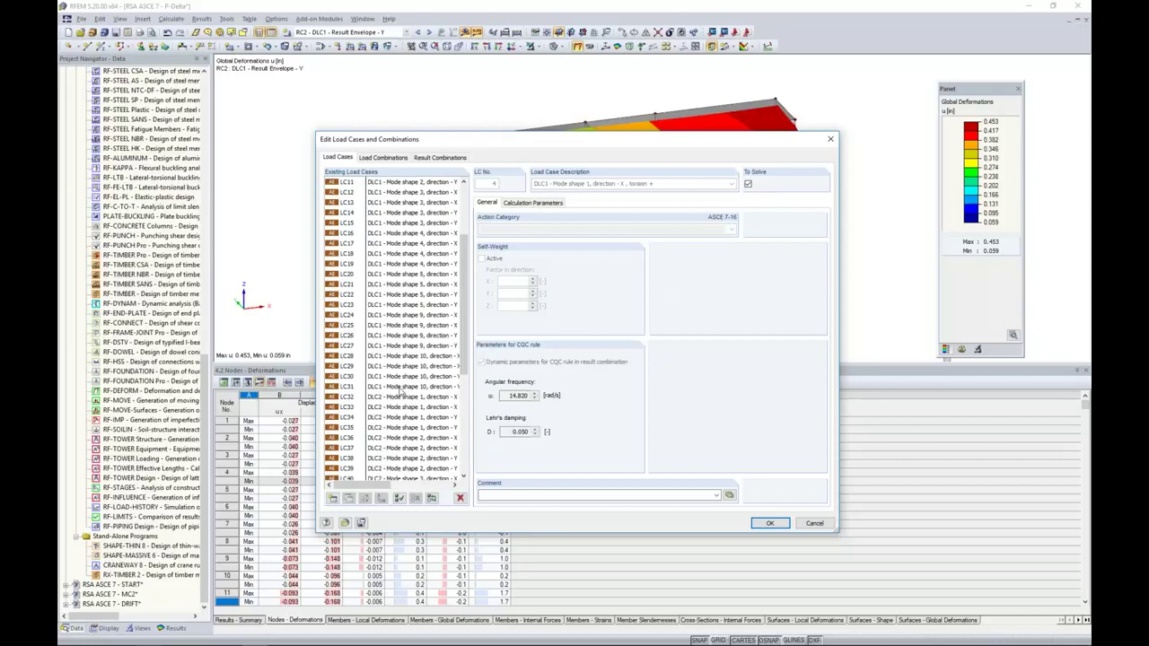
shift+click(400, 390)
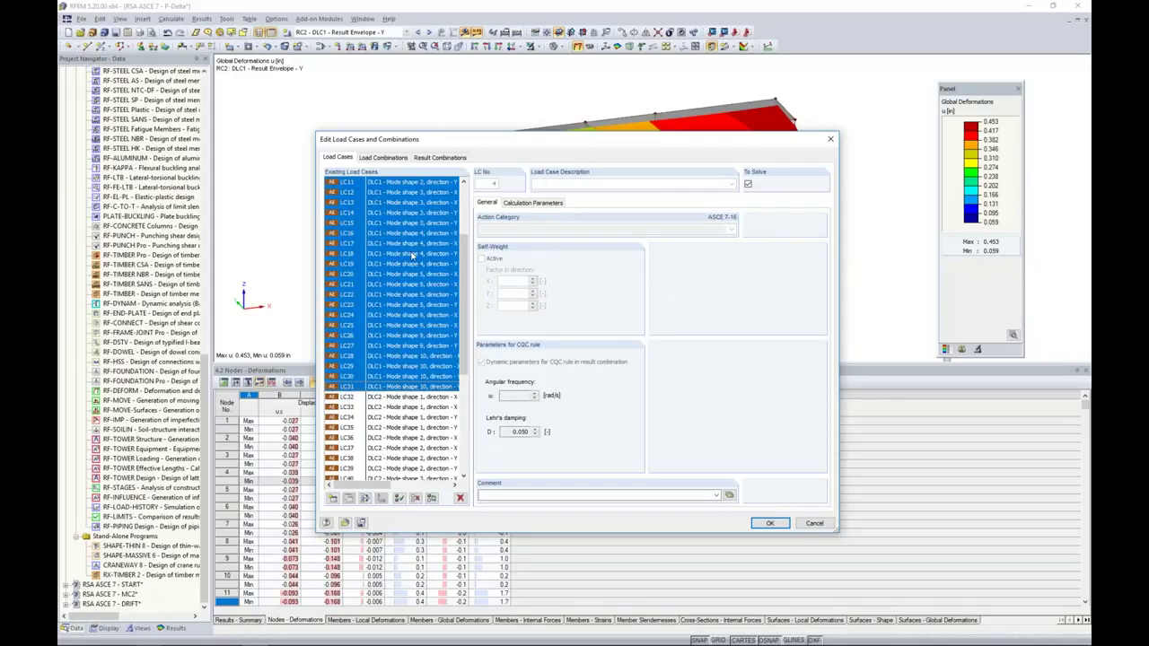
click(512, 205)
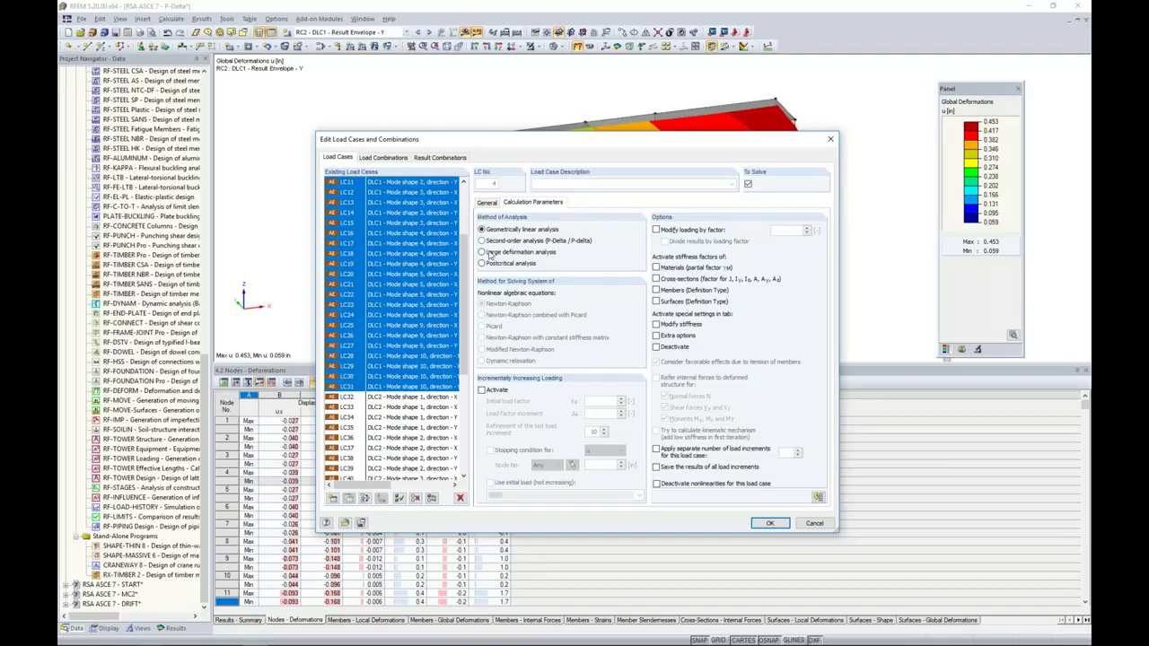
Examine the calculation parameters and extra stiffness options shared by the DLC2 load cases LC32 to LC59
drag(464, 268, 463, 332)
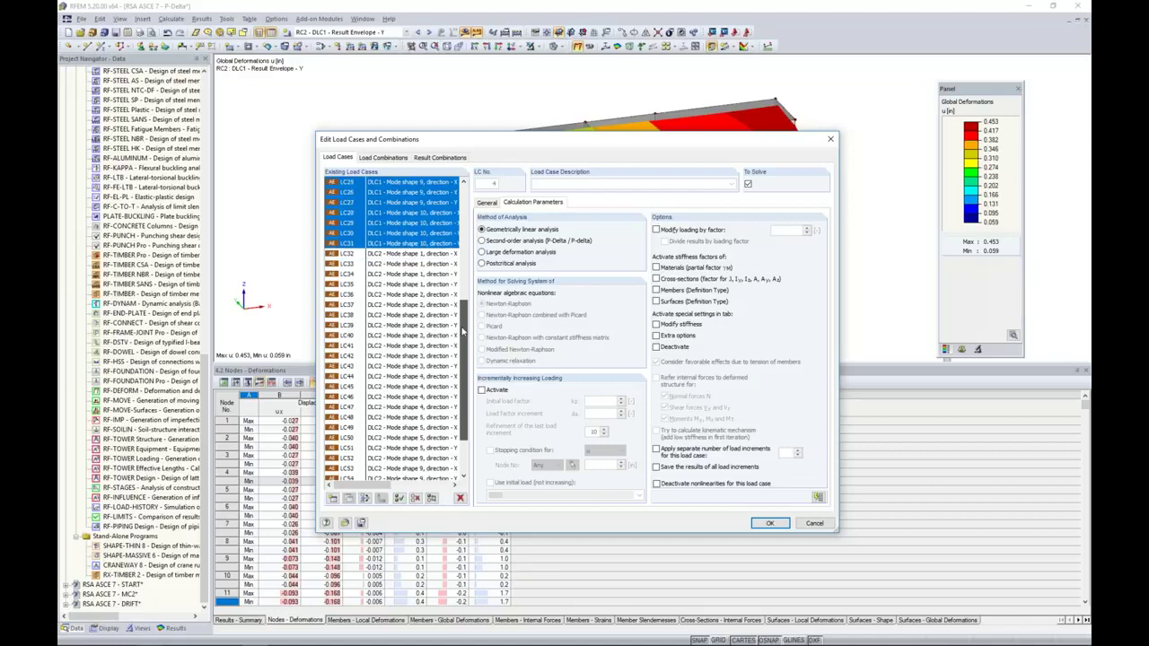
click(433, 256)
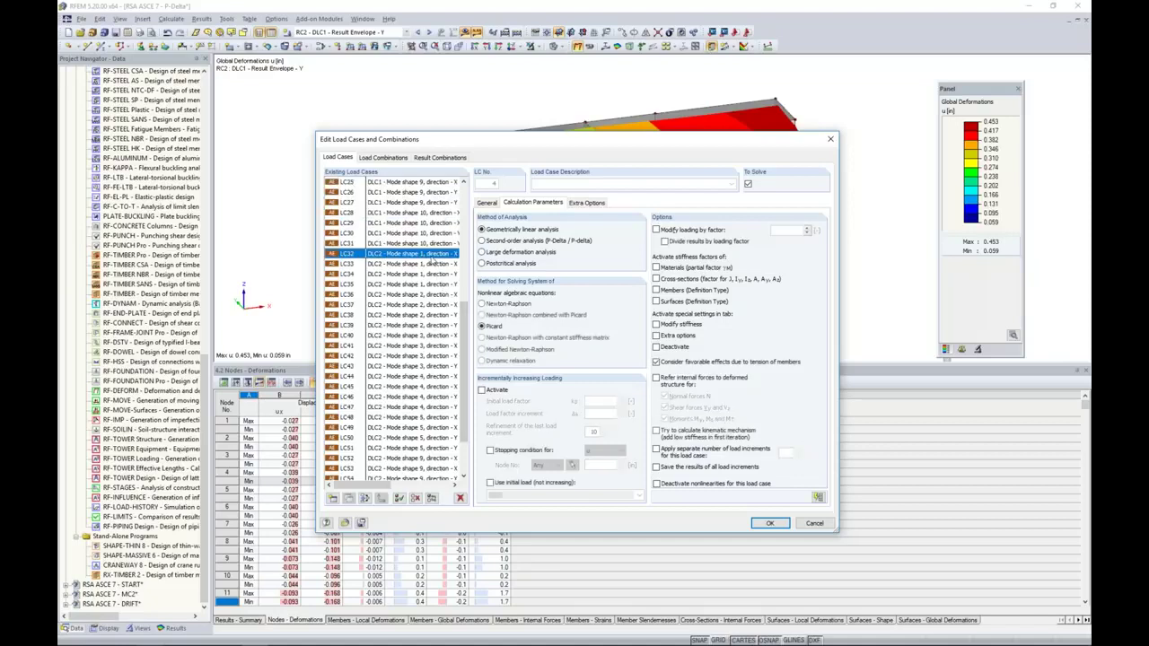
drag(463, 314, 463, 348)
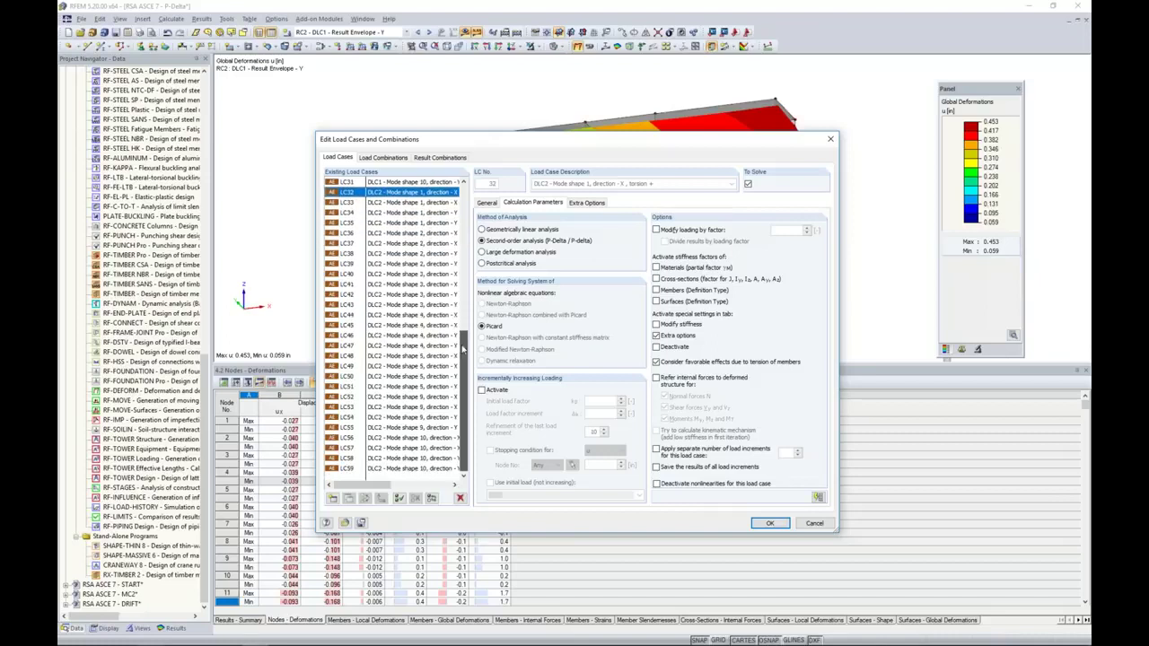
shift+click(442, 470)
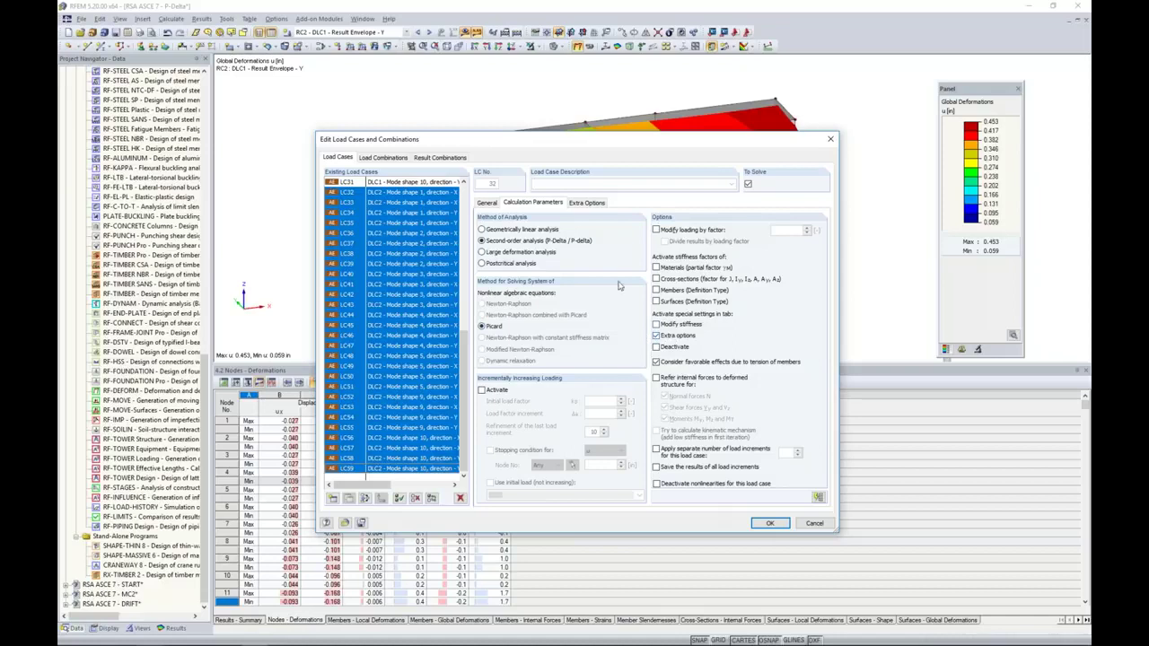
click(589, 202)
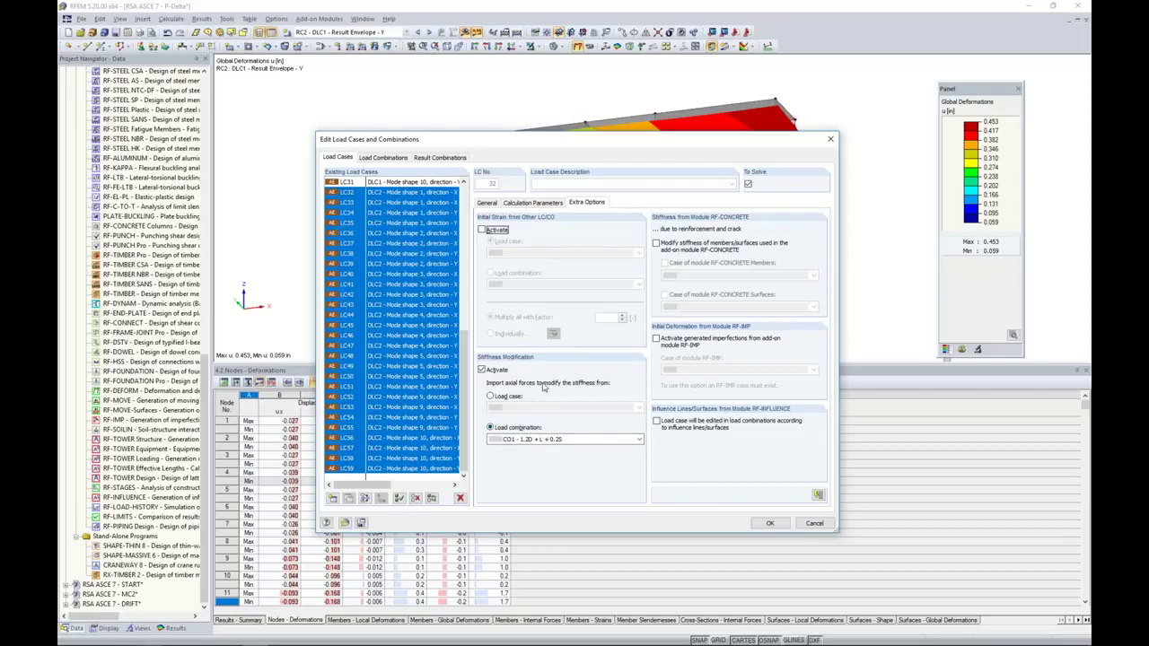
Review the loading and combination rule of result combination RC5, and close the load case editor
click(460, 160)
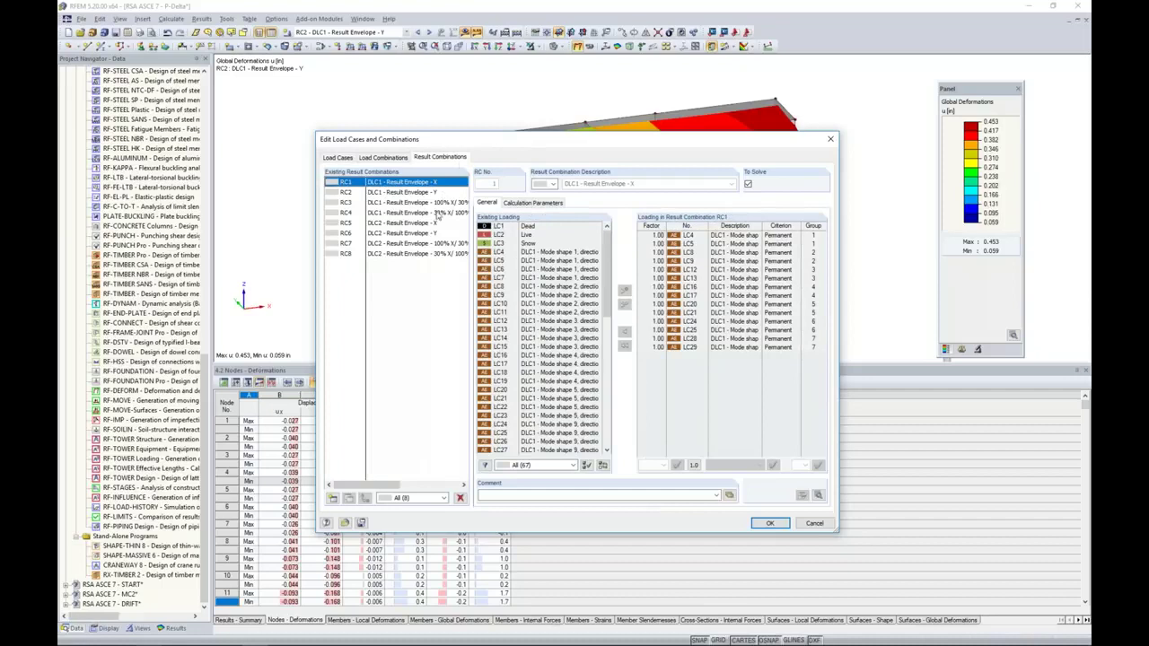
click(427, 226)
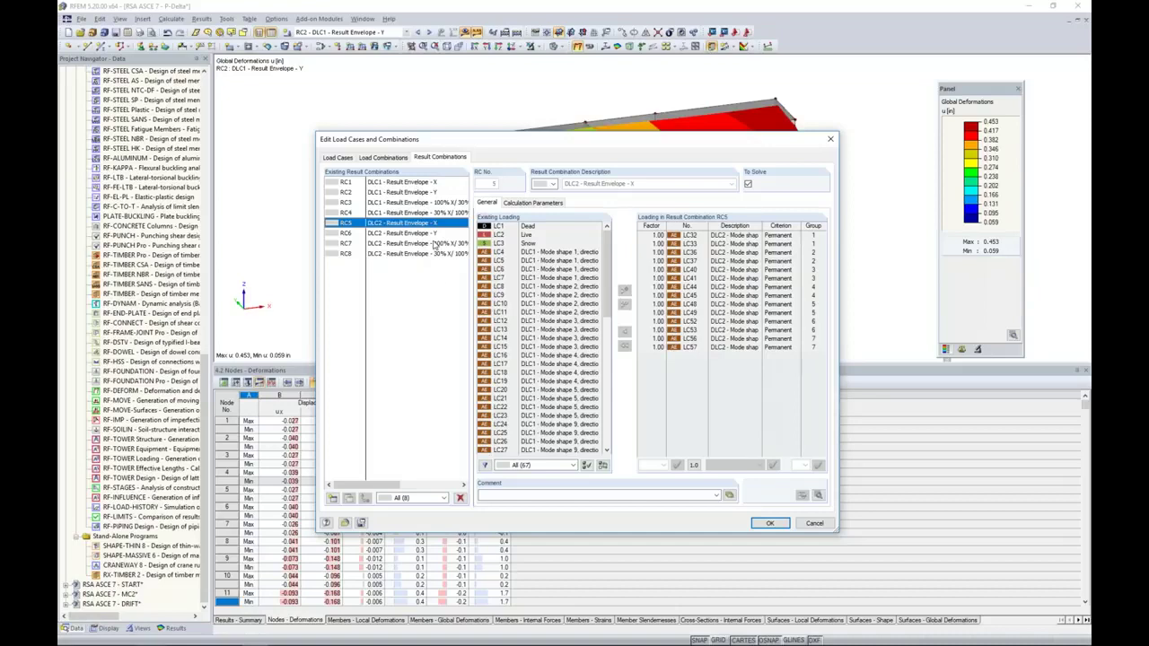
click(517, 204)
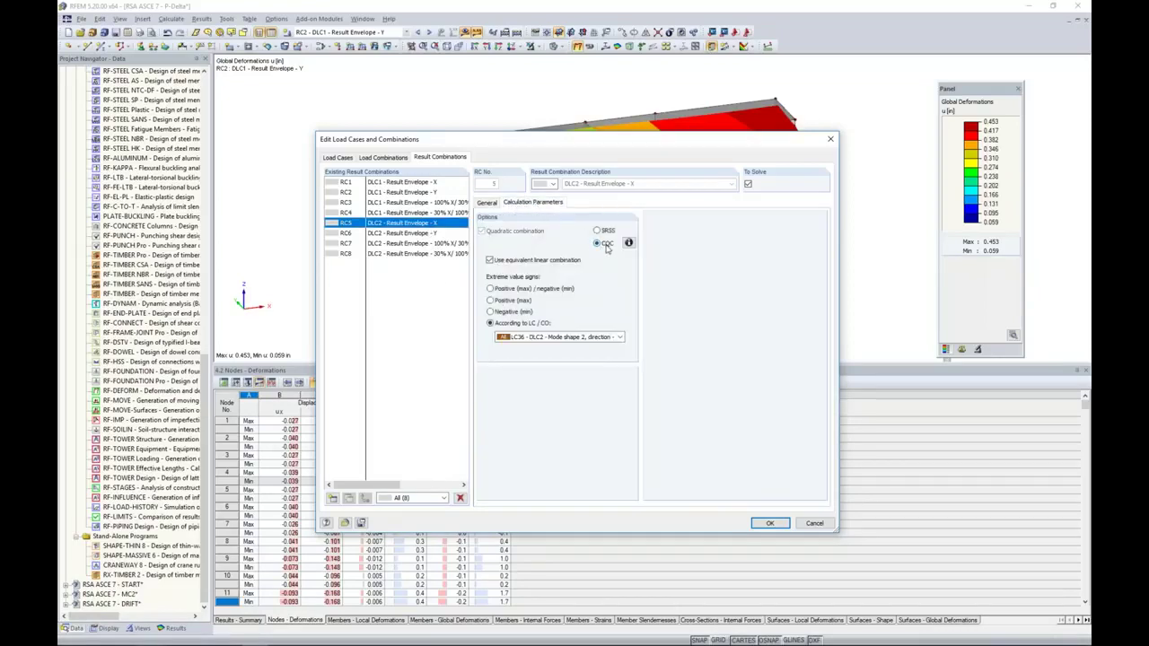
click(490, 205)
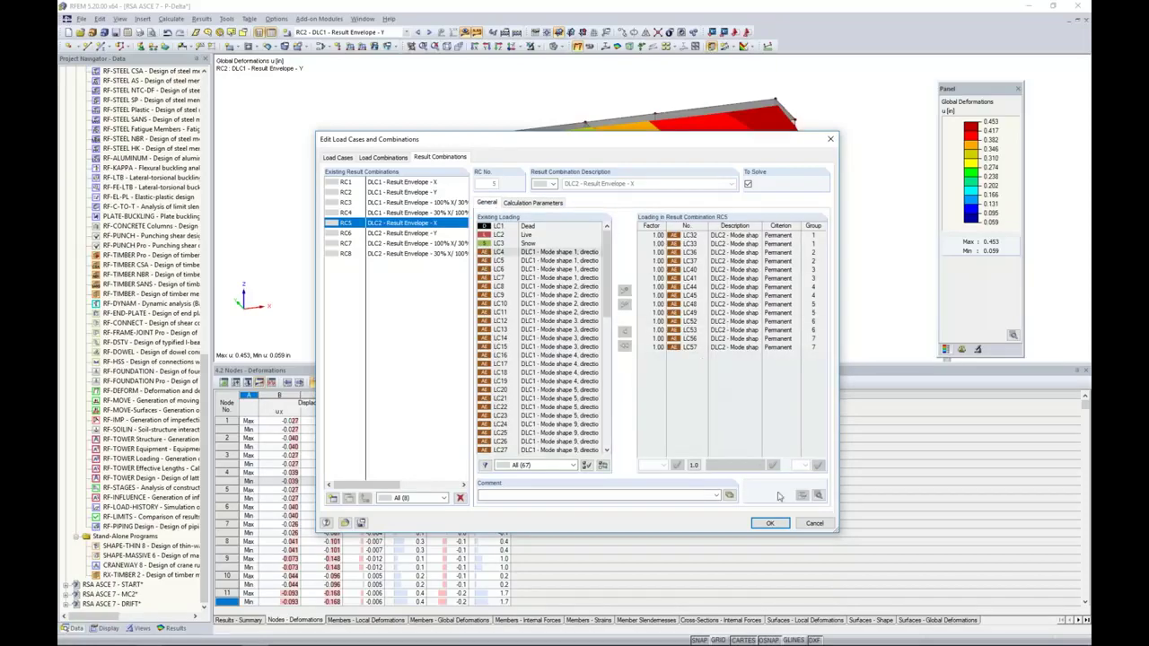
click(769, 523)
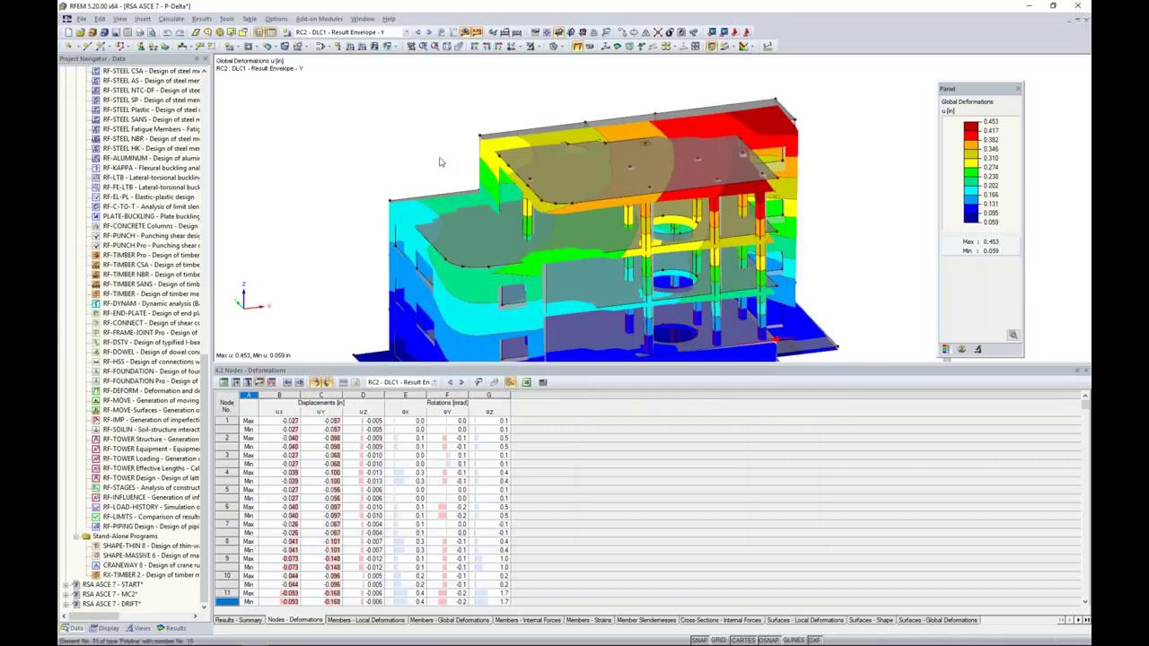
Compare the global deformations of result combination RC5 with those of RC1 in an enlarged model view
click(407, 33)
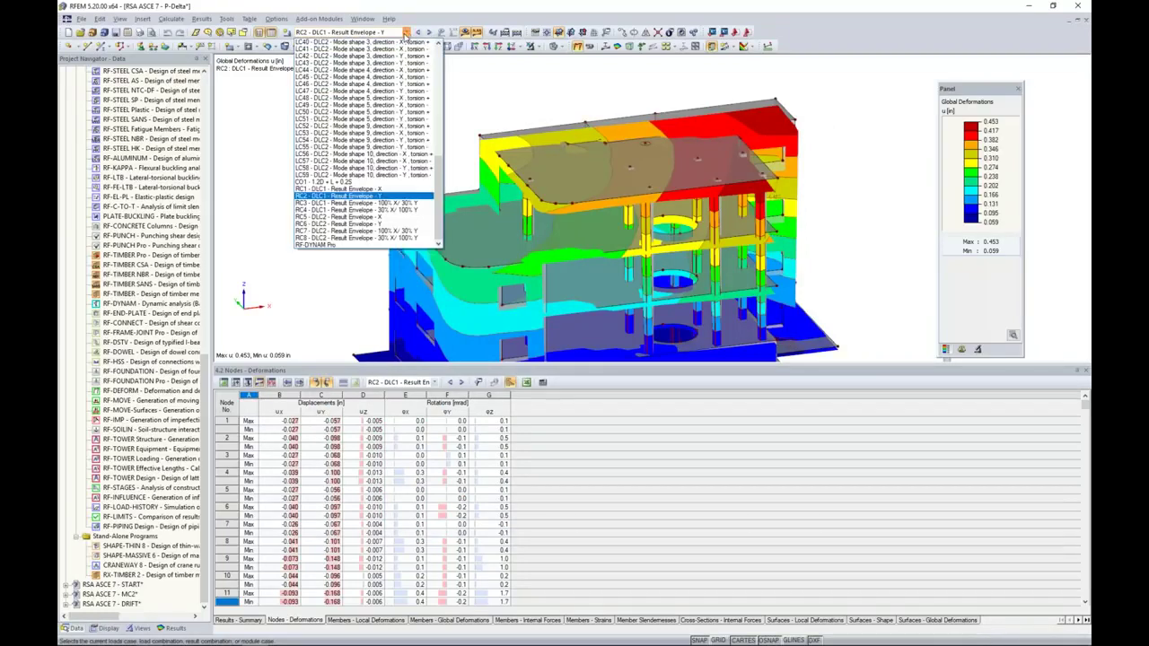
click(370, 218)
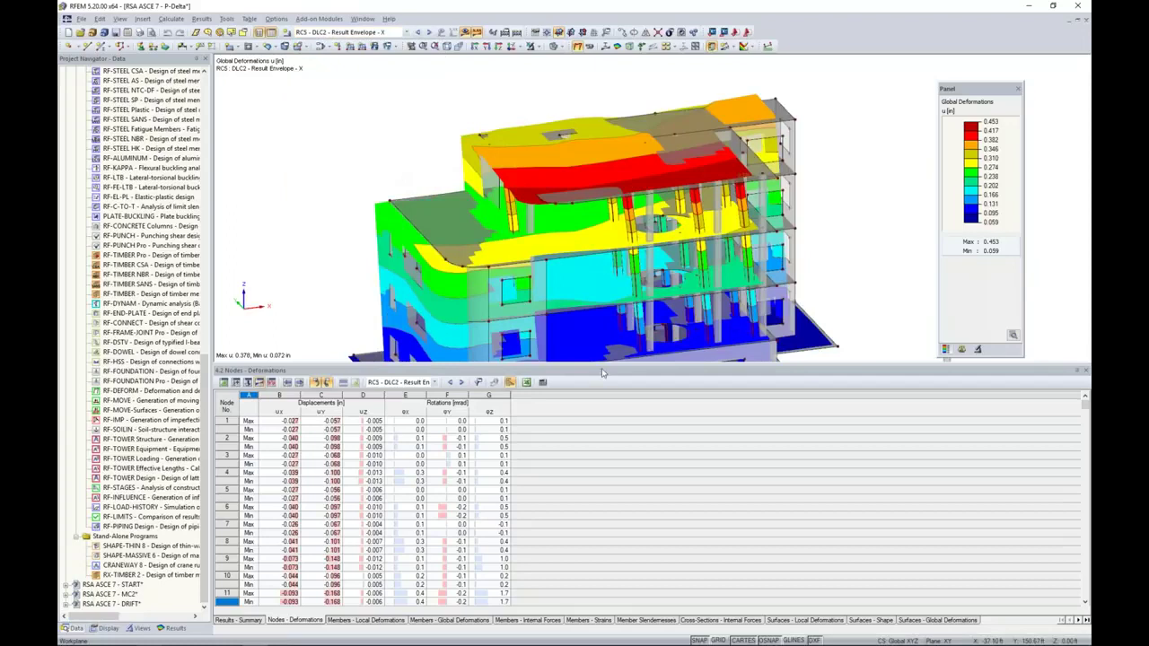
drag(602, 368, 598, 501)
click(171, 628)
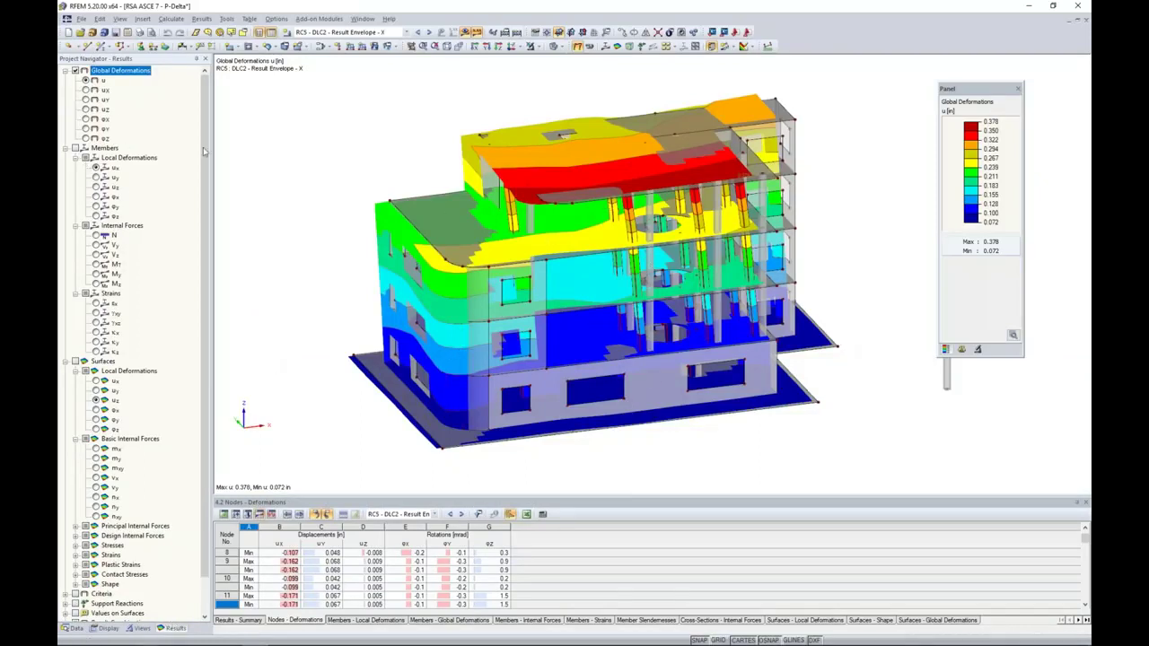
click(363, 33)
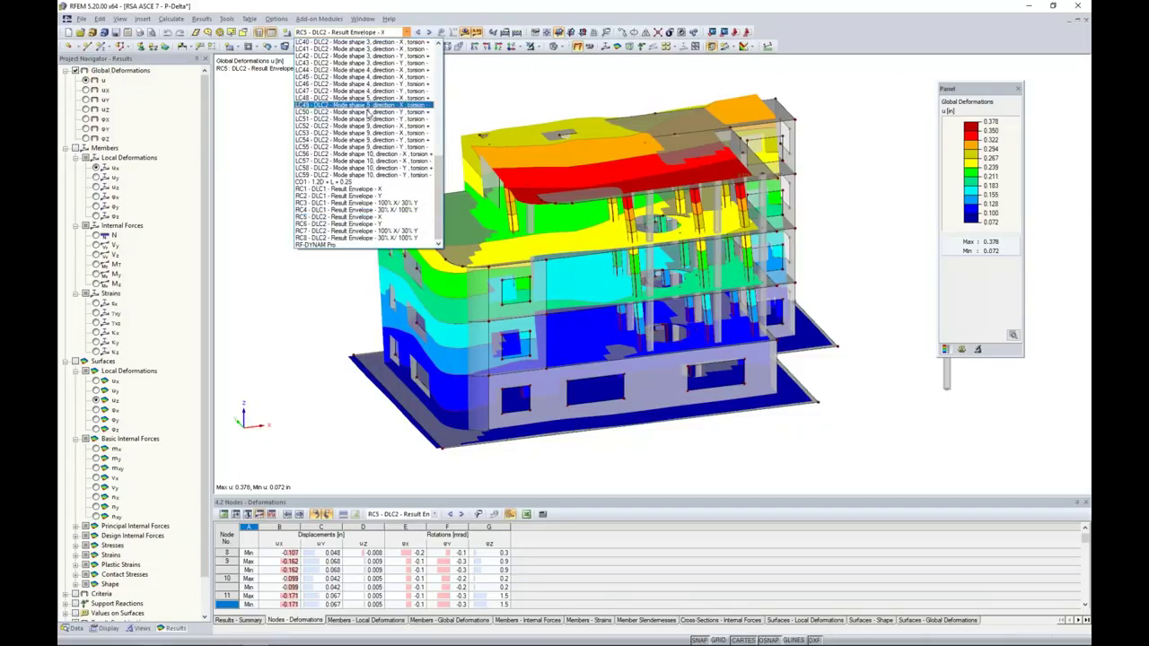
click(365, 189)
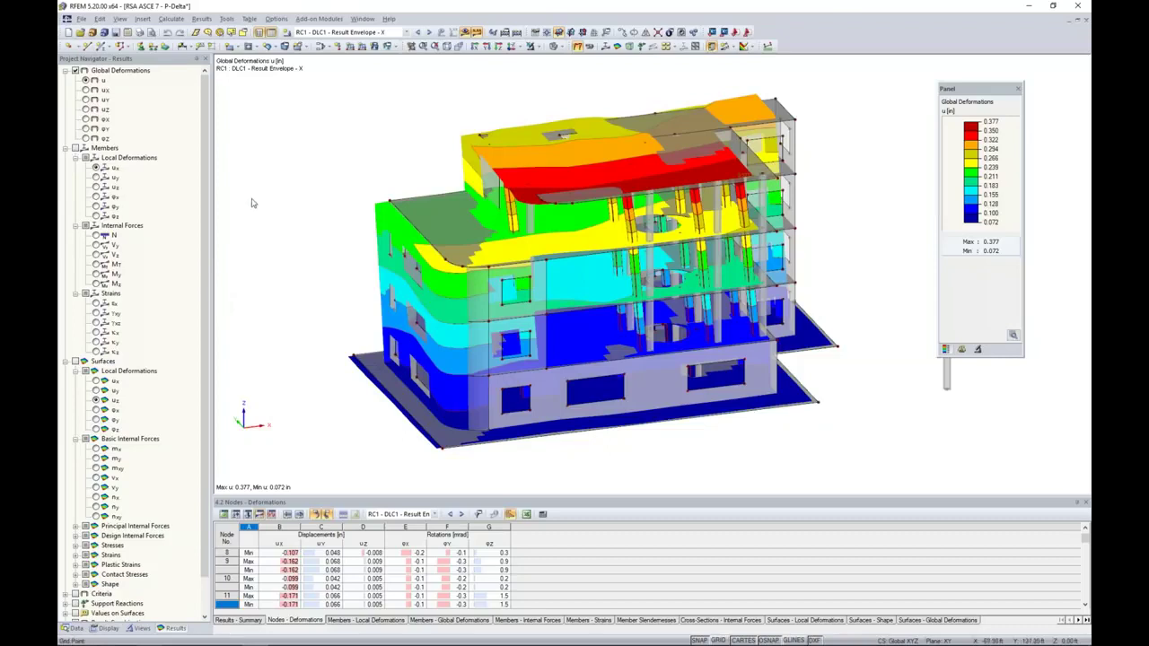
Create a new result combination containing CO1 together with RC7 and RC8 as alternatives in one group
click(322, 46)
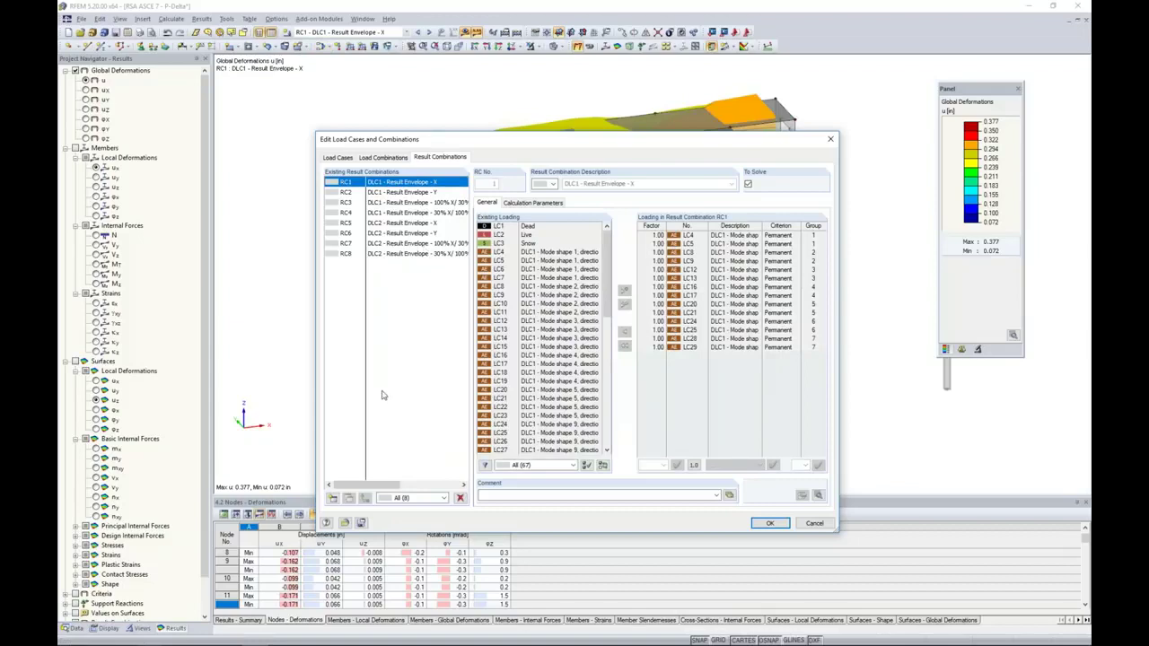
click(333, 498)
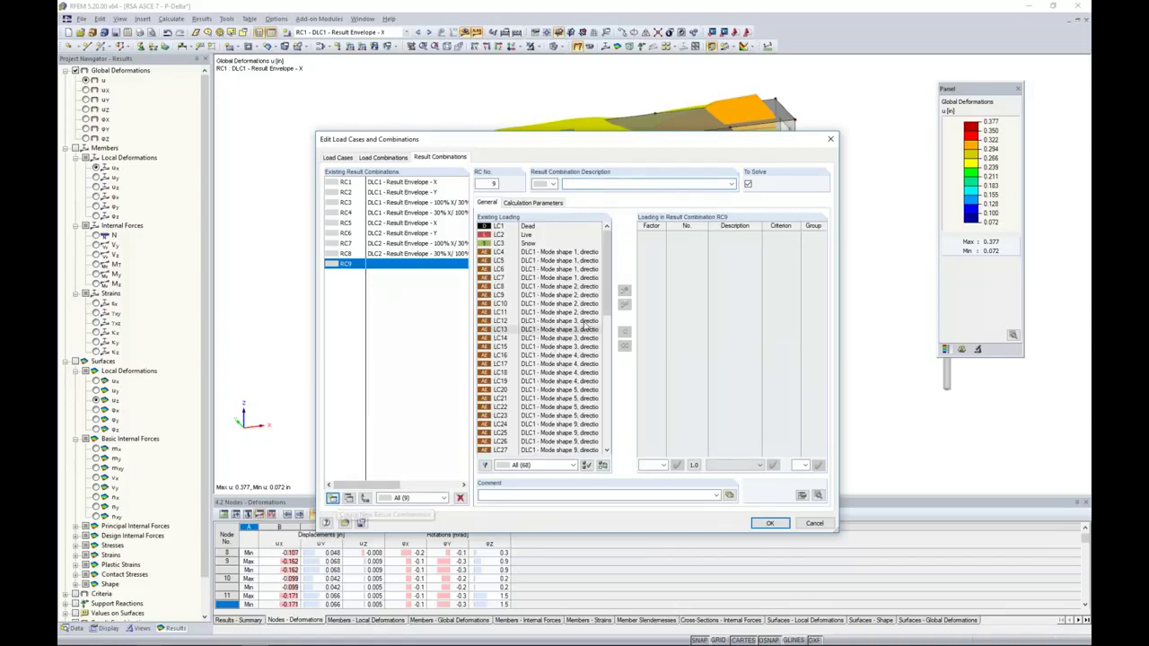
scroll(584, 326, down, 13)
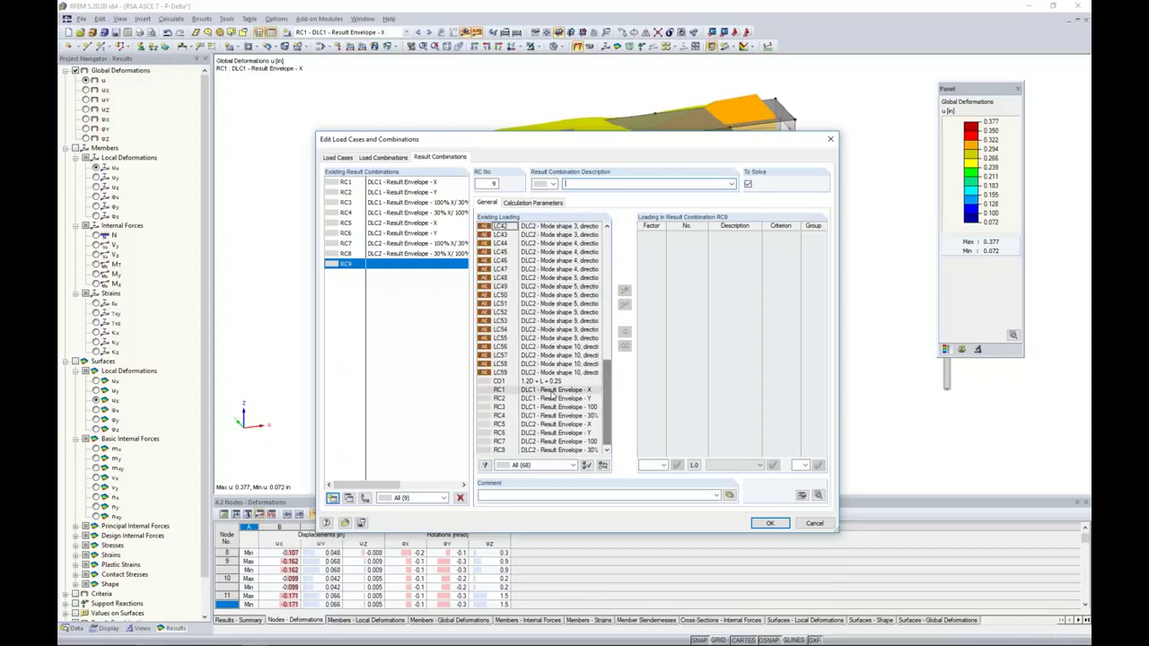
double_click(530, 386)
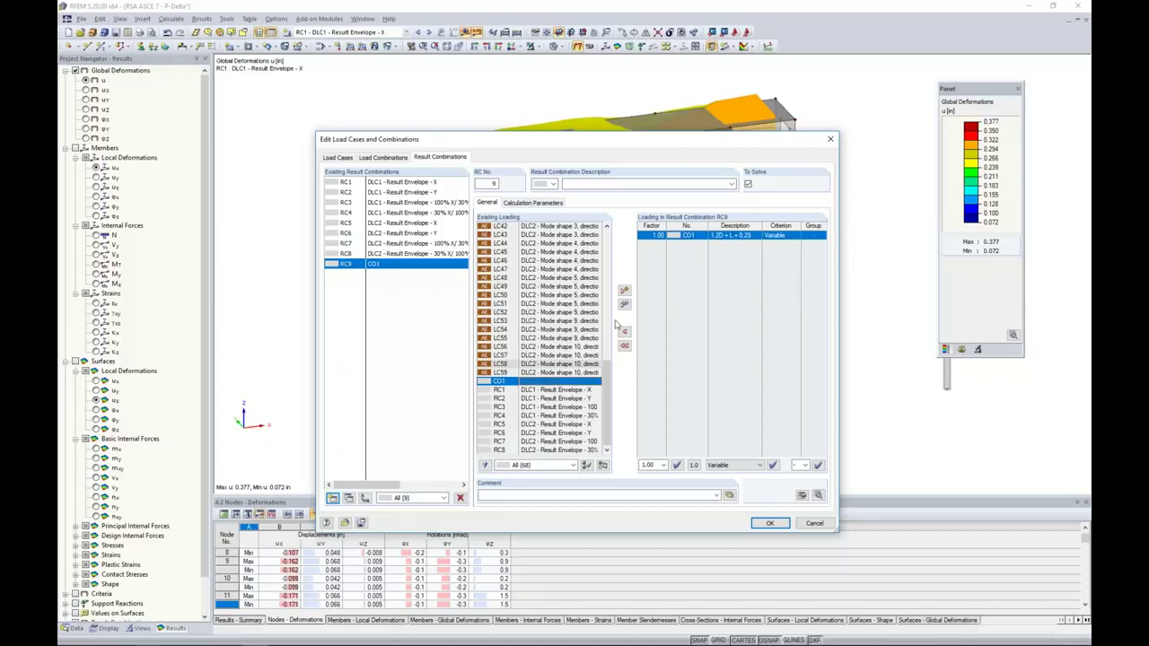
click(589, 442)
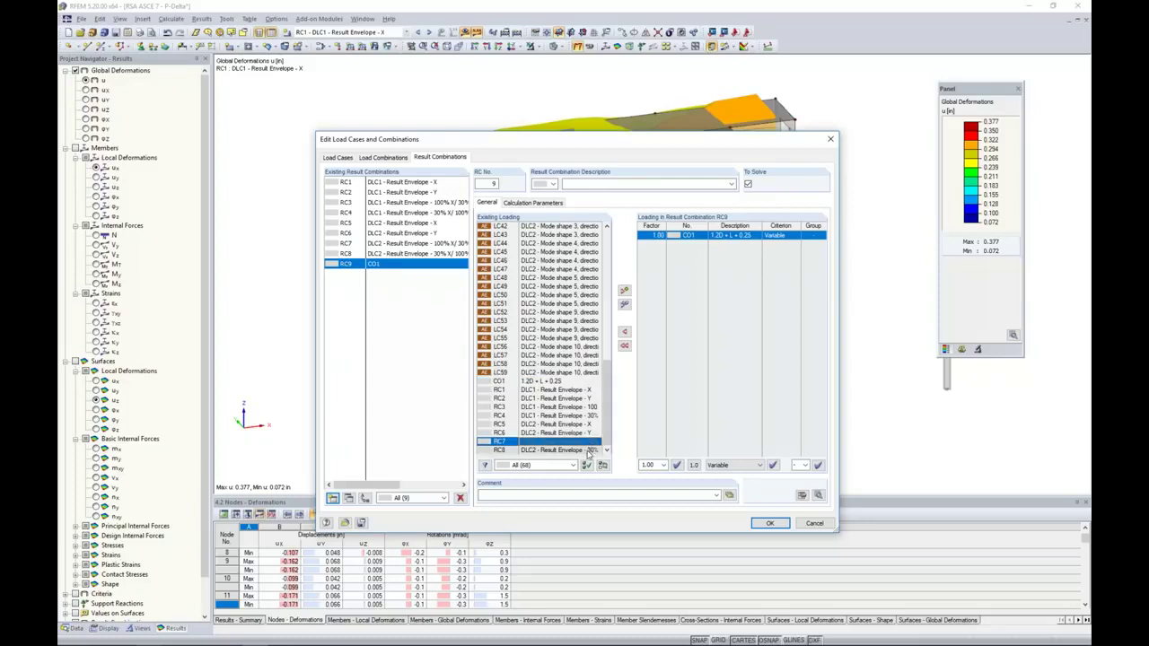
shift+click(588, 452)
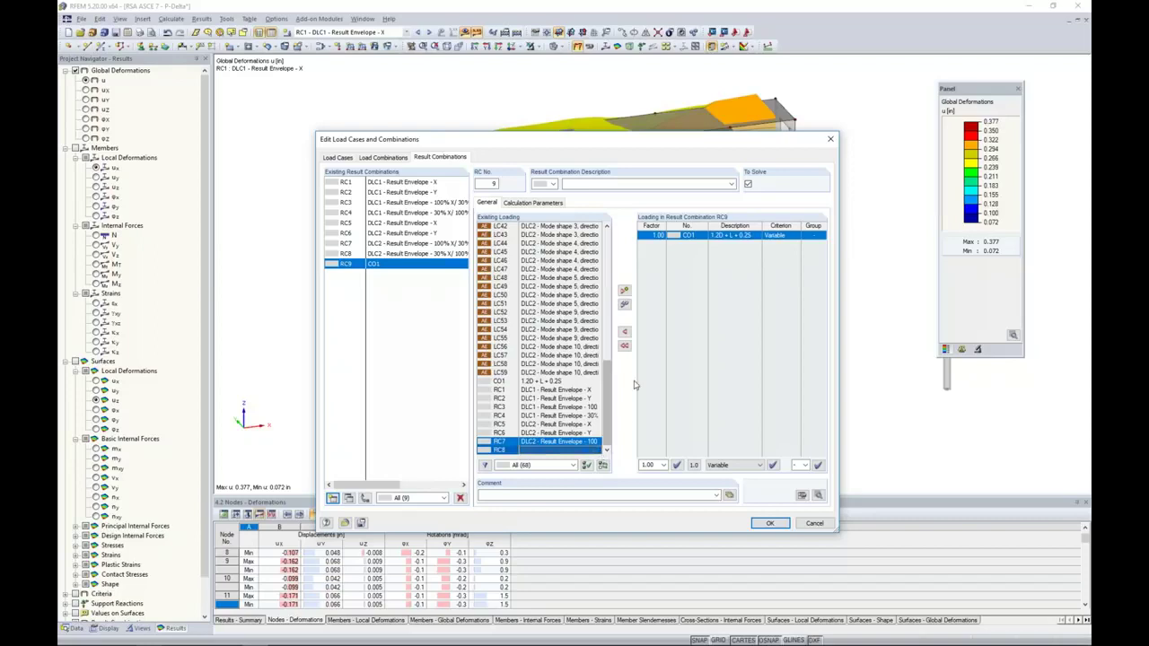
click(625, 305)
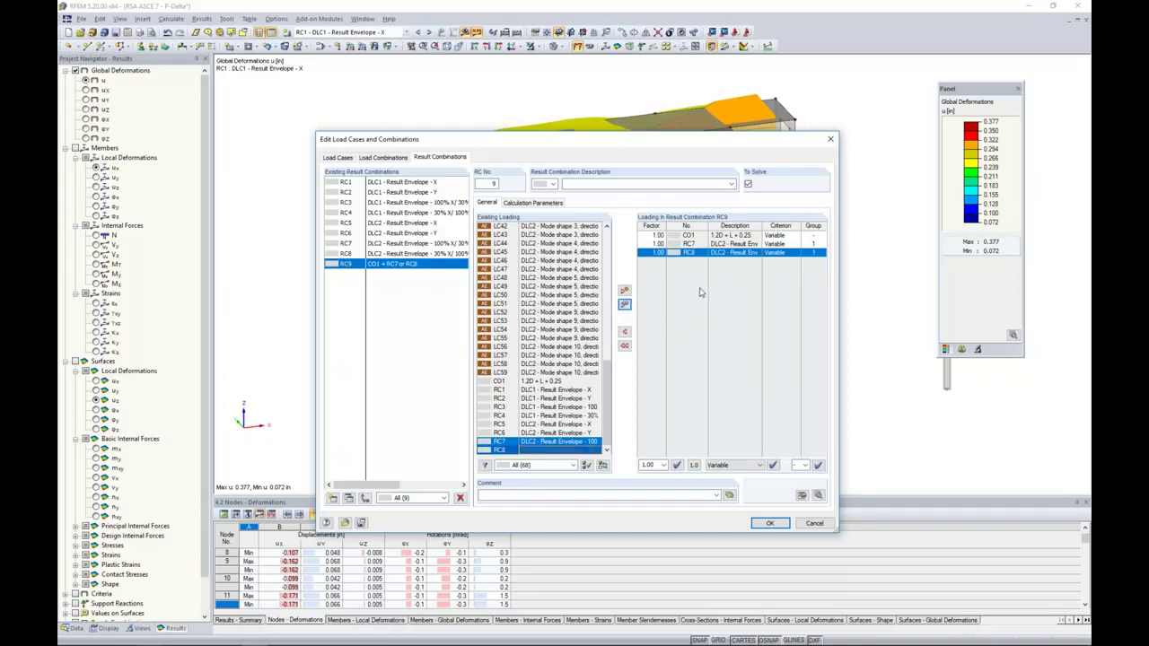
Set the criterion of CO1 in result combination RC9 to Permanent
click(777, 235)
click(795, 237)
click(776, 245)
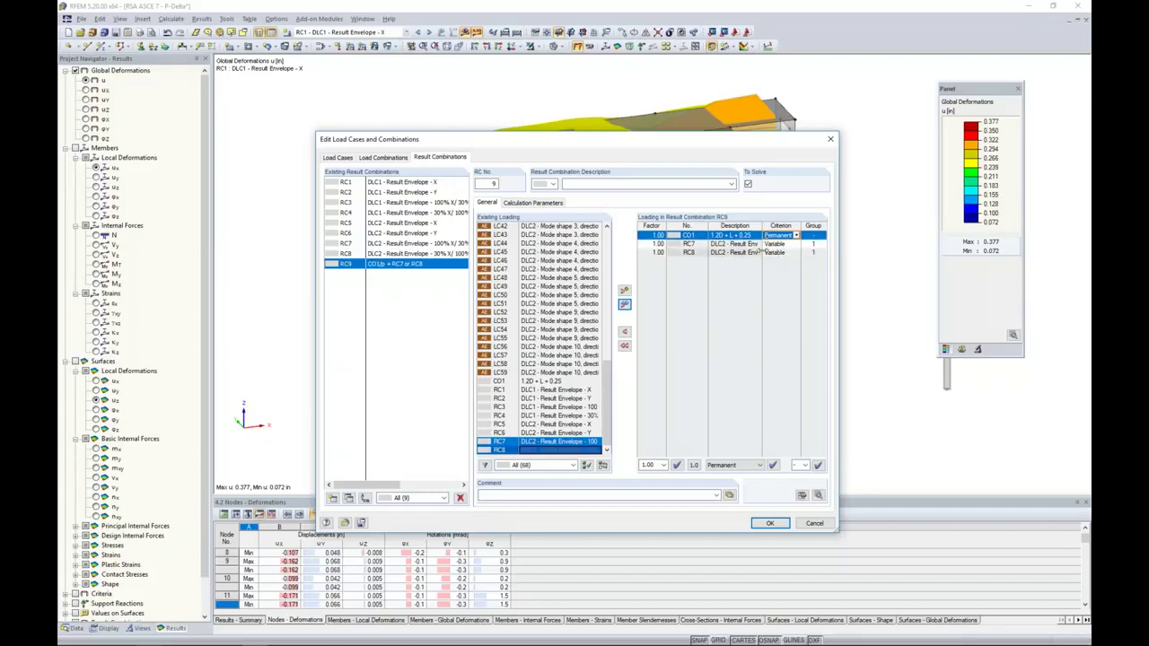
Widen the loading description column, save result combination RC9, and display its global deformations in the X direction on the model
drag(762, 226, 822, 226)
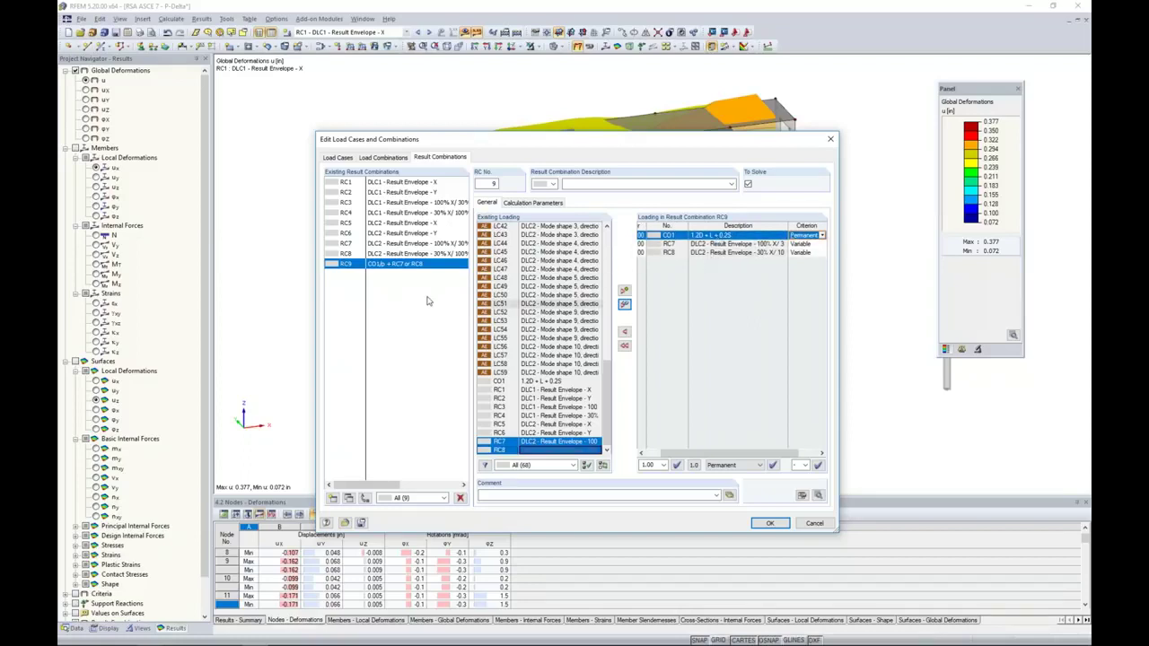
click(768, 523)
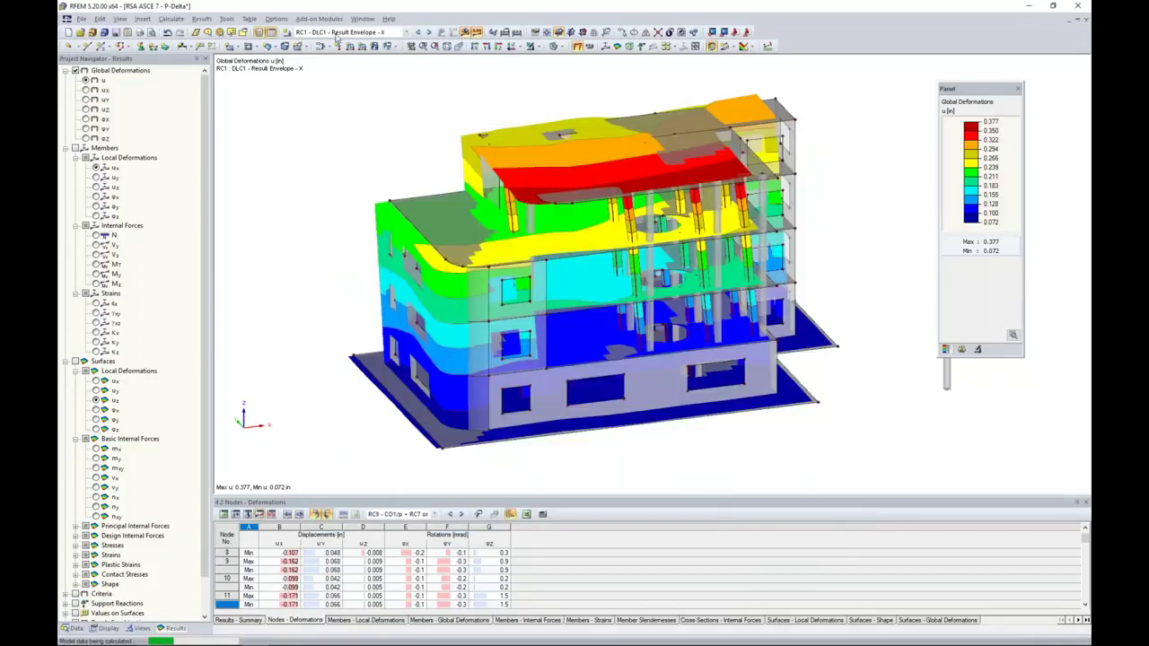
click(406, 34)
click(351, 240)
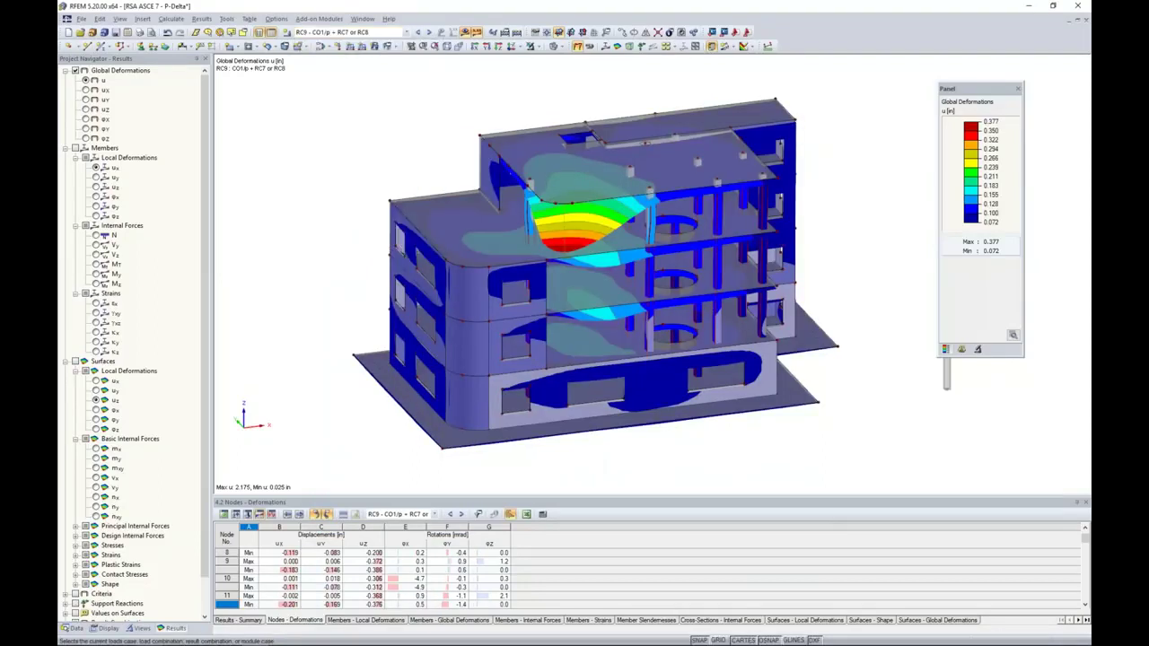
click(405, 34)
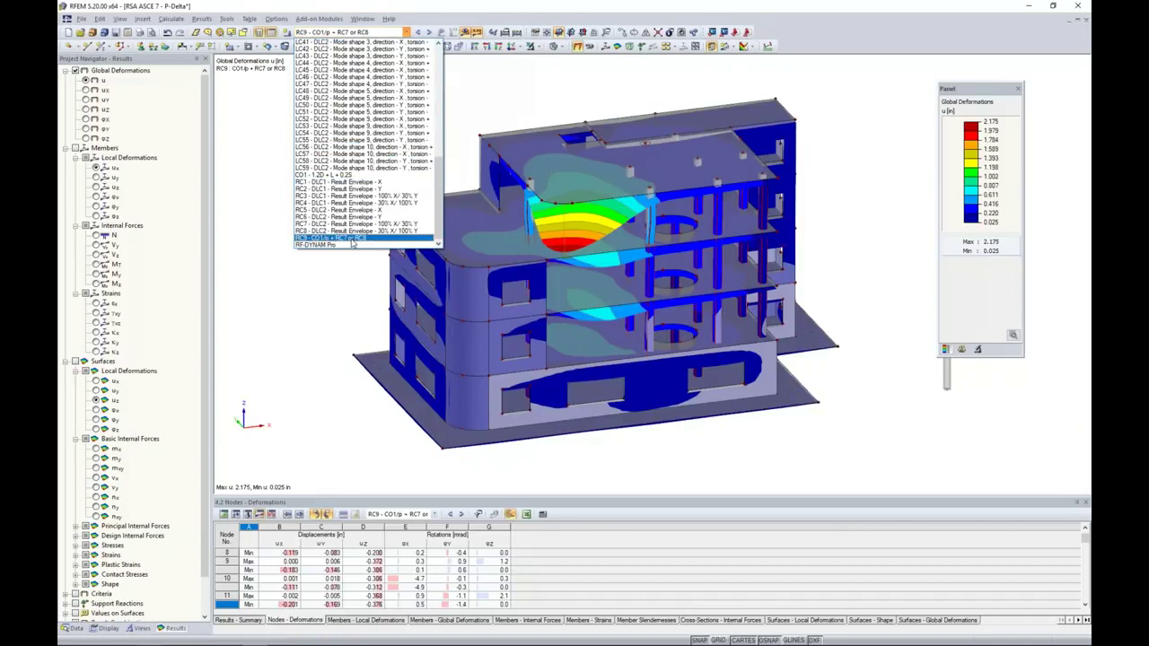
click(352, 240)
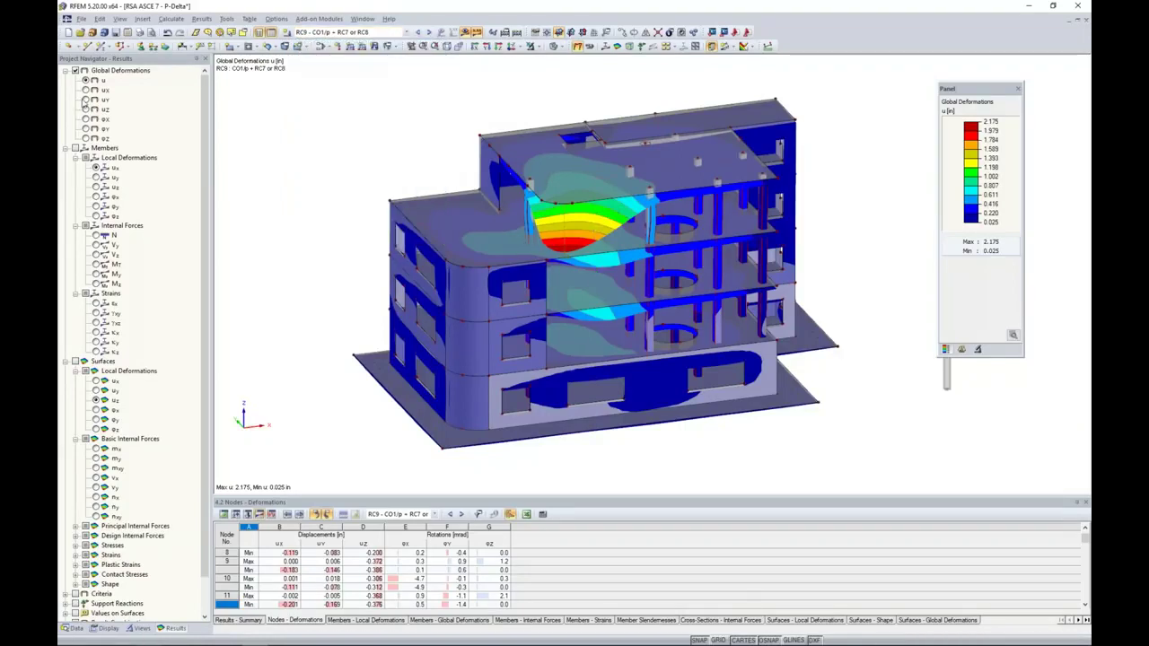
click(86, 91)
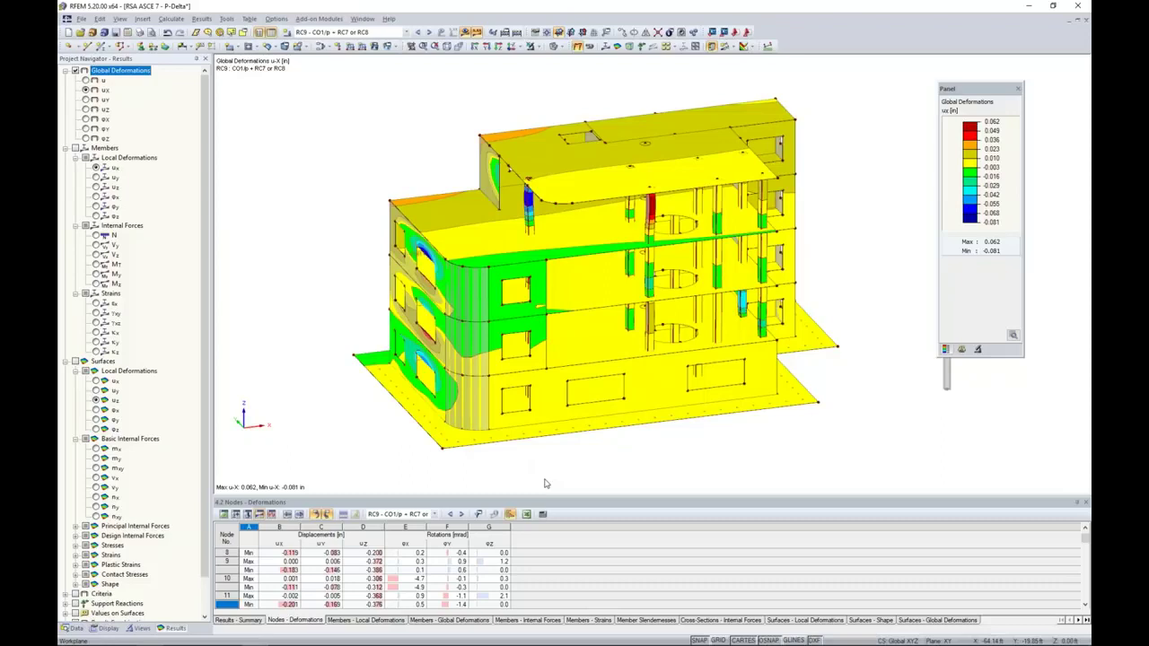
Switch to the running slide show and advance from the P-Delta and RFEM slide to the More Information slide
key(super+Tab)
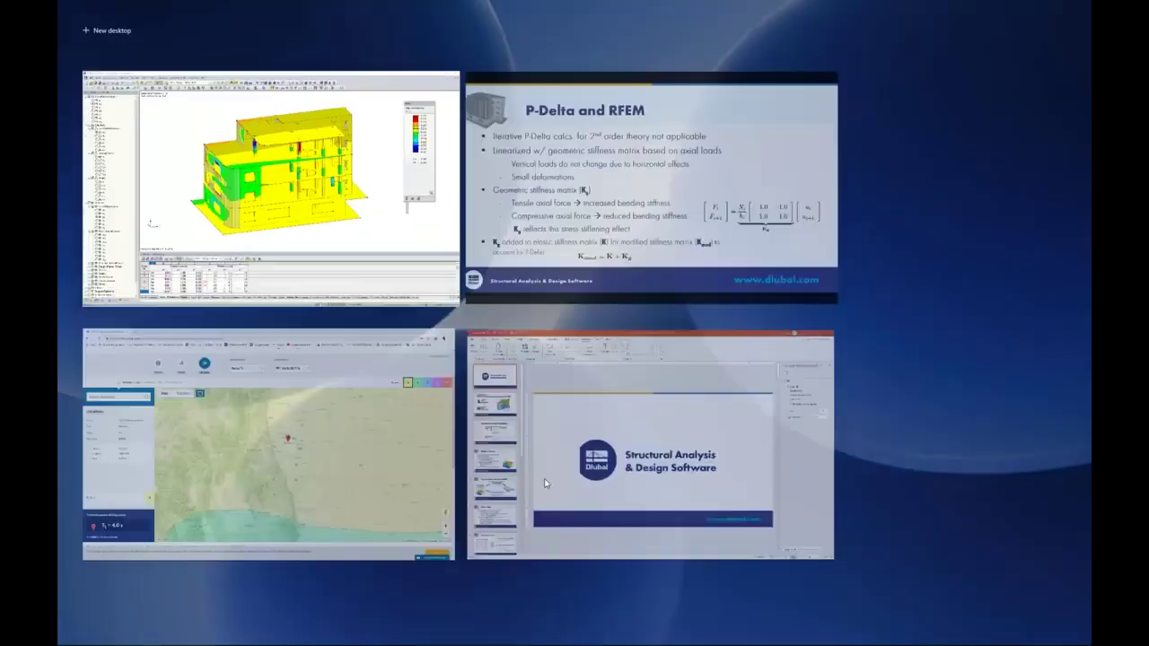
click(557, 199)
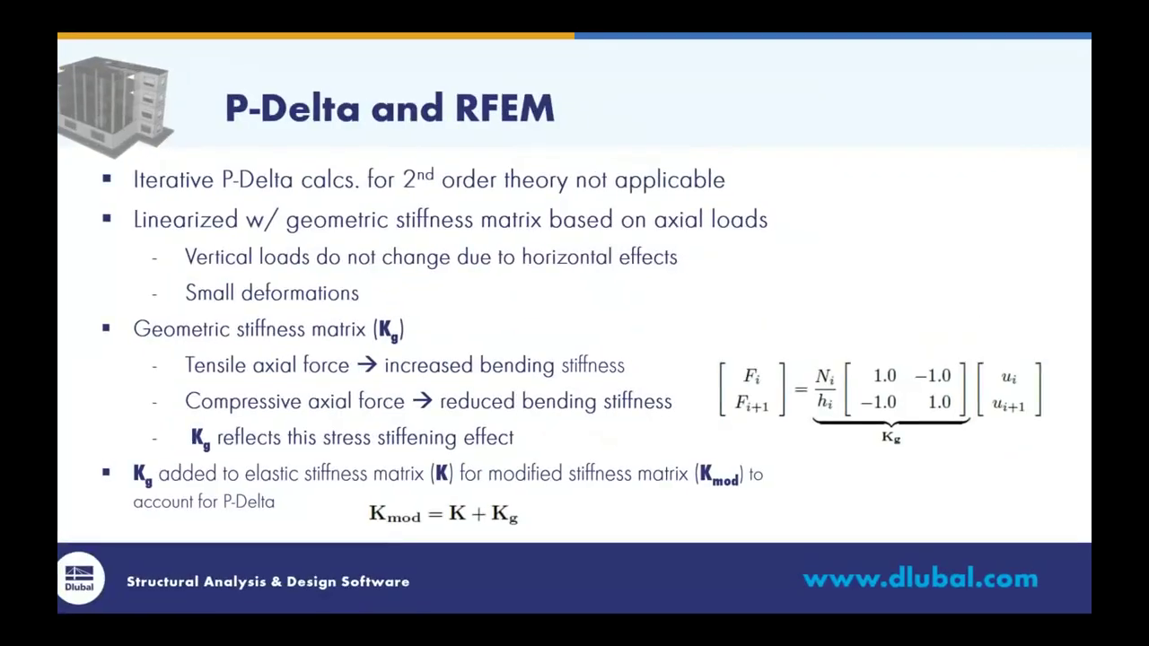
key(Right)
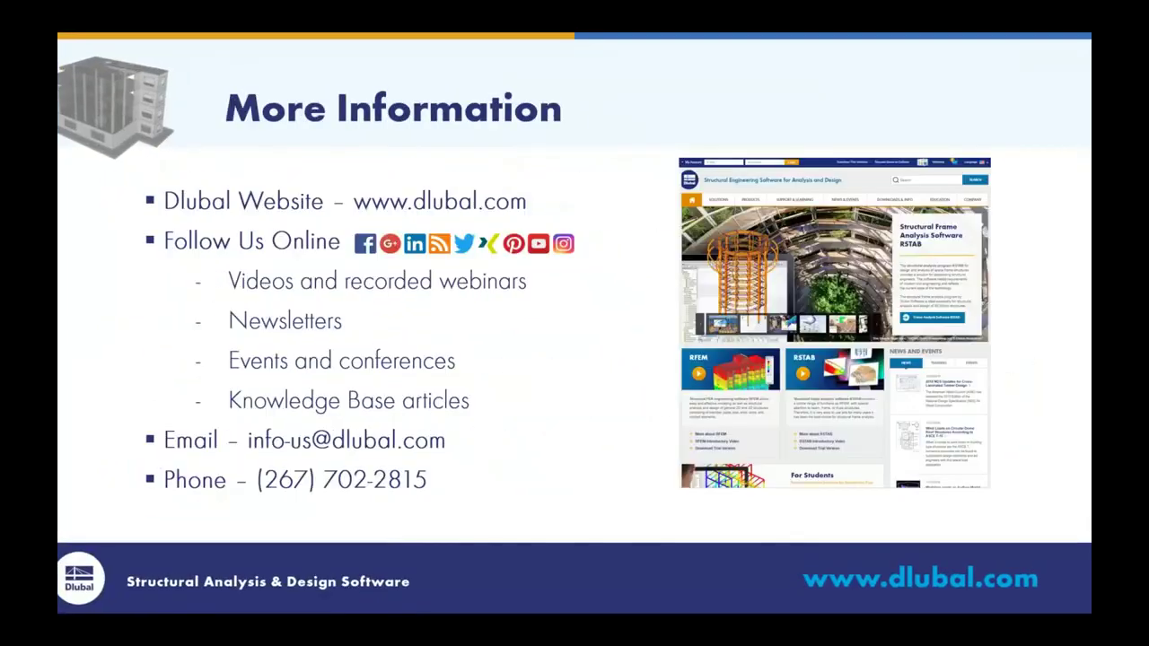